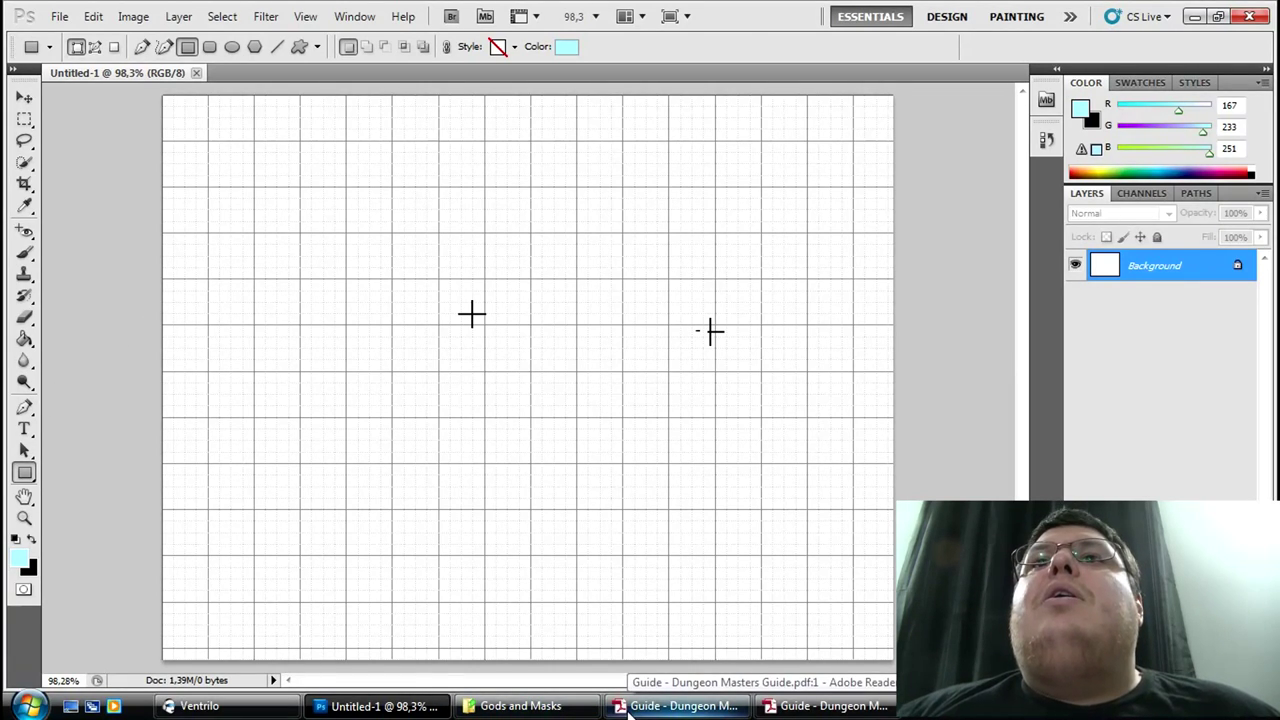
Step: Switch to the Dungeon Masters Guide PDF in Adobe Reader and examine the Dungeon Location and Exotic Location tables on page 99
left_click(648, 710)
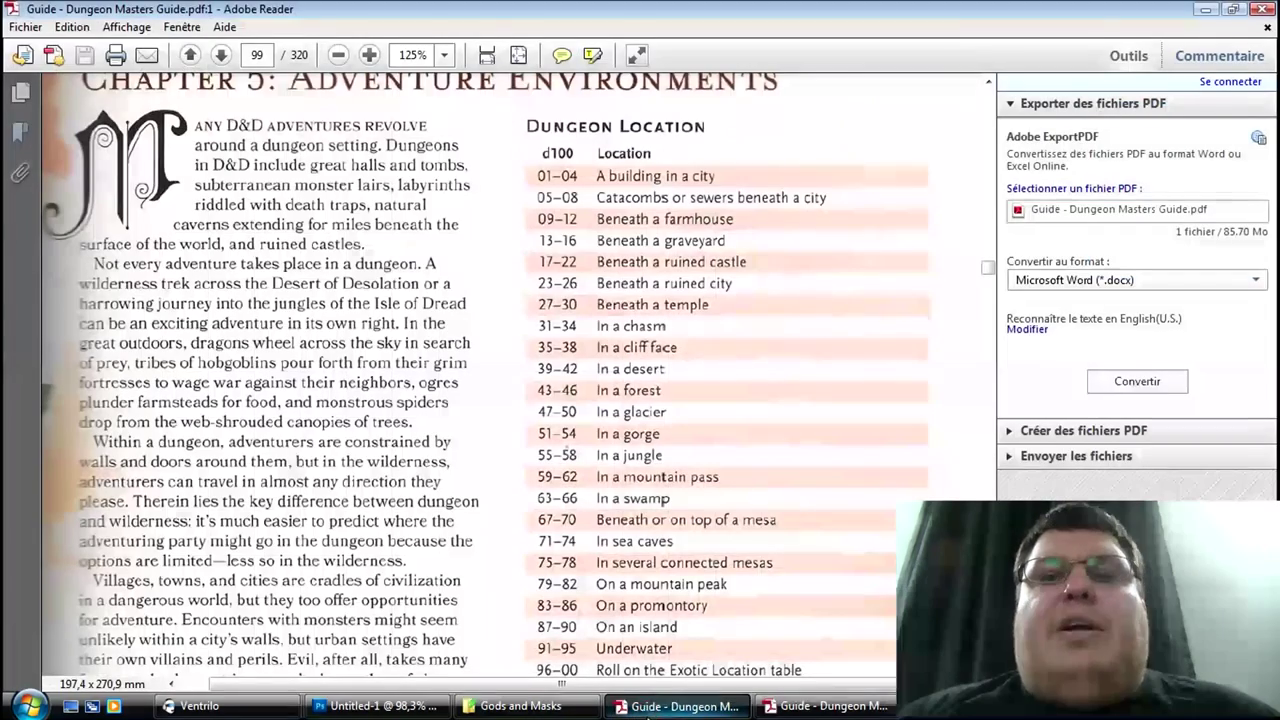
scroll(455, 323, "up", 1)
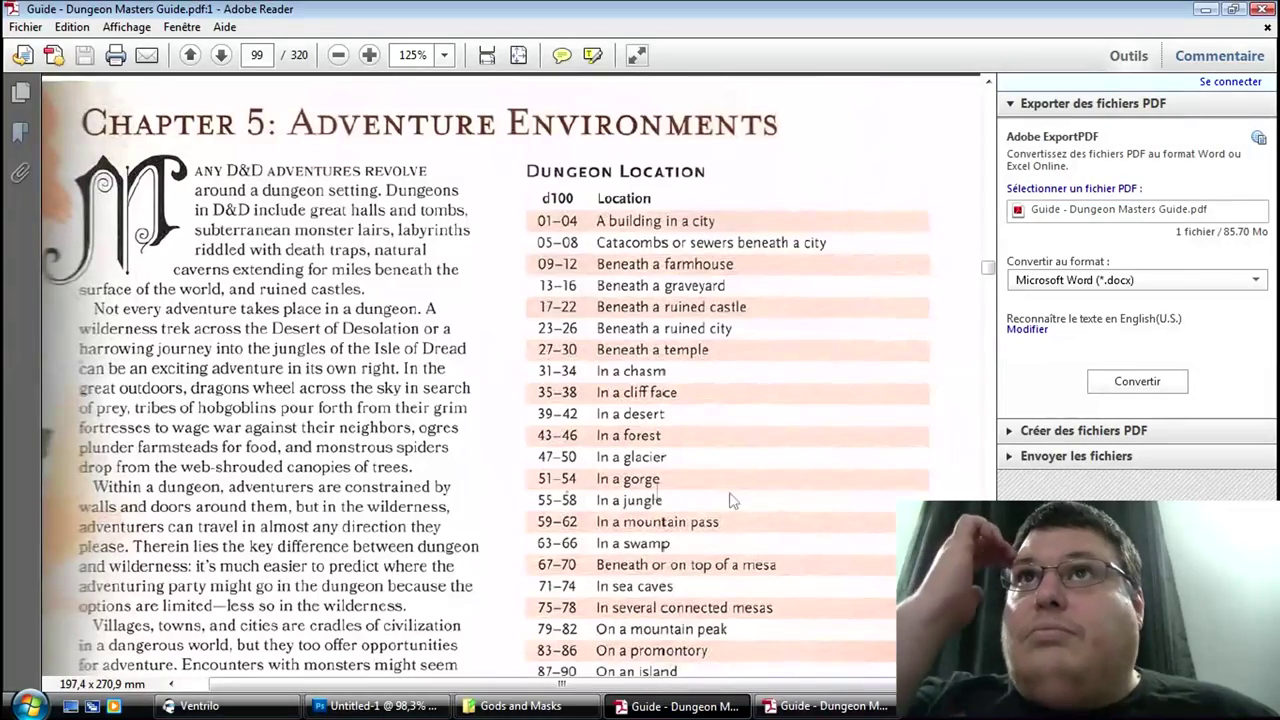
scroll(733, 500, "down", 10)
scroll(788, 467, "down", 6)
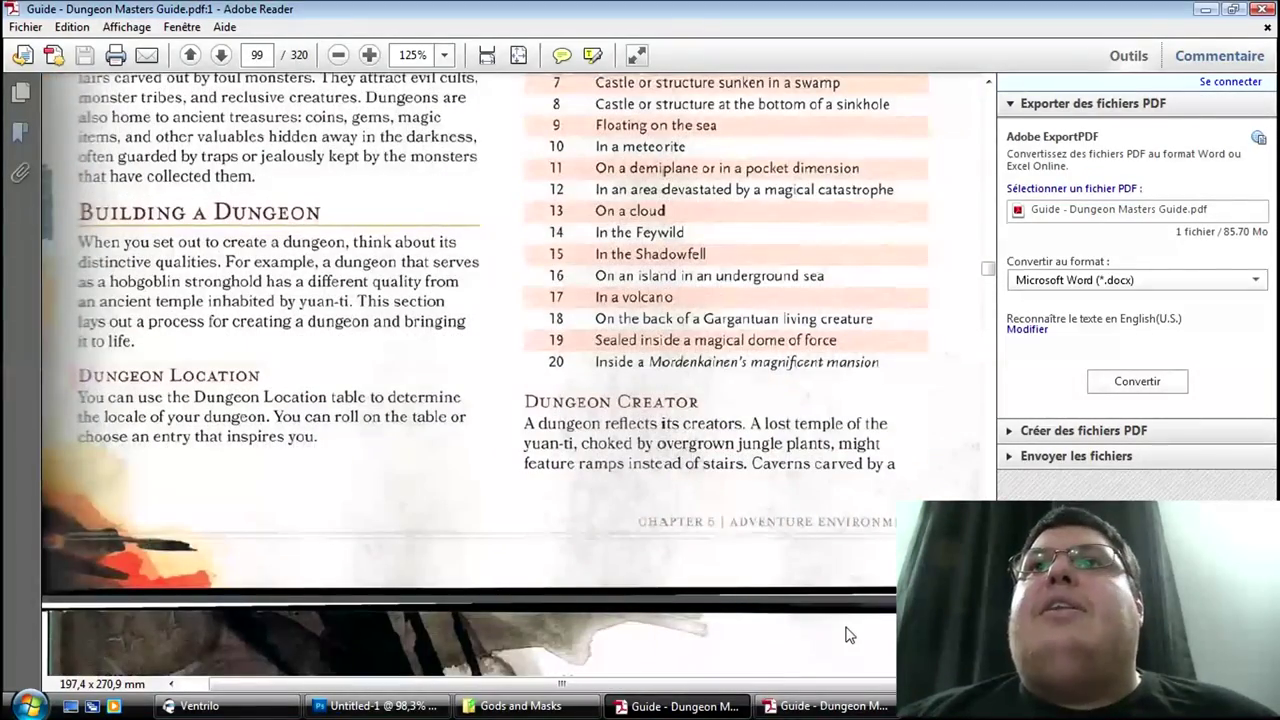
left_click_drag(766, 684, 650, 574)
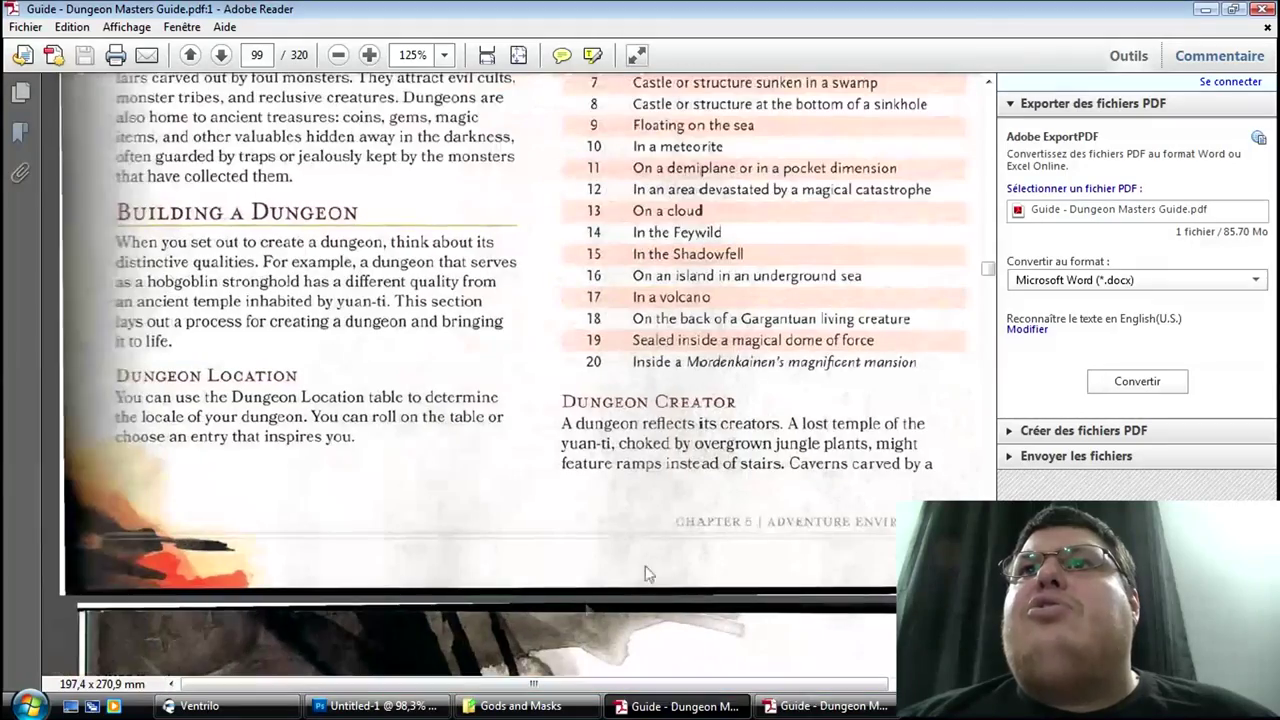
scroll(820, 530, "up", 3)
scroll(820, 530, "up", 10)
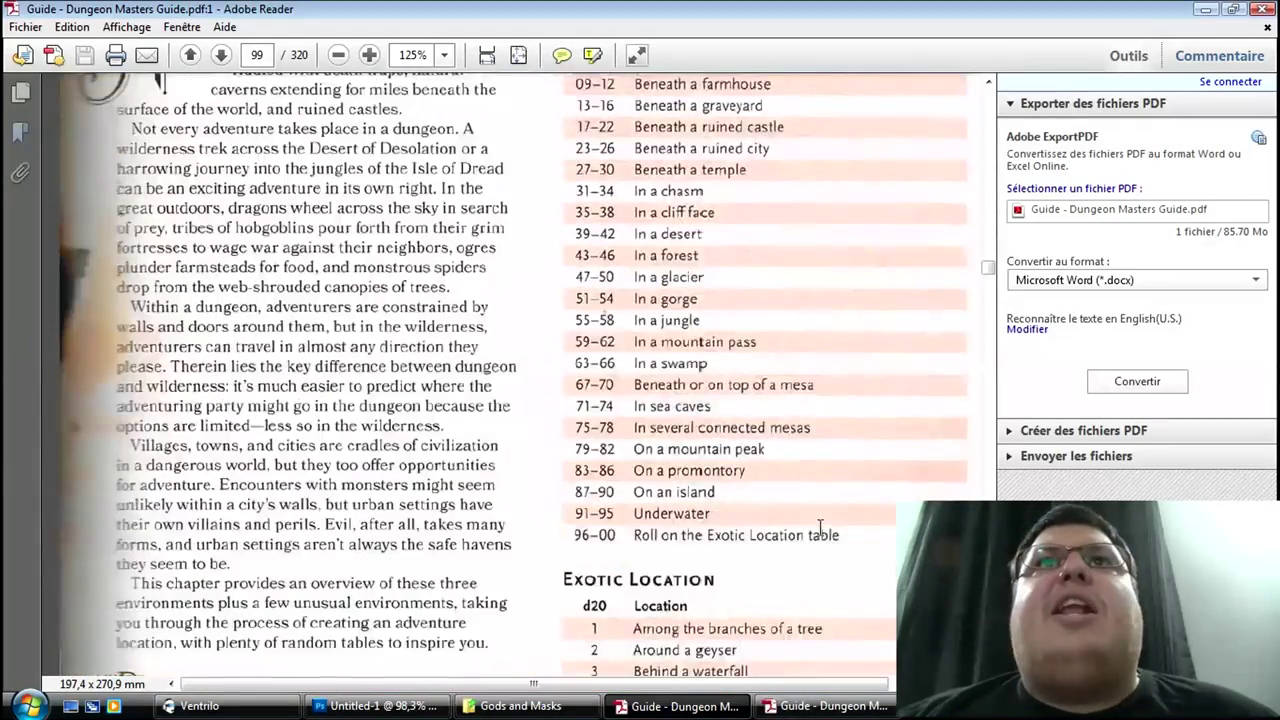
scroll(820, 528, "up", 1)
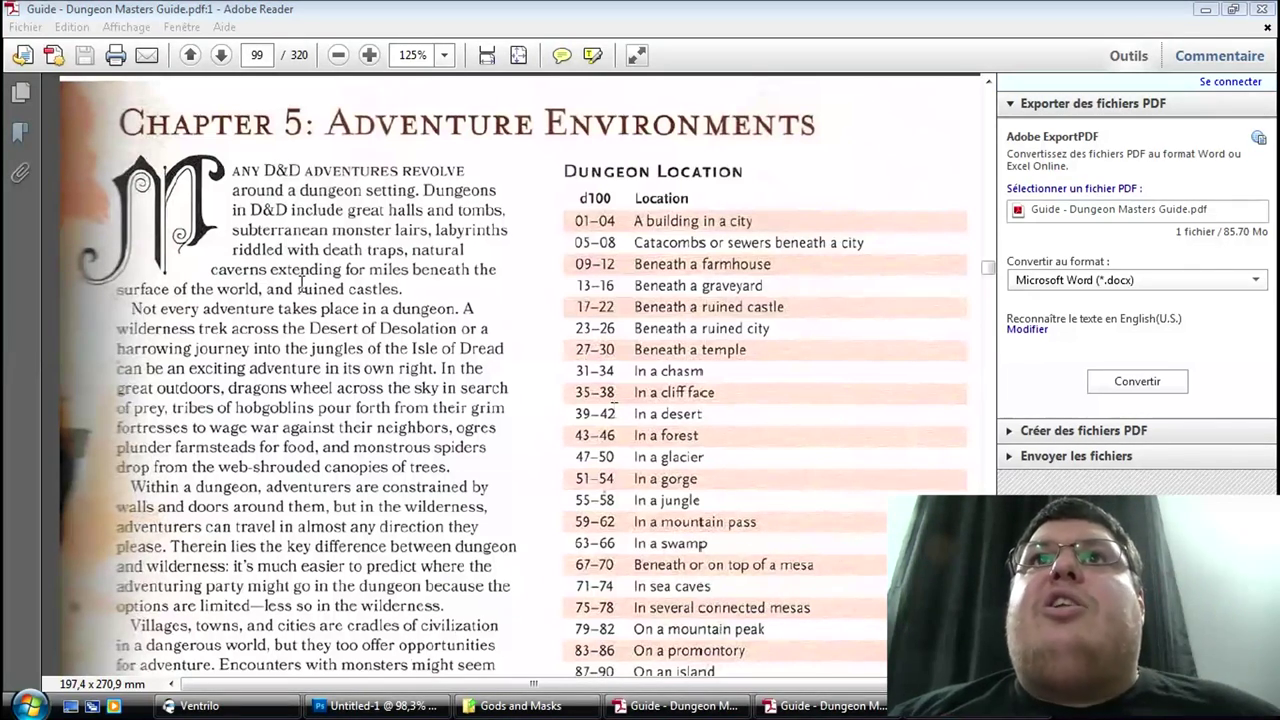
left_click(480, 426)
scroll(485, 418, "down", 6)
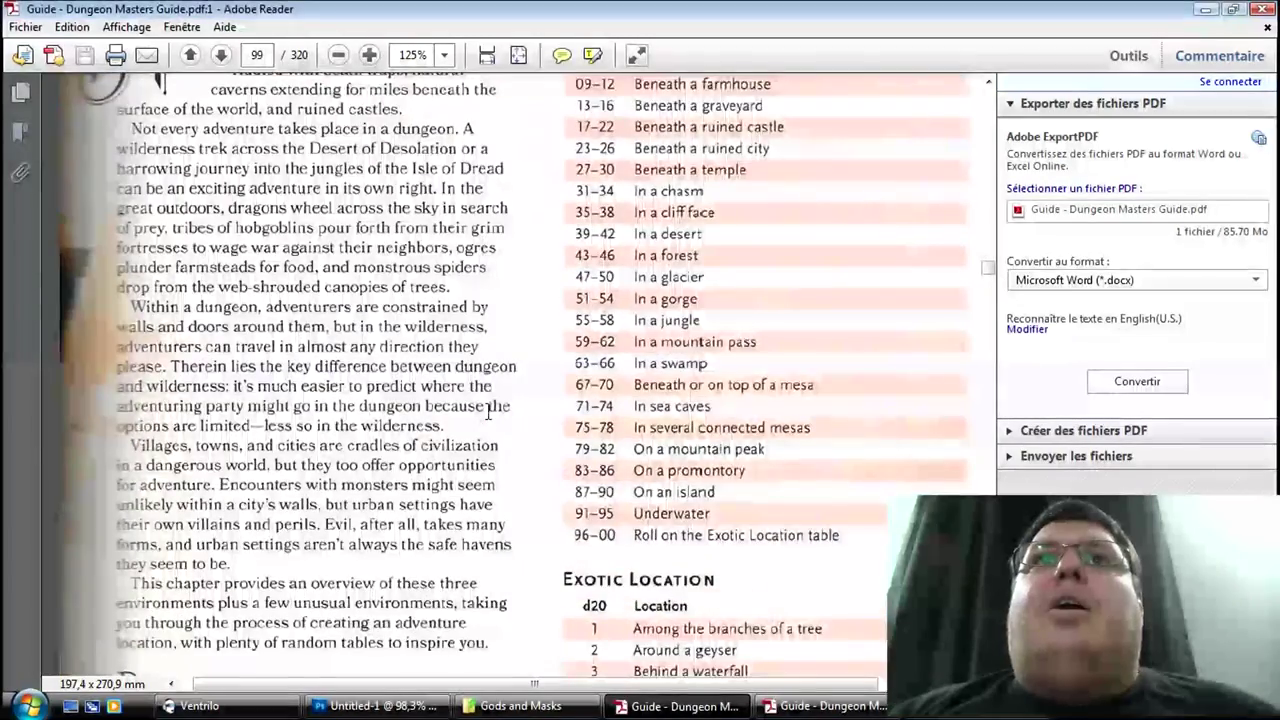
scroll(488, 410, "down", 1)
scroll(488, 410, "up", 4)
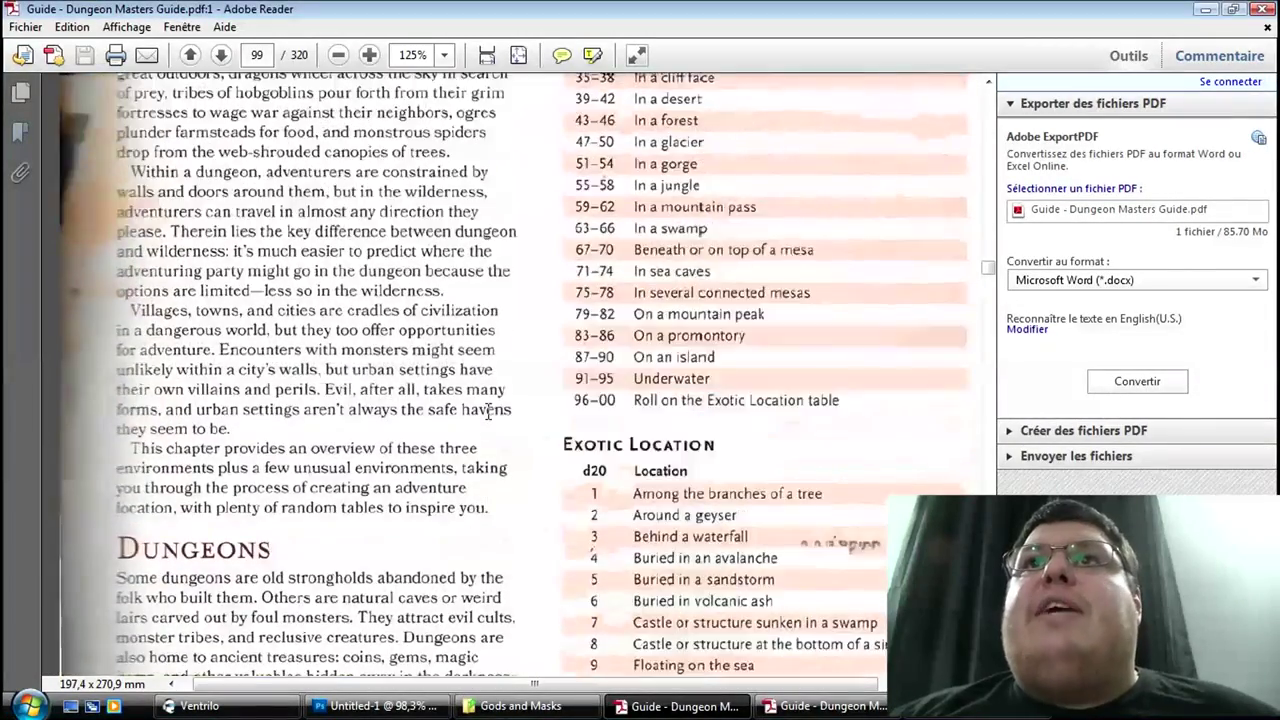
scroll(487, 410, "up", 1)
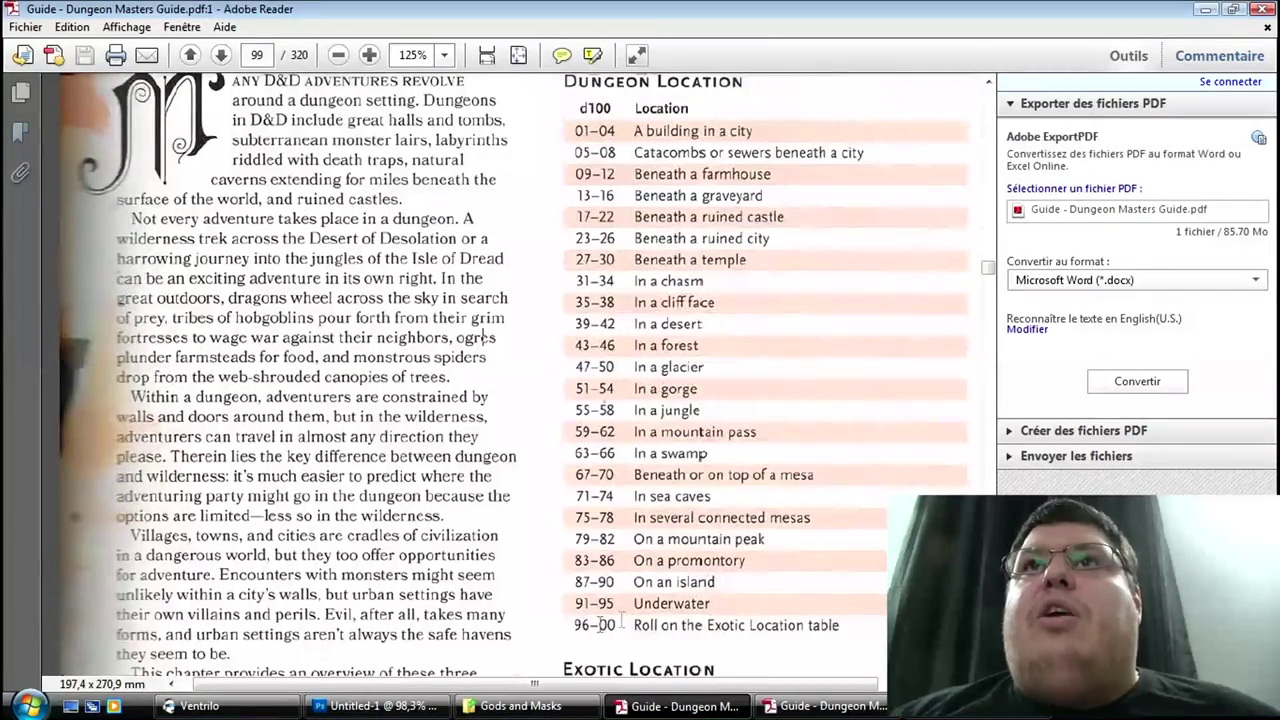
Step: Switch to the Dungeons & Dragons Dice Roller in the browser, roll one d100, and return to the guide's Dungeon Location table
left_click(952, 716)
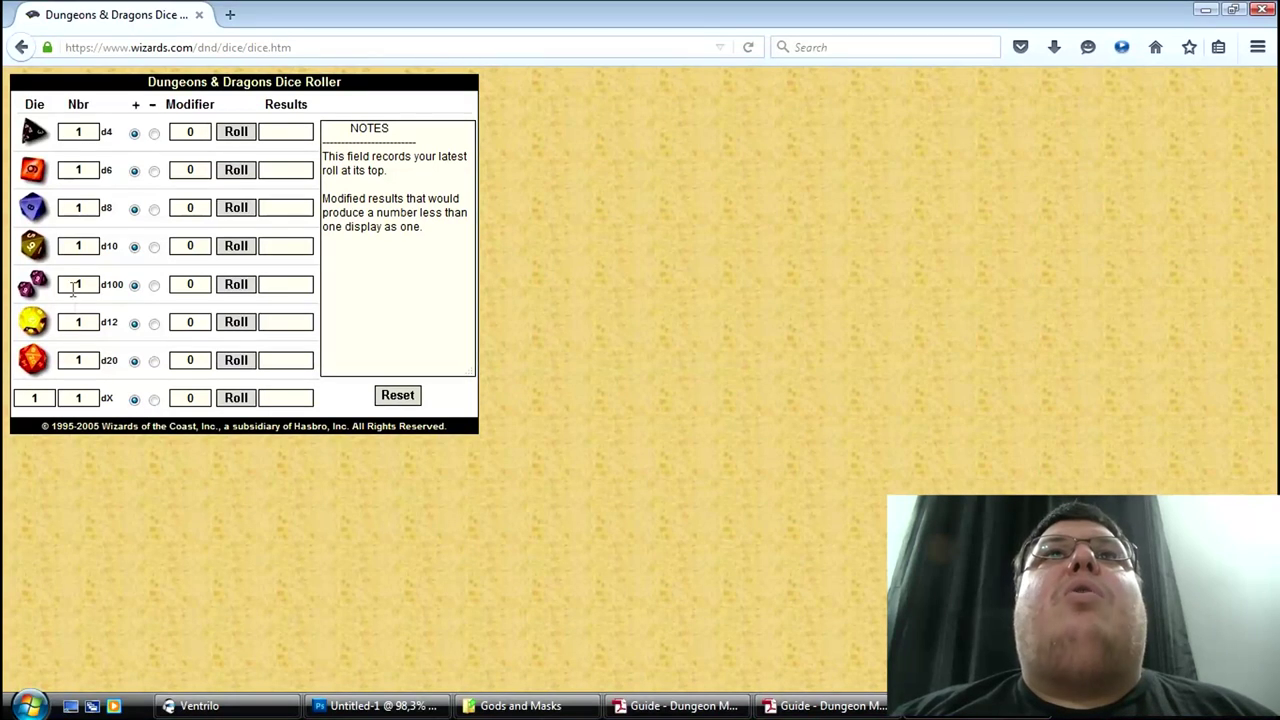
left_click(236, 287)
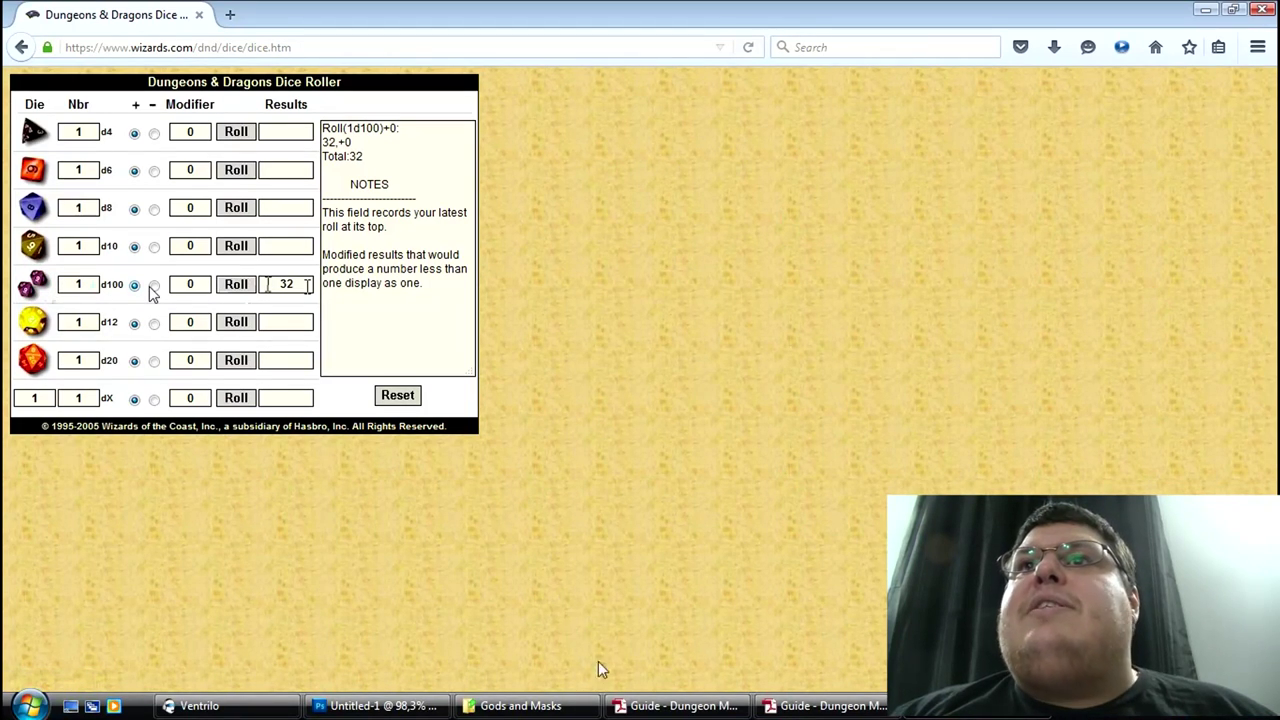
left_click(676, 706)
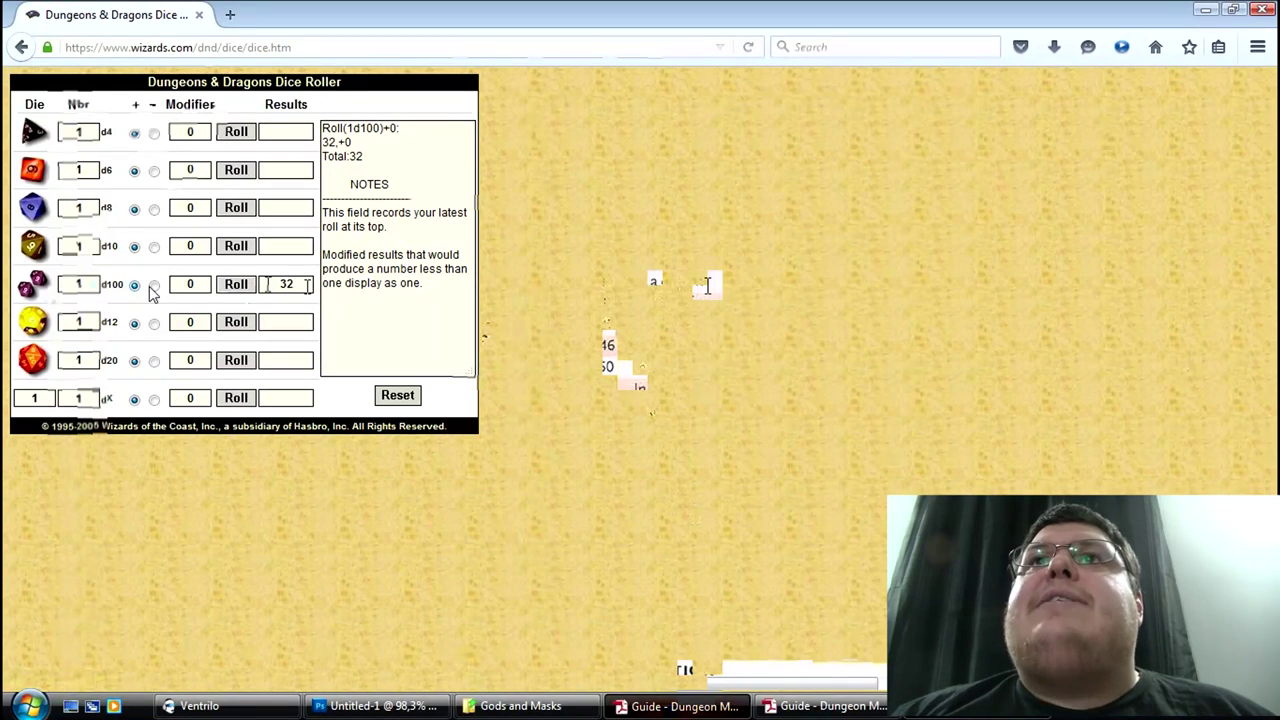
Step: Create a text document named "random dungeon map" in the Gods and Masks folder in the file explorer
key("alt+Tab")
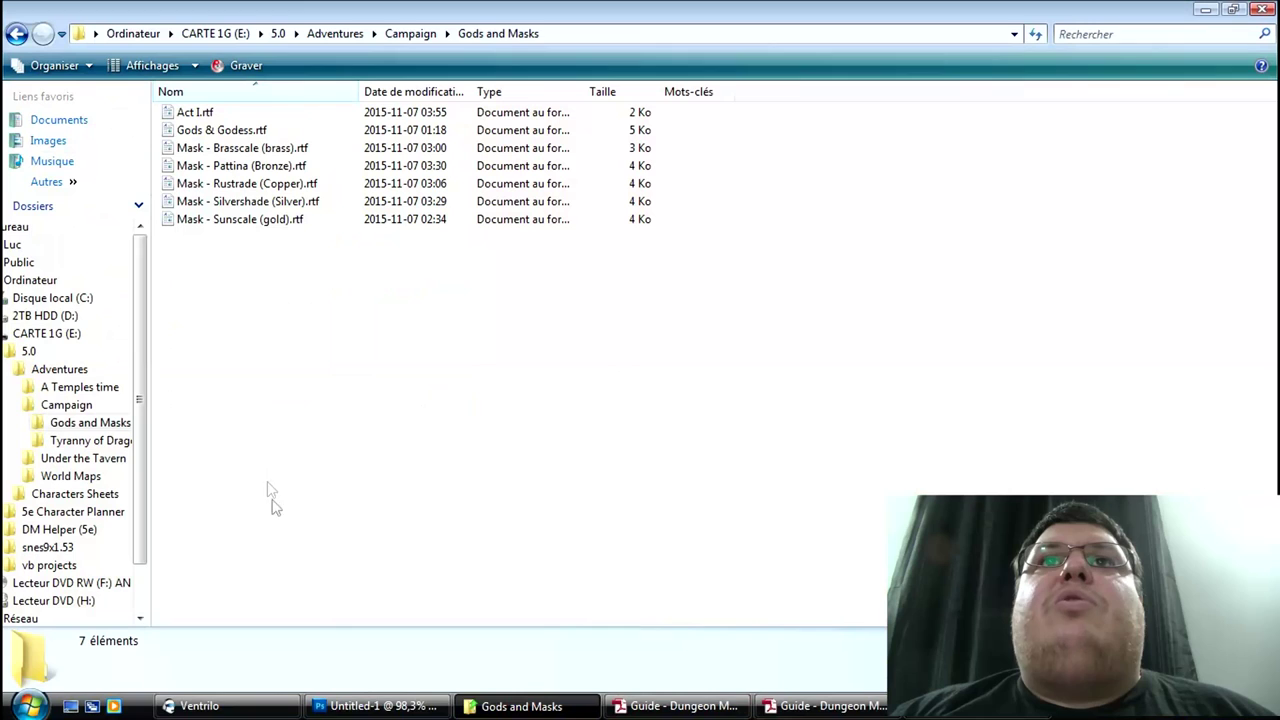
right_click(250, 406)
mouse_move(318, 604)
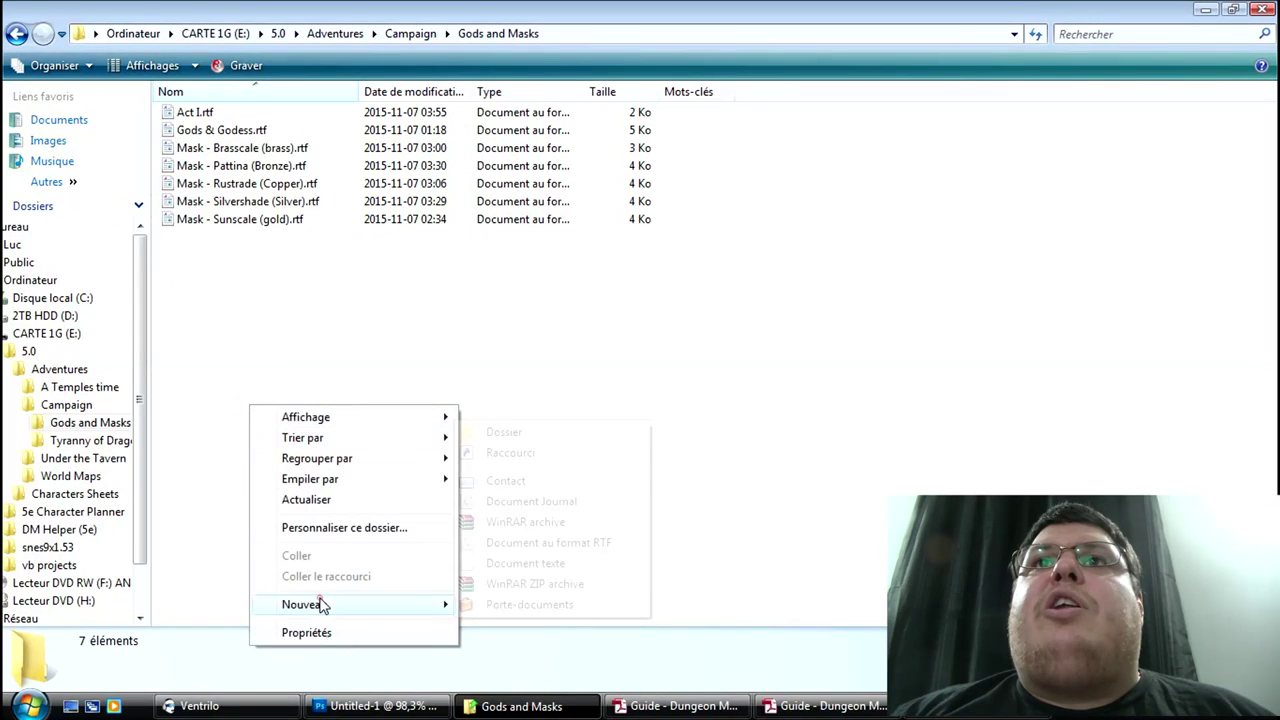
left_click(530, 564)
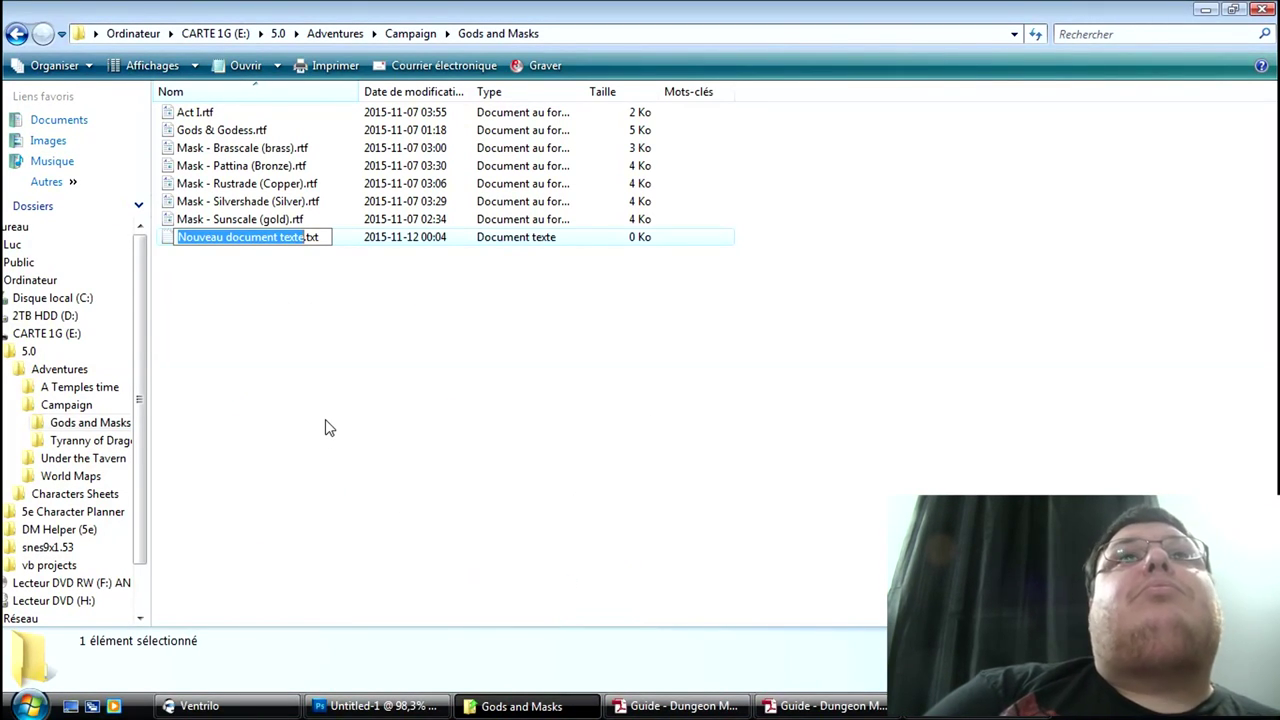
key("BackSpace")
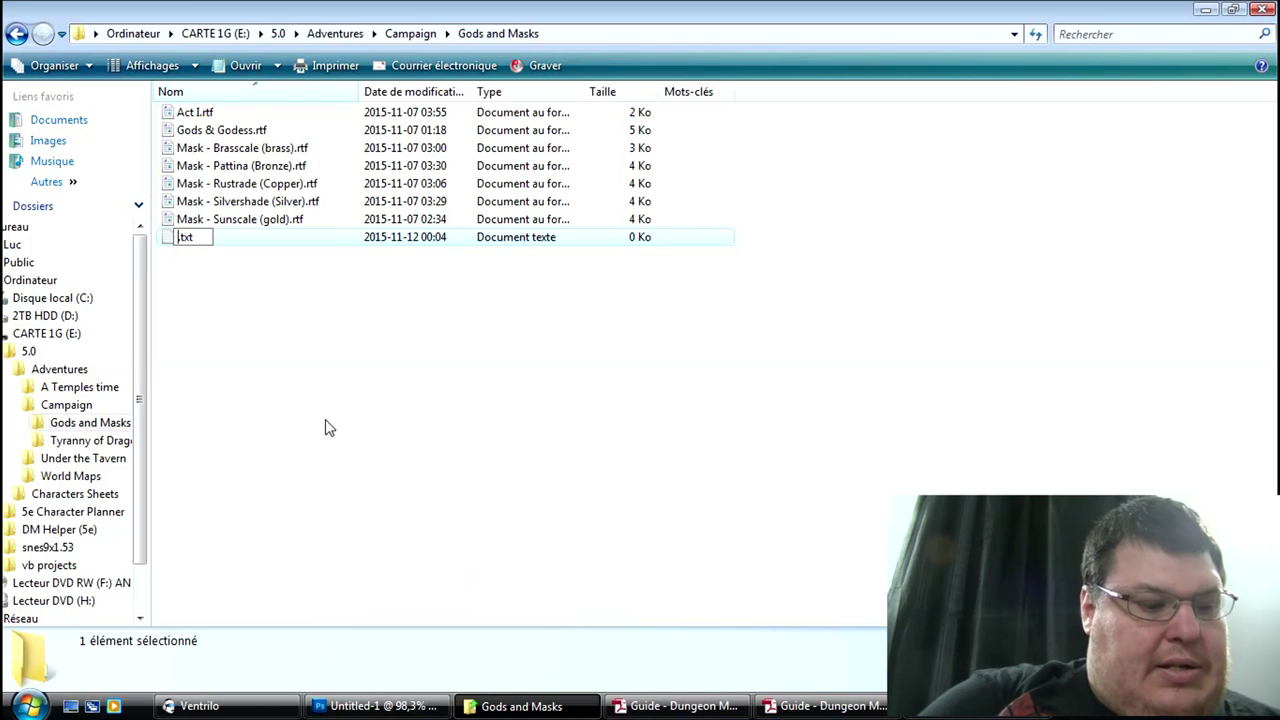
type("random dungeon map")
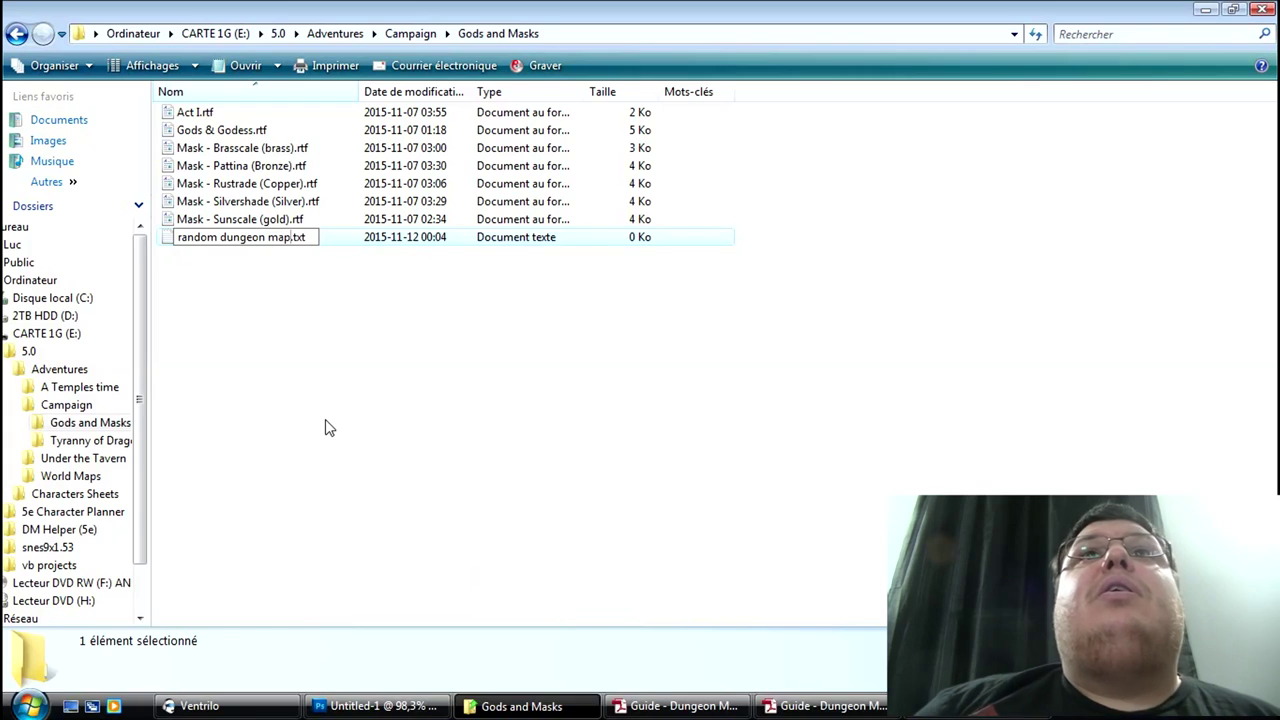
key("Return")
Step: Open the random dungeon map text file and write the line "Location : in a Chasm"
key("Return")
type("Location : ")
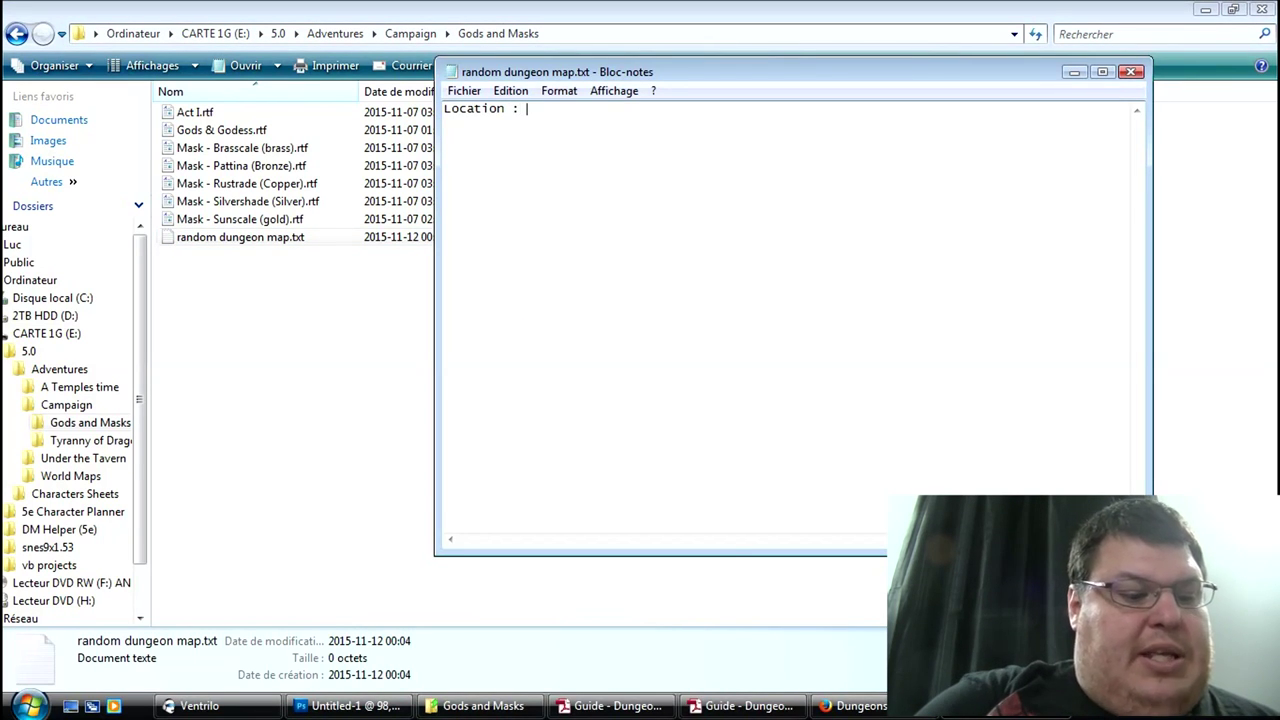
type("Chasm")
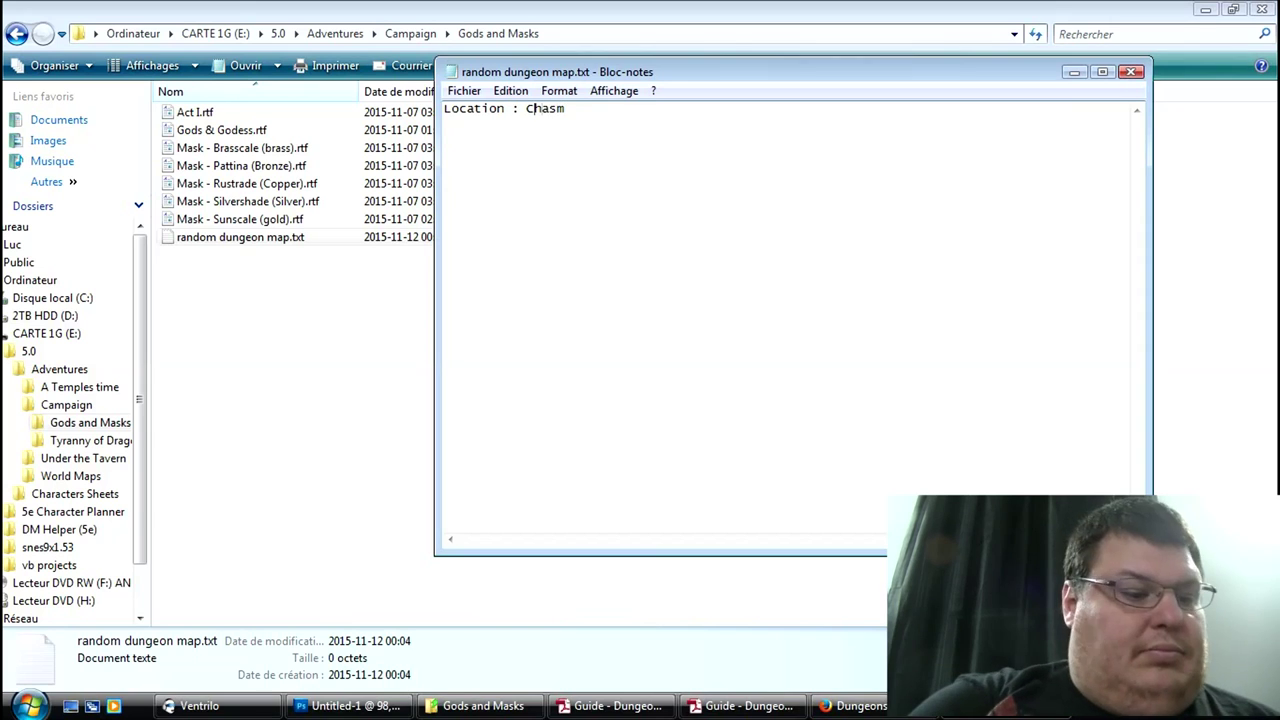
left_click(526, 108)
type("in a")
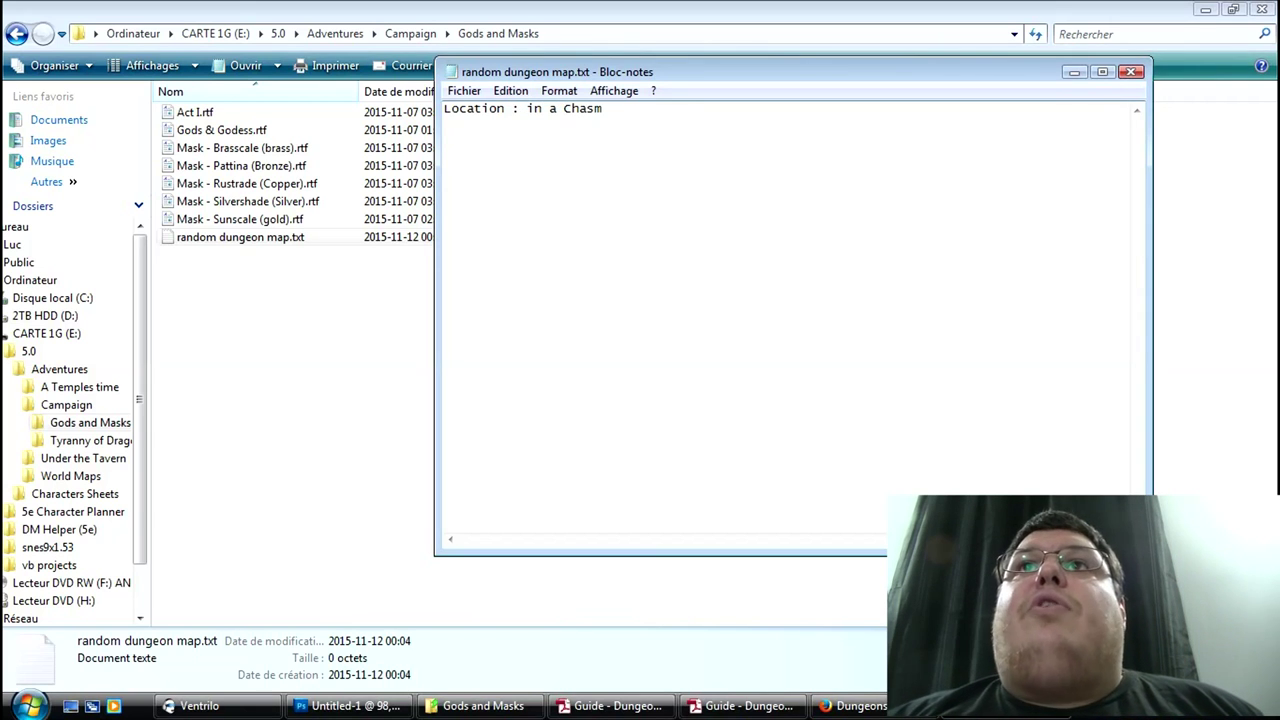
left_click(628, 110)
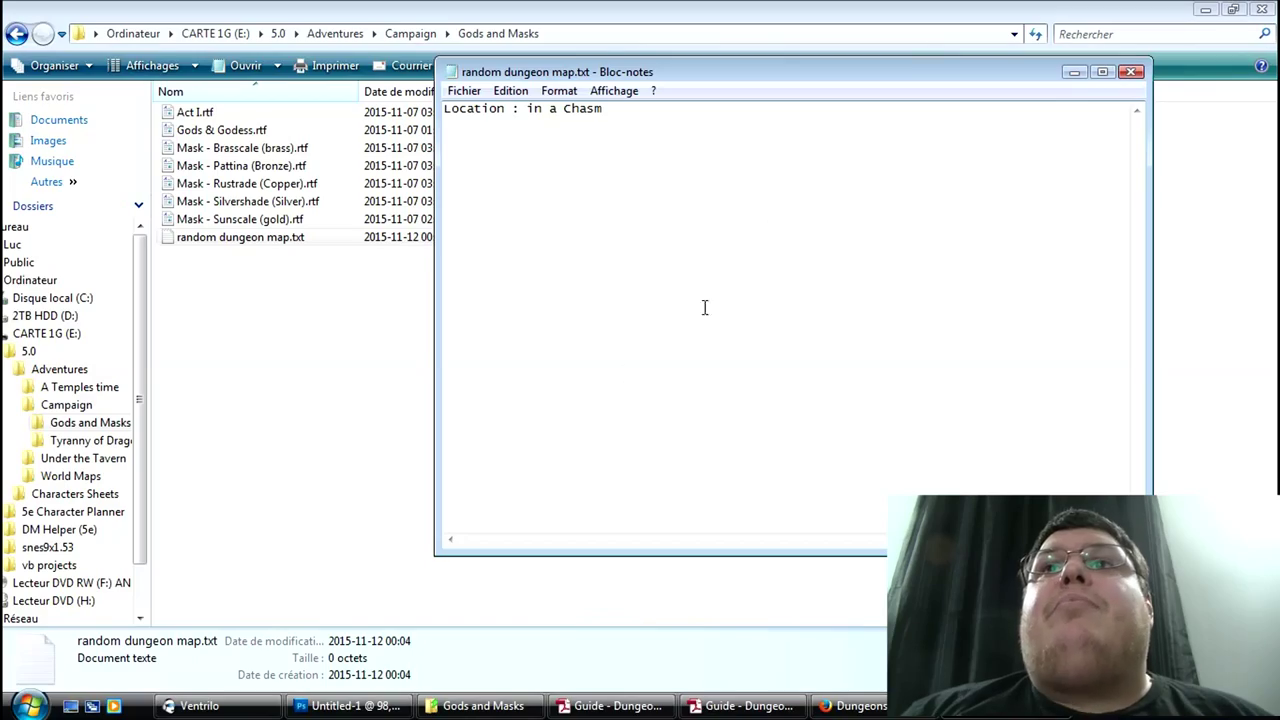
Step: Return to the Dungeon Masters Guide PDF and find the Dungeon Creator table on page 100
left_click(752, 708)
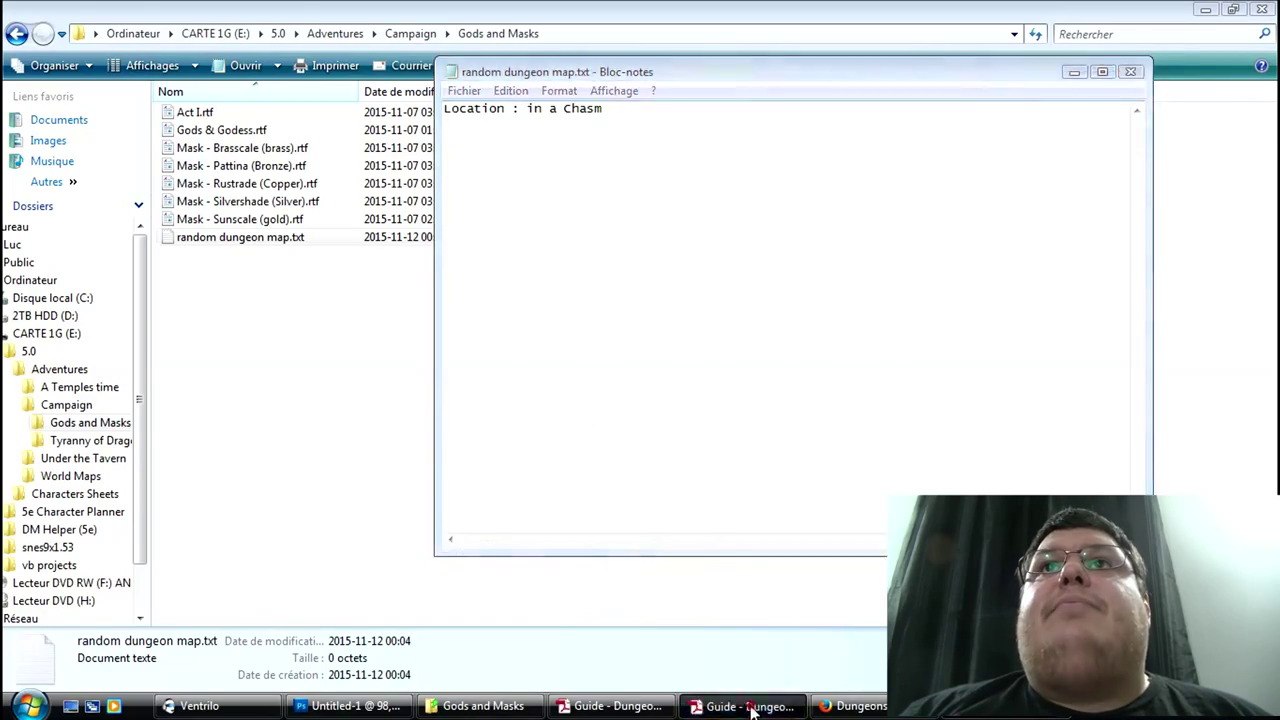
left_click(617, 706)
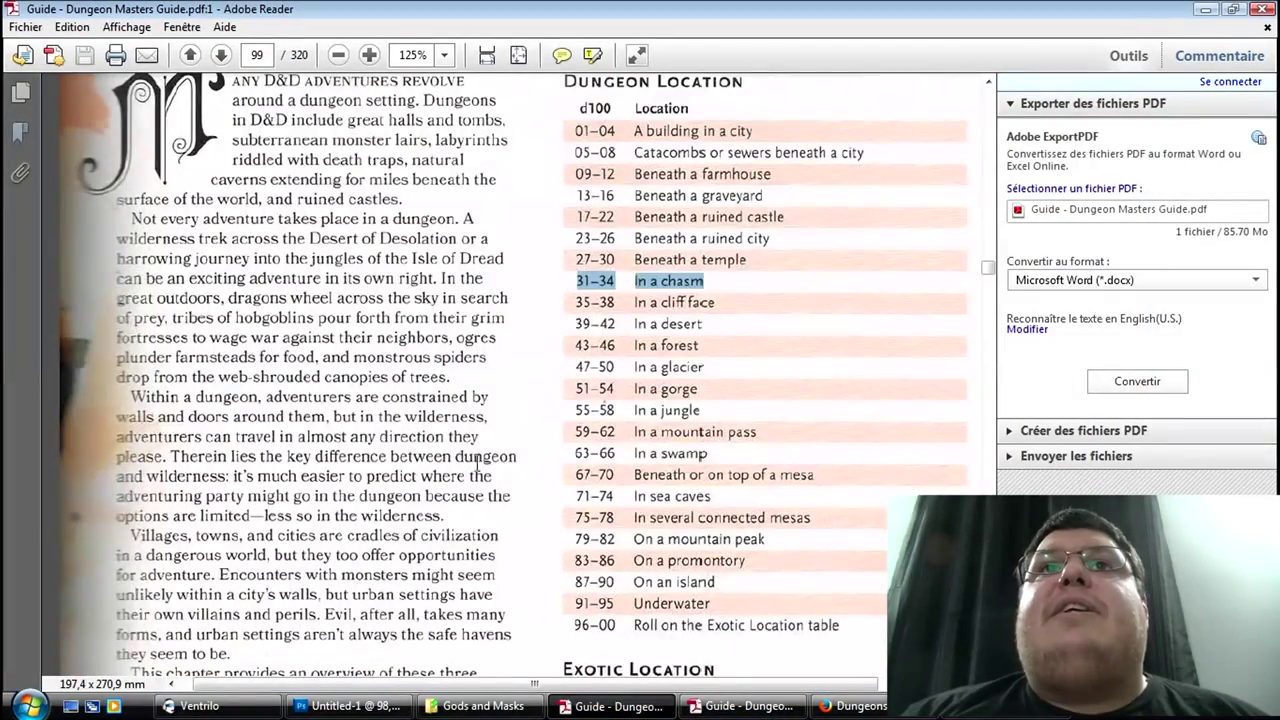
scroll(478, 463, "down", 15)
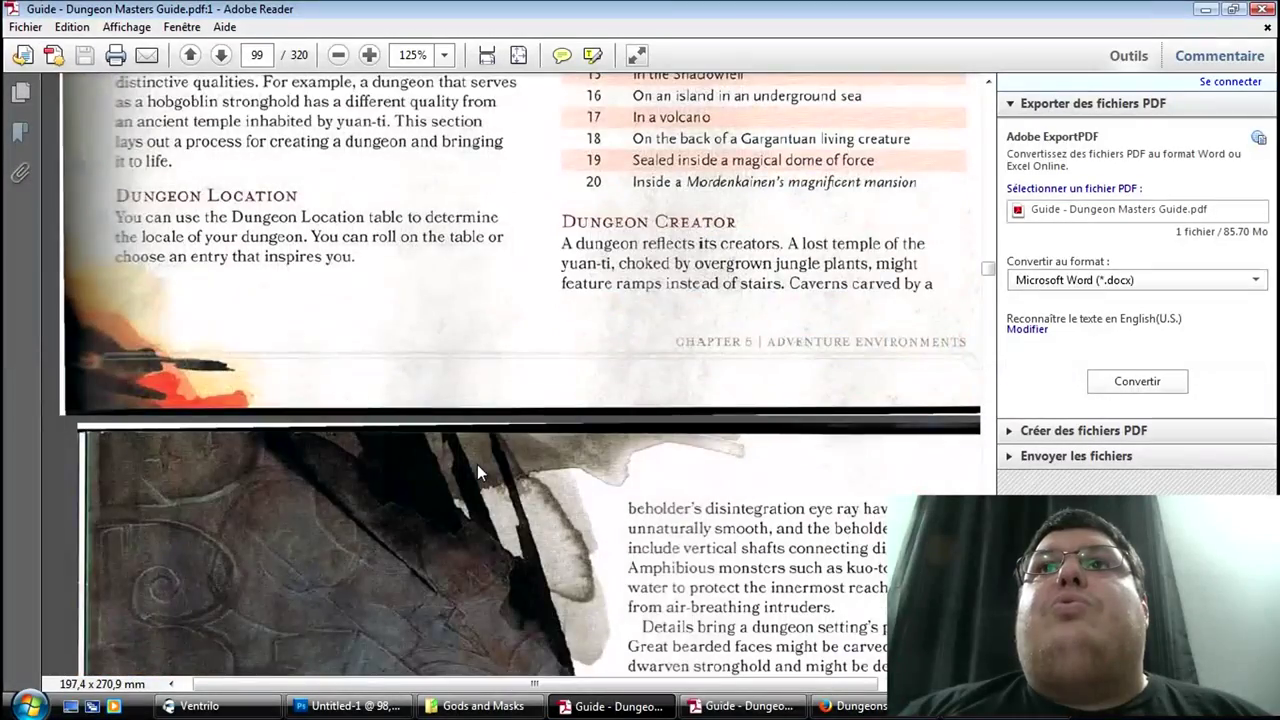
scroll(477, 464, "down", 8)
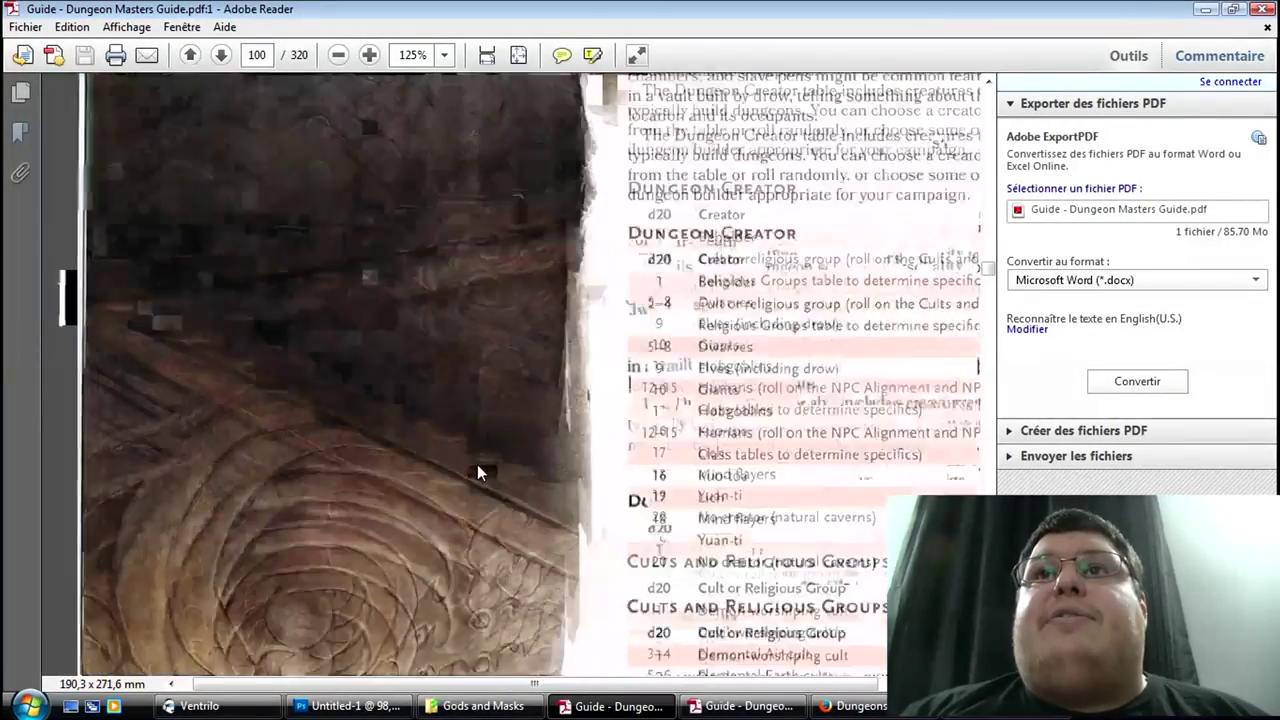
left_click_drag(610, 686, 666, 688)
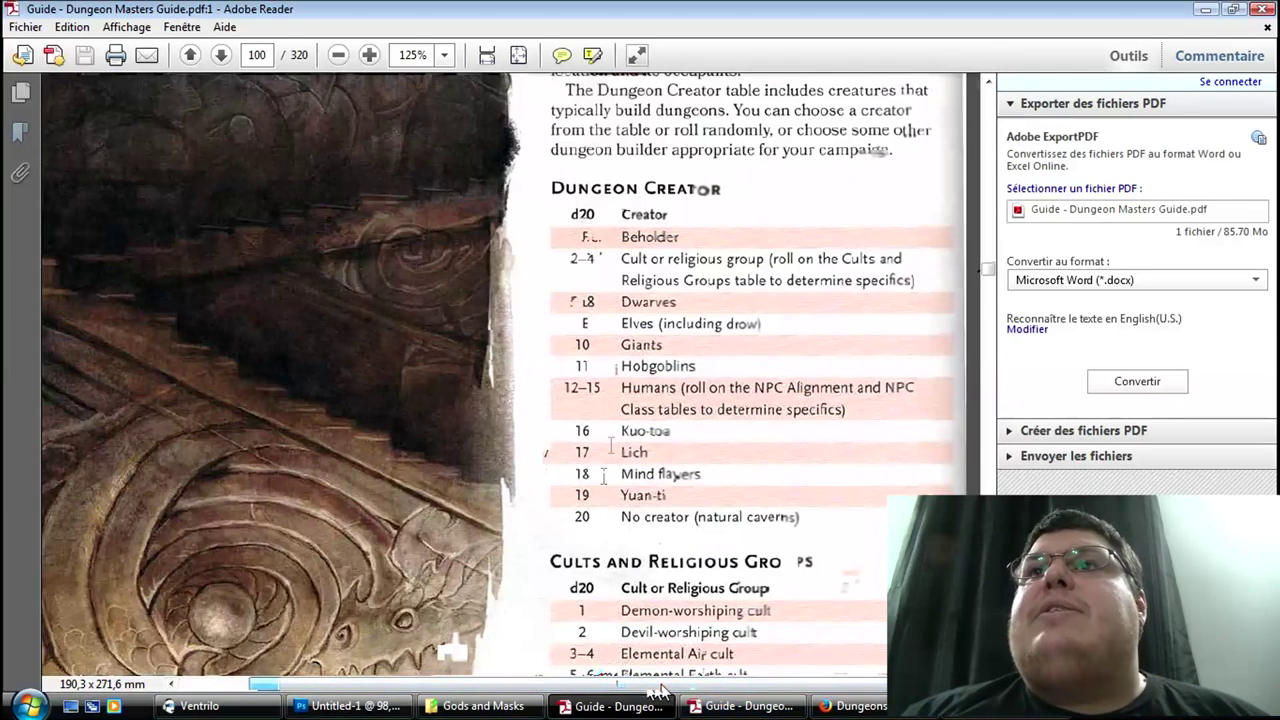
Step: Roll one d20 in the browser's dice roller and highlight the Dwarves entry in the guide's Dungeon Creator table
left_click(855, 706)
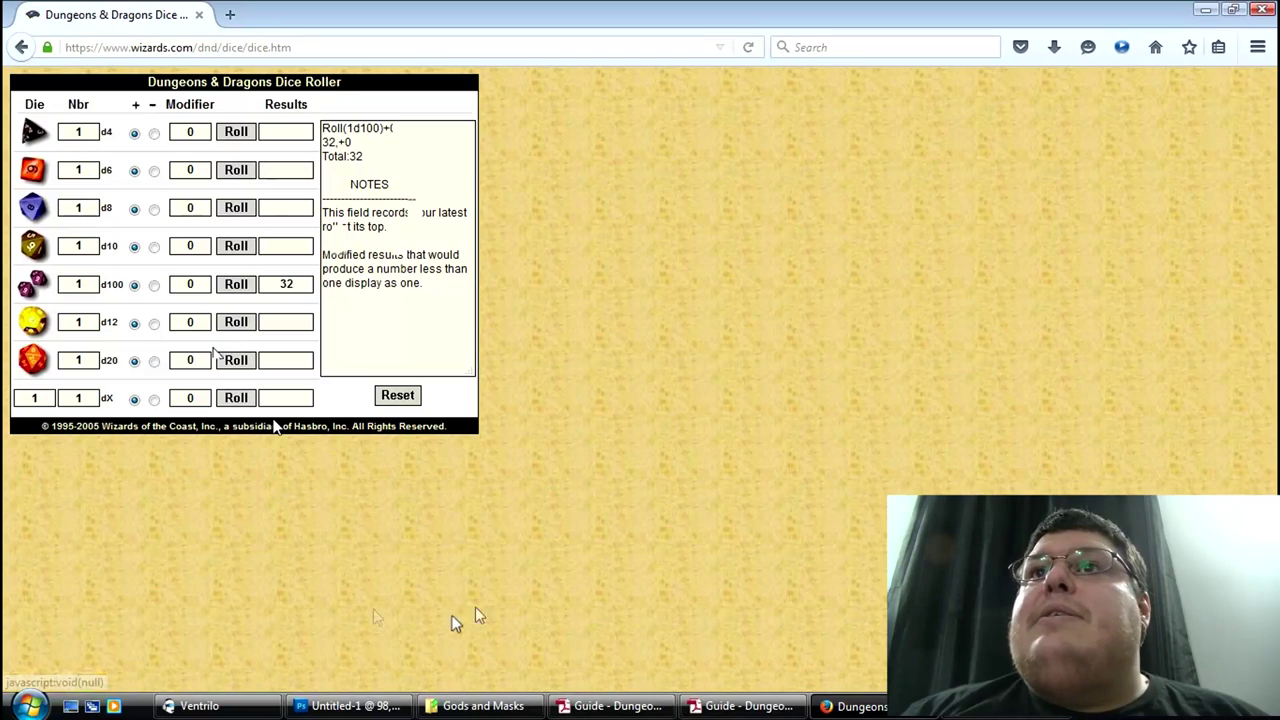
left_click(612, 706)
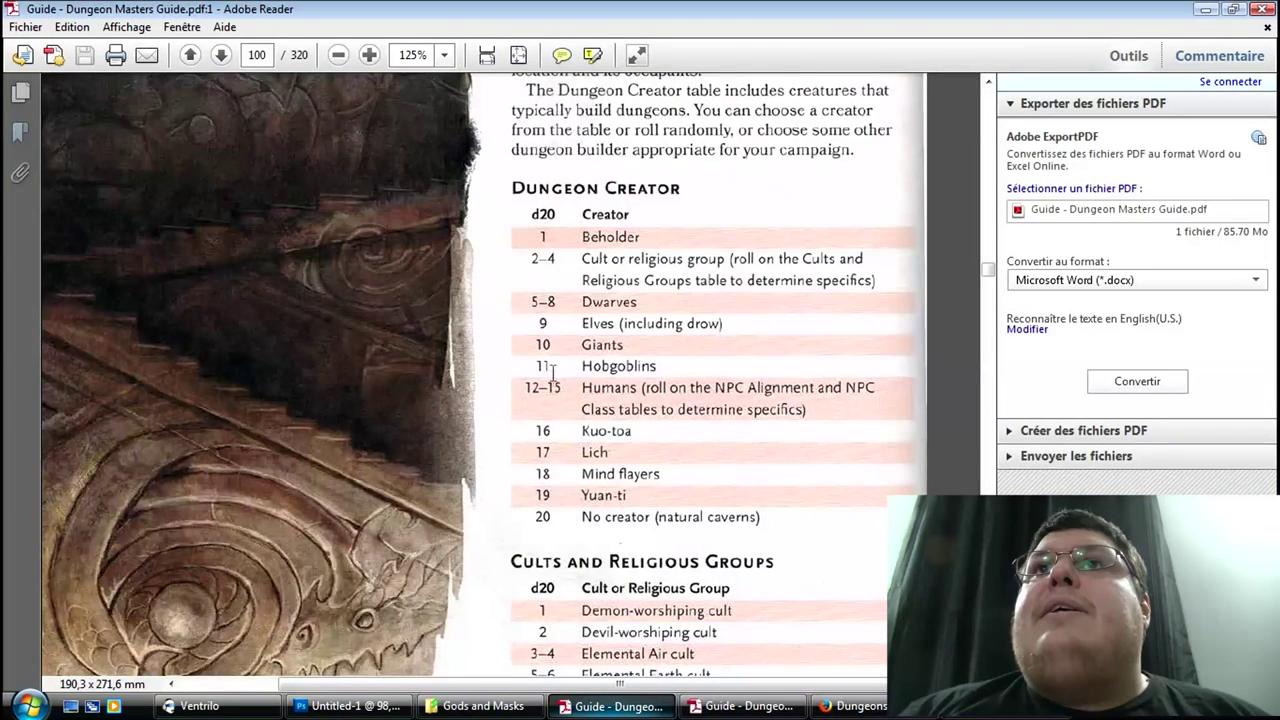
left_click_drag(648, 303, 506, 305)
Step: Switch to the random dungeon map notes in Notepad and add the line "Creator : dwarves" below the location
left_click(1000, 706)
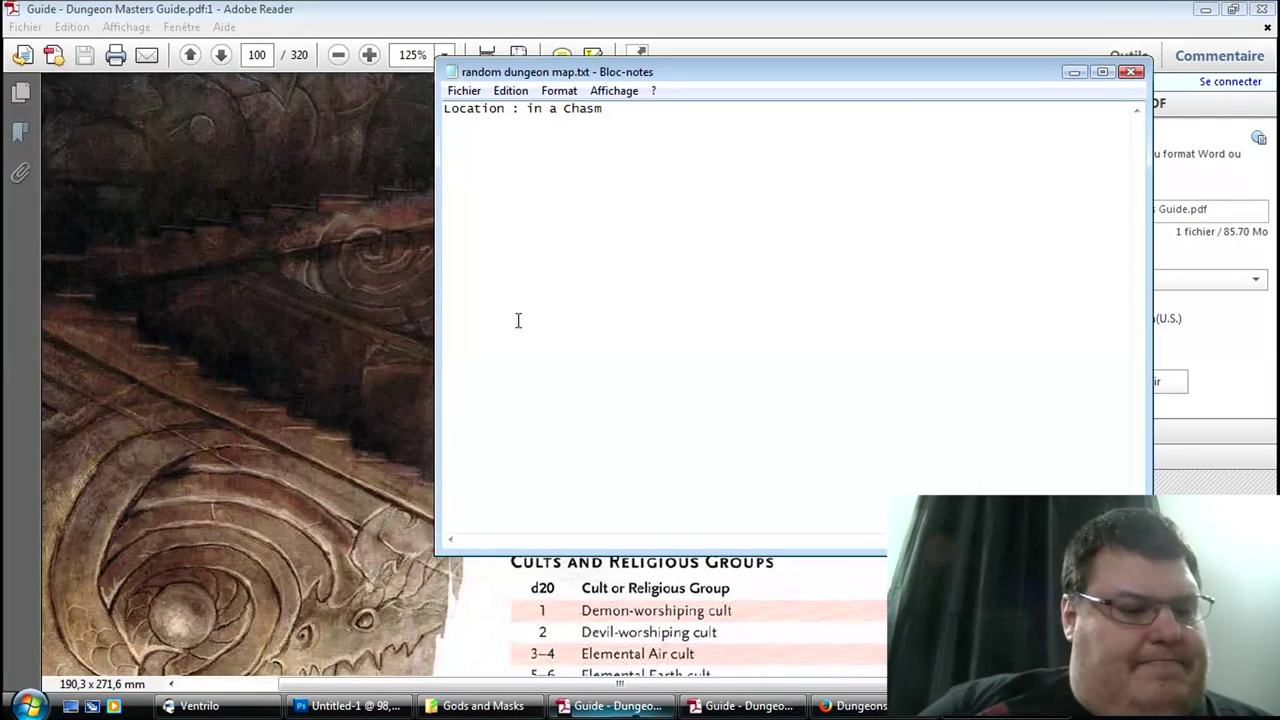
type("Cr")
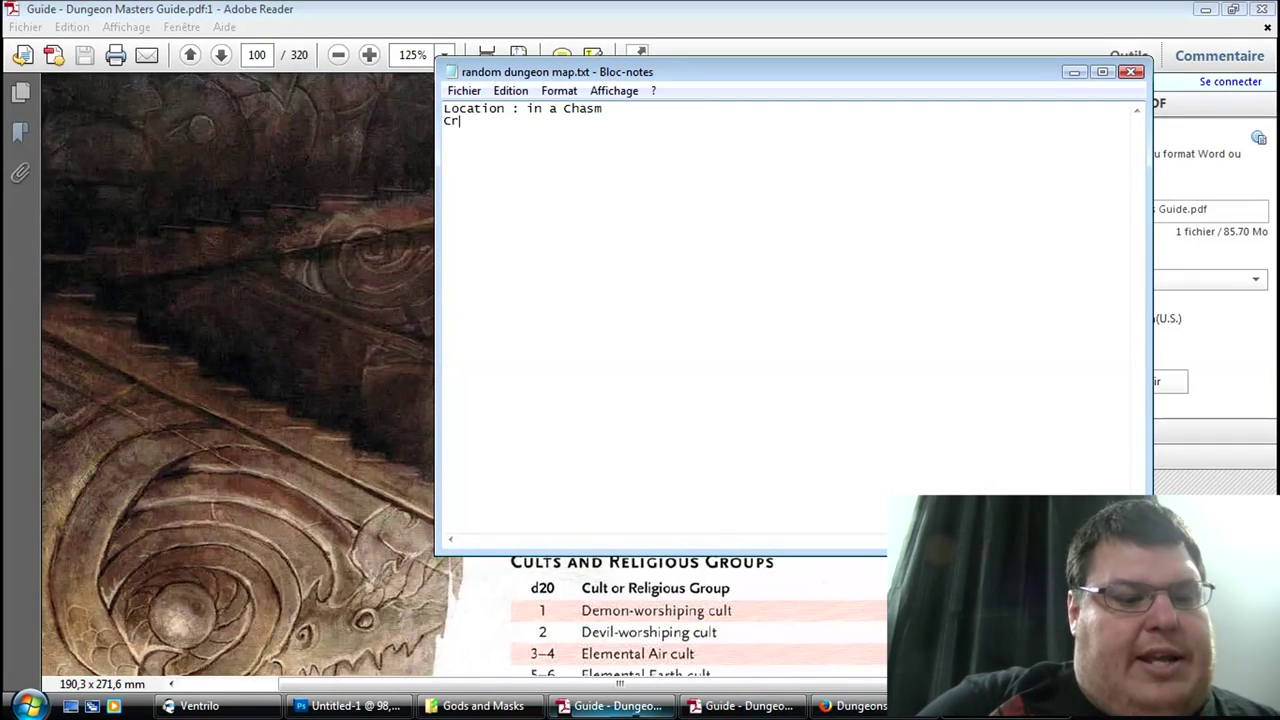
type("eator : dwarf")
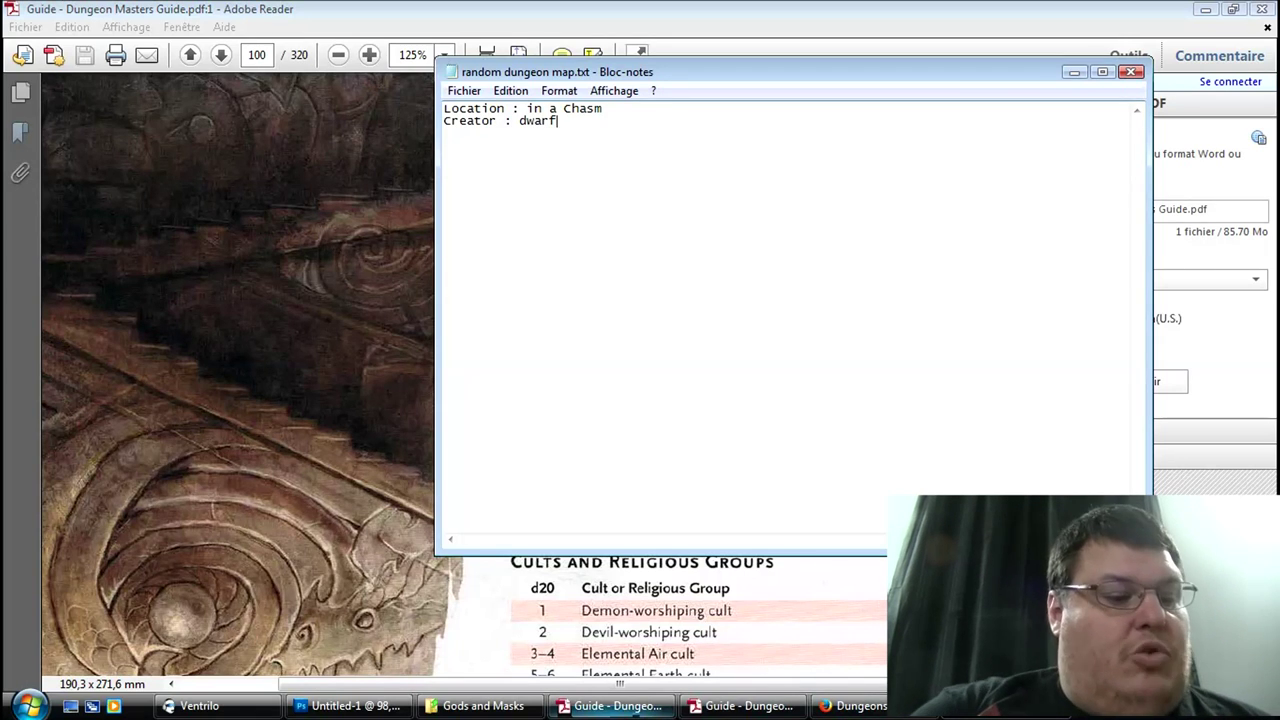
key("BackSpace")
type("ves")
key("Return")
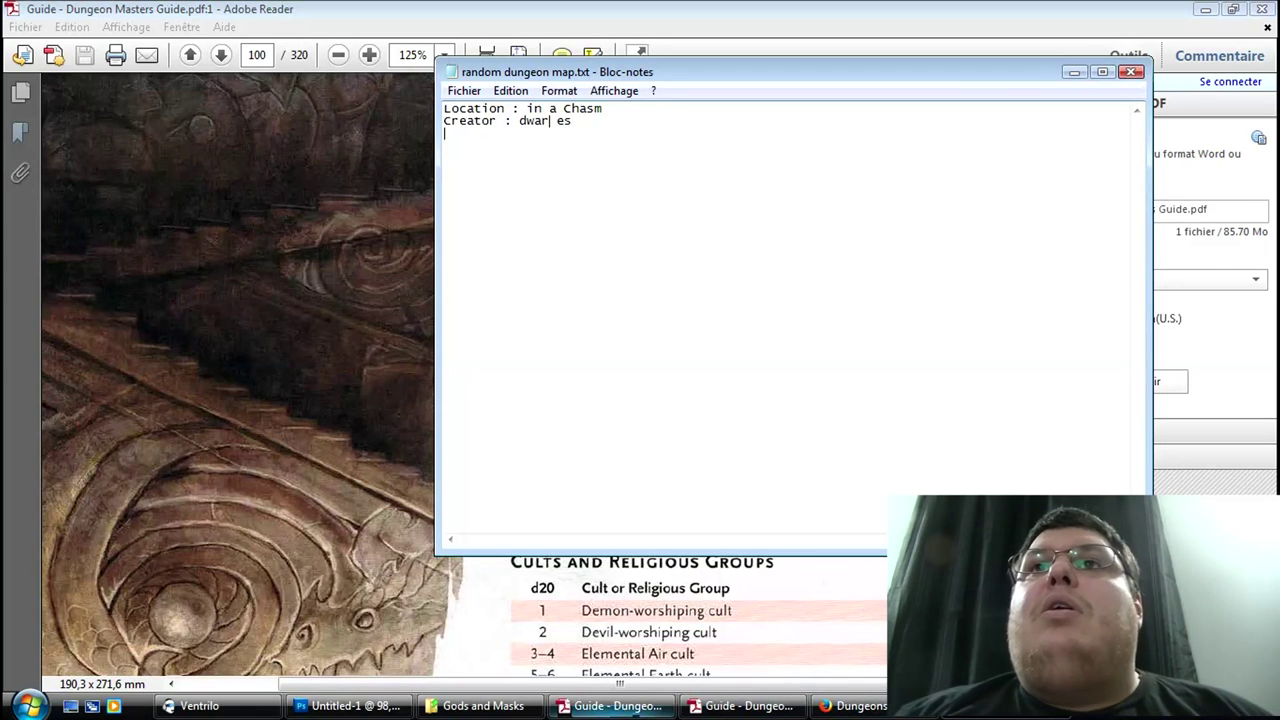
Step: Return to the Dungeon Masters Guide PDF and look through the creator-related tables up to the Dungeon Purpose table on page 101
left_click(281, 490)
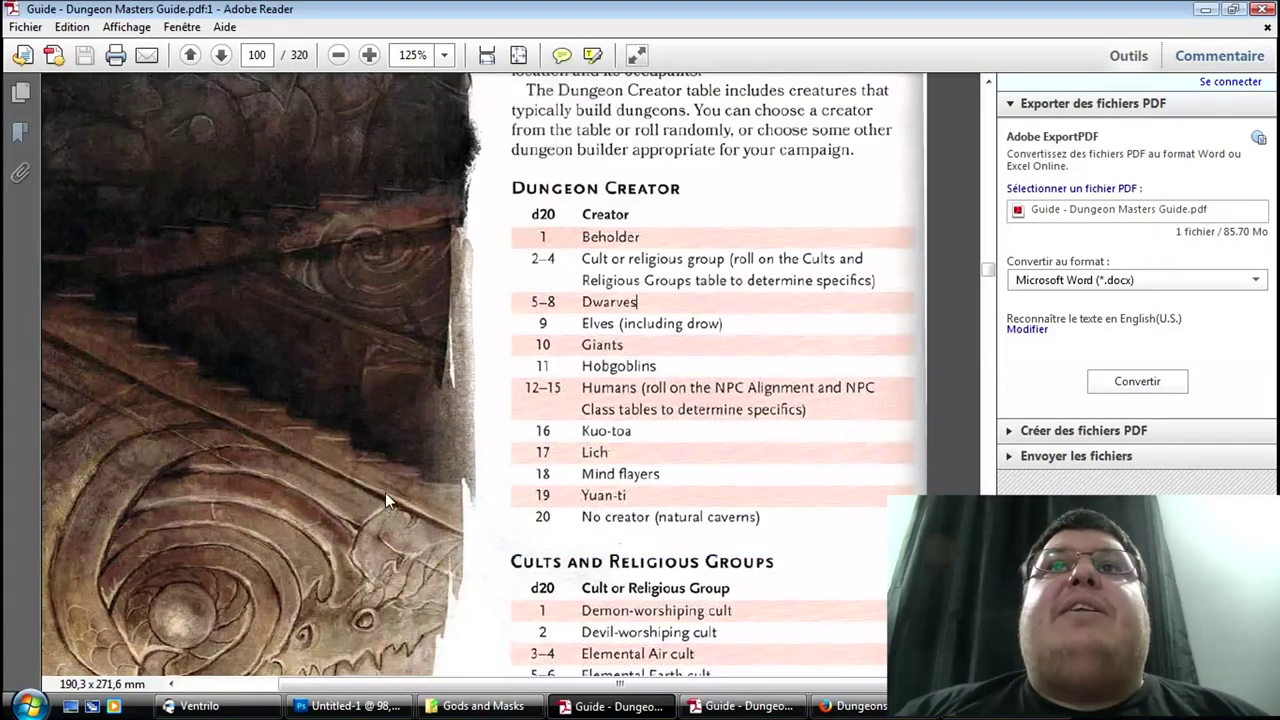
scroll(576, 507, "down", 3)
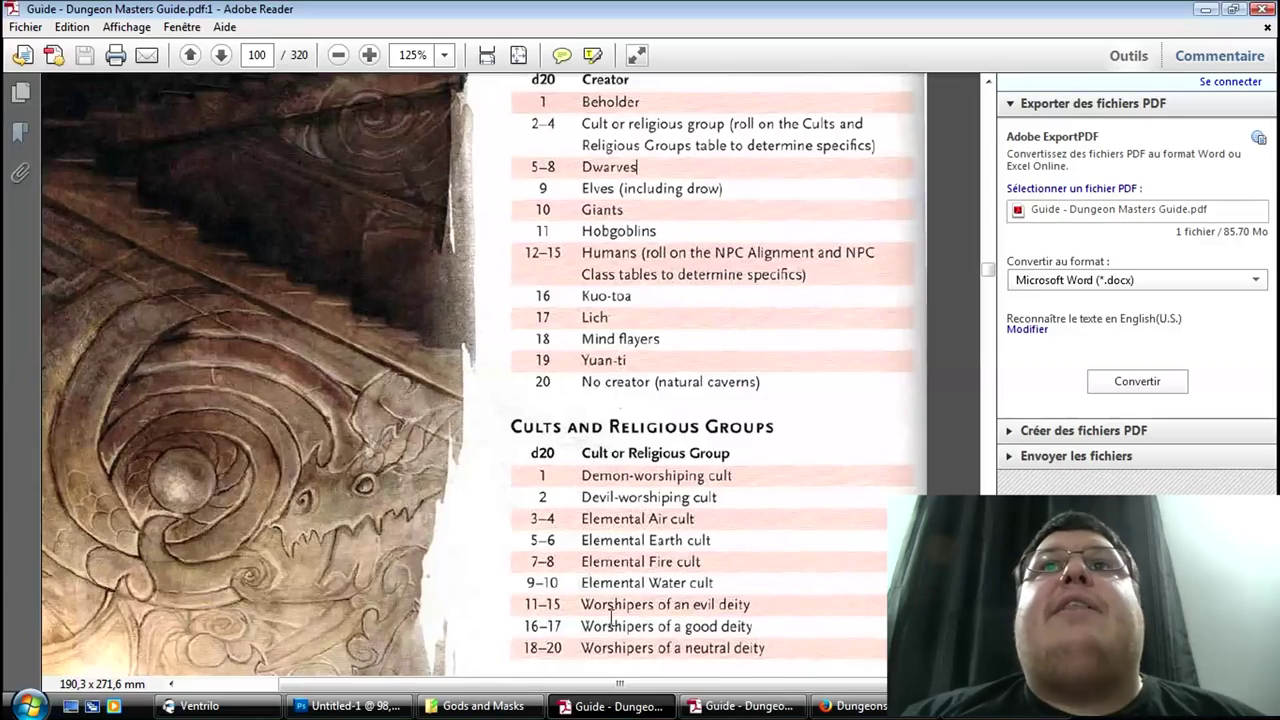
scroll(610, 615, "down", 7)
scroll(603, 606, "down", 1)
scroll(600, 575, "up", 6)
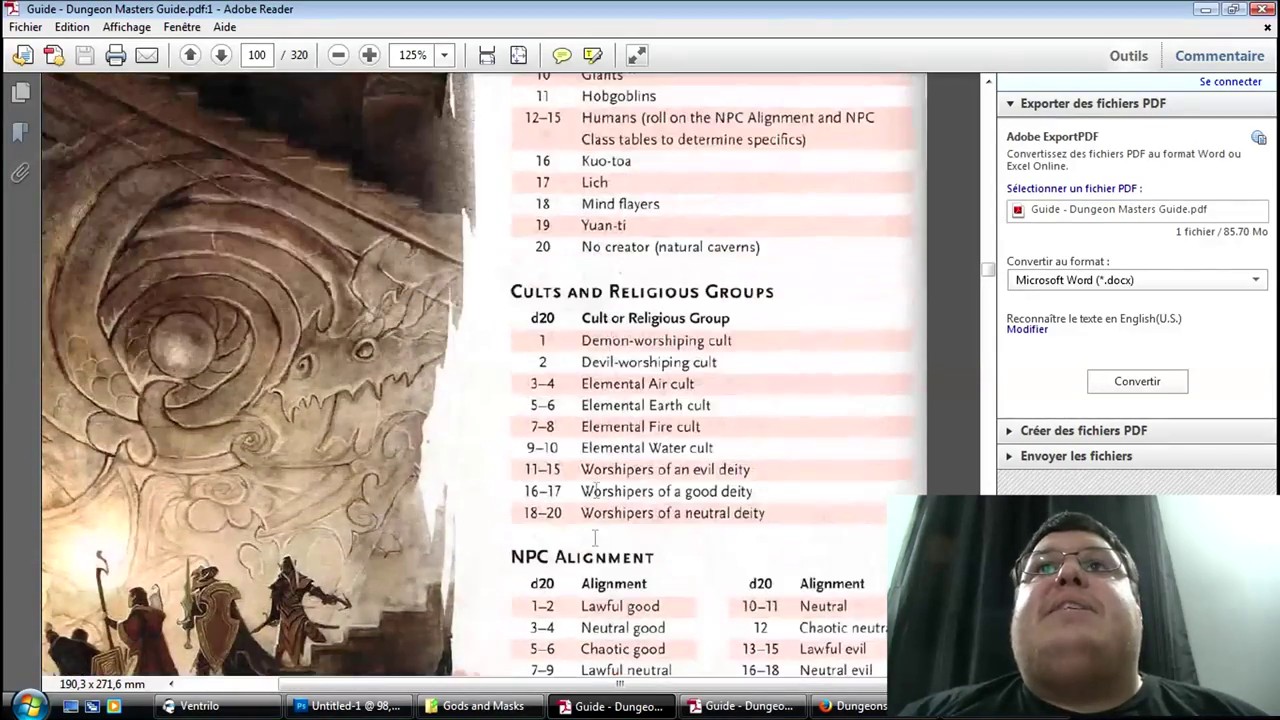
scroll(596, 450, "up", 3)
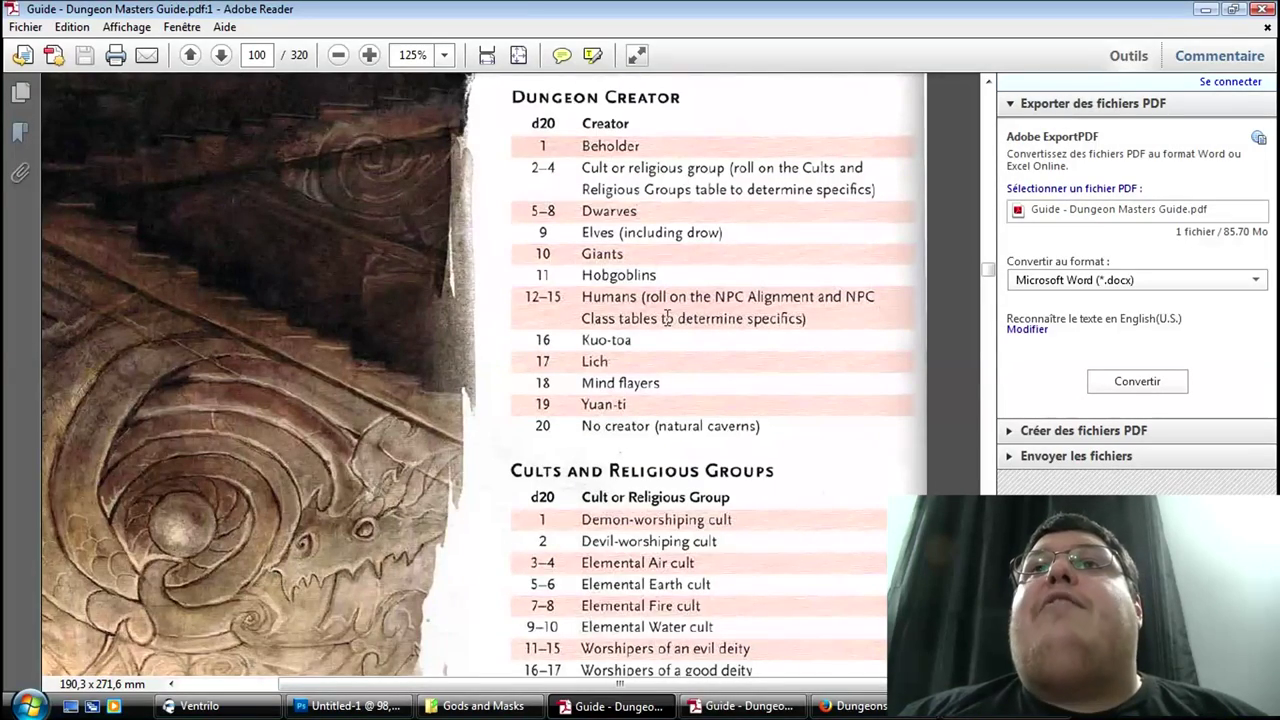
scroll(587, 429, "down", 8)
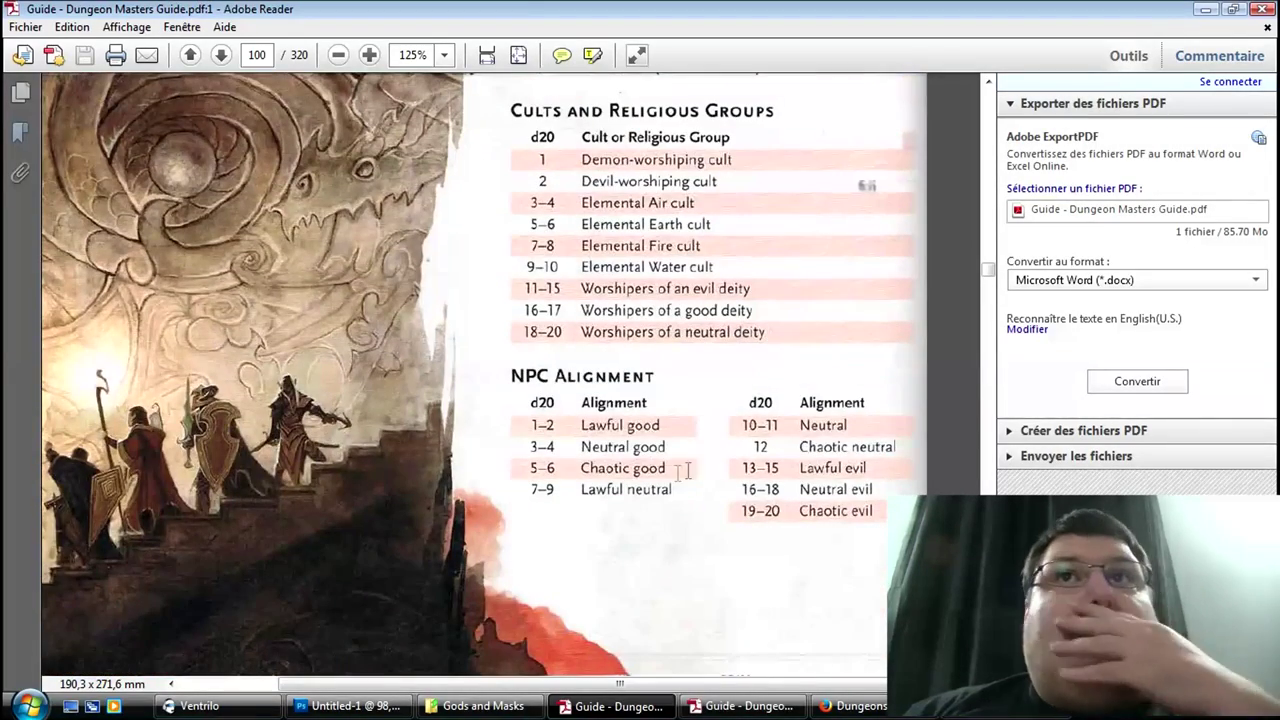
scroll(716, 478, "down", 4)
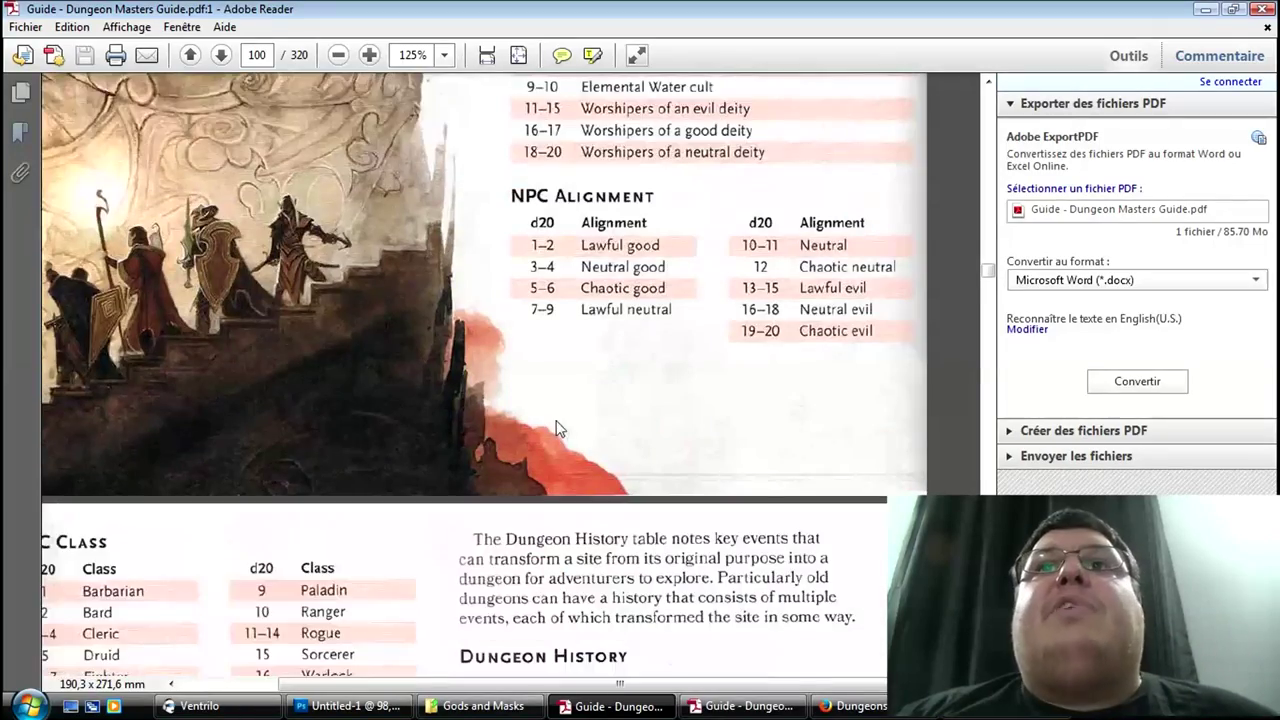
scroll(558, 428, "down", 6)
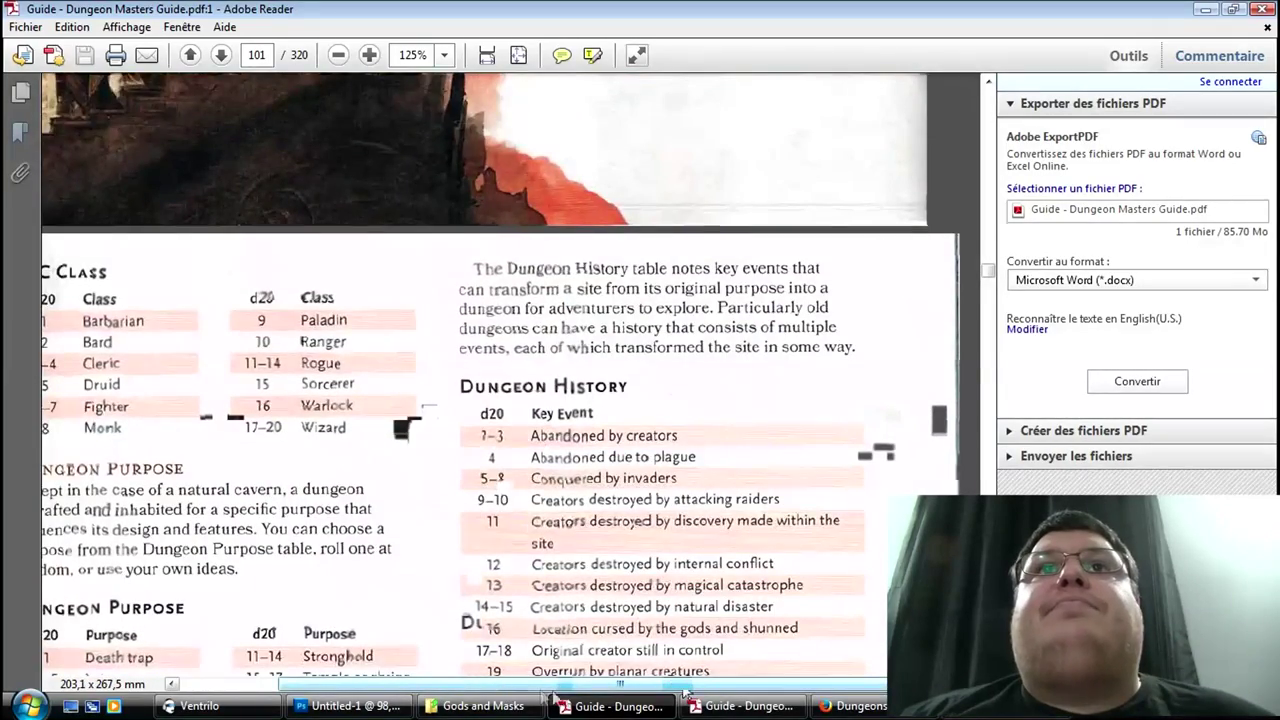
scroll(683, 688, "left", 3)
scroll(672, 480, "down", 3)
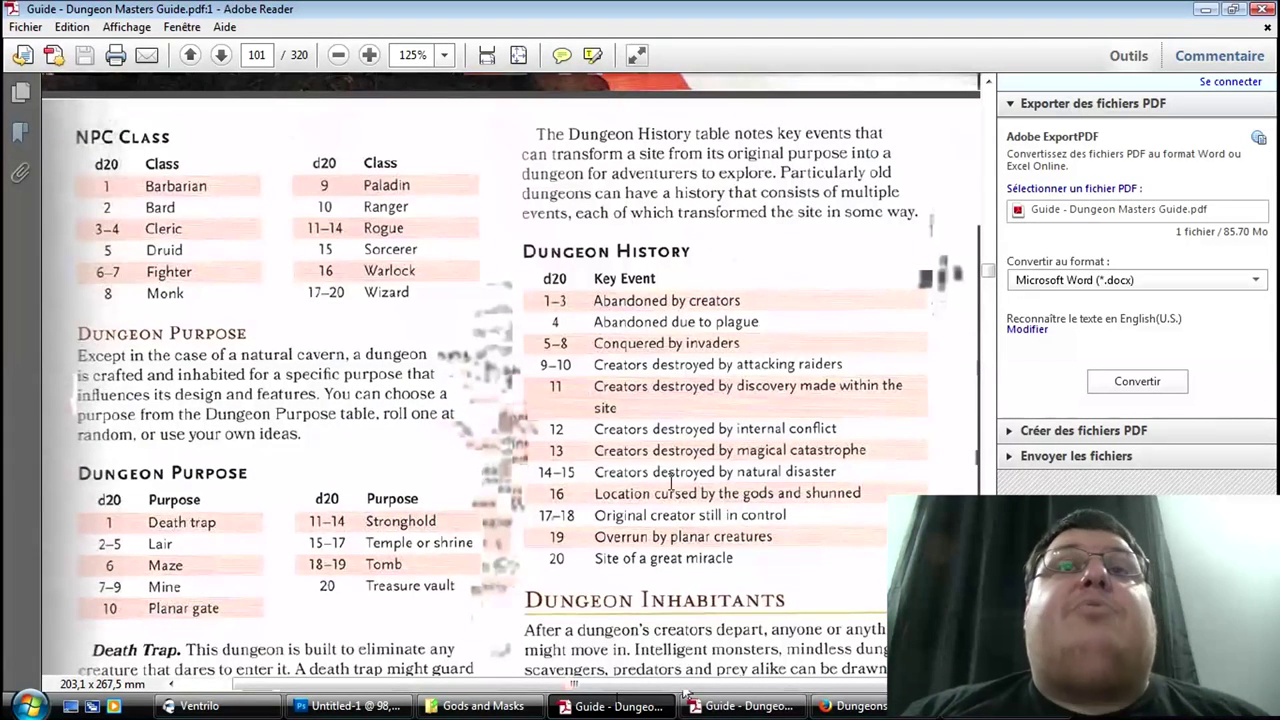
scroll(357, 505, "down", 3)
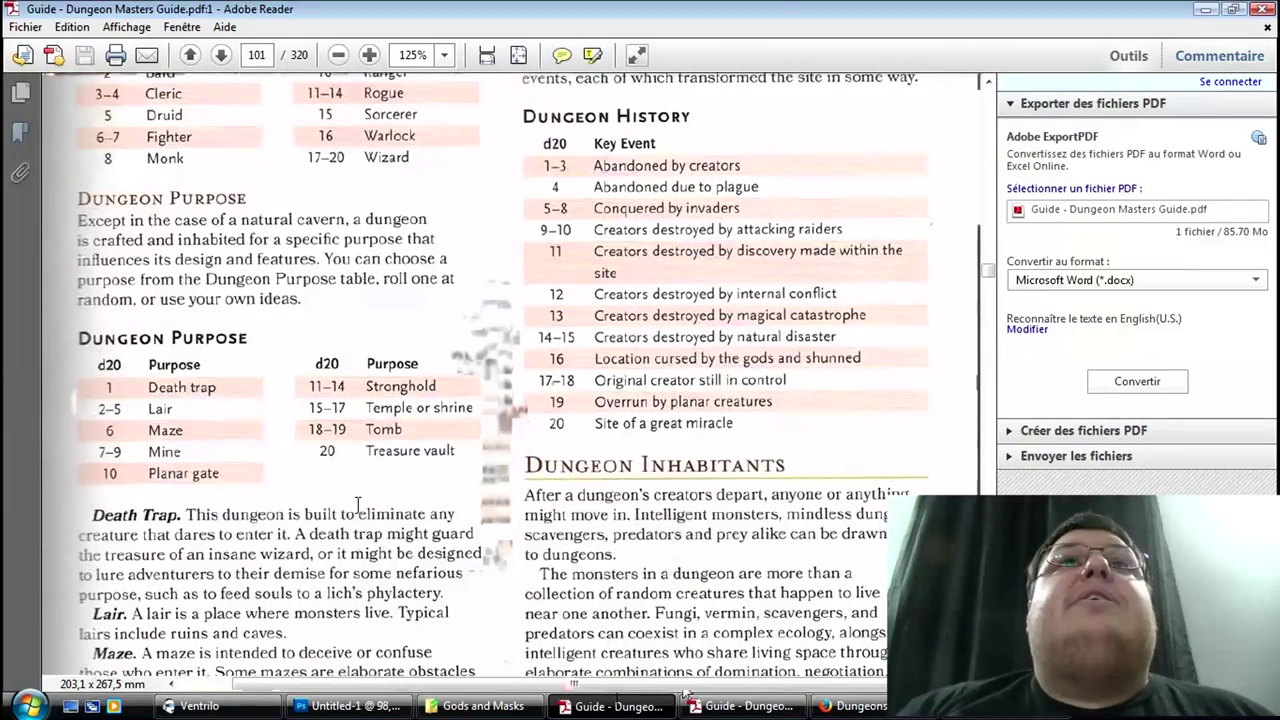
scroll(330, 315, "down", 1)
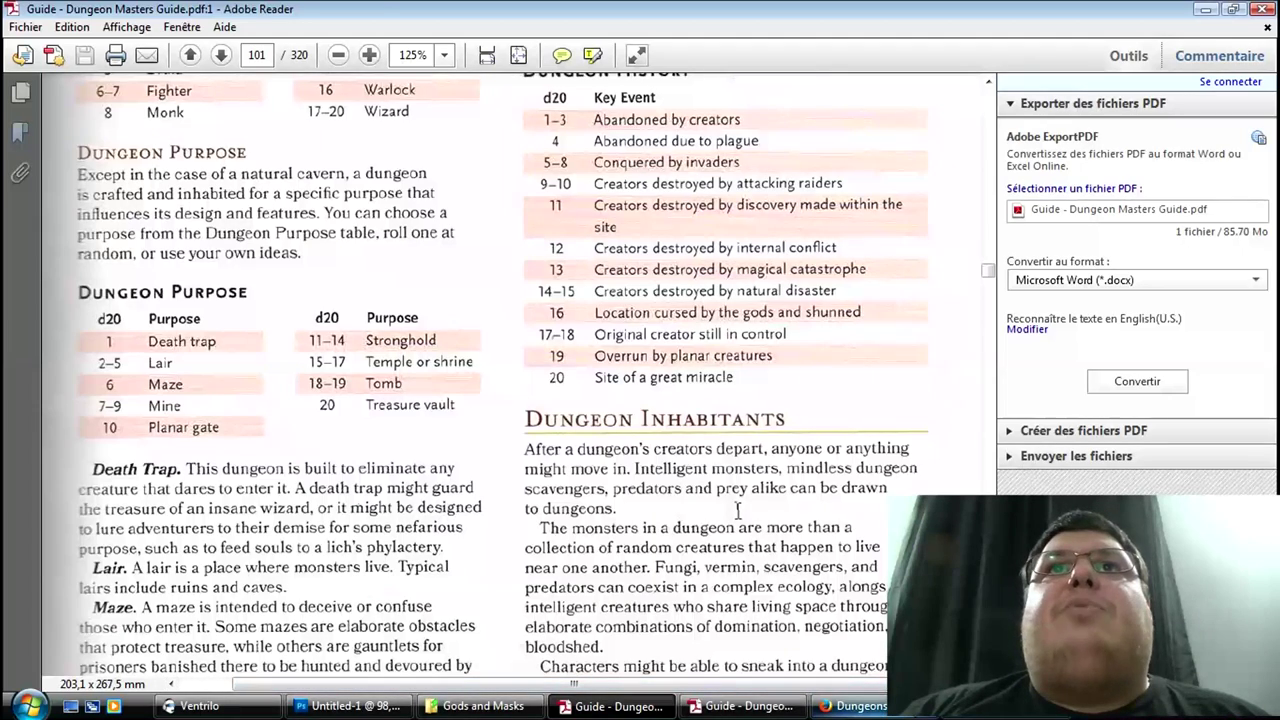
Step: Roll one d20 in the browser's dice roller and highlight the Lair entry in the guide's Dungeon Purpose table
left_click(858, 706)
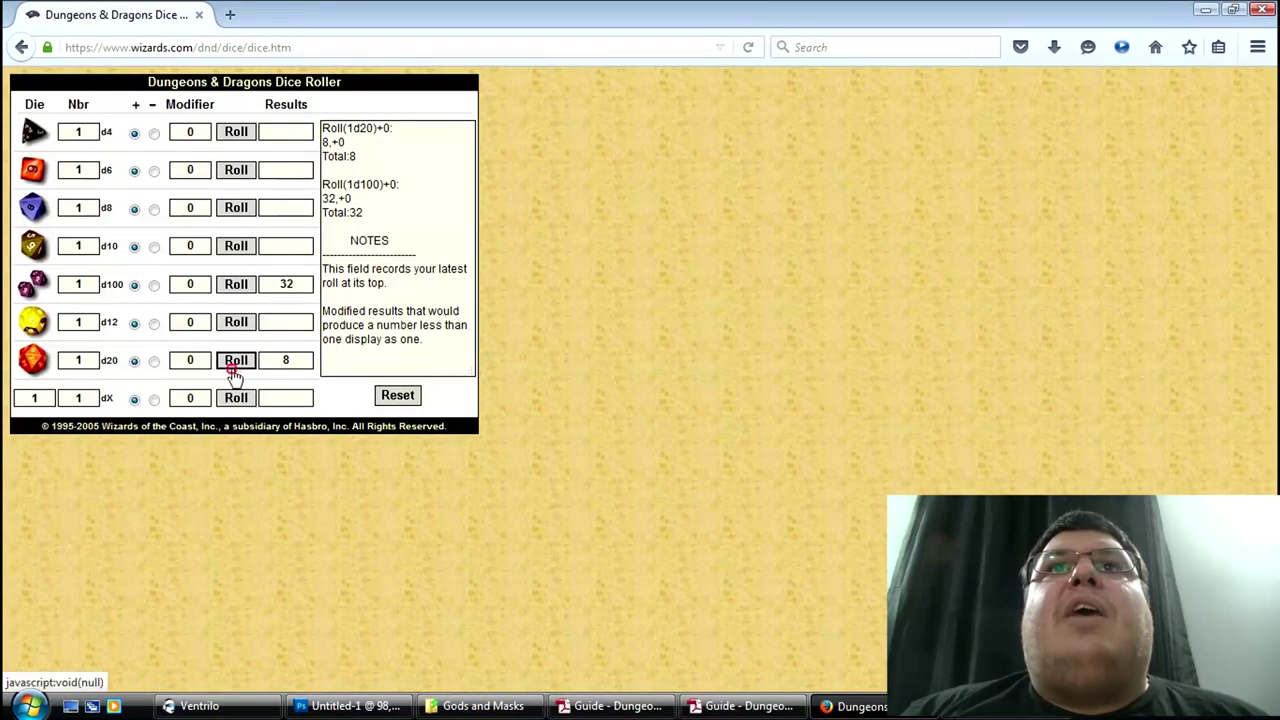
left_click(234, 362)
left_click(612, 706)
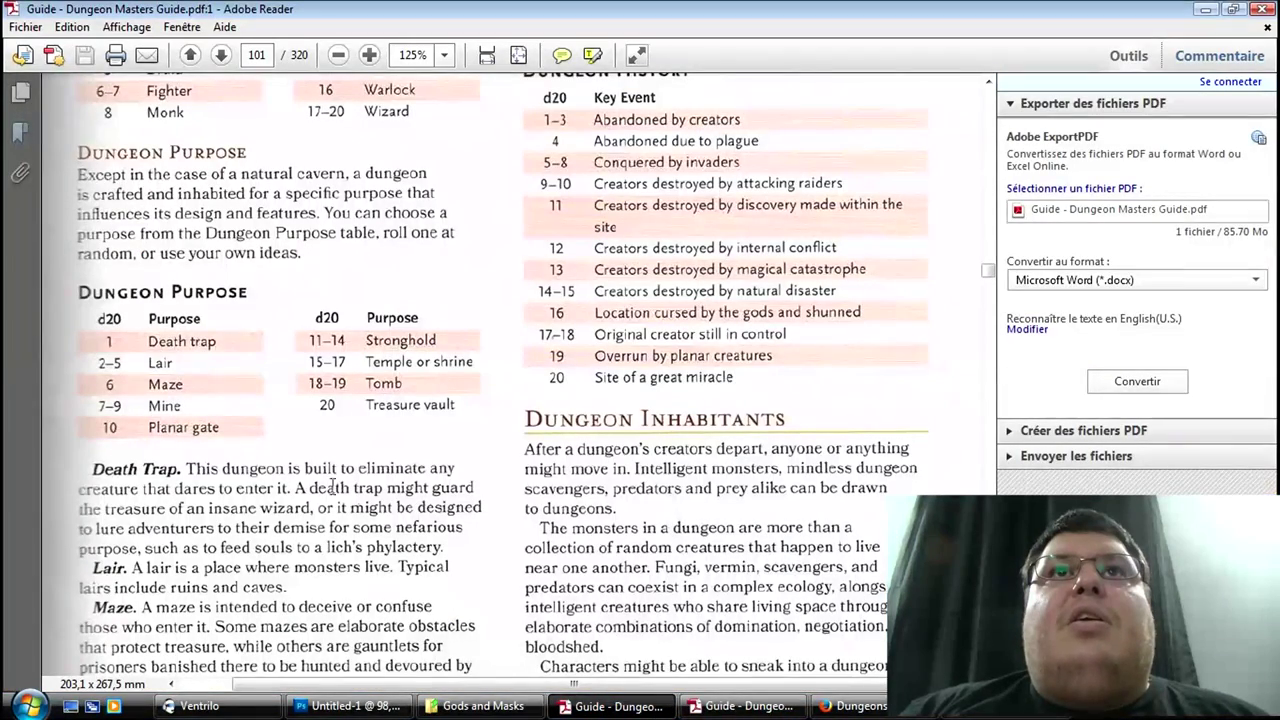
left_click_drag(176, 364, 88, 363)
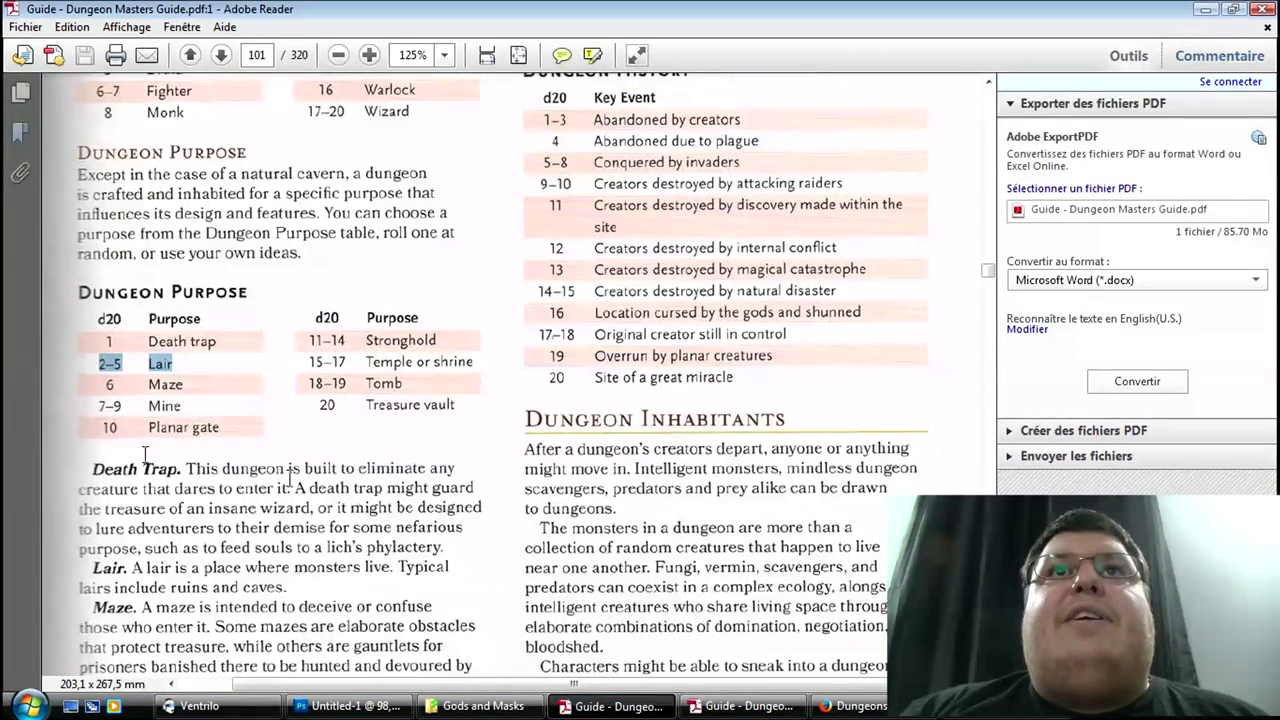
left_click(183, 378)
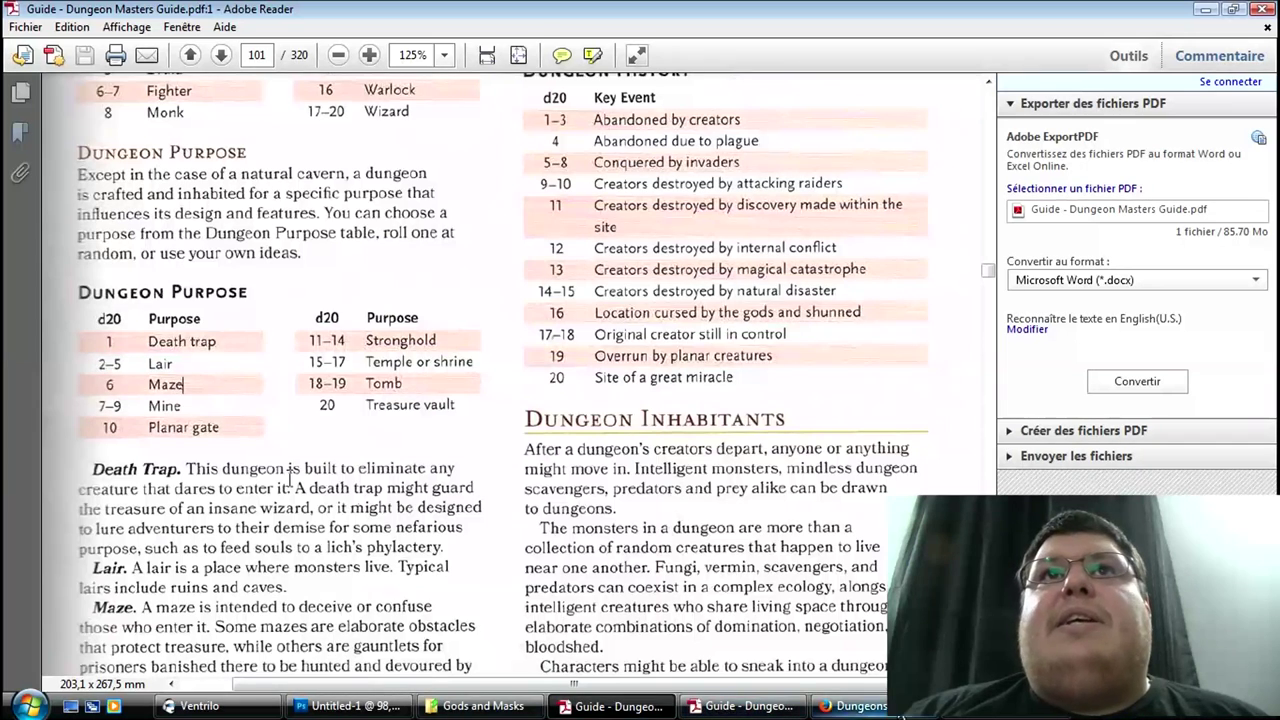
Step: Switch to the random dungeon map notes in Notepad and add the line "Purpose : Lair" below the creator
key("alt+Tab")
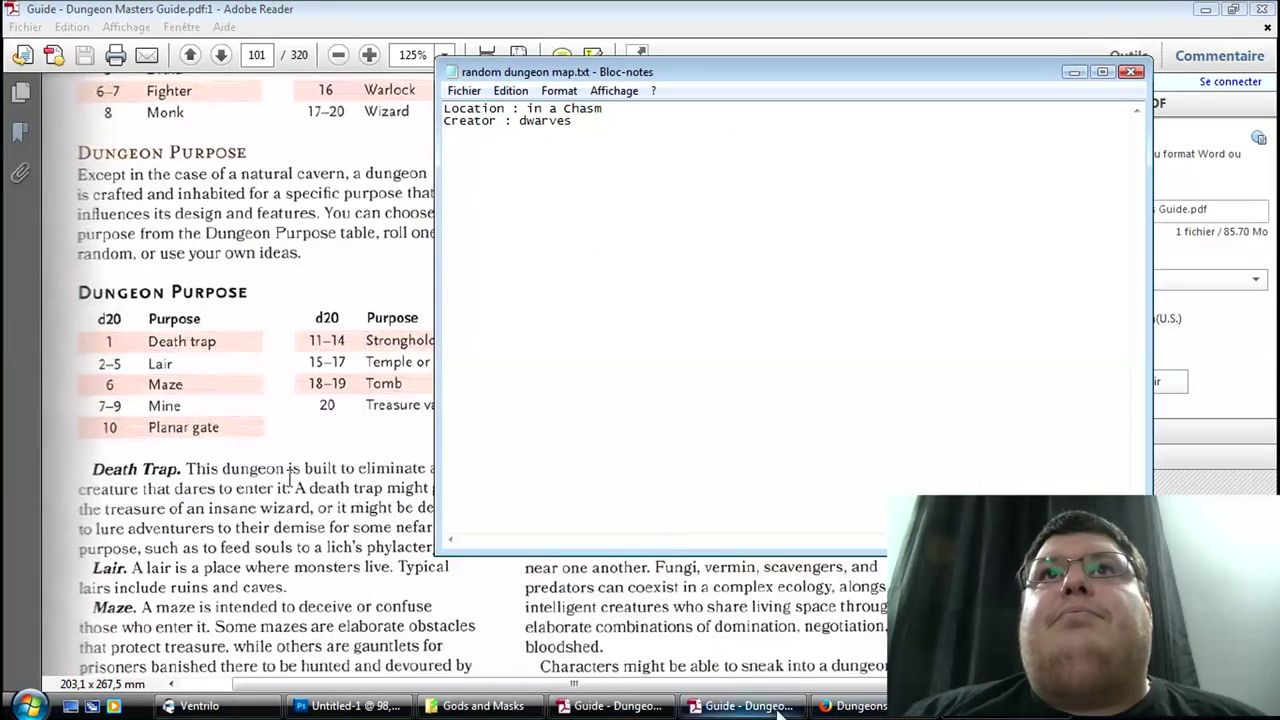
left_click(568, 182)
type("Pur")
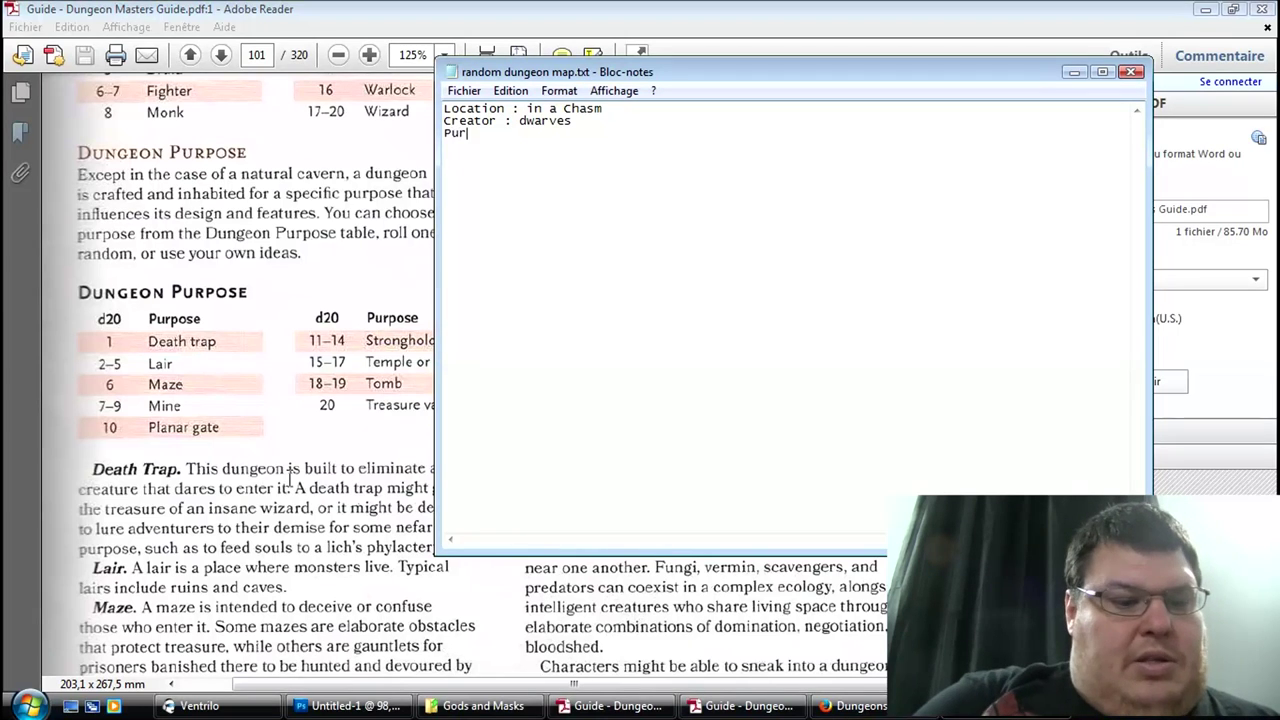
type("pose : Lair")
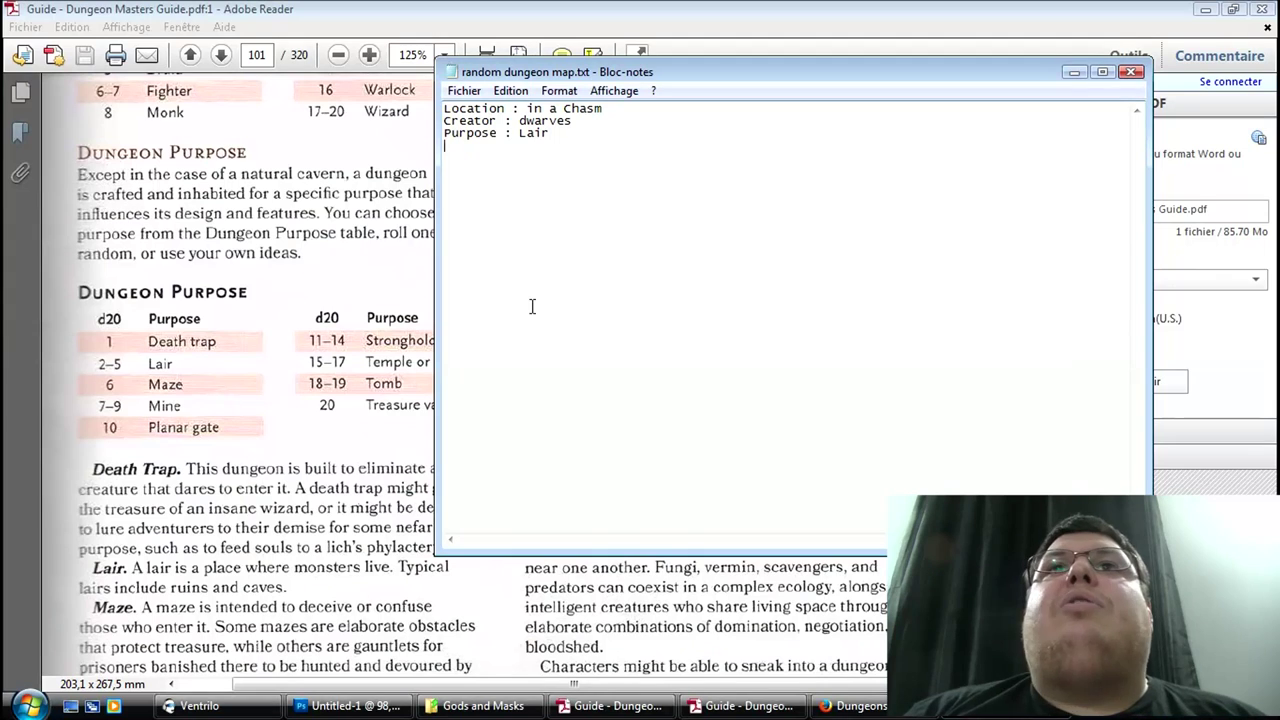
Step: Return to the guide PDF and read the Lair description below the Dungeon Purpose table, highlighting its text
left_click(400, 268)
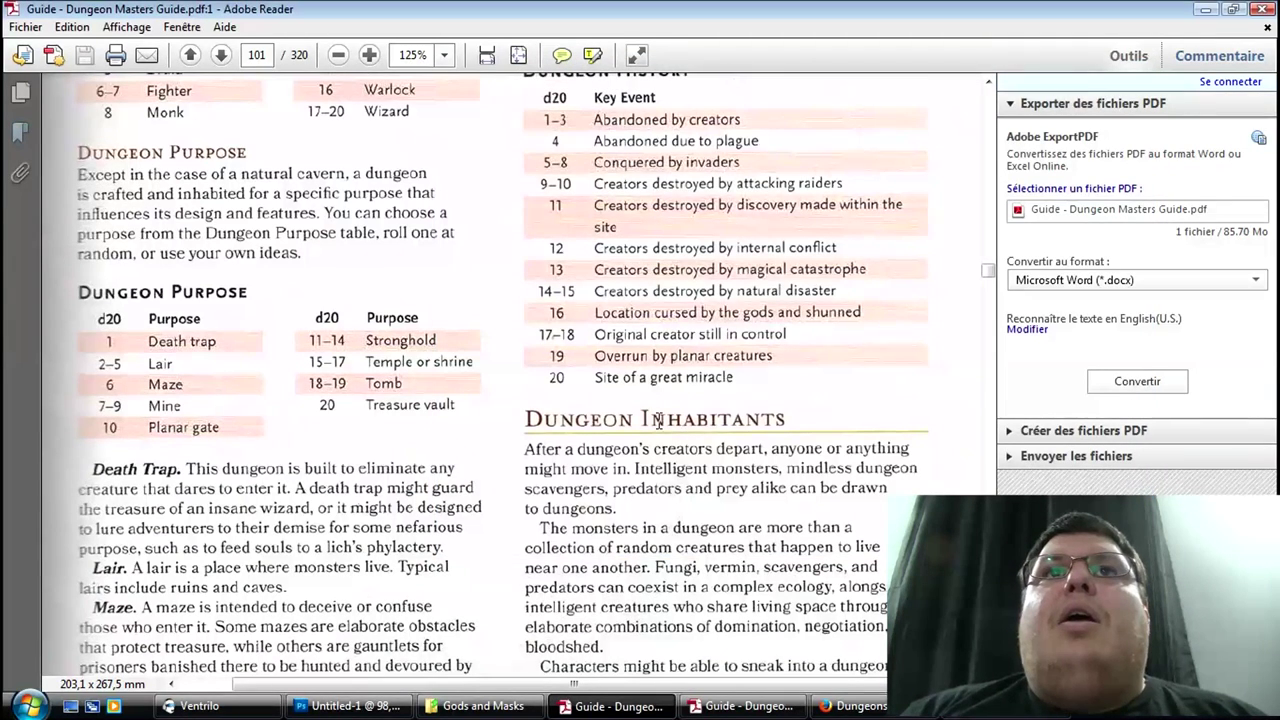
scroll(600, 425, "down", 1)
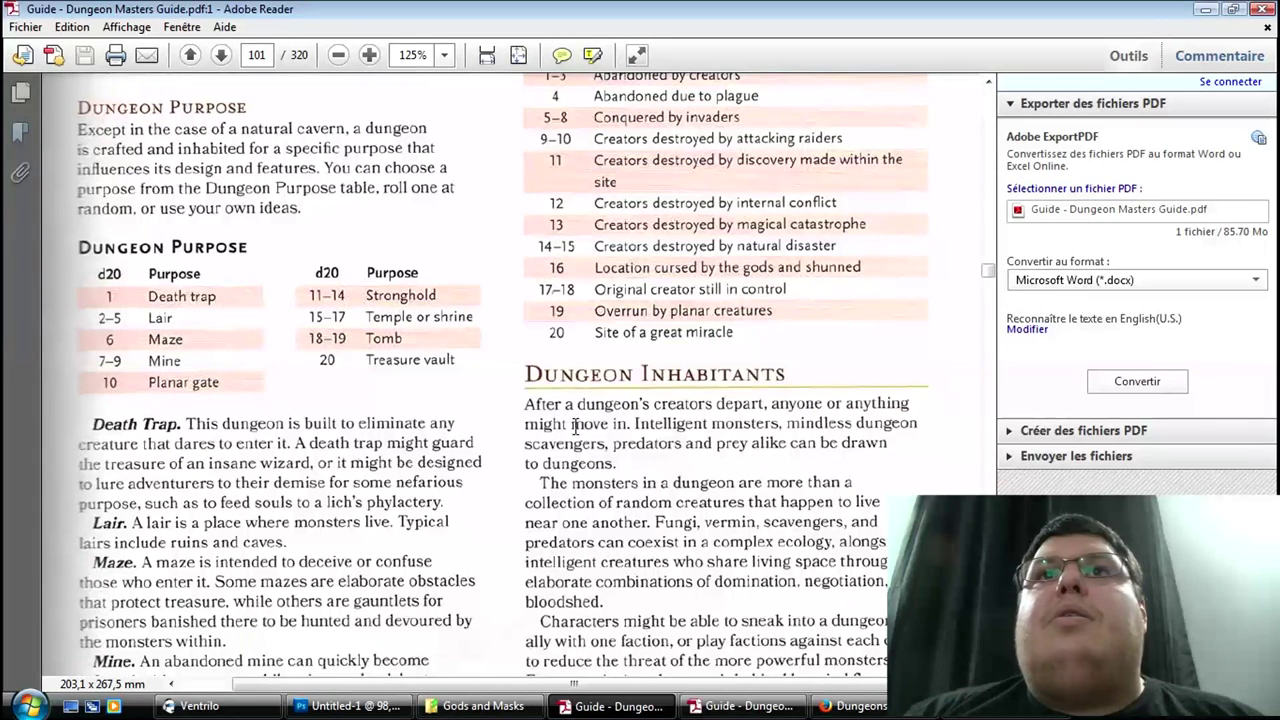
scroll(512, 426, "down", 2)
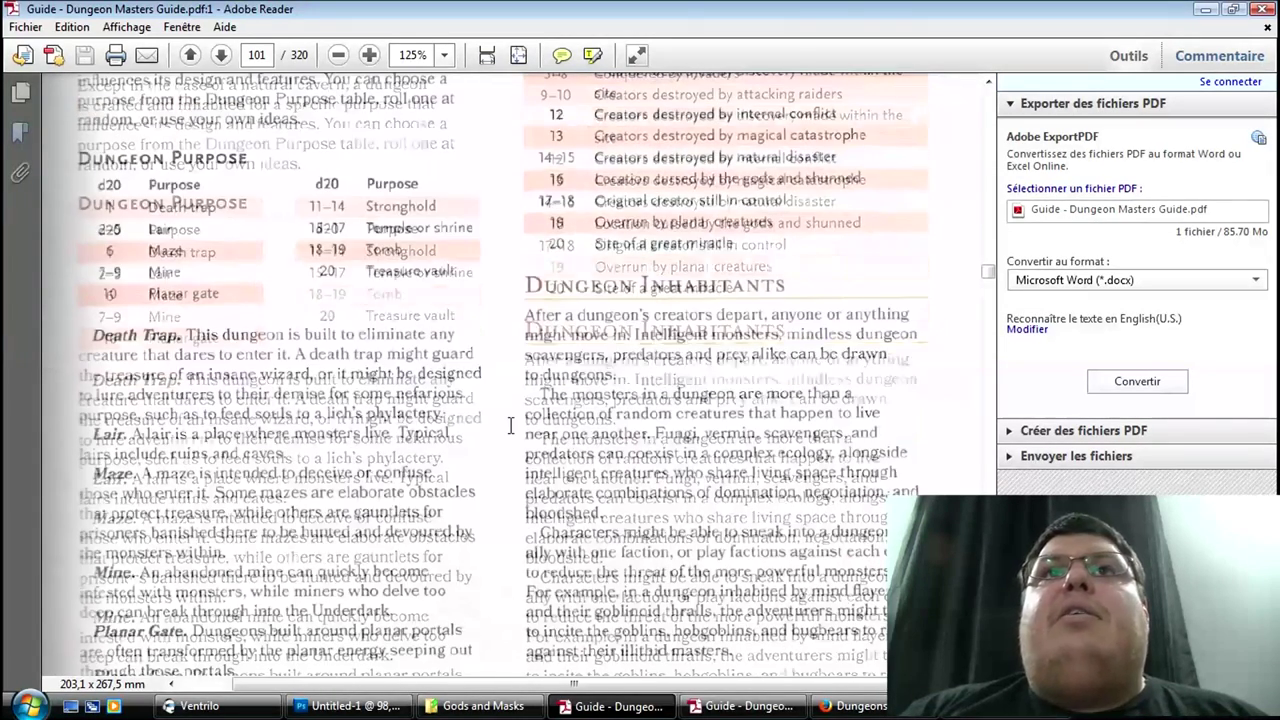
left_click_drag(288, 456, 88, 433)
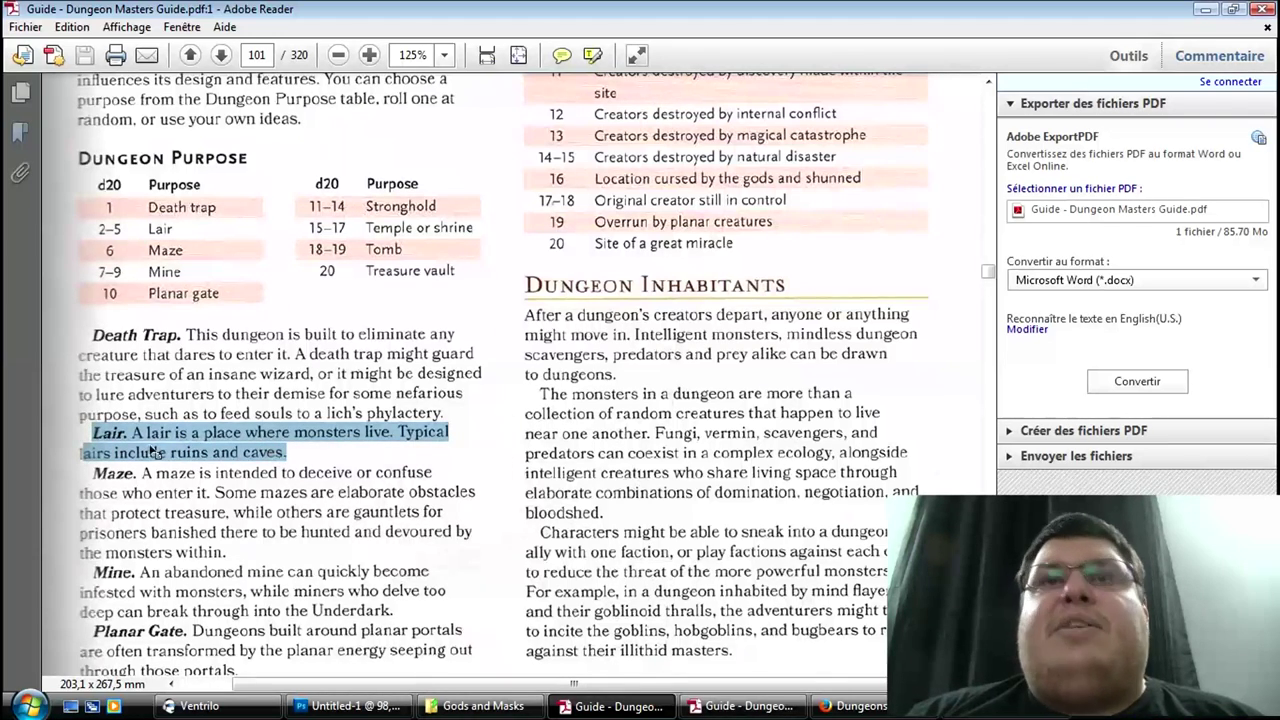
left_click(305, 455)
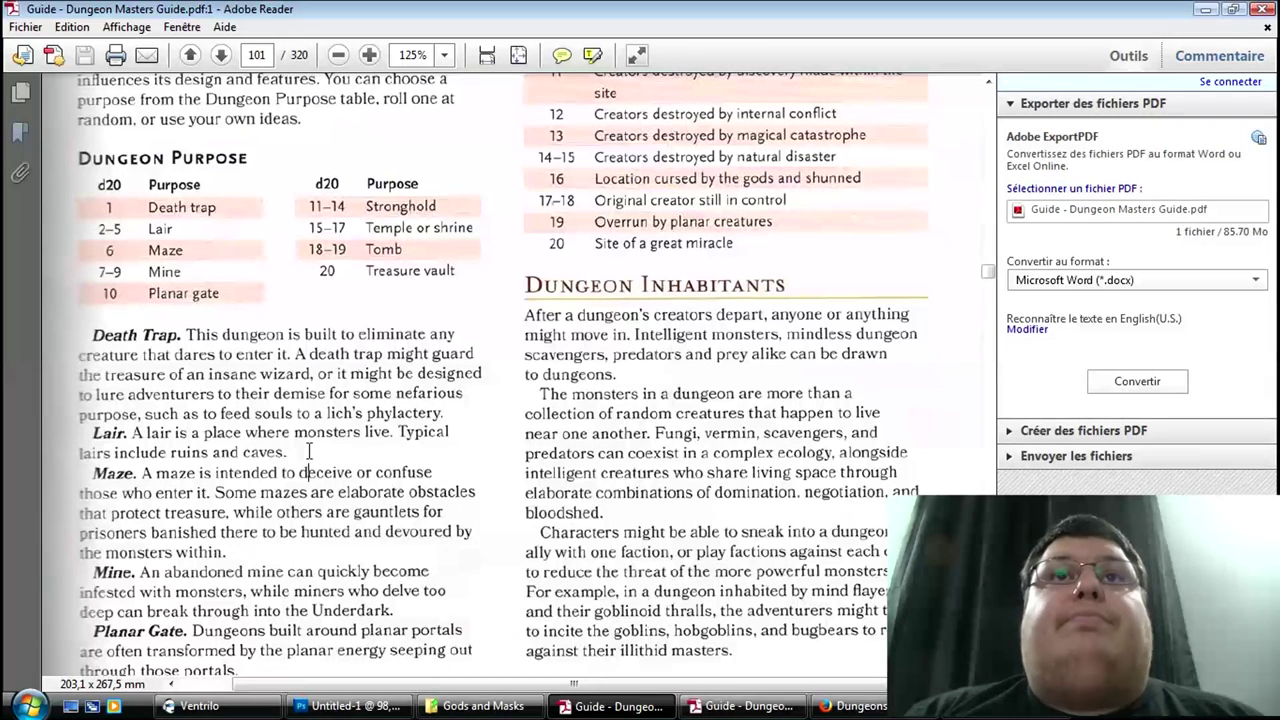
mouse_move(316, 450)
left_mouse_down()
mouse_move(352, 472)
mouse_move(93, 432)
left_mouse_up()
left_click(288, 452)
left_click_drag(288, 452, 347, 462)
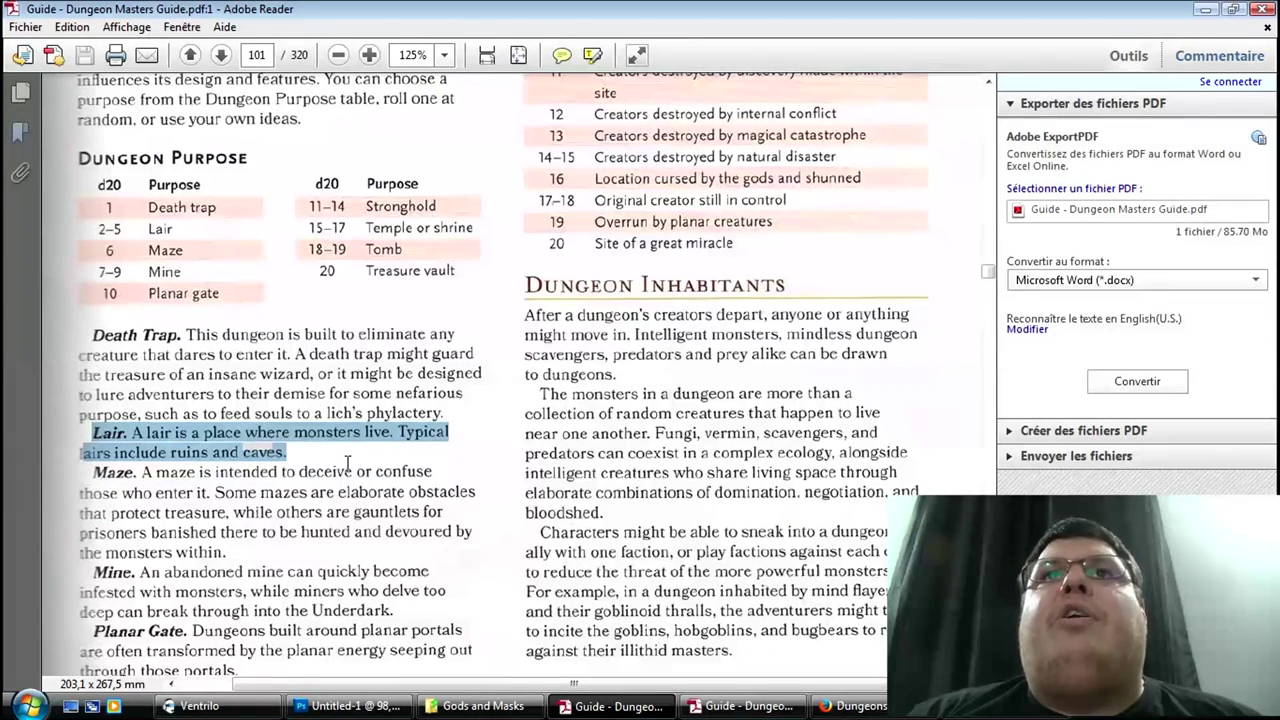
left_click(321, 456)
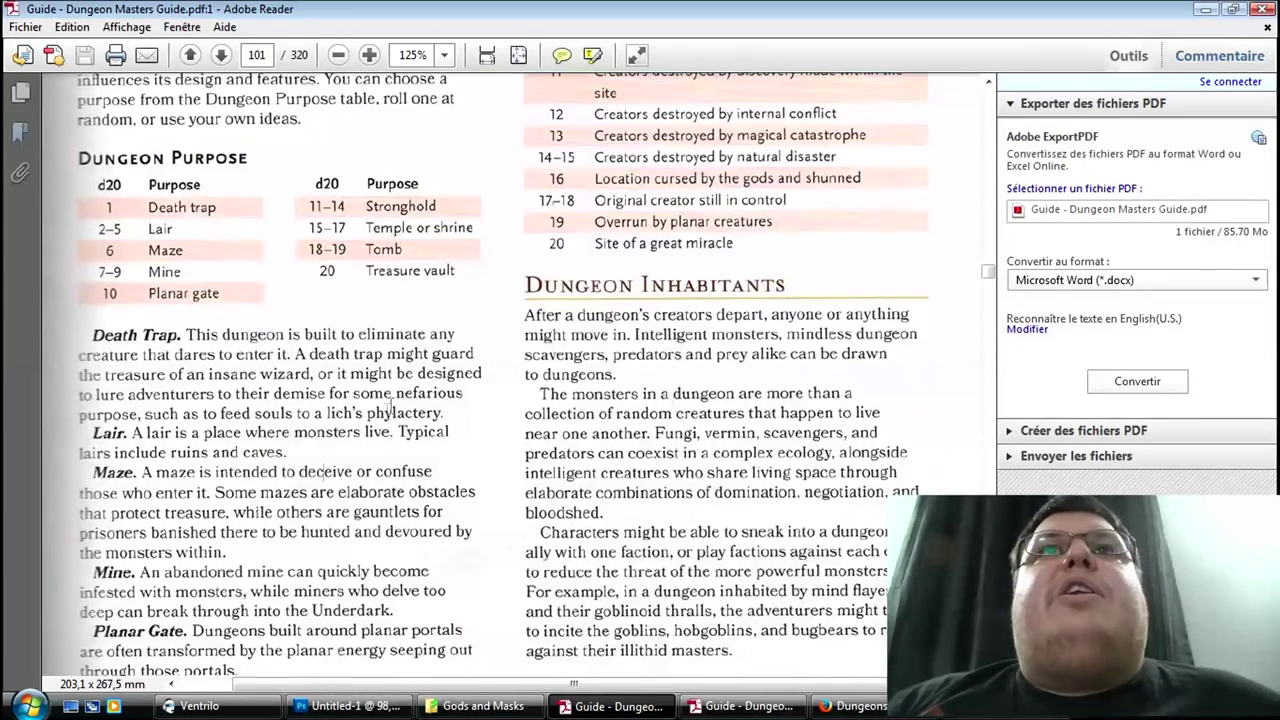
Step: Roll one d20 in the browser's dice roller and highlight "Abandoned by creators" in the guide's Dungeon History table on page 101
scroll(392, 402, "down", 5)
scroll(392, 402, "down", 5)
scroll(392, 401, "up", 12)
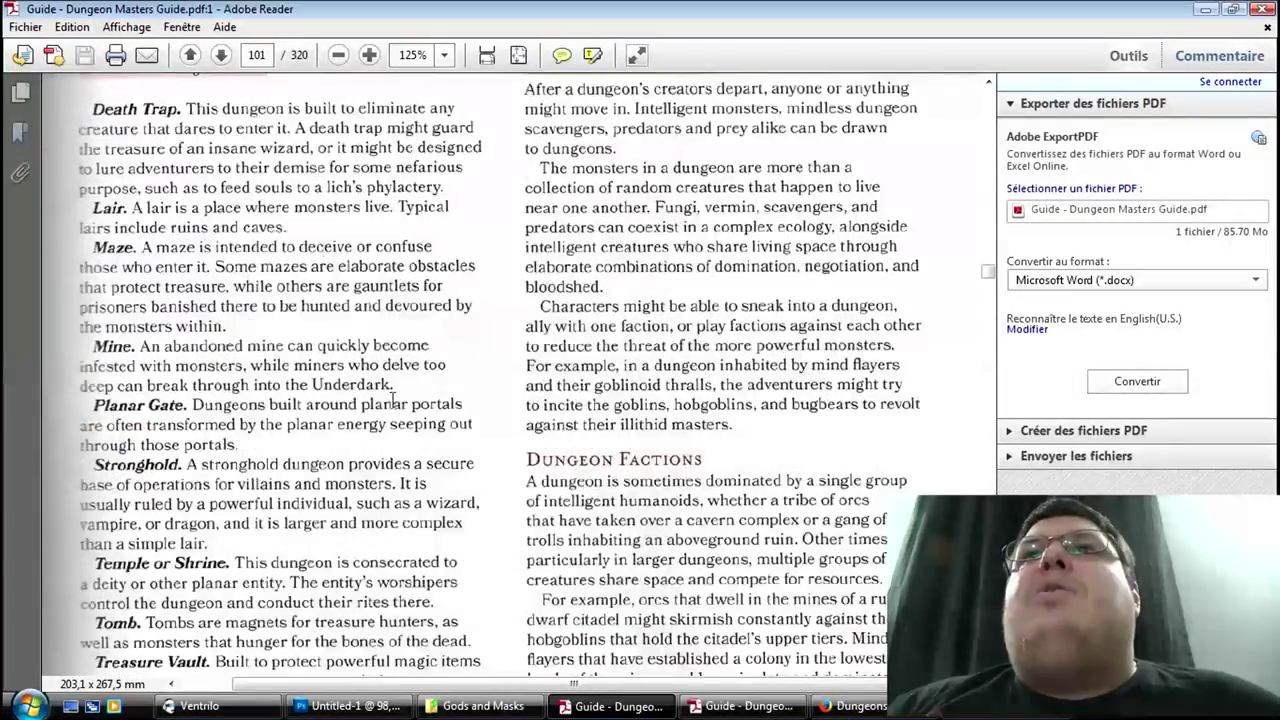
scroll(392, 401, "up", 5)
scroll(564, 366, "down", 2)
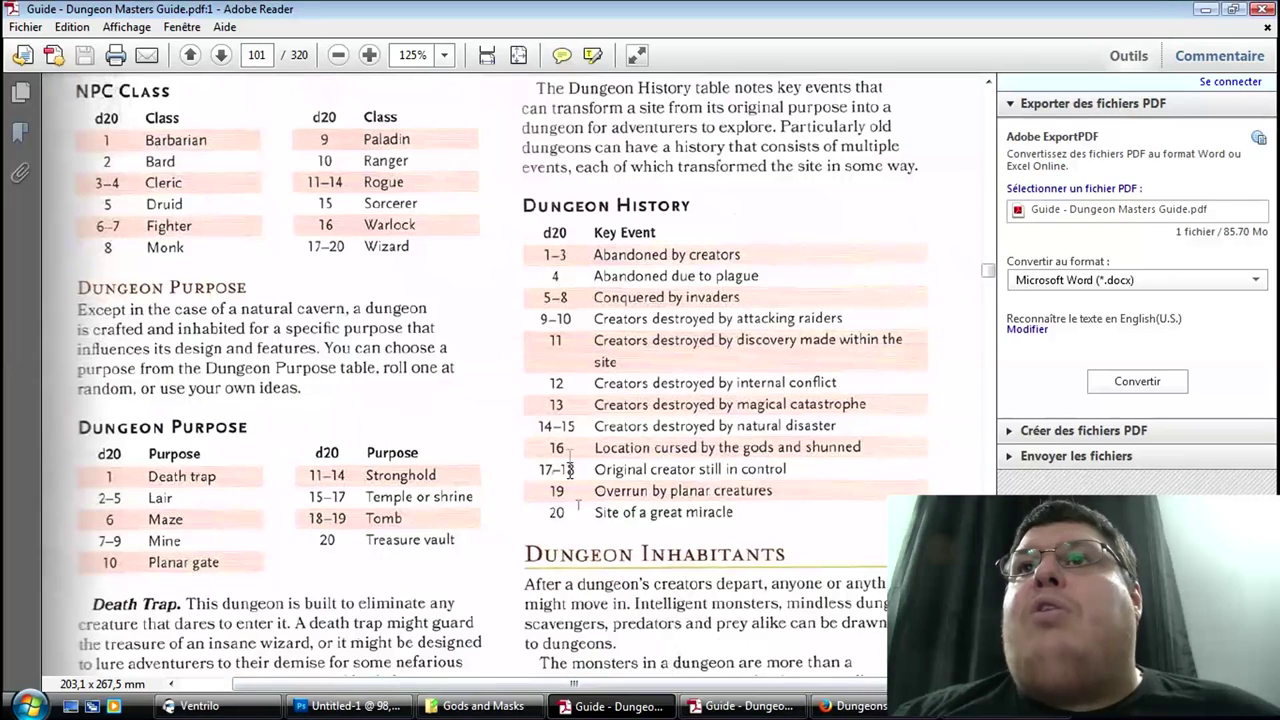
left_click(850, 706)
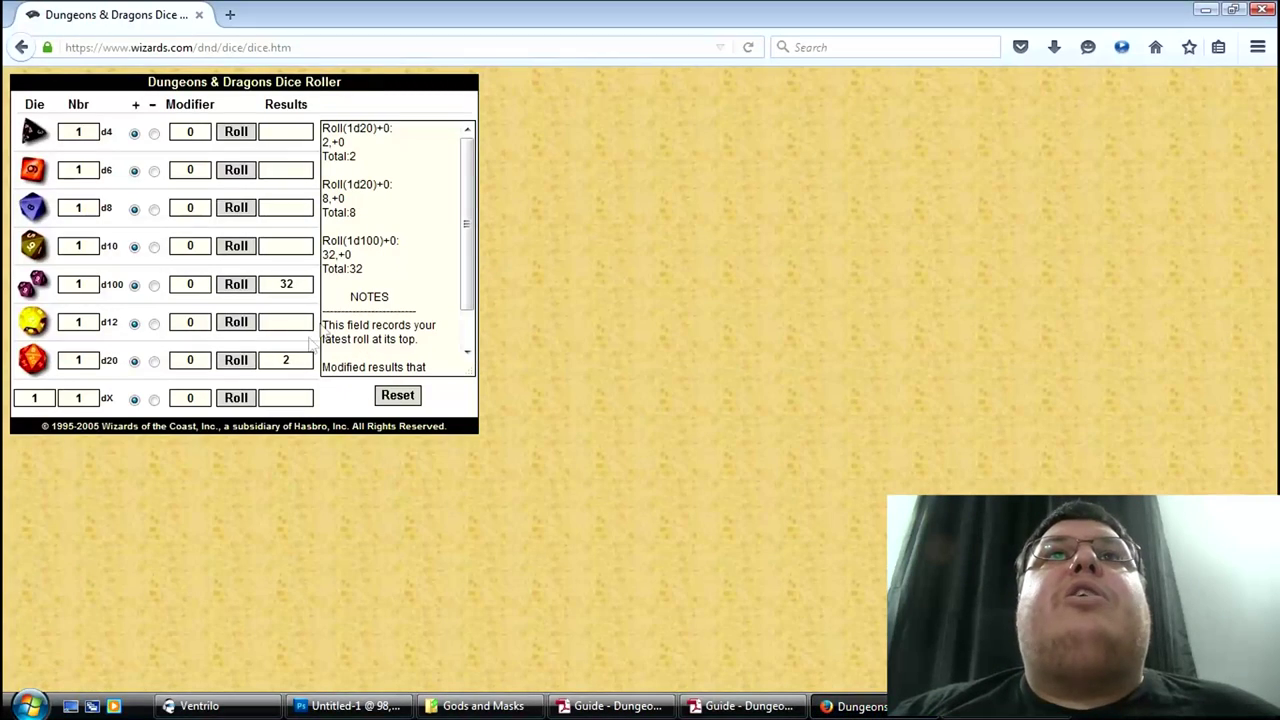
left_click(236, 361)
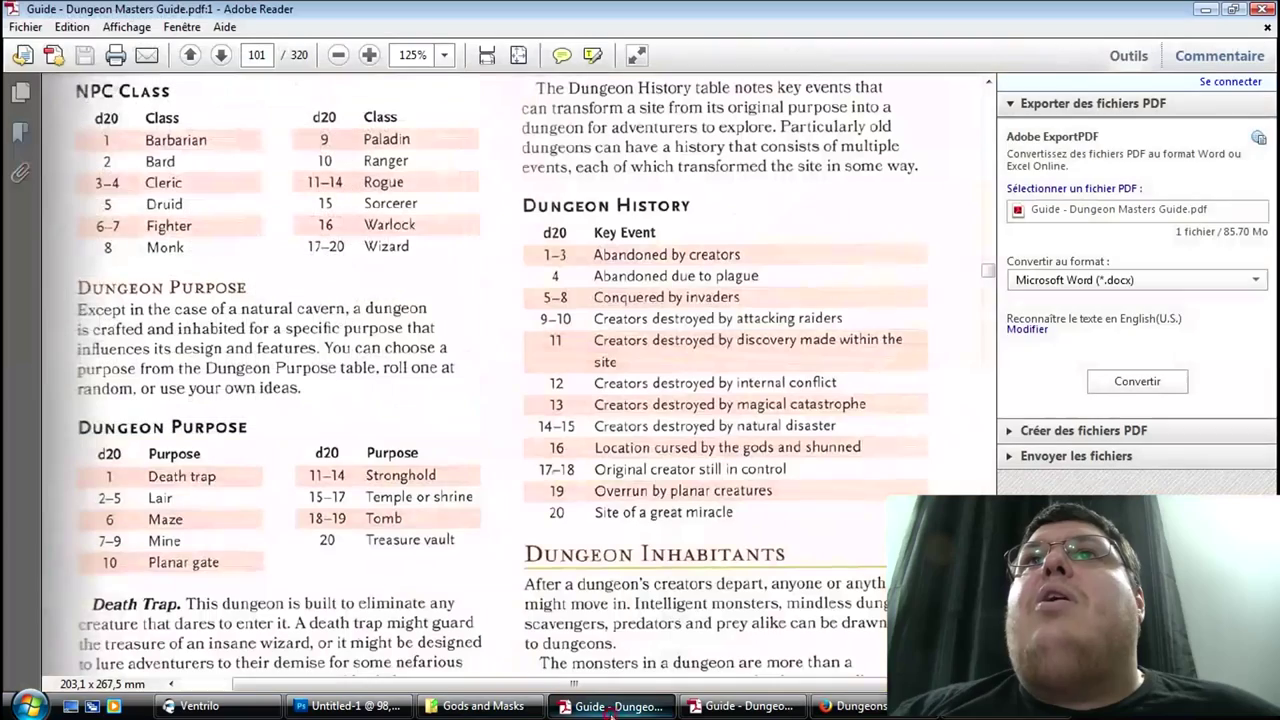
left_click(612, 706)
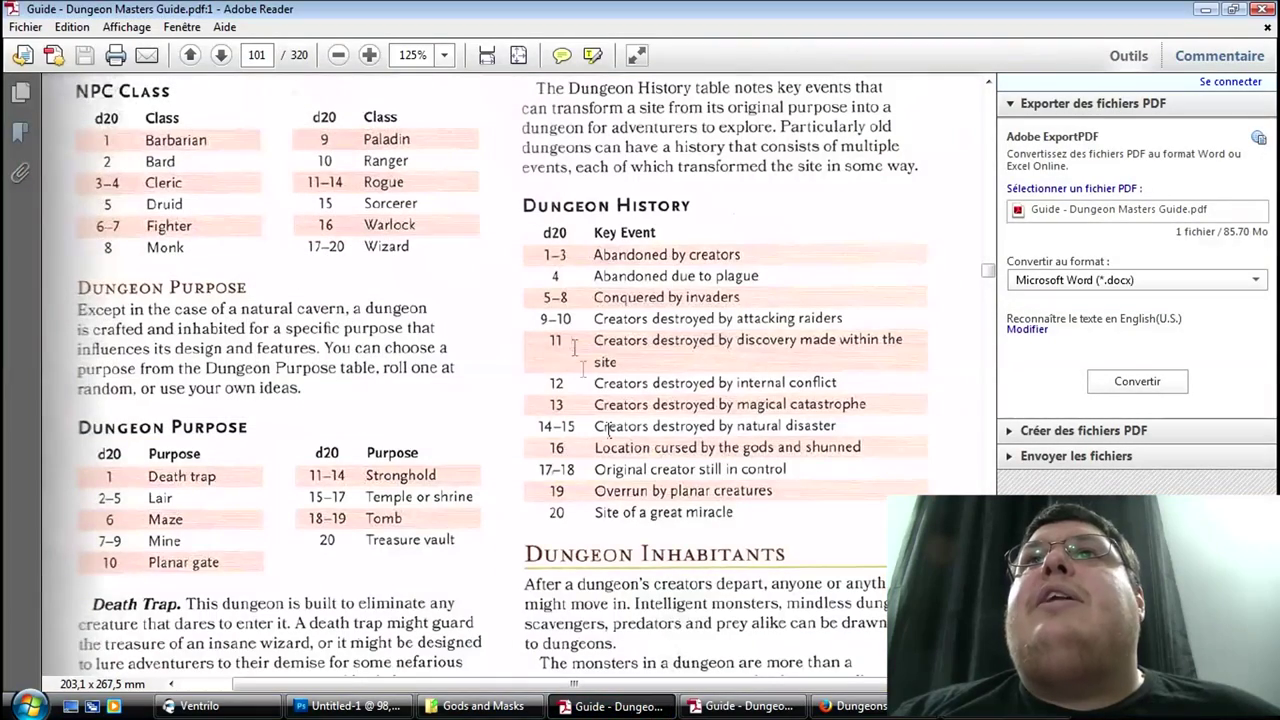
left_click_drag(743, 256, 594, 256)
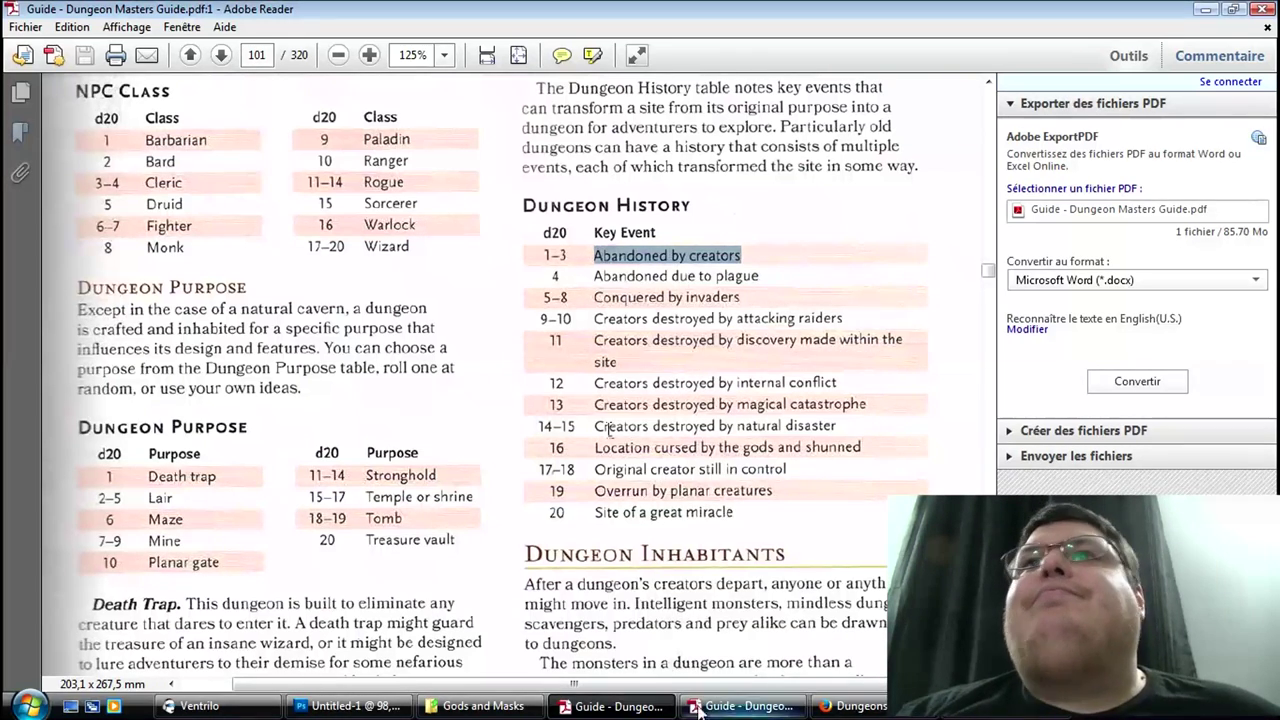
Step: Switch to the random dungeon map notes in Notepad and add the line "History : Abandonned by its creators" below the purpose
left_click(910, 706)
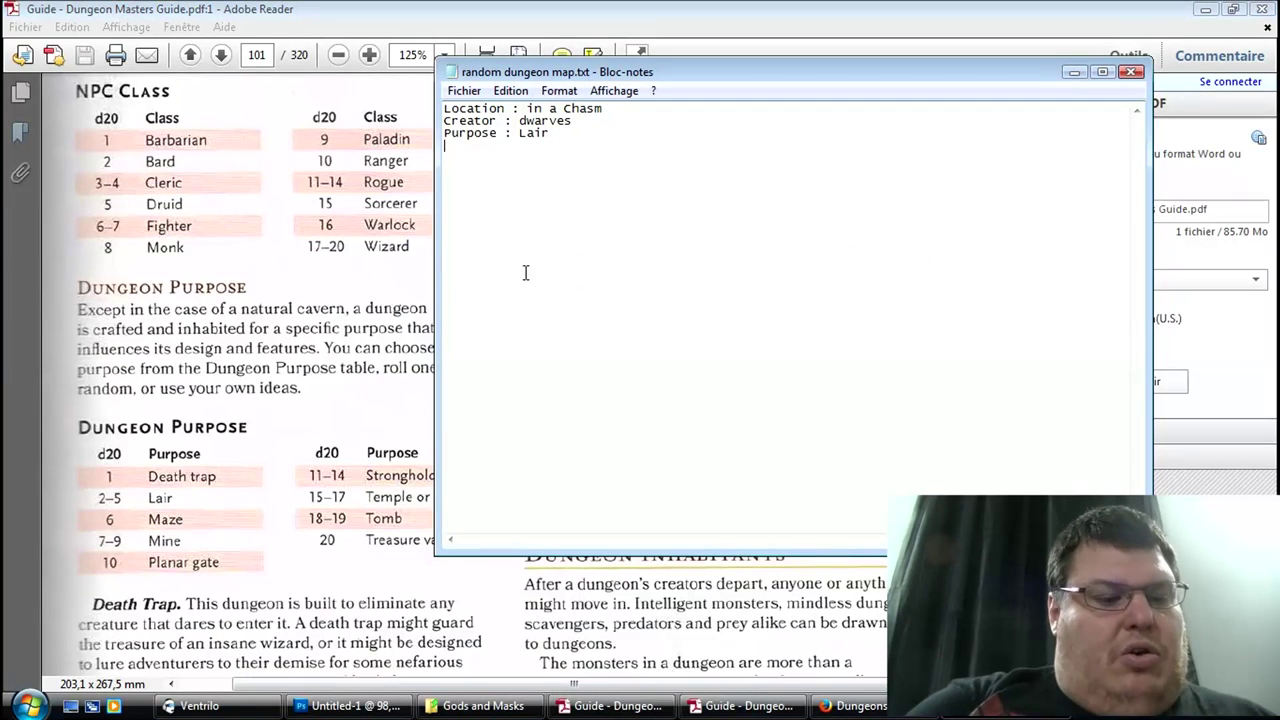
type("History")
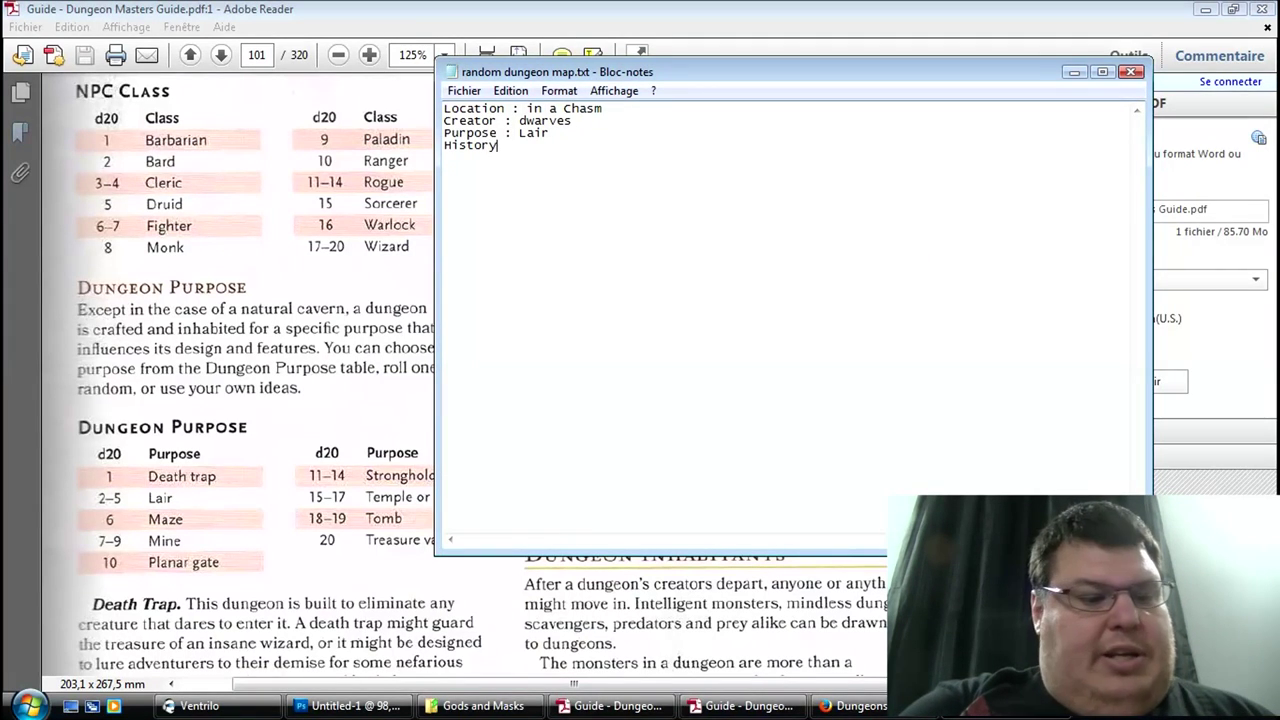
type(" : A")
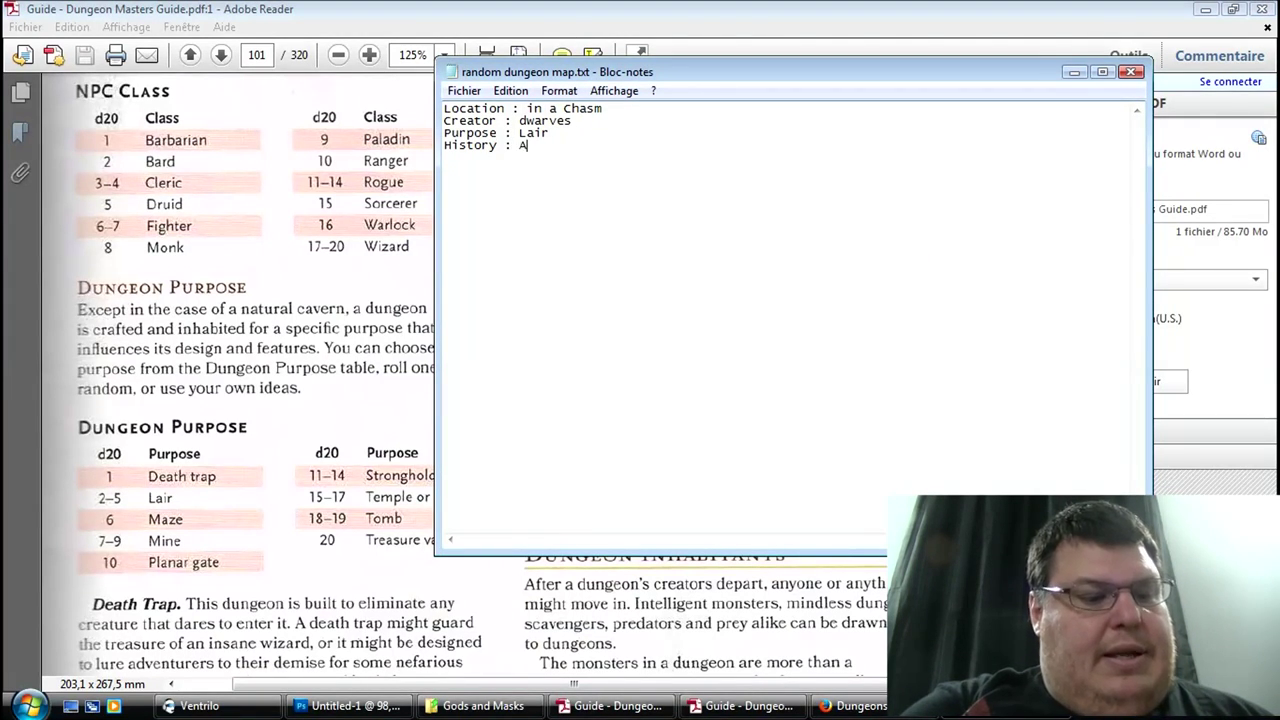
type("db")
key("BackSpace")
key("BackSpace")
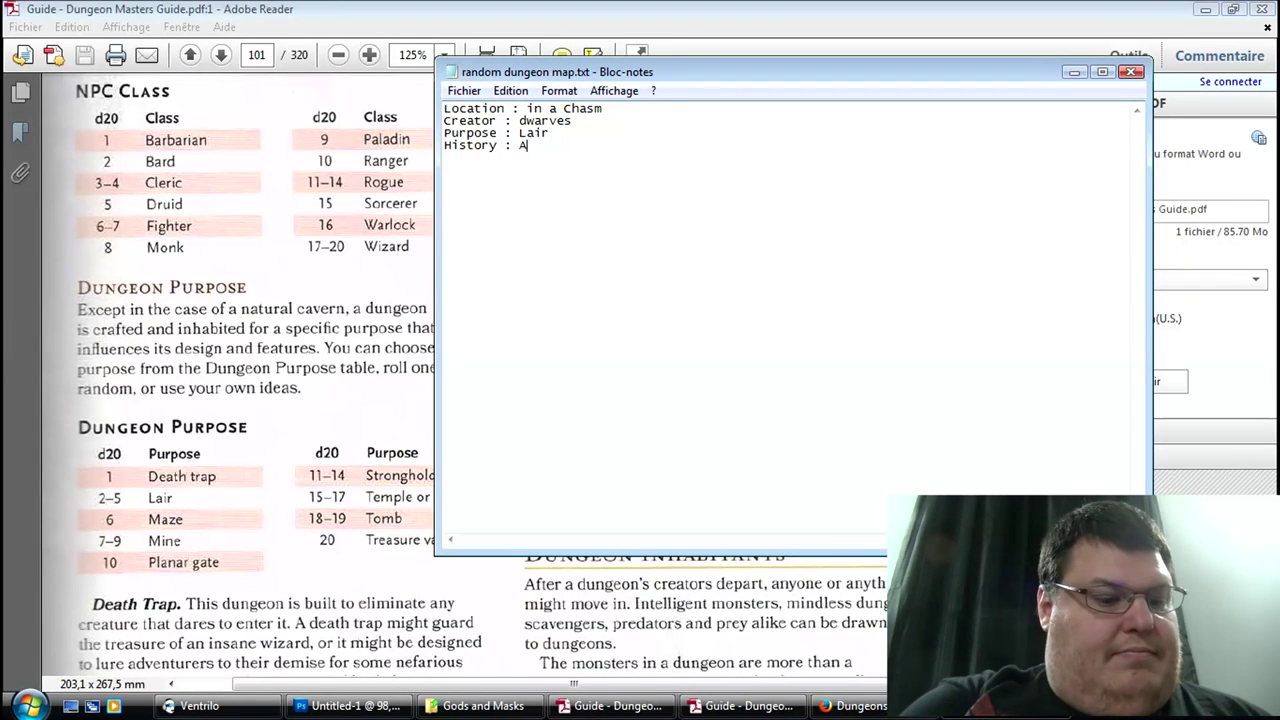
type("bandon")
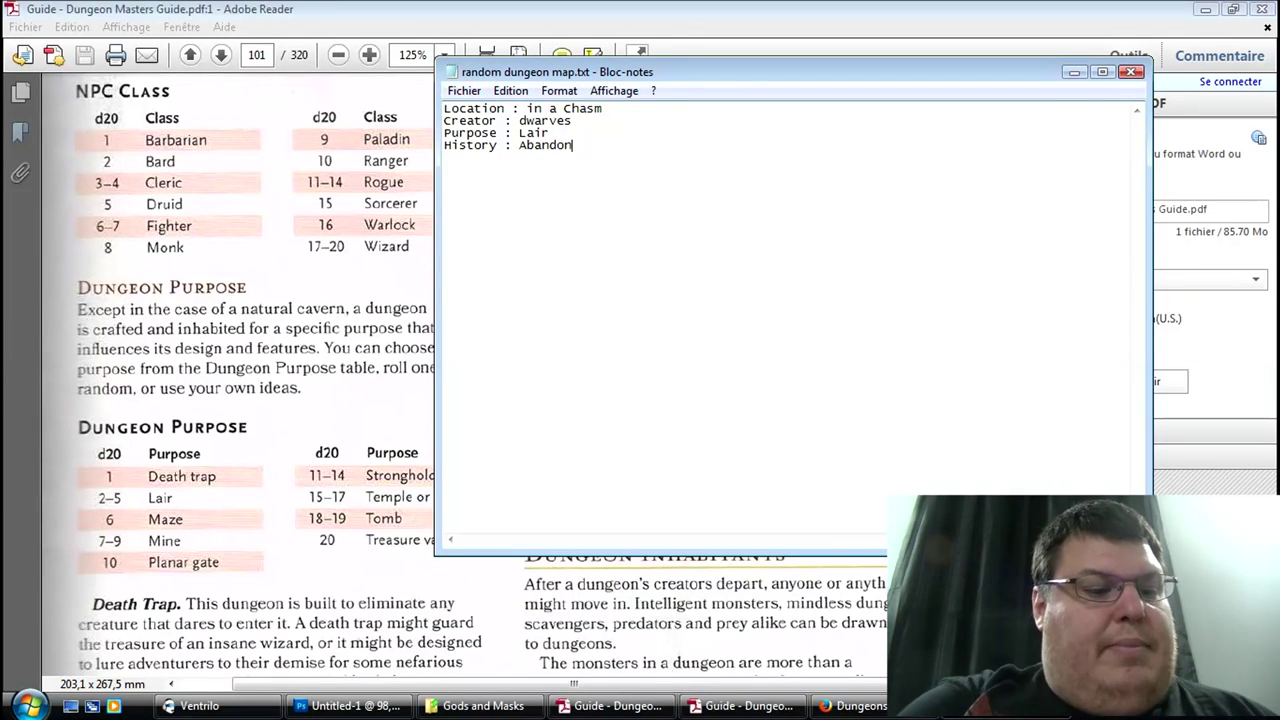
type("ned by its creators")
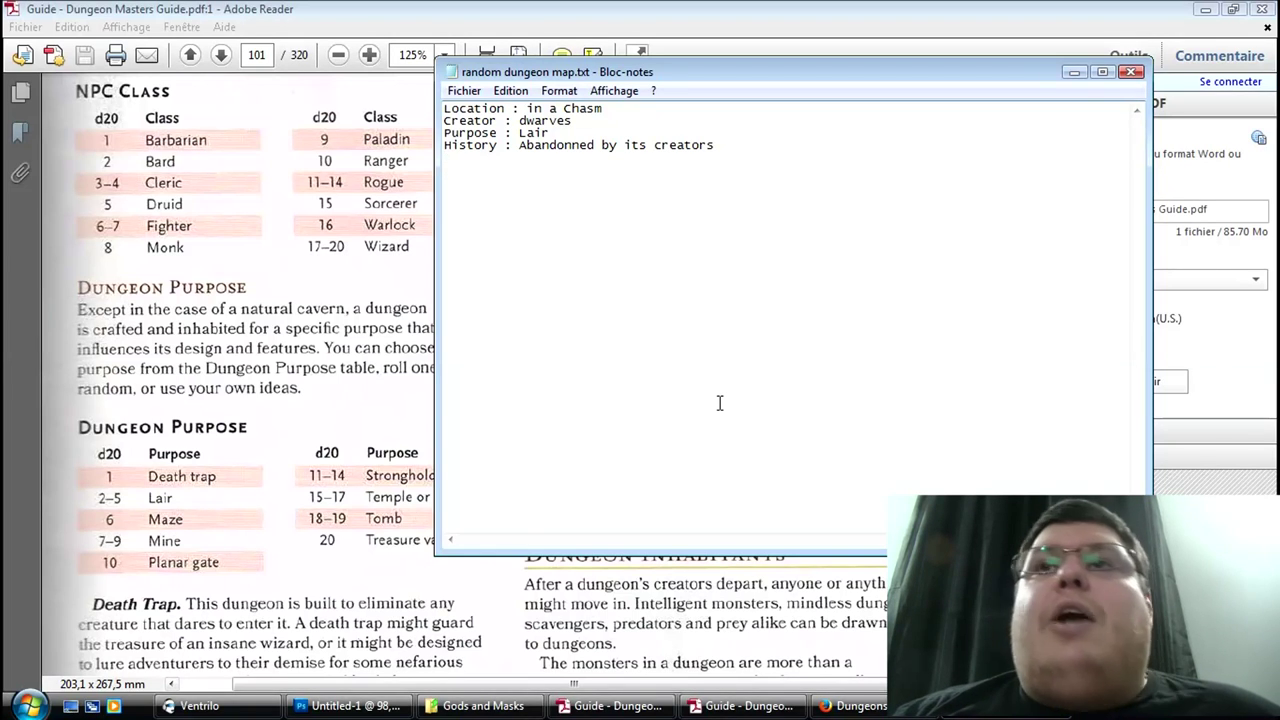
Step: Return to the guide PDF and skim the sections after the Dungeon History table, from Dungeon Inhabitants through Dungeon Features on page 102
left_click(824, 708)
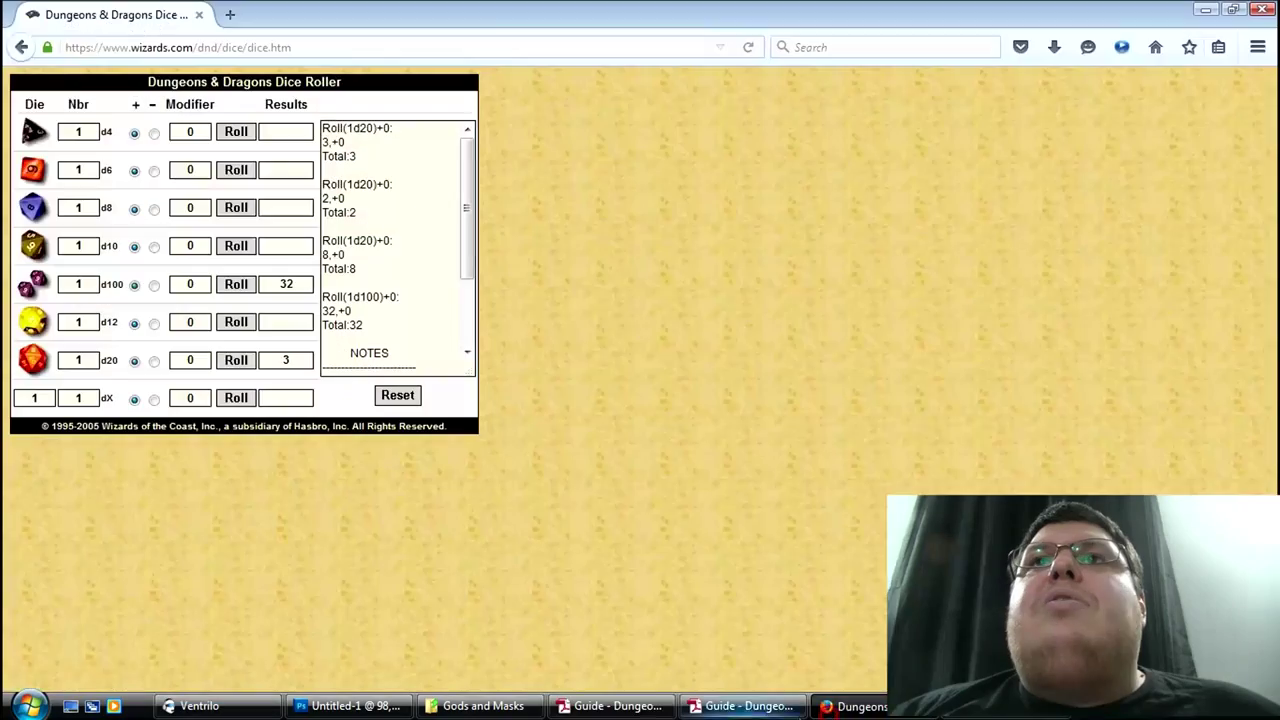
left_click(610, 706)
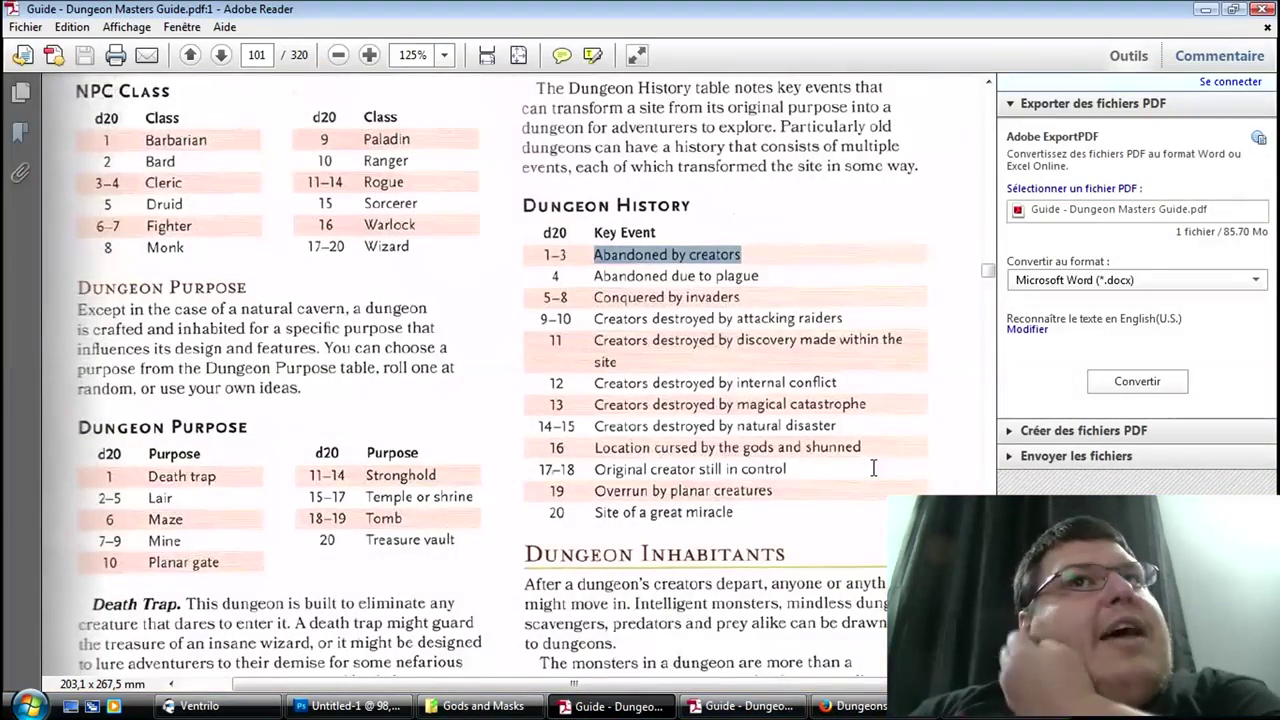
scroll(873, 468, "down", 9)
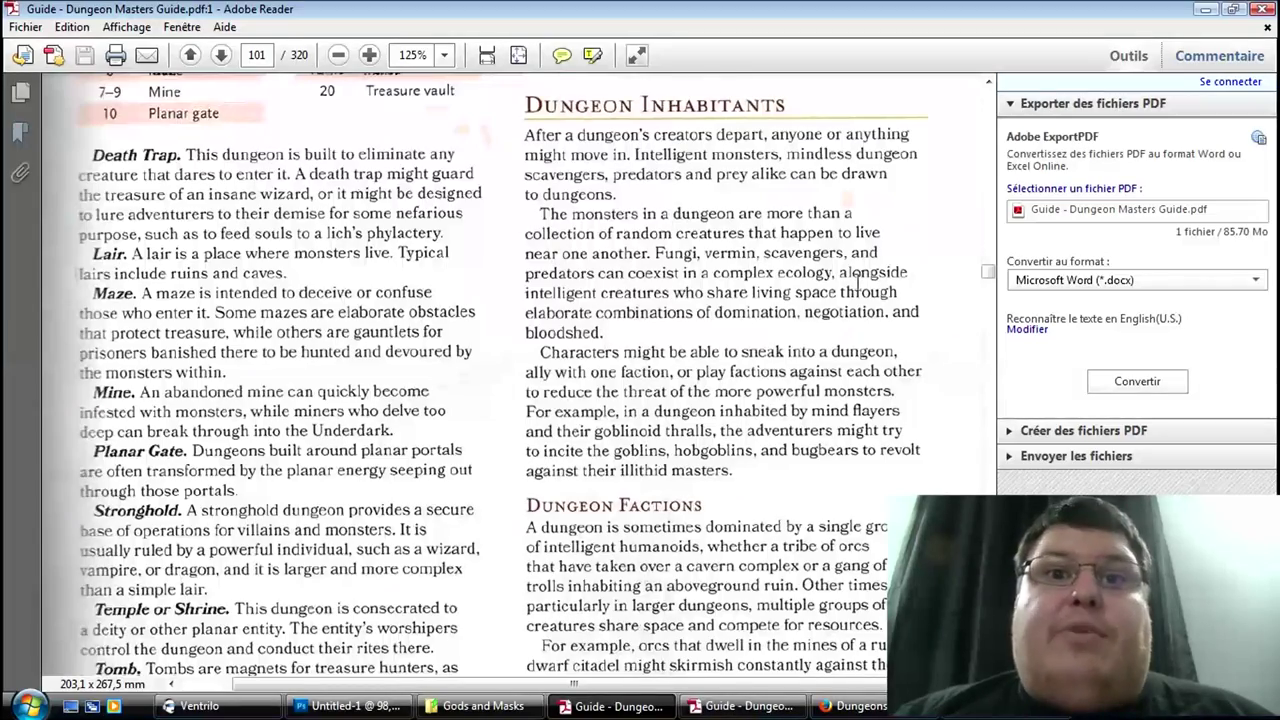
scroll(944, 274, "down", 5)
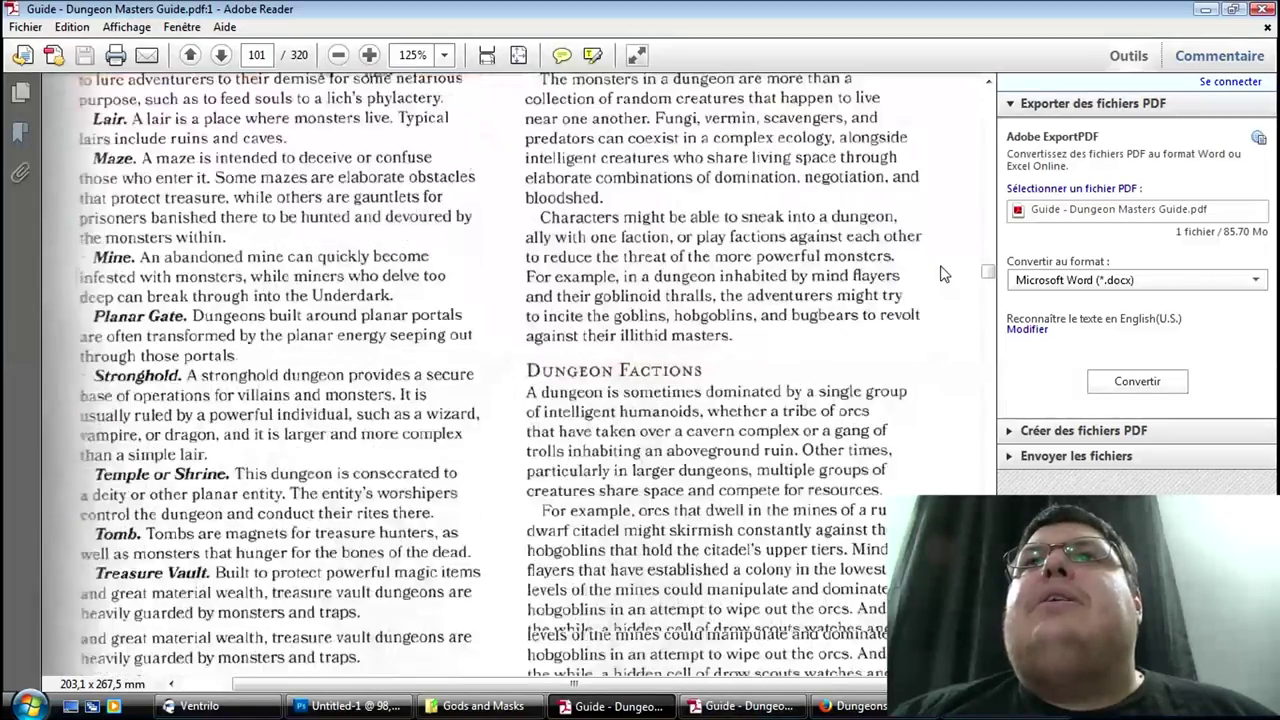
scroll(944, 274, "down", 3)
scroll(940, 265, "up", 7)
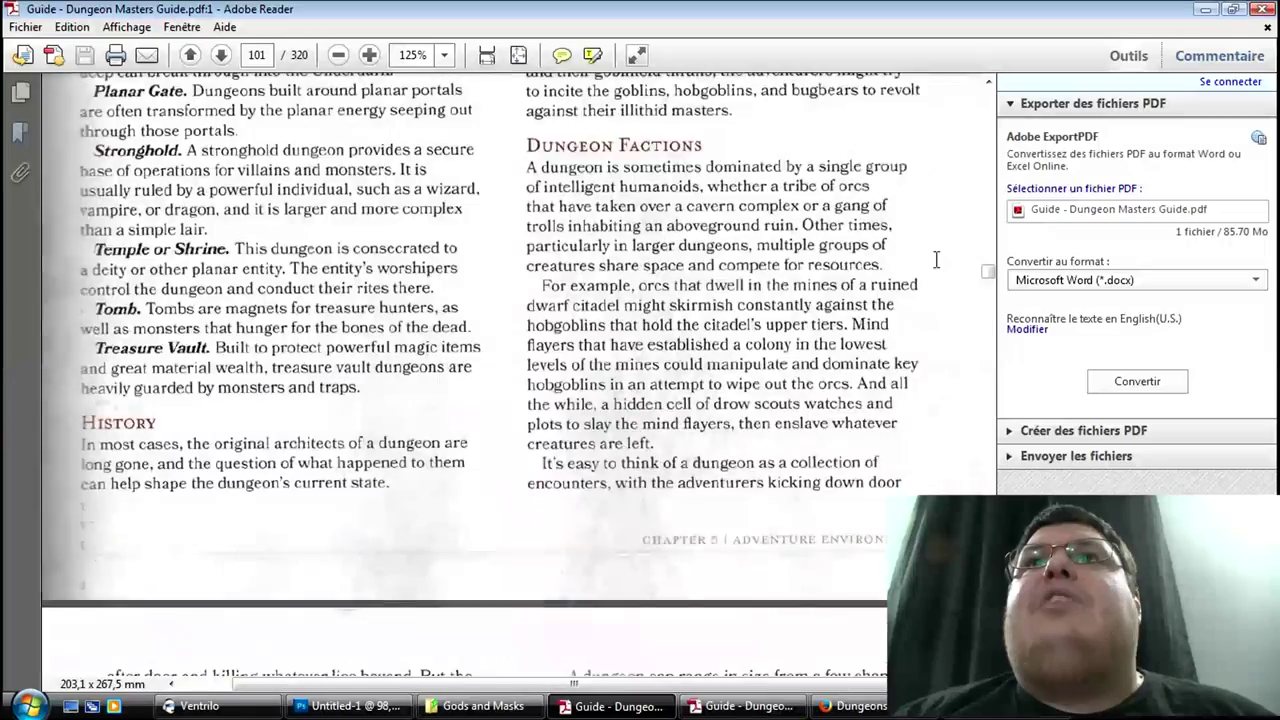
scroll(936, 260, "up", 4)
scroll(741, 392, "down", 7)
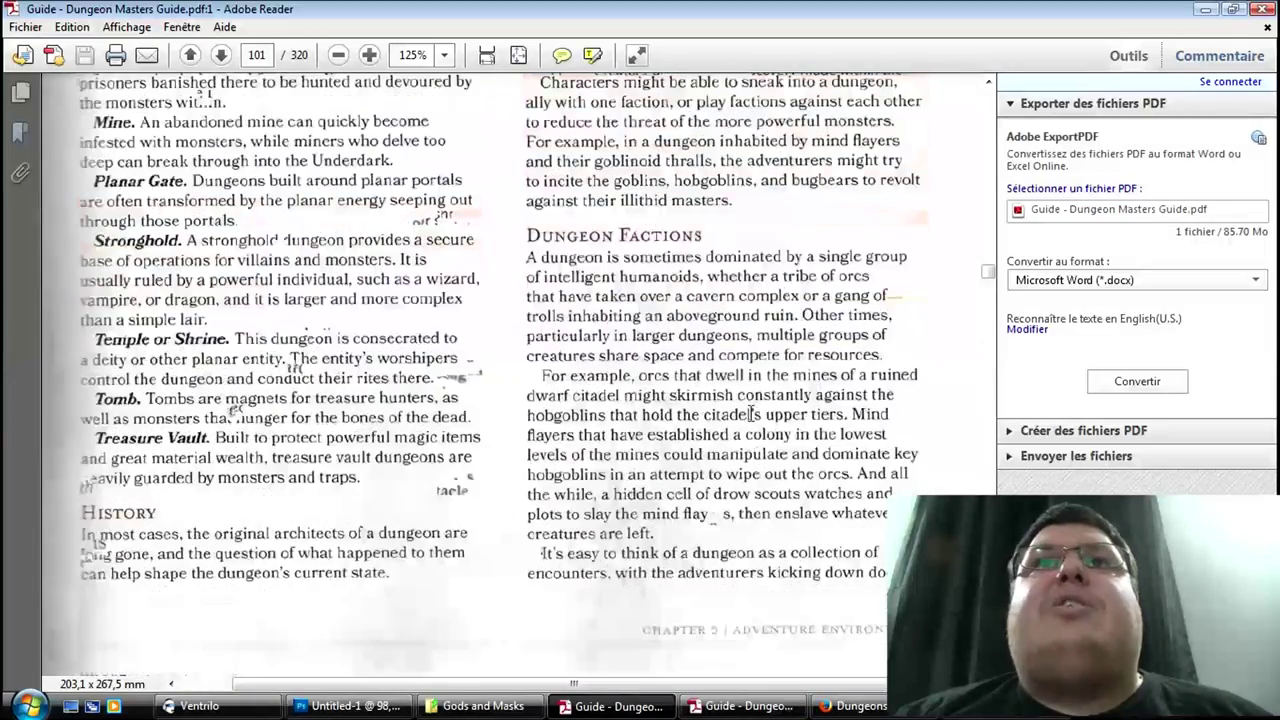
scroll(741, 392, "down", 10)
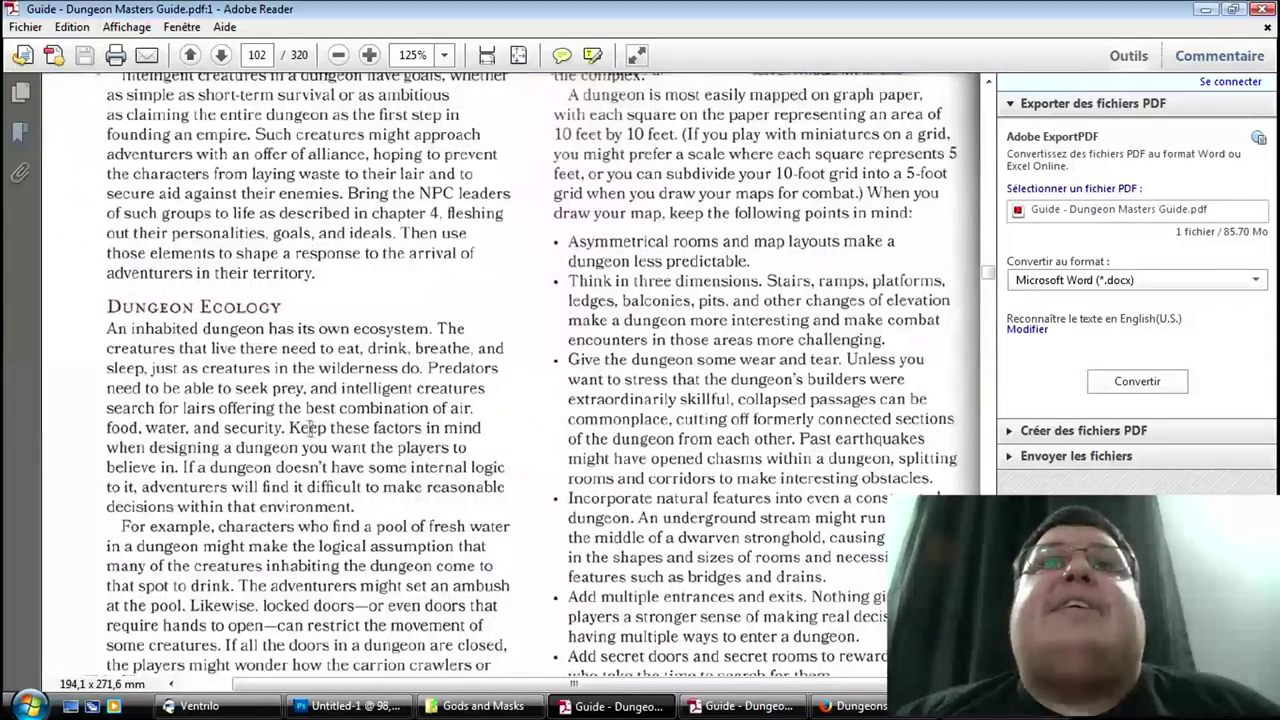
scroll(441, 418, "down", 5)
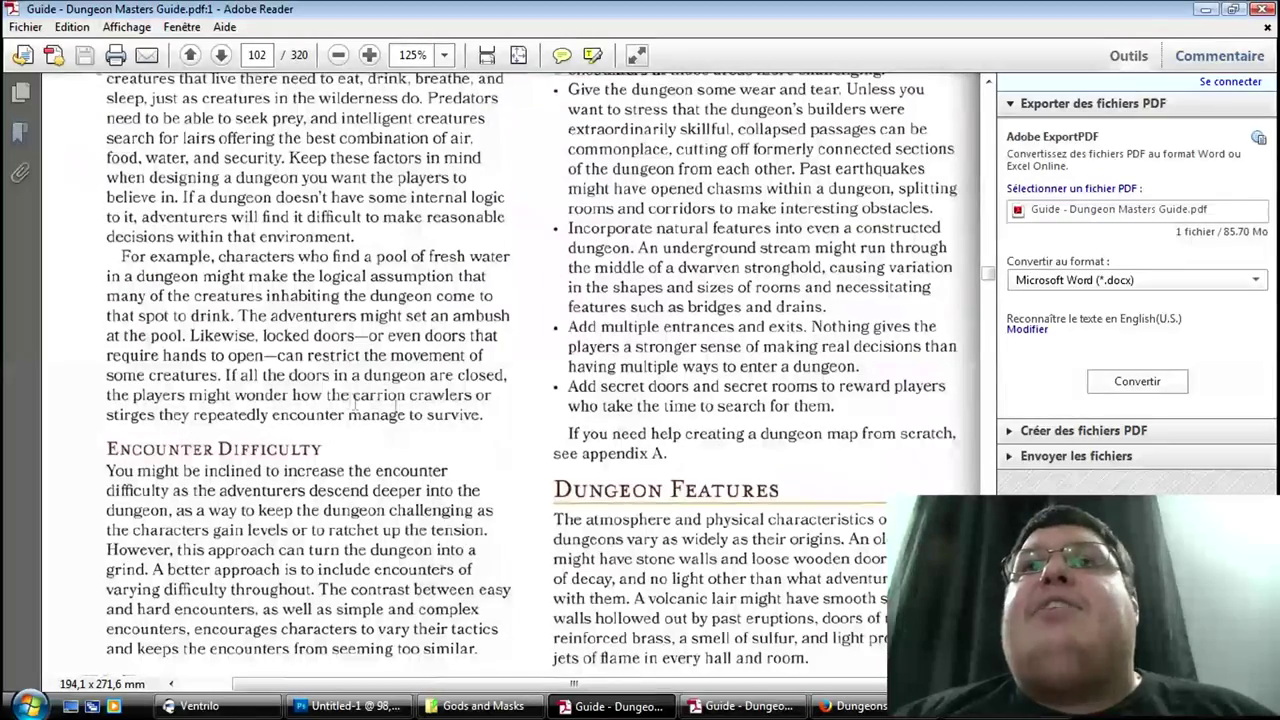
scroll(441, 383, "down", 4)
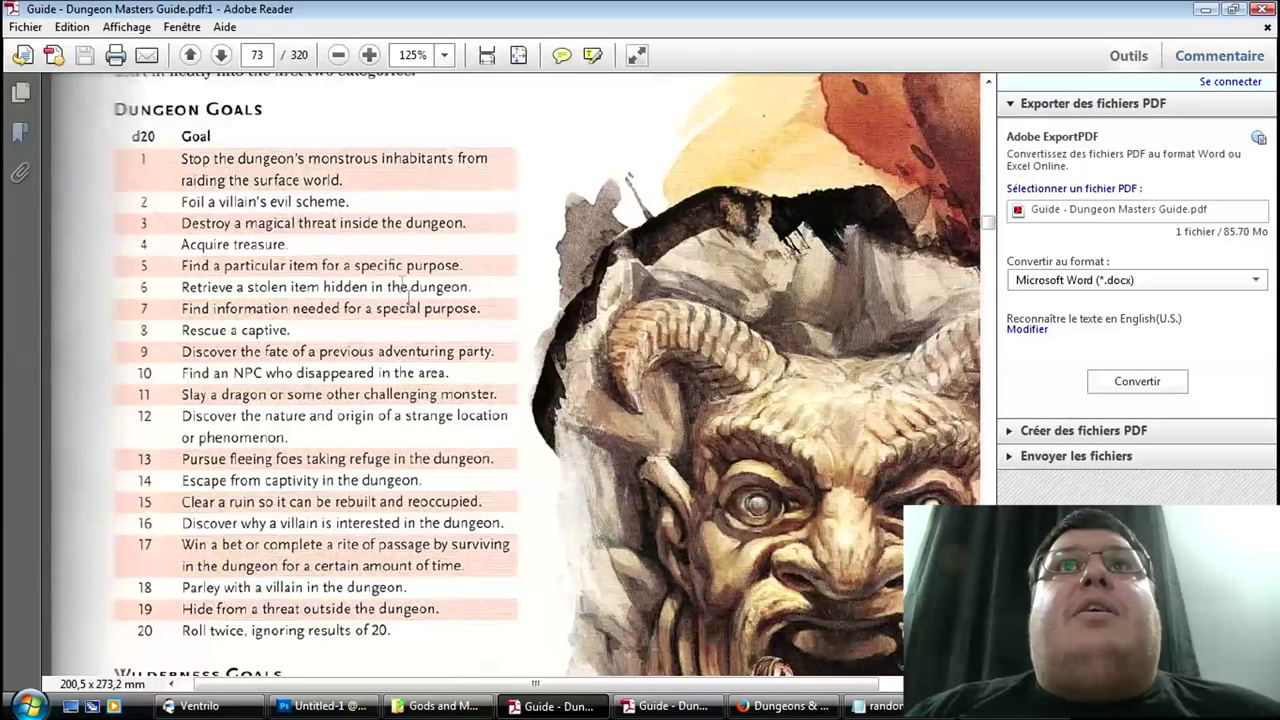
Step: Check the Notepad notes and read through the Dungeon Goals and Wilderness Goals tables on page 73 of the guide
left_click(875, 706)
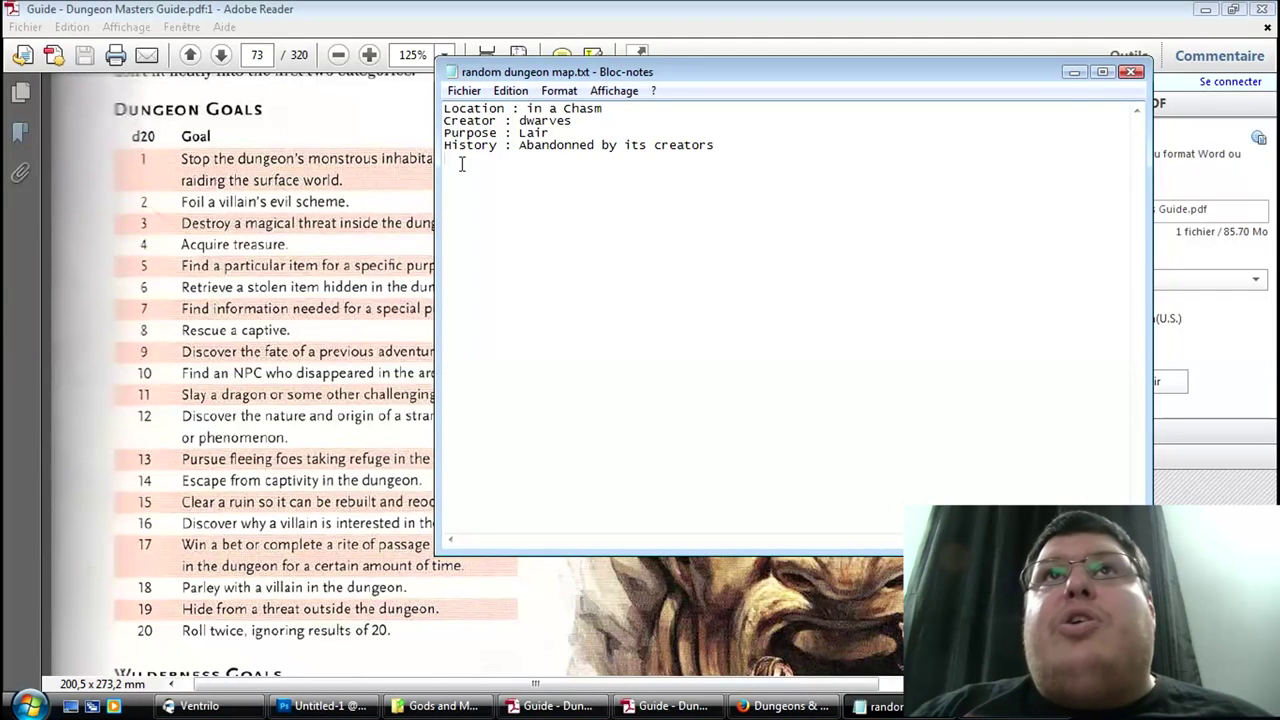
left_click(312, 134)
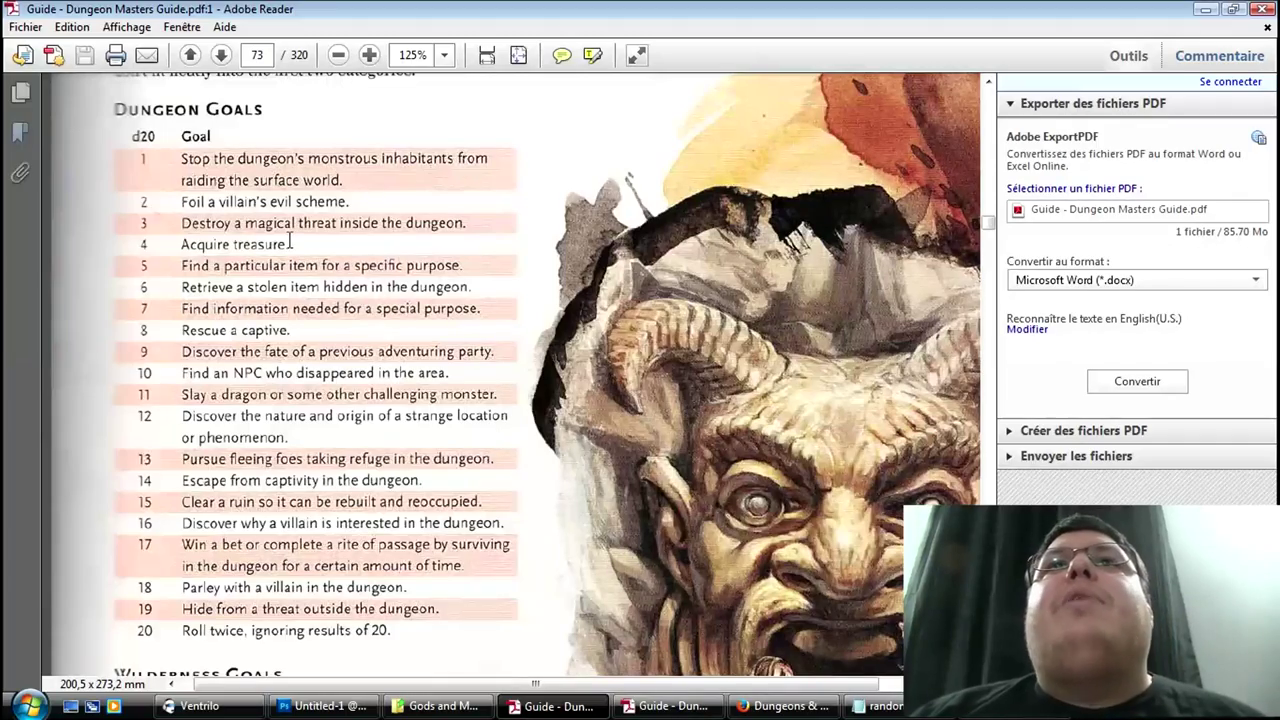
scroll(497, 399, "up", 10)
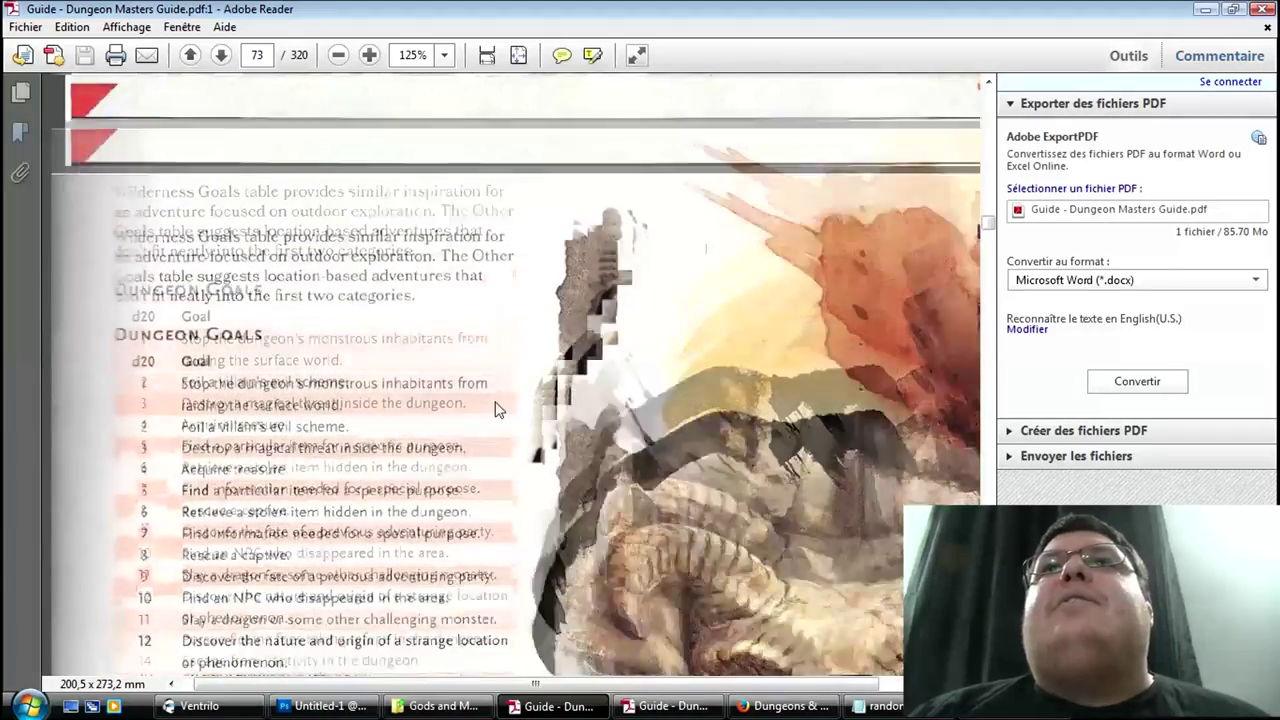
scroll(497, 399, "down", 10)
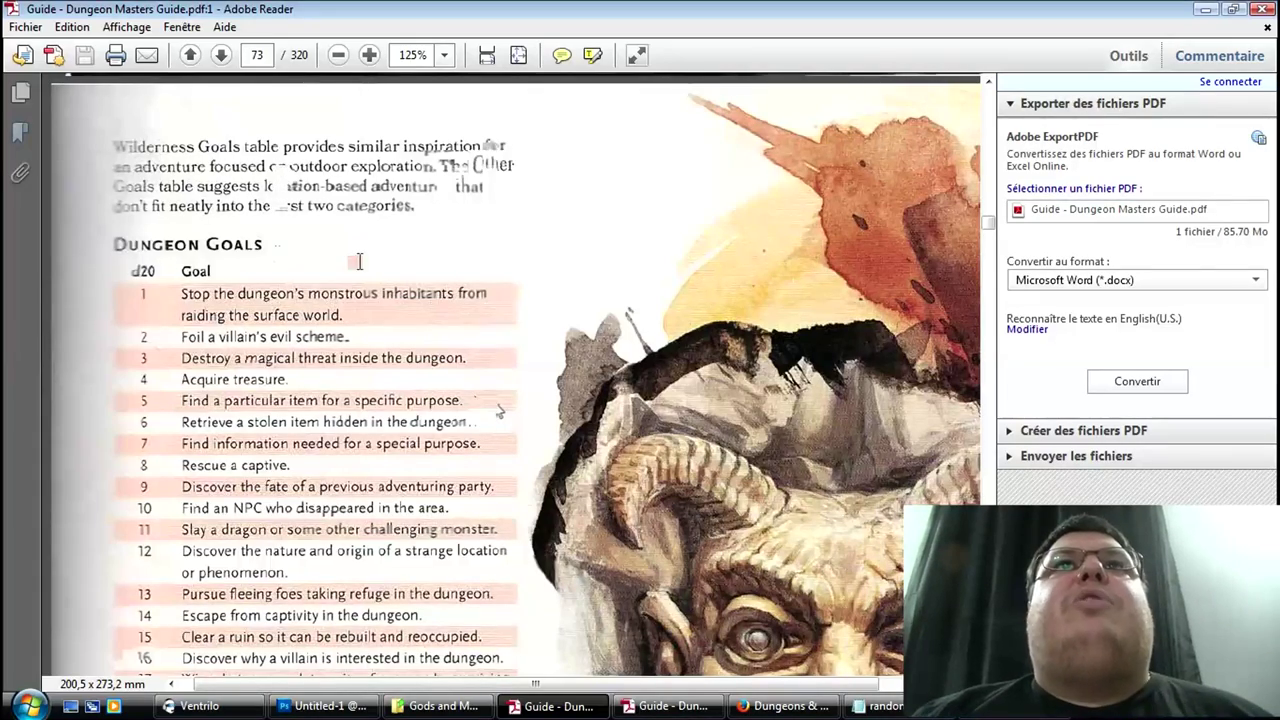
scroll(358, 260, "down", 3)
left_click_drag(113, 104, 335, 127)
left_click(333, 120)
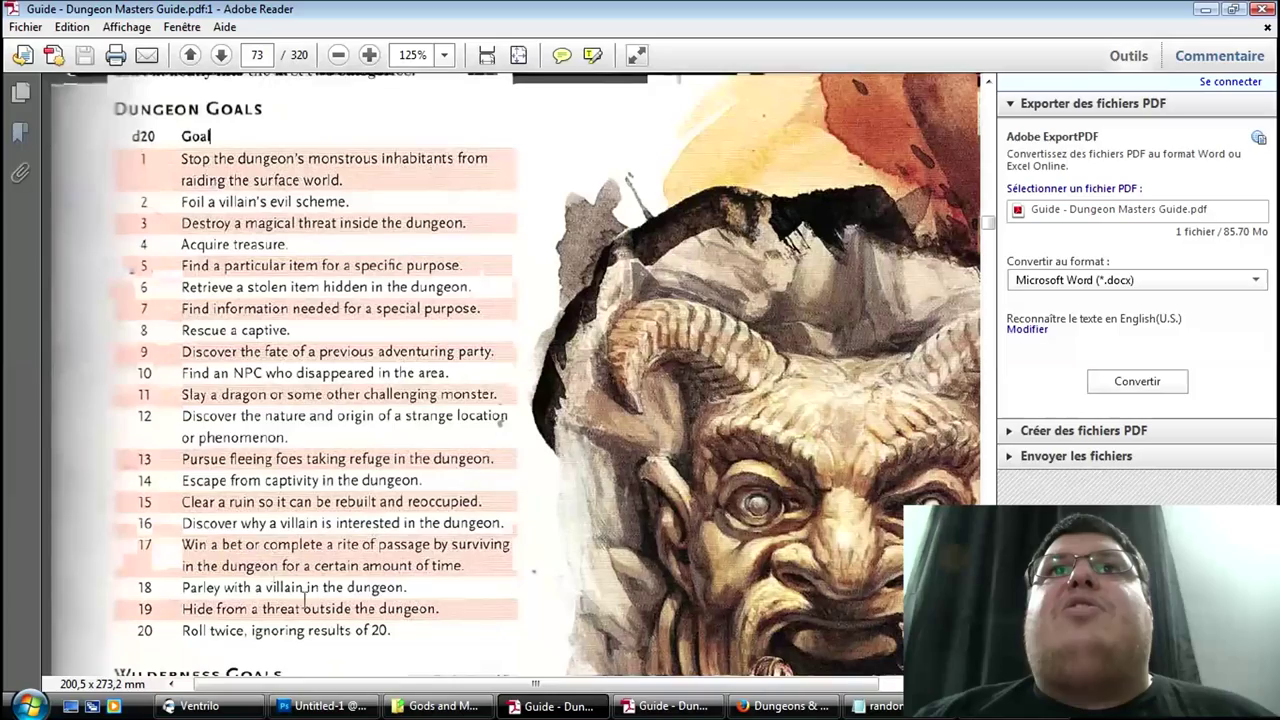
scroll(333, 544, "down", 10)
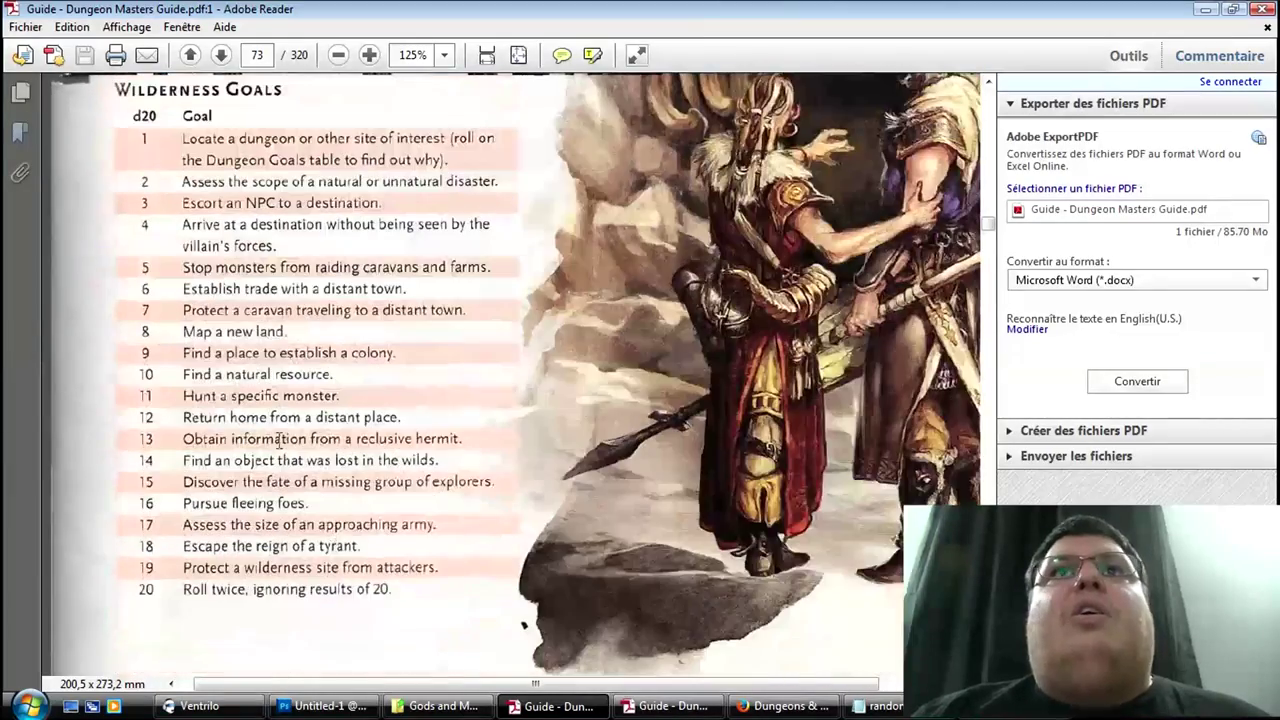
scroll(293, 568, "up", 5)
scroll(280, 540, "up", 2)
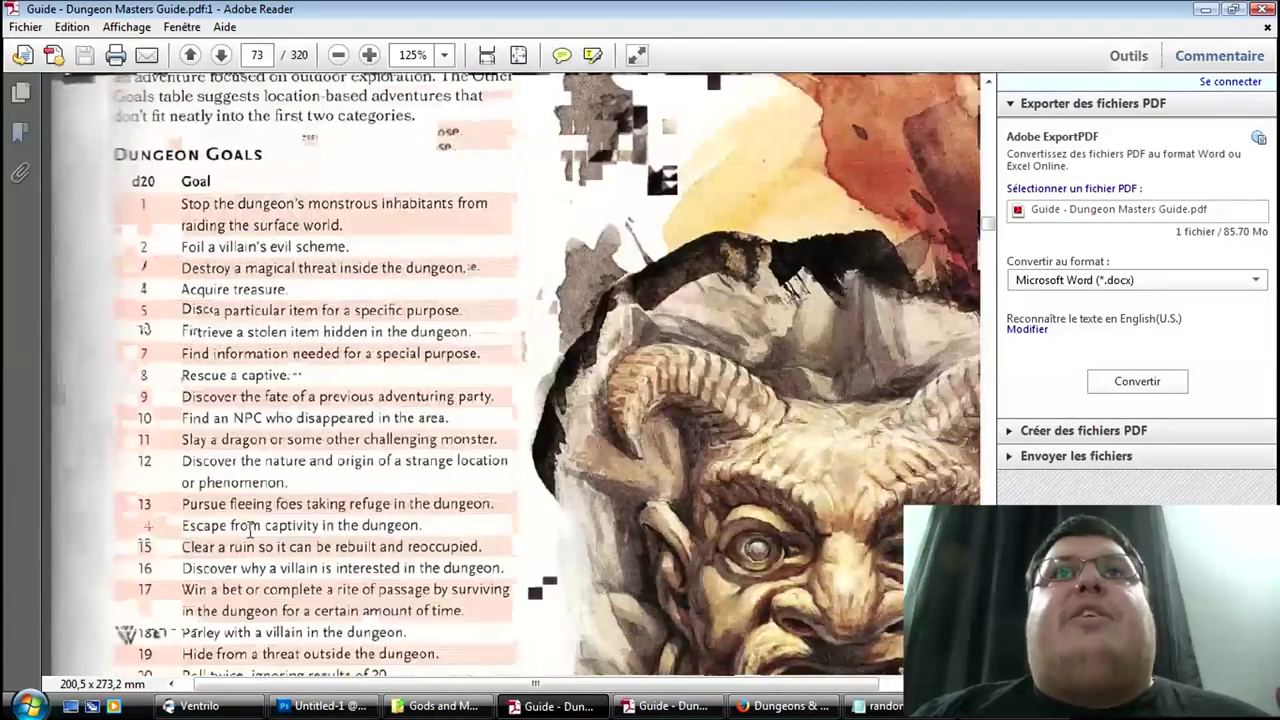
scroll(270, 520, "down", 1)
scroll(249, 483, "up", 1)
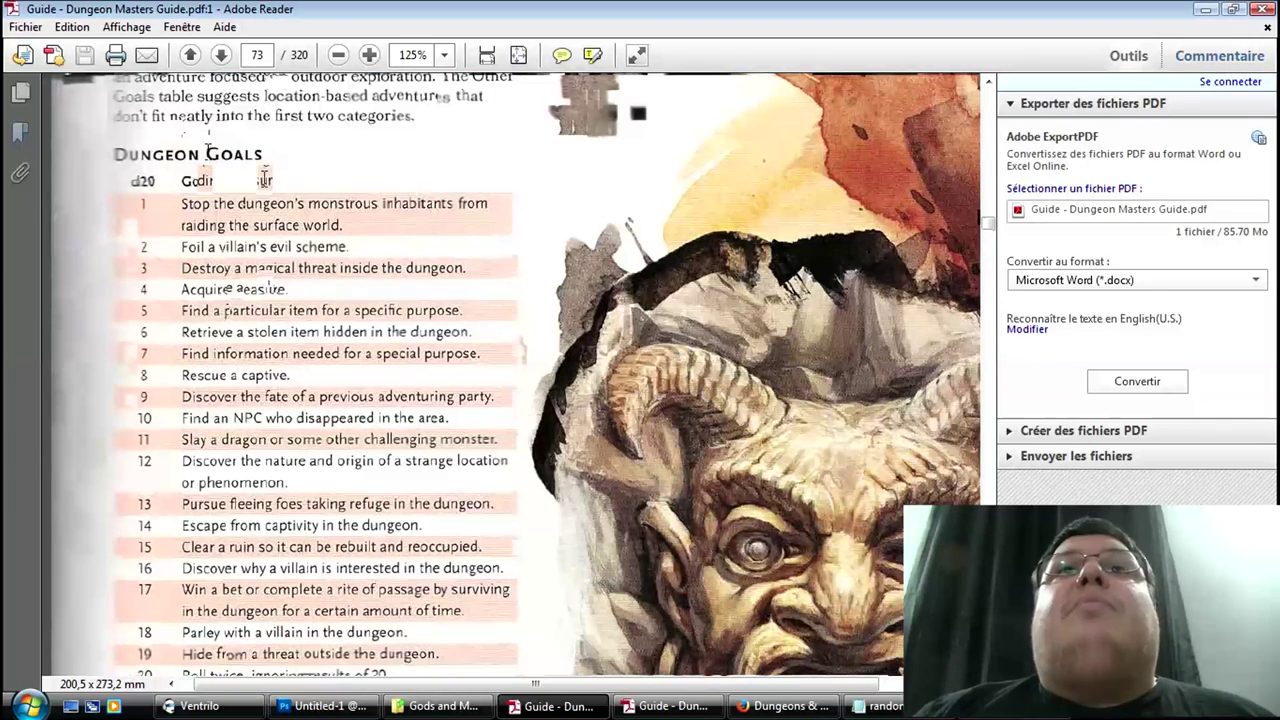
scroll(400, 532, "down", 1)
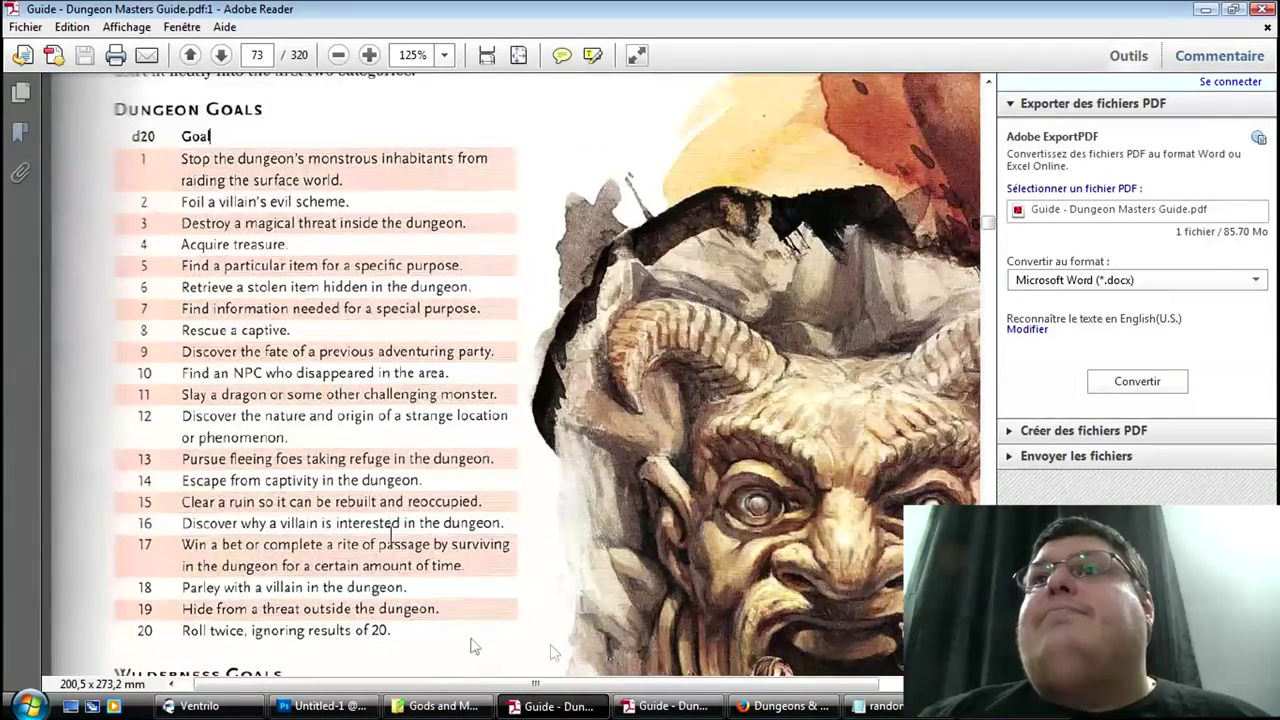
Step: Roll one d20 in the browser's dice roller and highlight "Find an NPC who disappeared in the area." in the guide's Dungeon Goals table
key("alt+Tab")
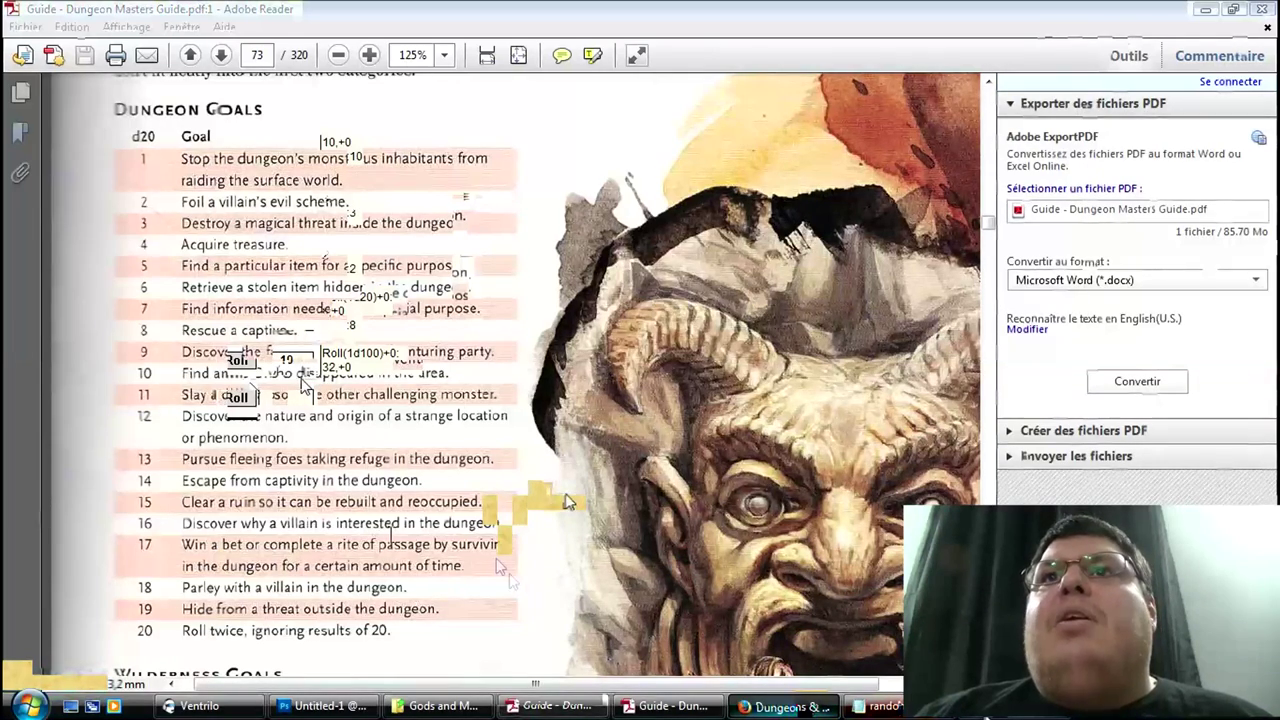
left_click(550, 706)
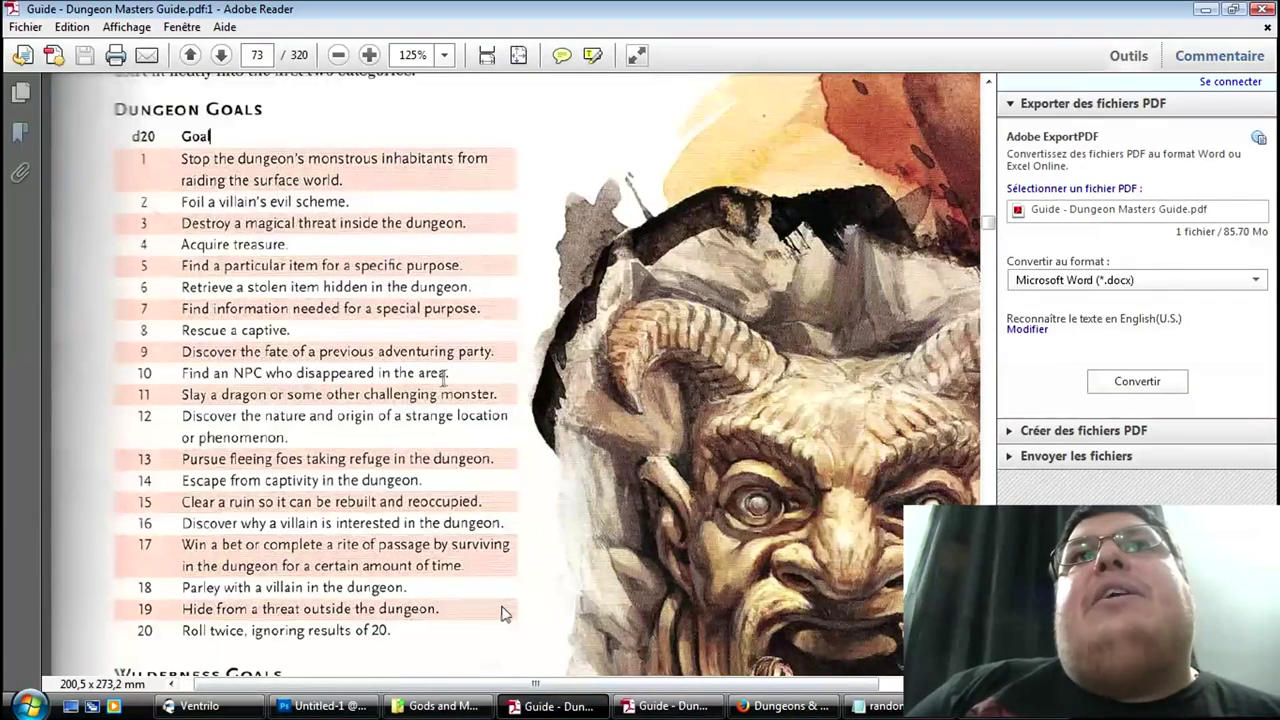
left_click_drag(452, 372, 180, 372)
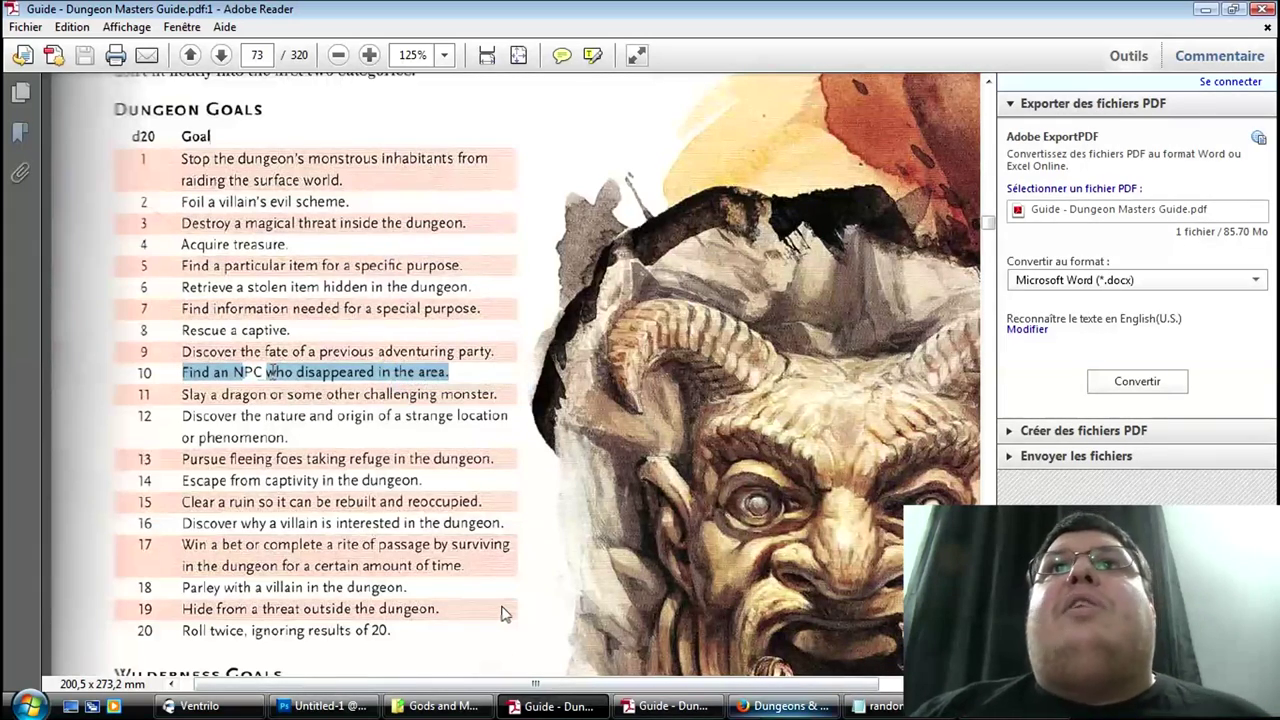
Step: Switch to the Notepad notes and add the line "Goal : Find an NPC who disappeared in the area." below the history
key("alt+Tab")
left_click(504, 260)
type("G")
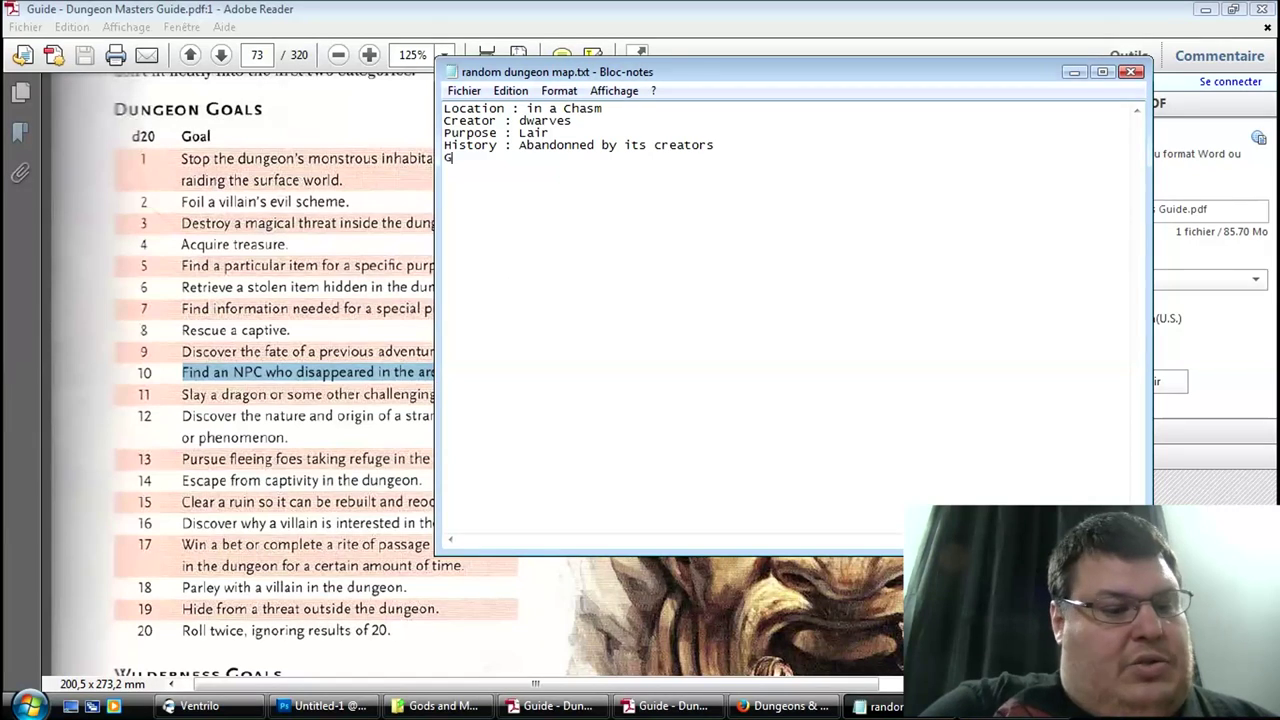
type("oal :")
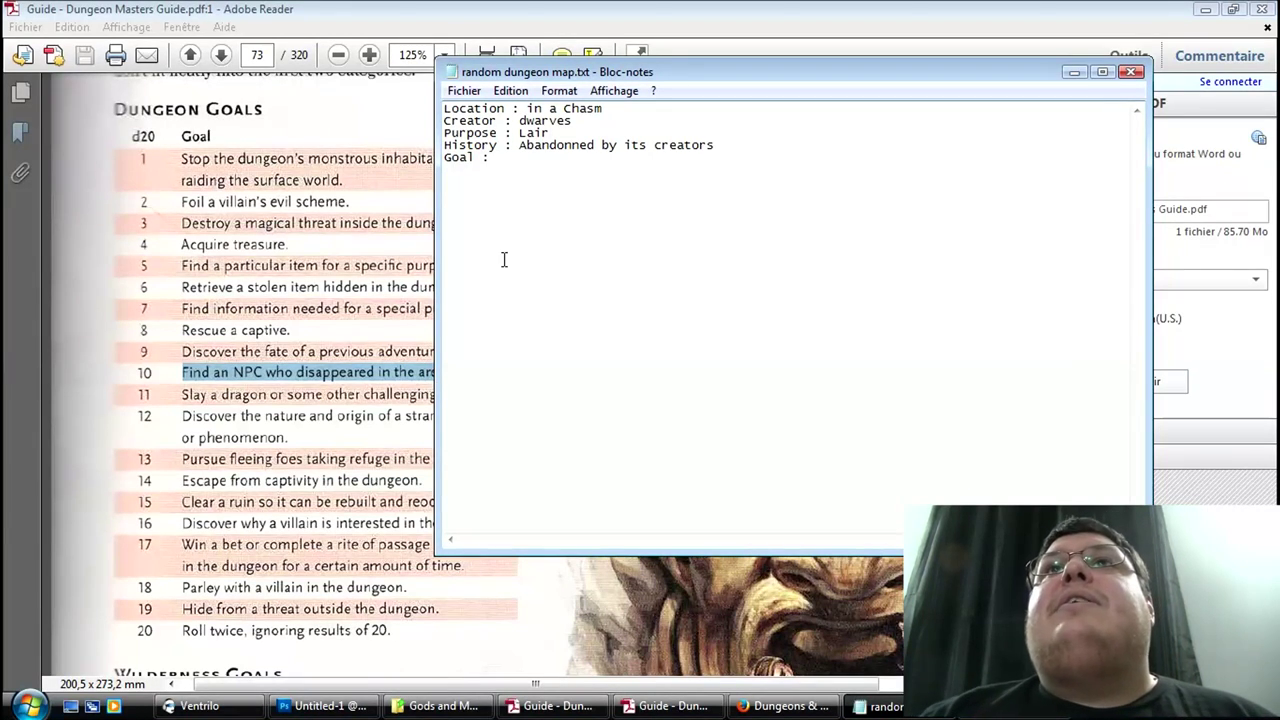
type("Find an N PC who disappeared in the area.")
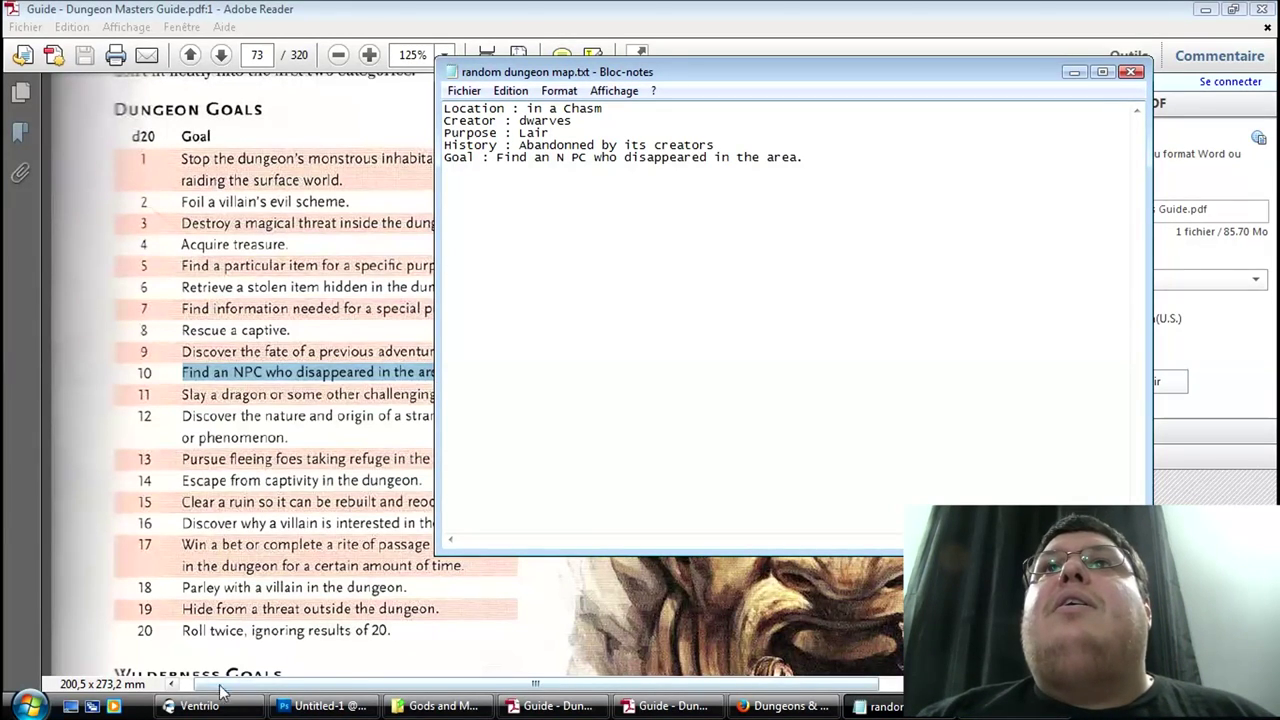
left_click(572, 158)
key("BackSpace")
key("Return")
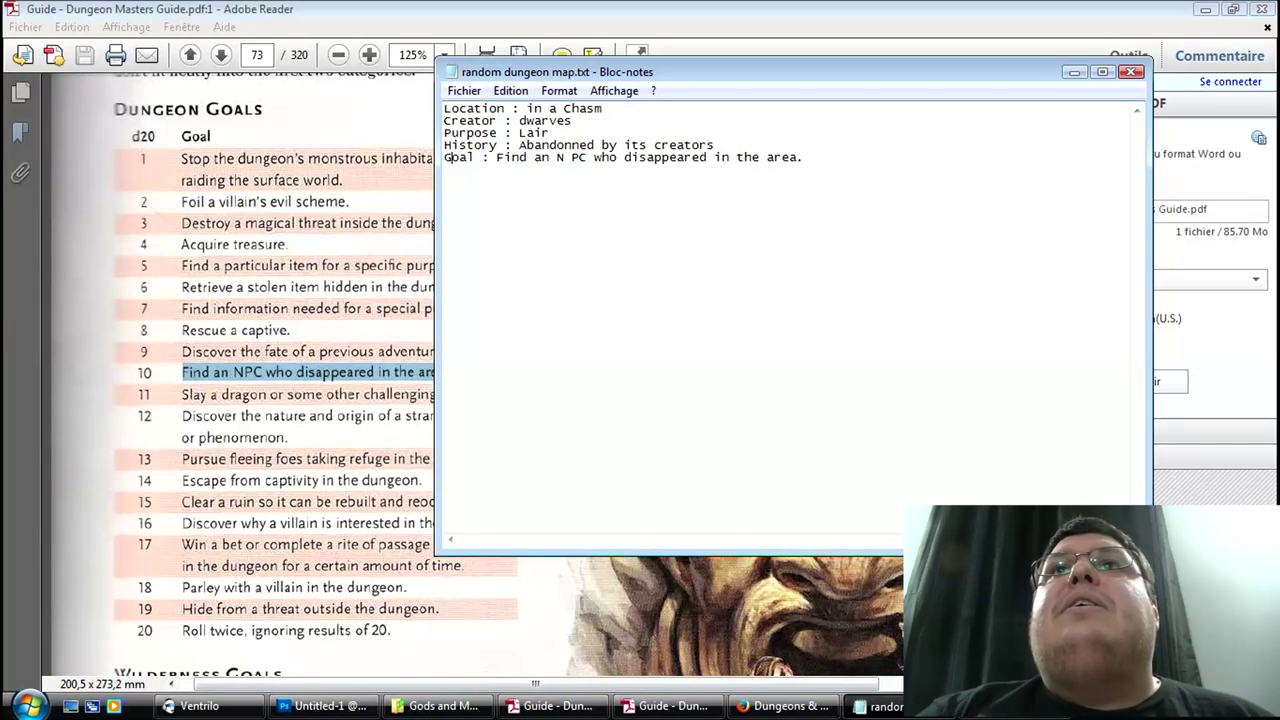
key("BackSpace")
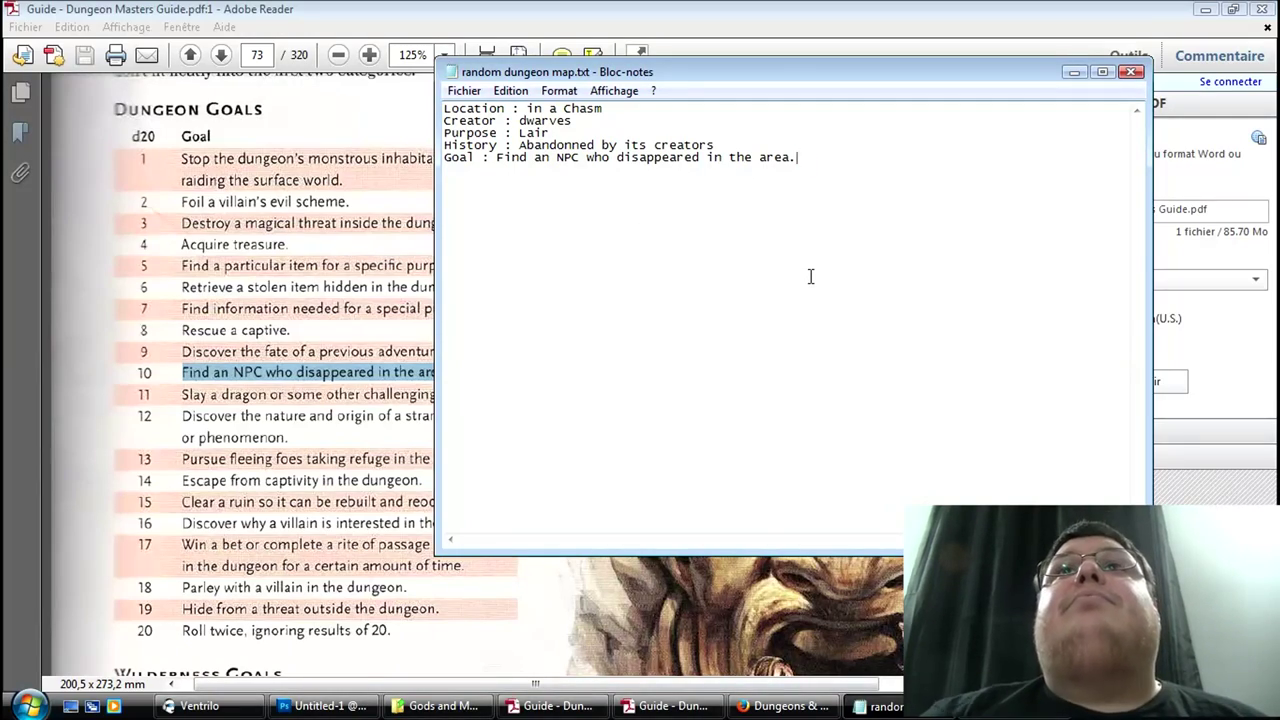
Step: Go to the Other Goals table on page 74 of the guide PDF and roll one d12 in the browser's dice roller
left_click(575, 446)
scroll(575, 446, "down", 10)
scroll(575, 446, "down", 3)
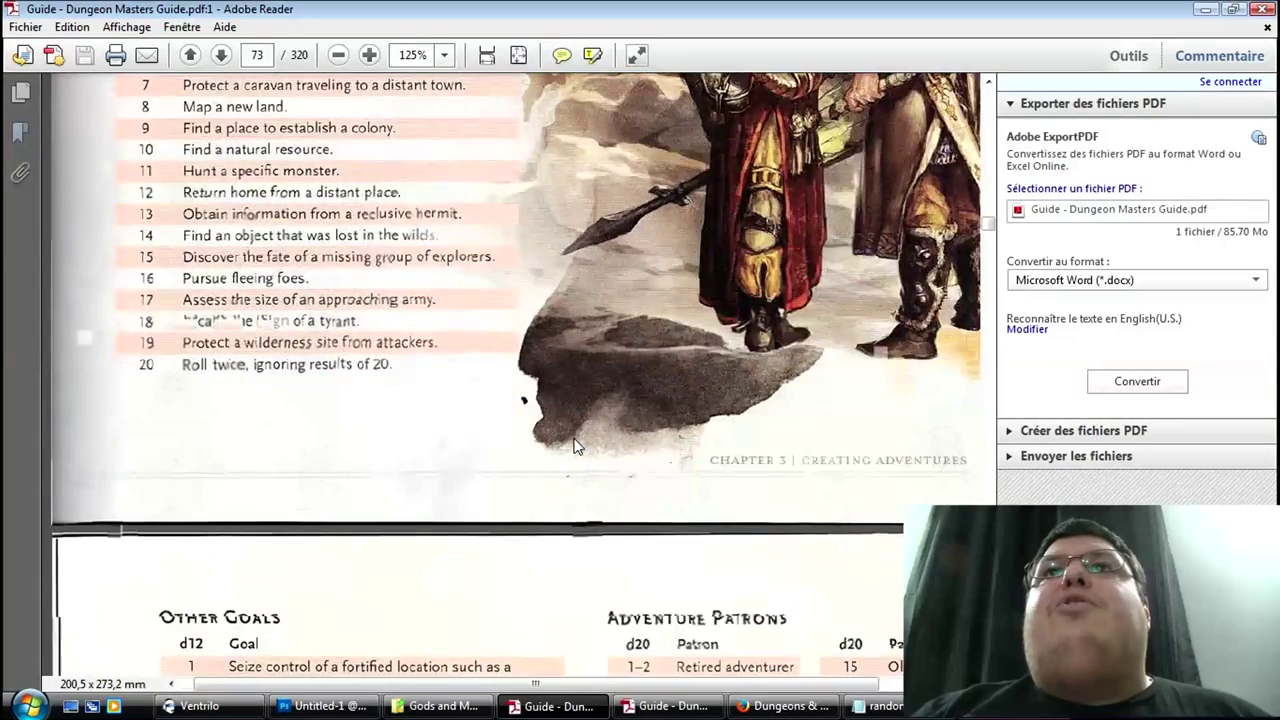
scroll(575, 446, "down", 5)
scroll(575, 446, "down", 1)
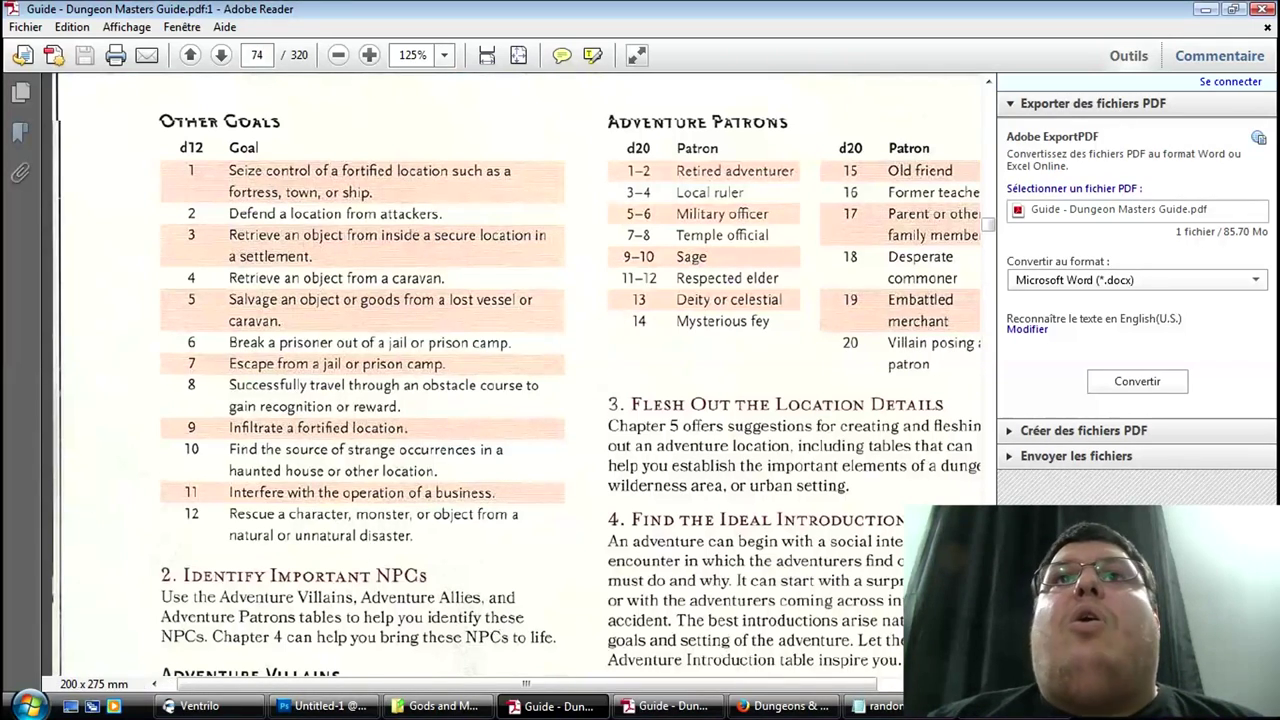
left_click(786, 708)
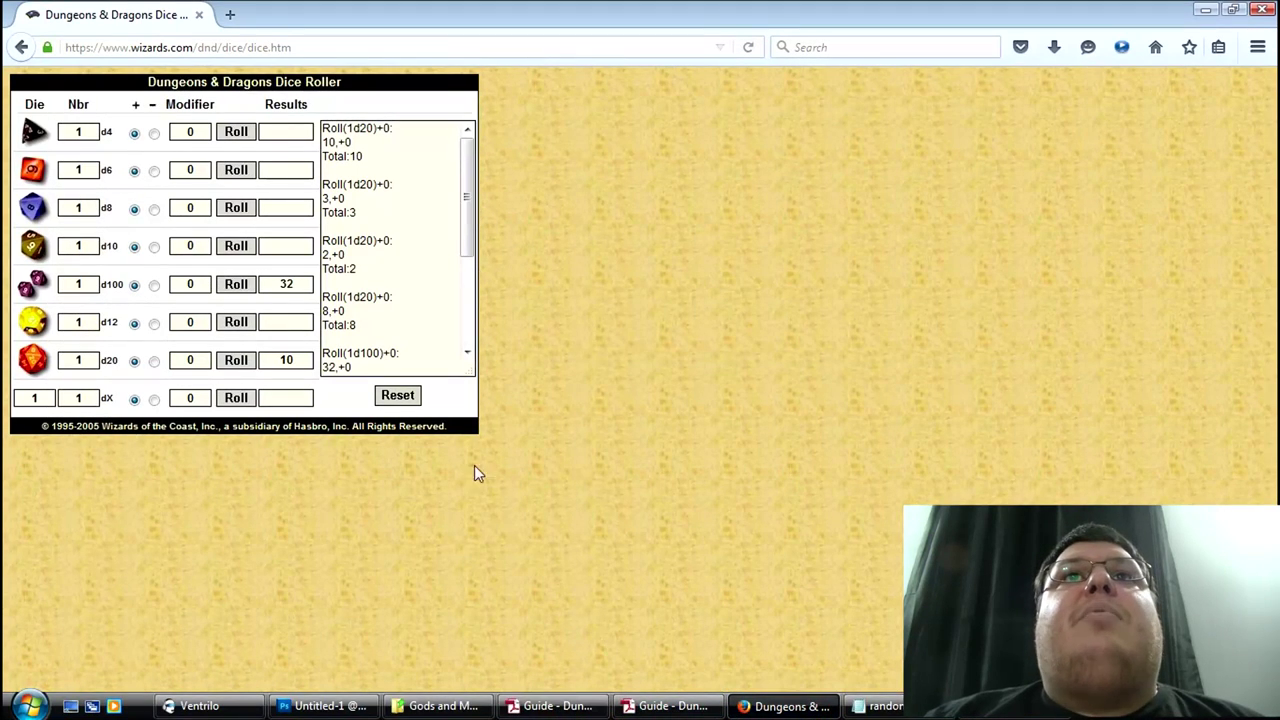
left_click(231, 321)
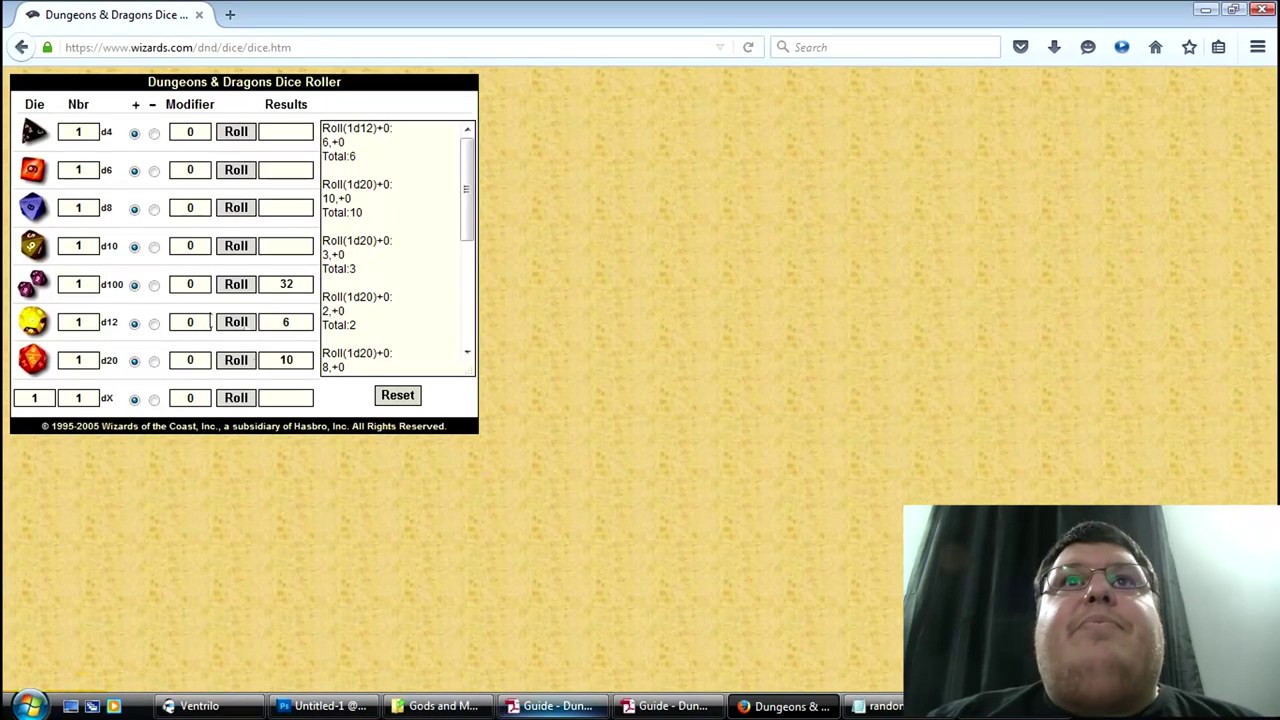
Step: Return to the guide, copy "Break a prisoner out of a jail or prison camp." from the Other Goals table, and close the Ventrilo window
left_click(573, 712)
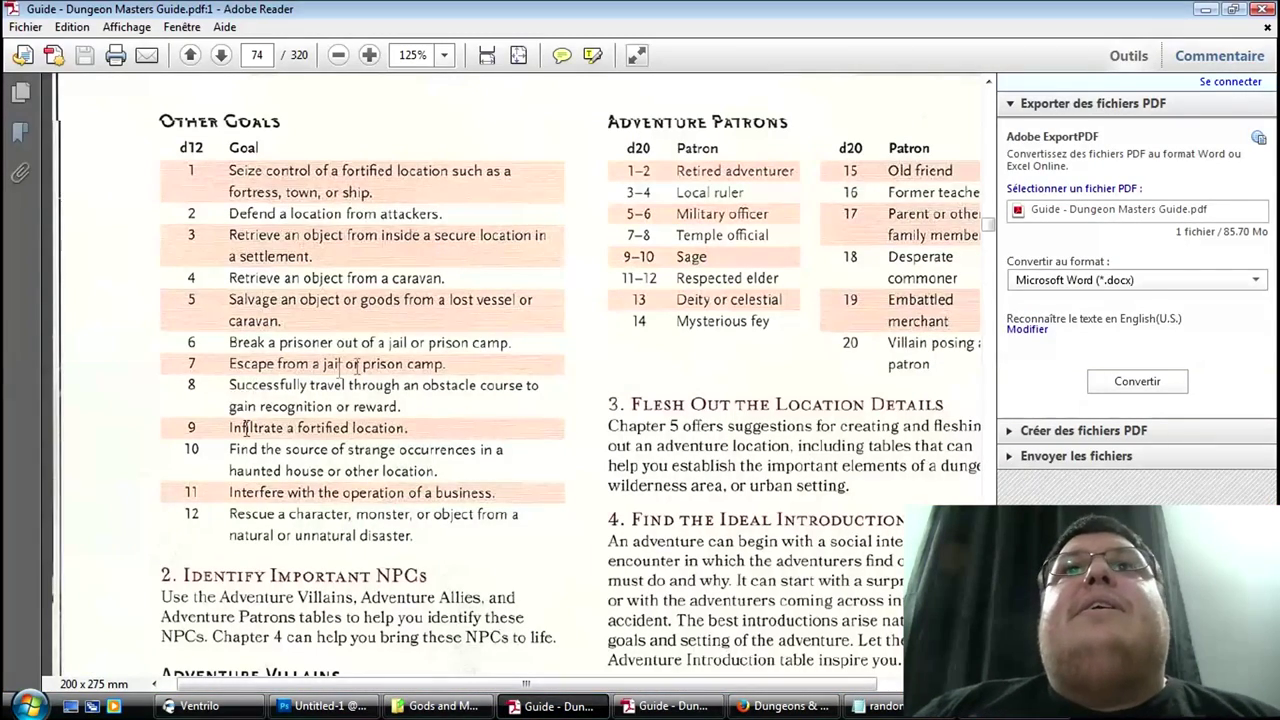
left_click(514, 344)
left_click_drag(514, 344, 262, 347)
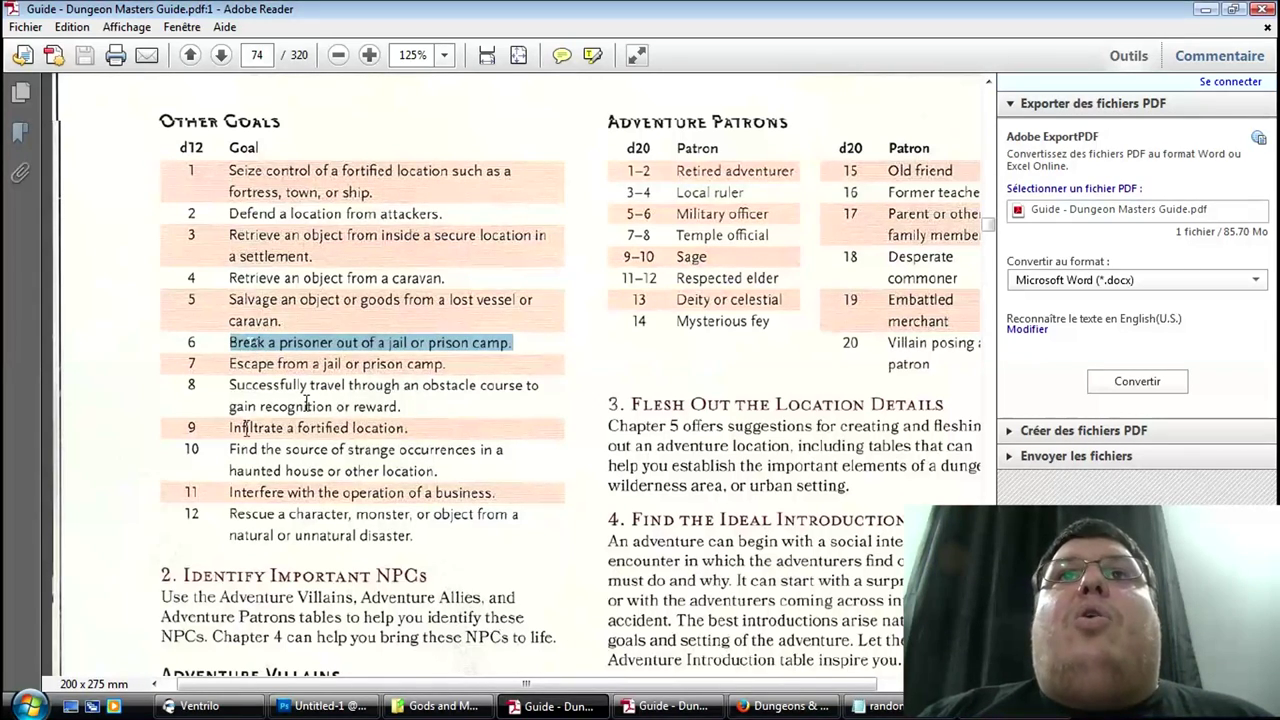
left_click(195, 706)
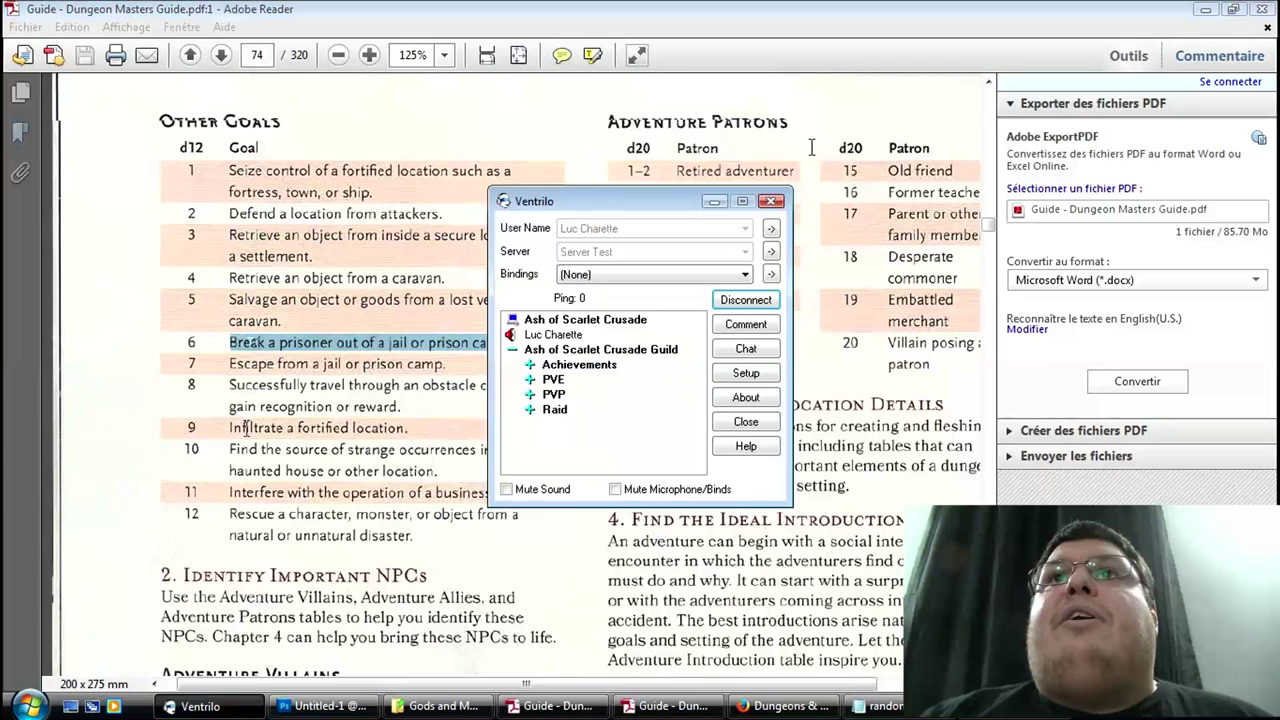
left_click(770, 203)
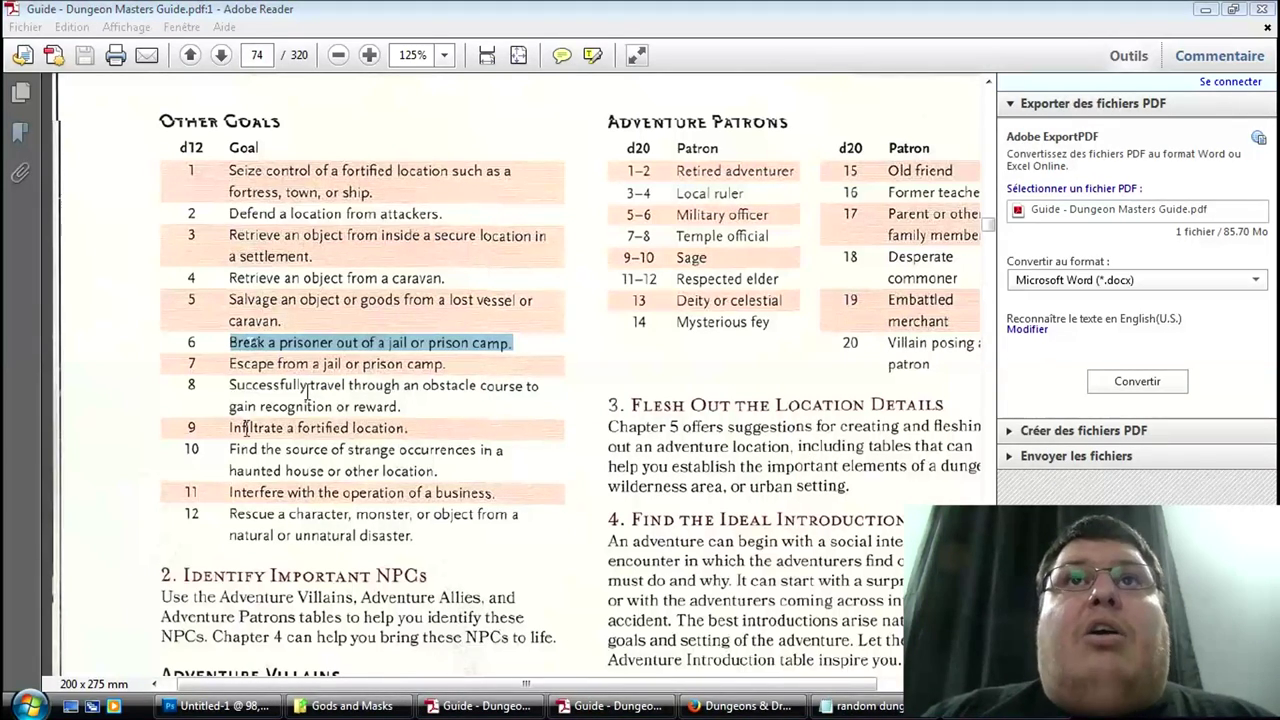
right_click(324, 347)
left_click(355, 358)
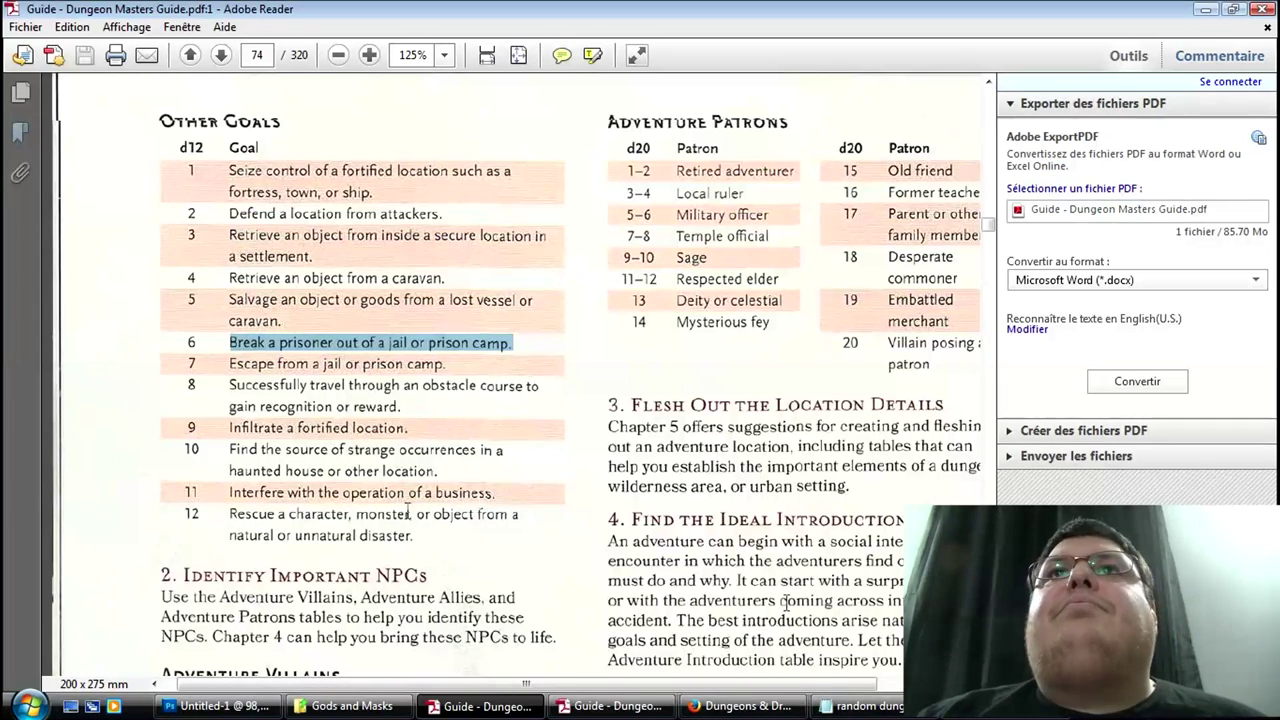
Step: Switch to the Notepad notes and add the line "Sub Goal : Break a prisoner out of a jail or prison camp." below the goal
left_click(862, 706)
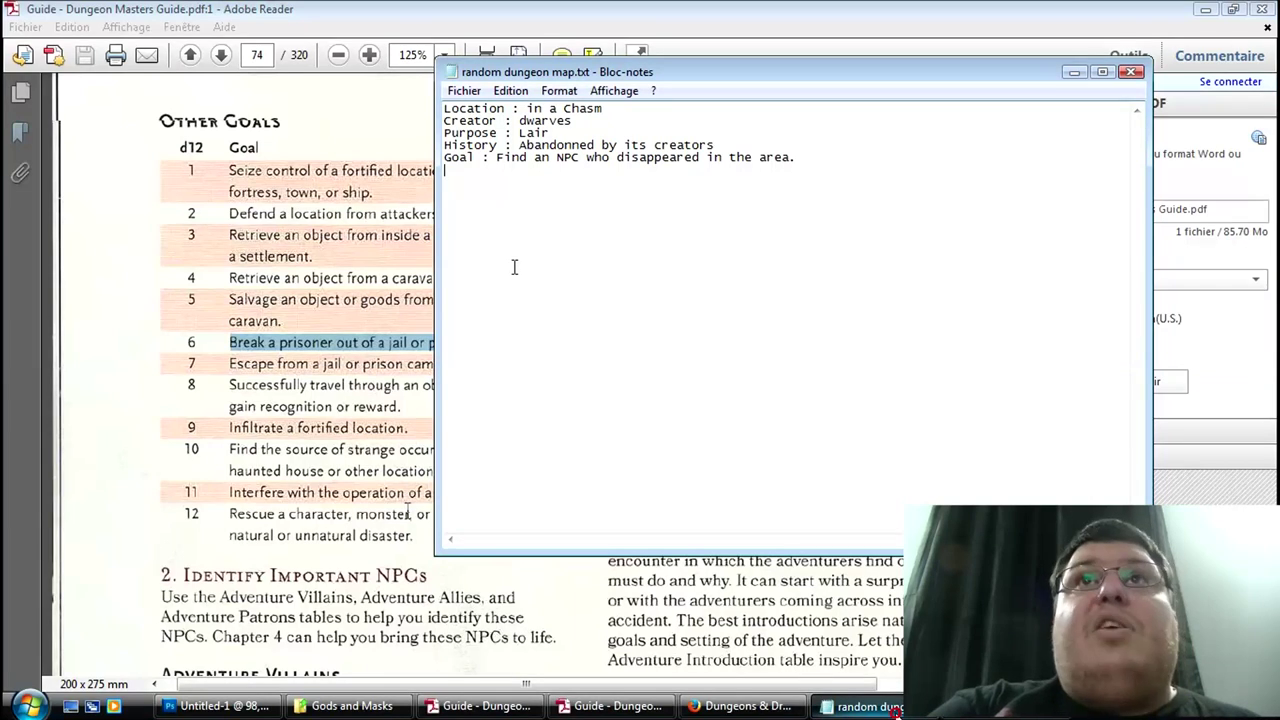
type("ub Goal :")
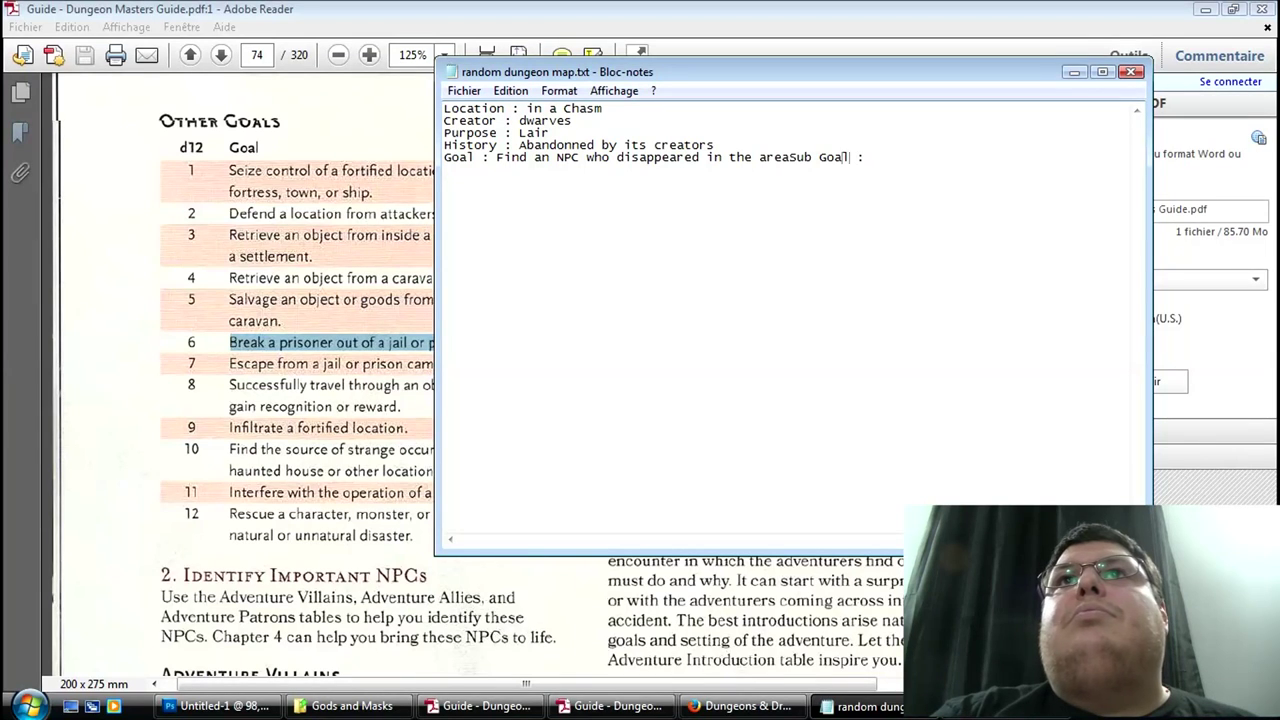
left_click(790, 157)
key("Return")
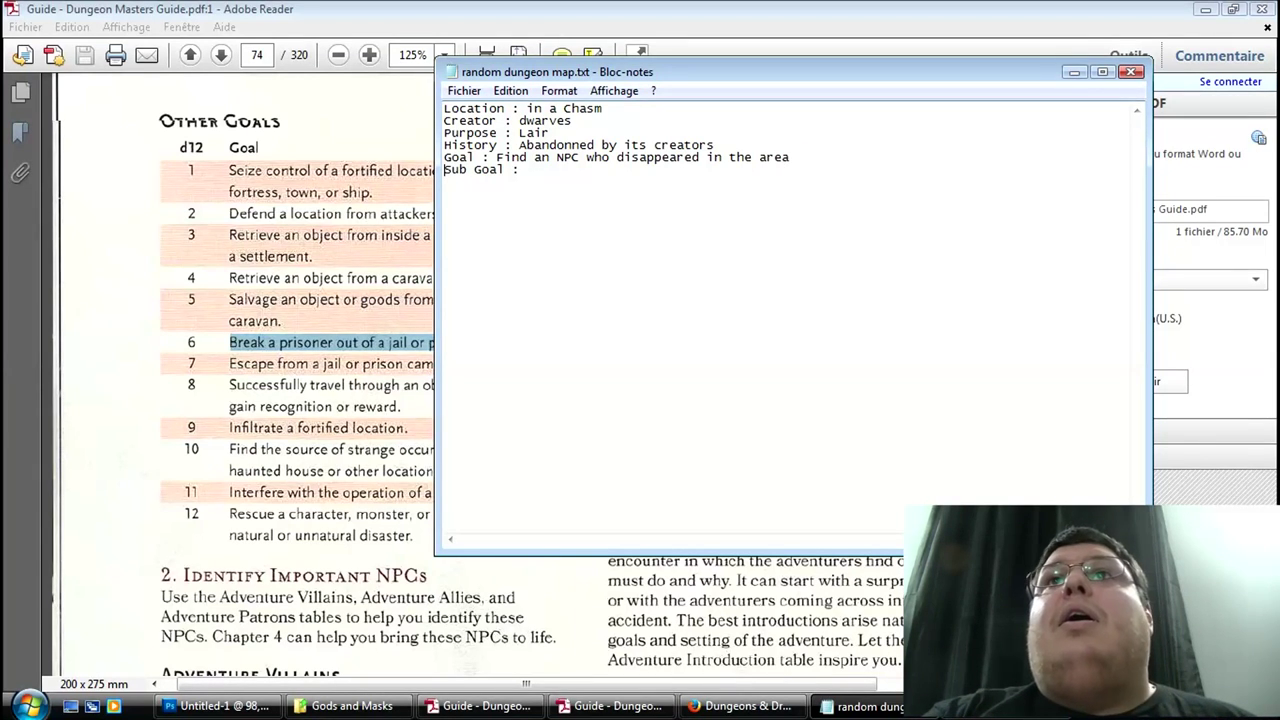
type("Break a prisoner out of a ja il or prison camp.")
key("Return")
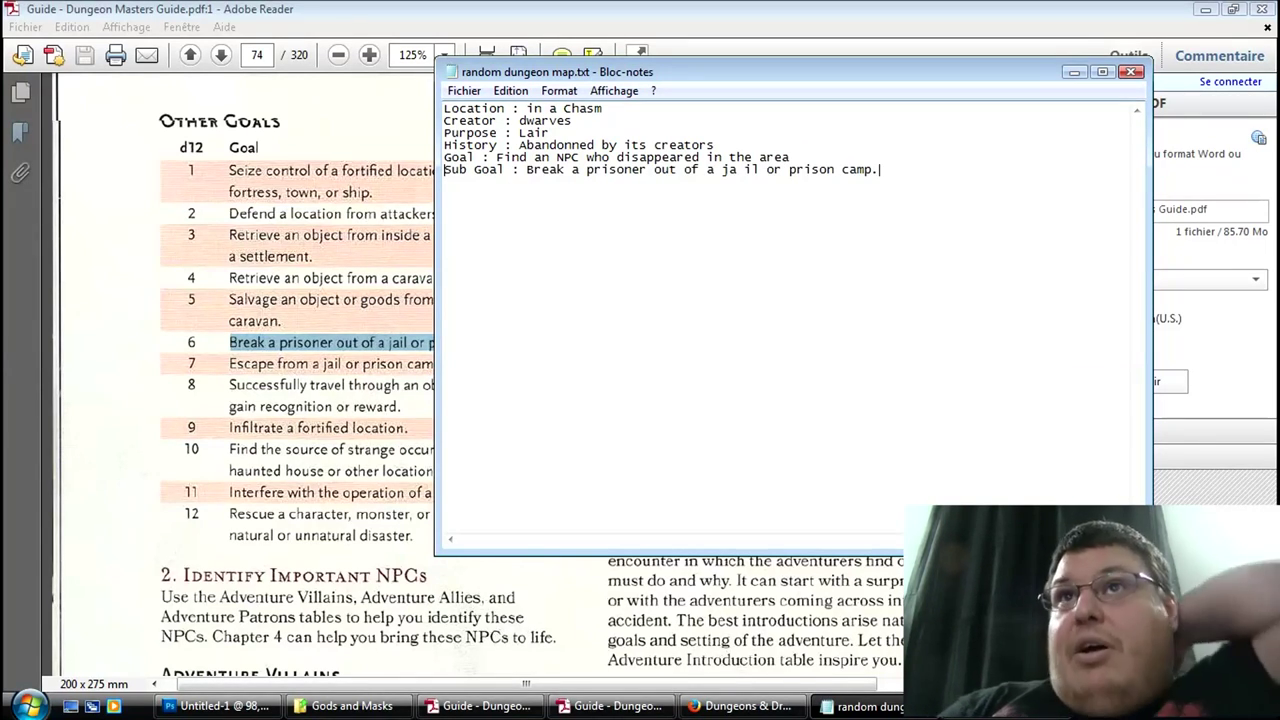
left_click(740, 169)
key("BackSpace")
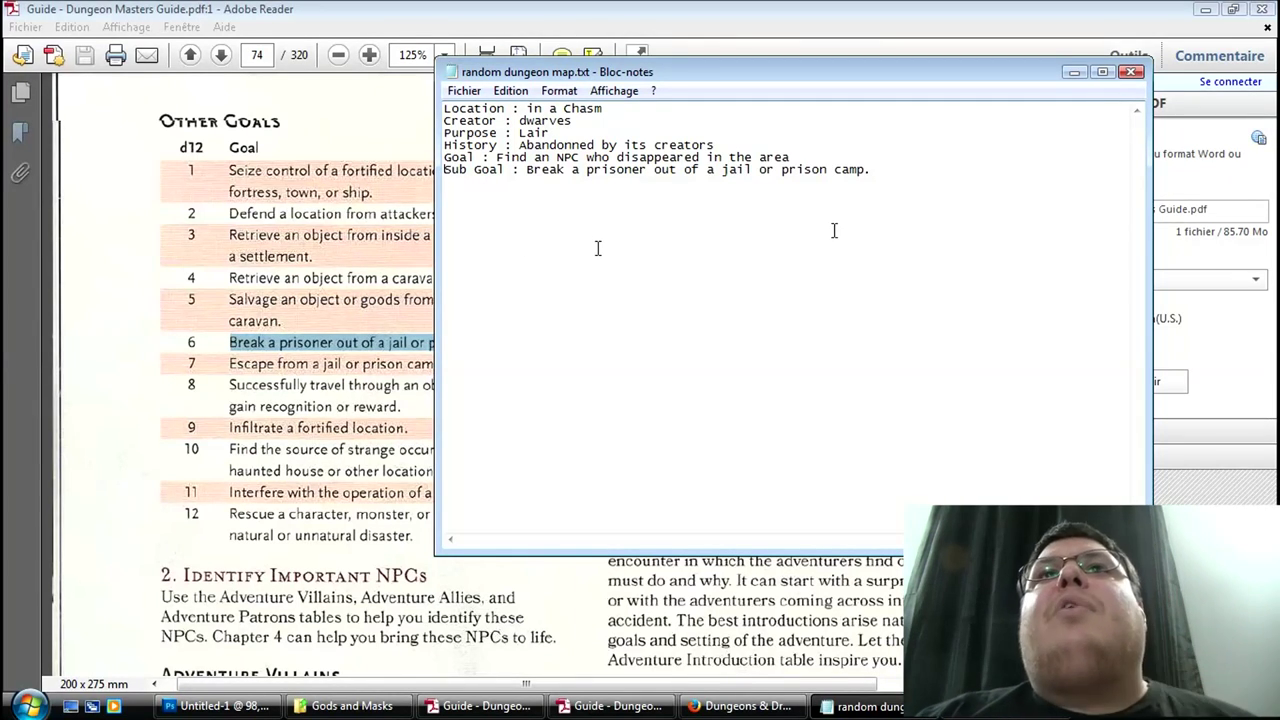
Step: Read the Adventure Villains table on page 74 of the guide and roll one d20 in the browser's dice roller
left_click(333, 406)
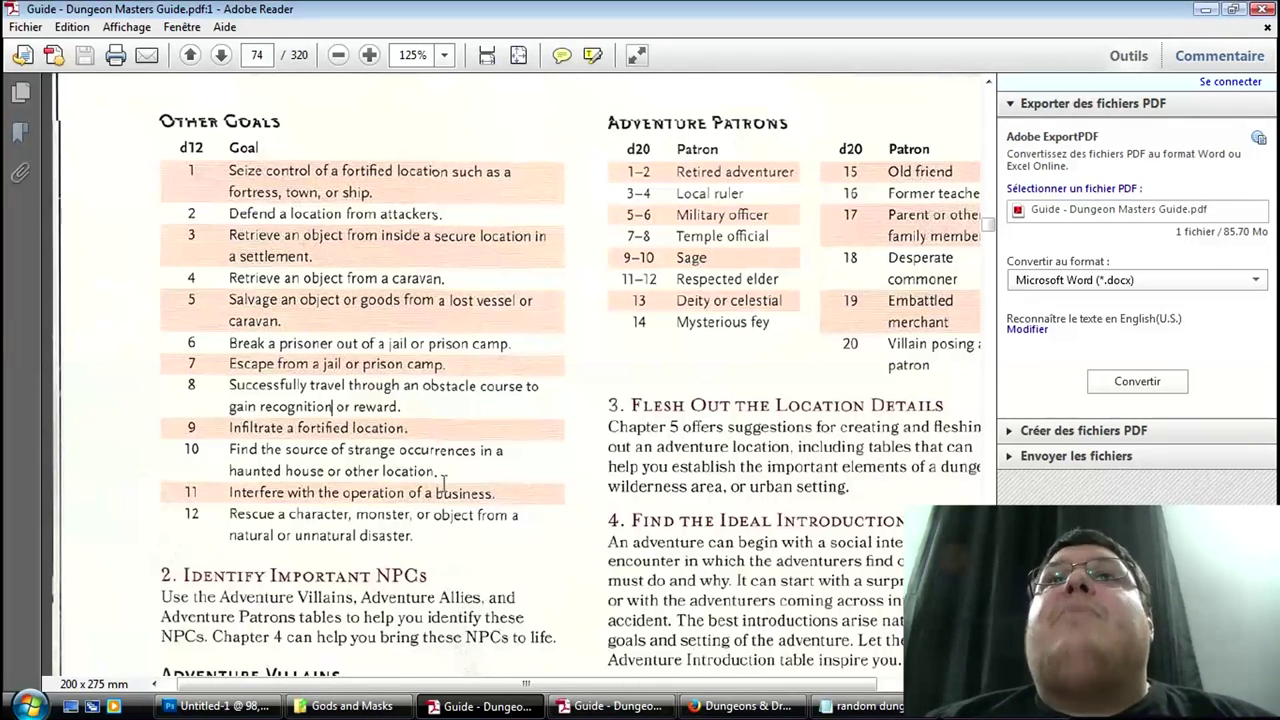
scroll(405, 385, "down", 3)
scroll(407, 388, "down", 2)
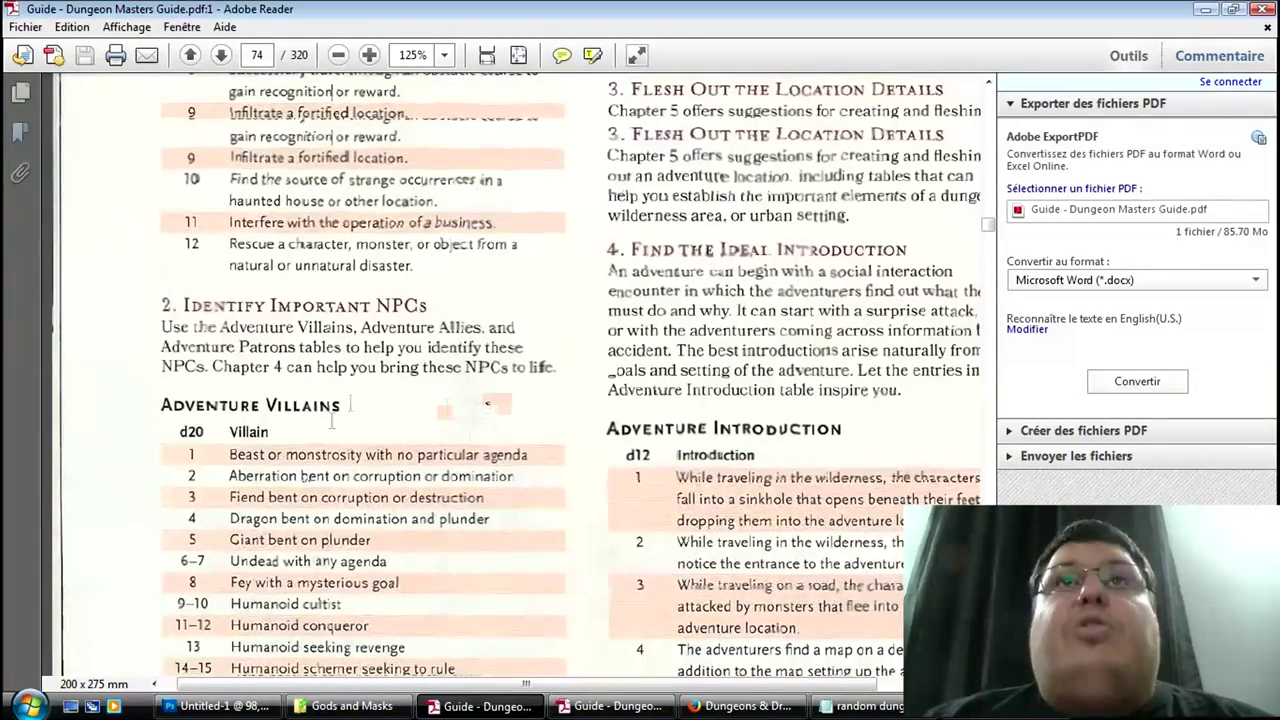
scroll(368, 401, "down", 3)
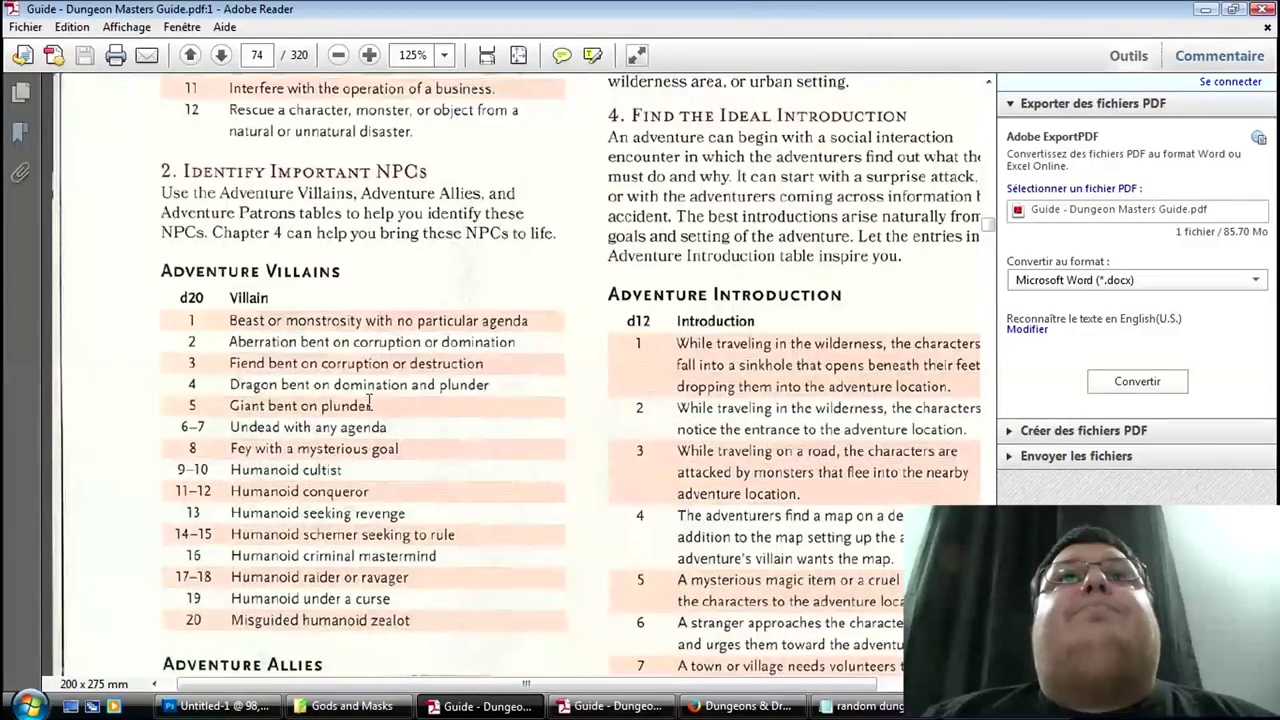
scroll(370, 401, "down", 1)
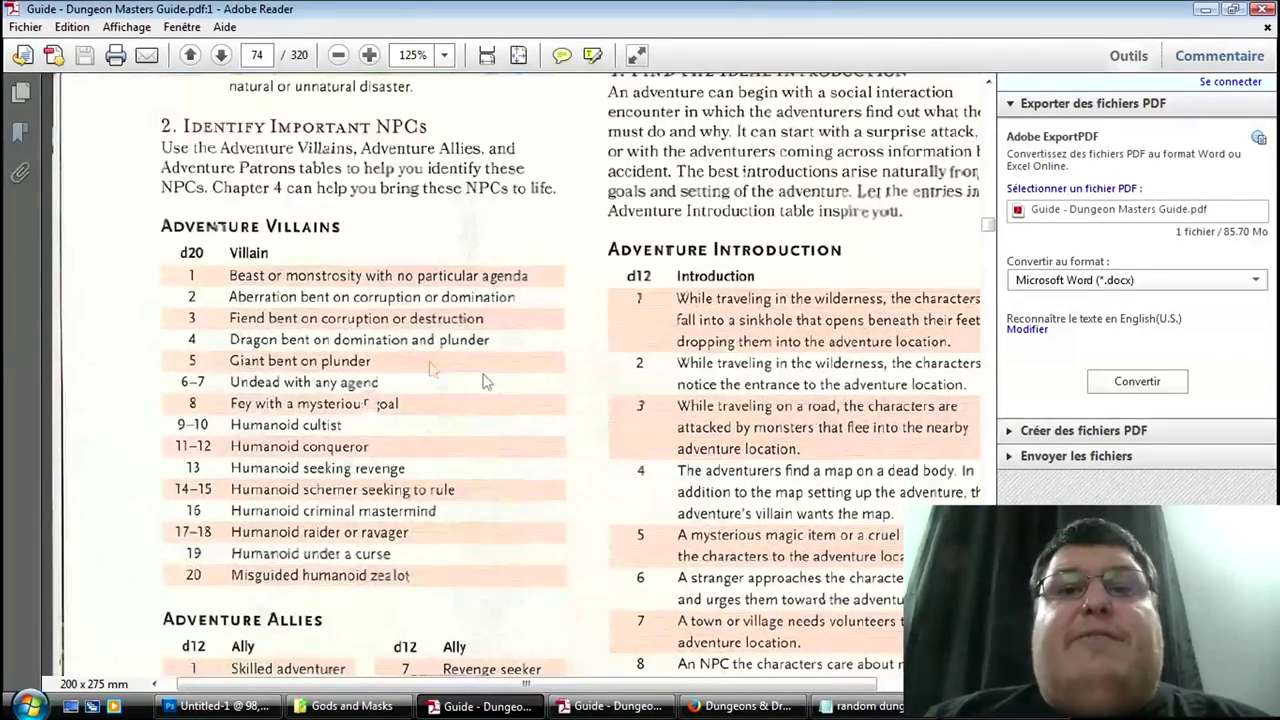
scroll(476, 381, "down", 1)
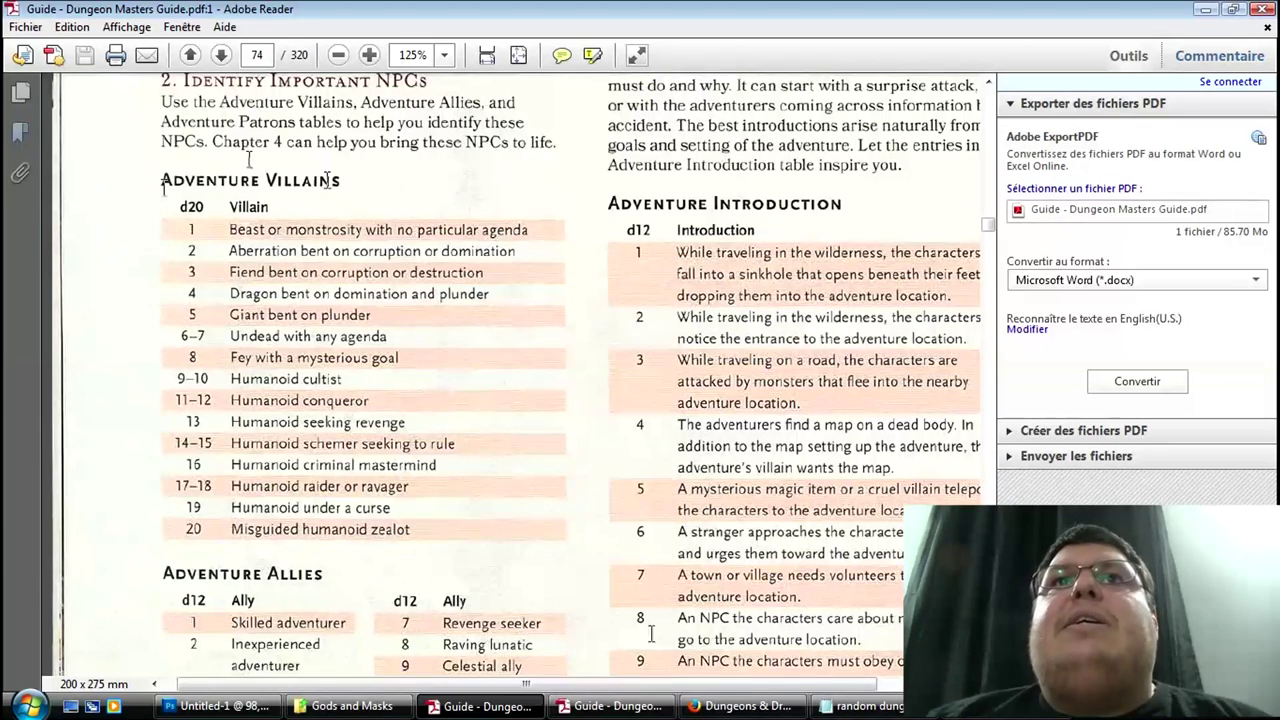
left_click(745, 706)
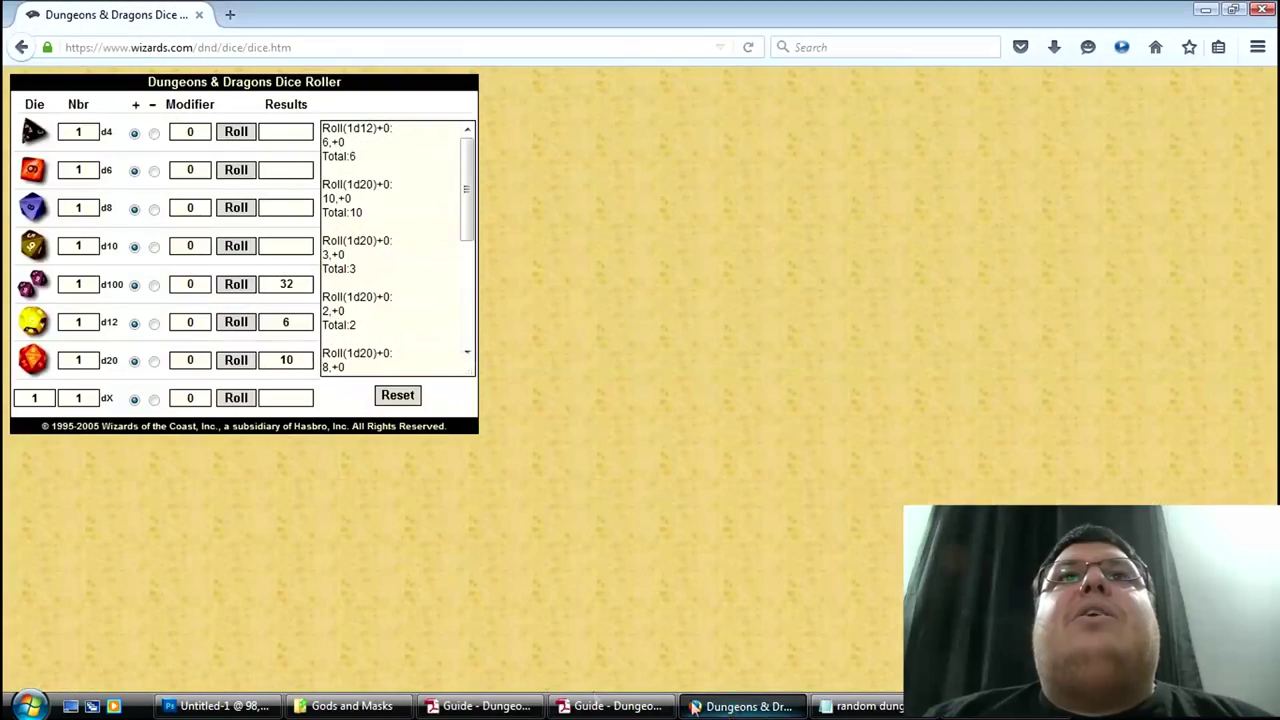
left_click(230, 360)
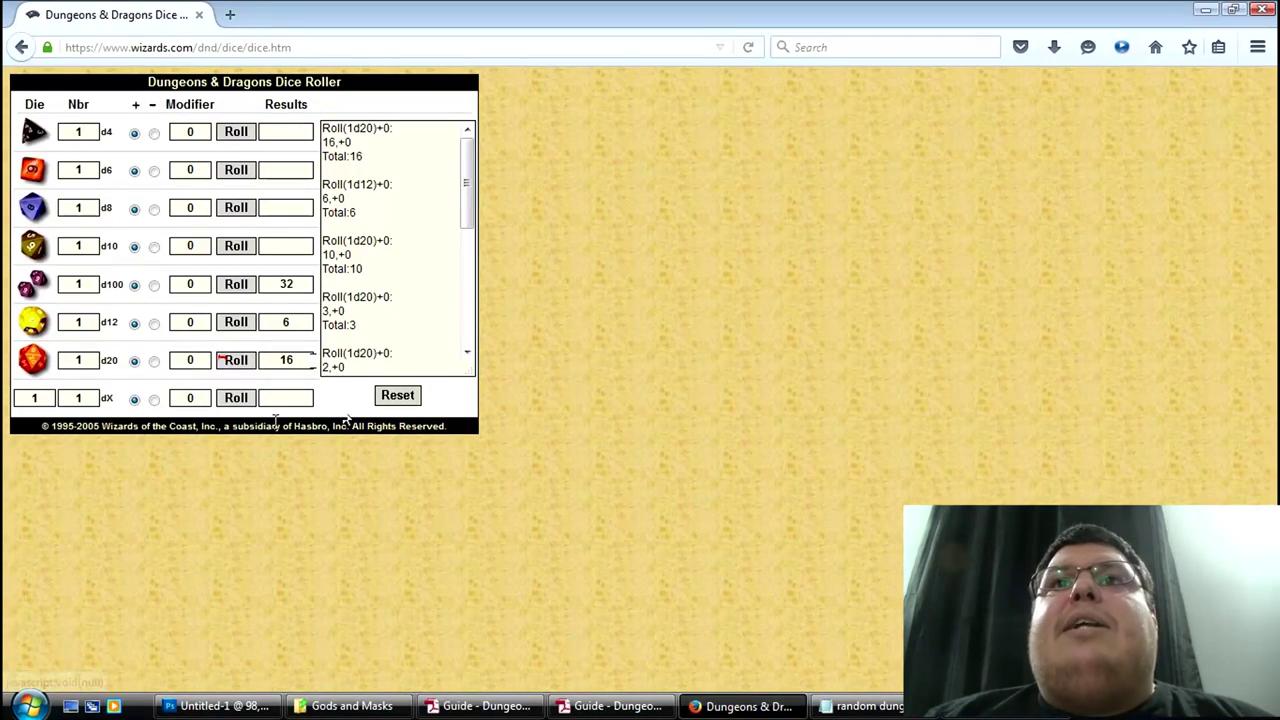
Step: Return to the guide PDF and copy "Humanoid criminal mastermind" from the Adventure Villains table
left_click(486, 706)
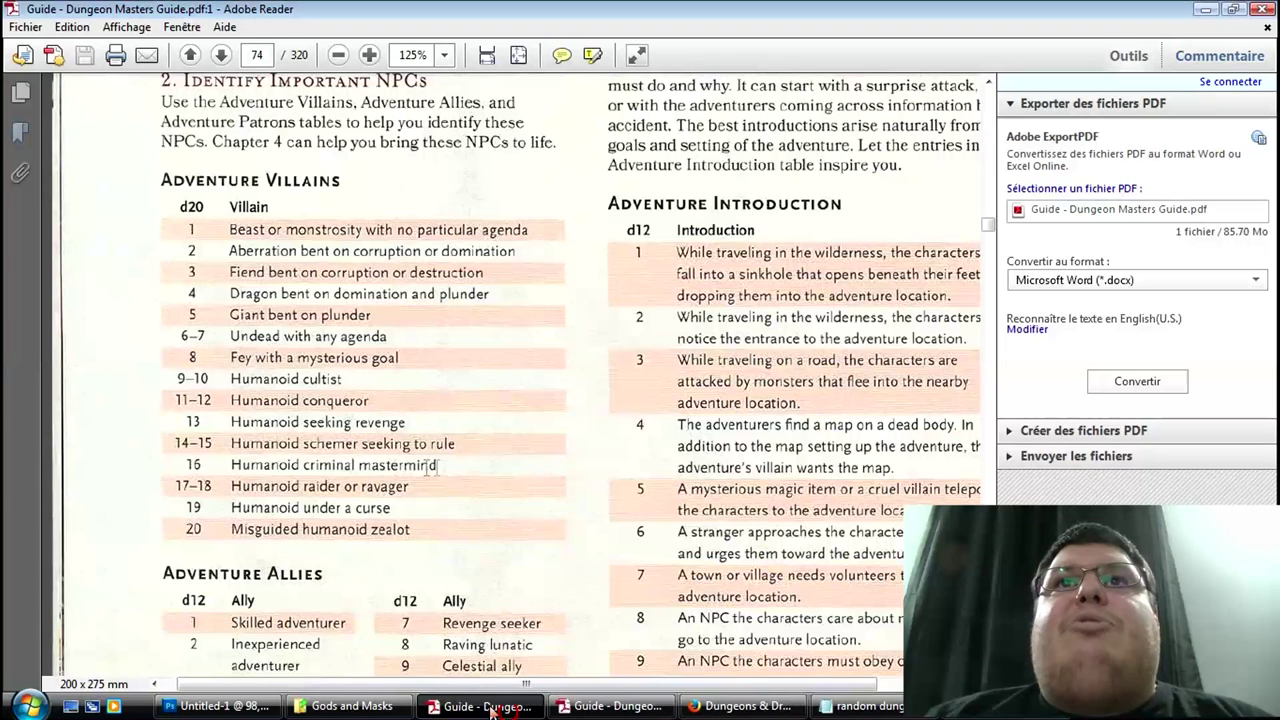
left_click_drag(445, 466, 241, 461)
key("ctrl+c")
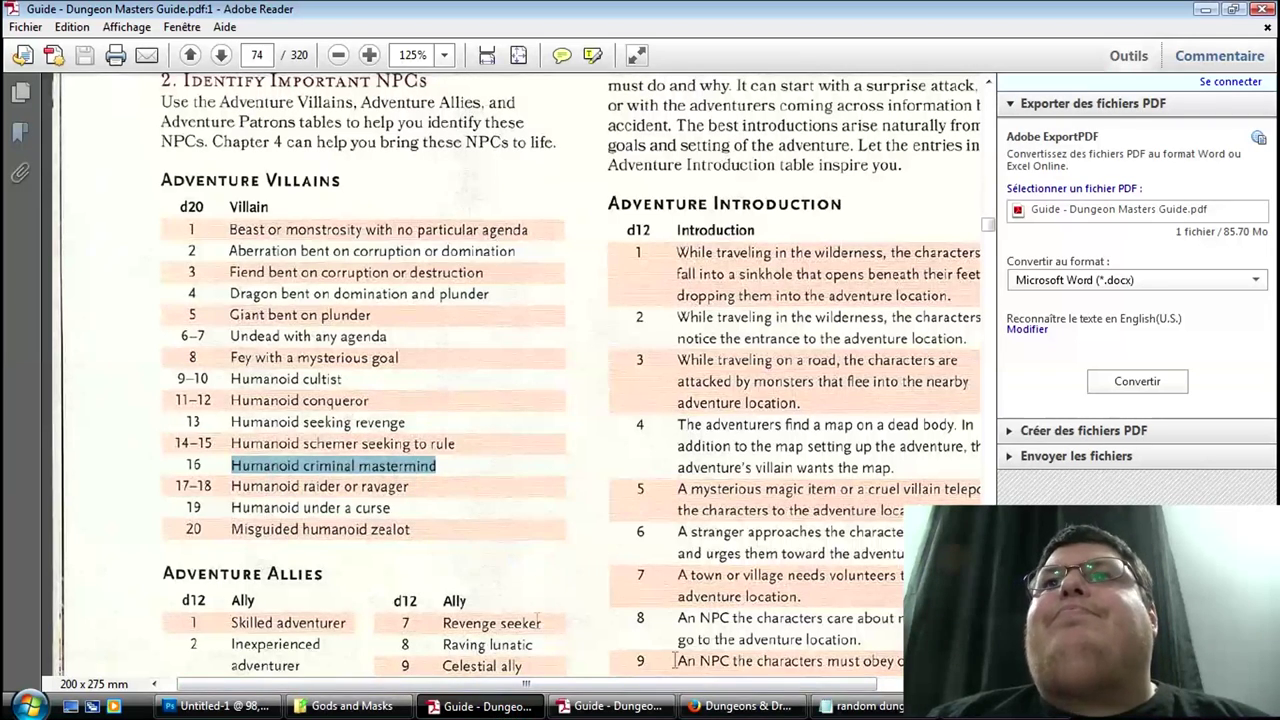
Step: Switch to the Notepad notes and add the line "Villain : Humanoid criminal mastermind" below the sub goal
left_click(868, 712)
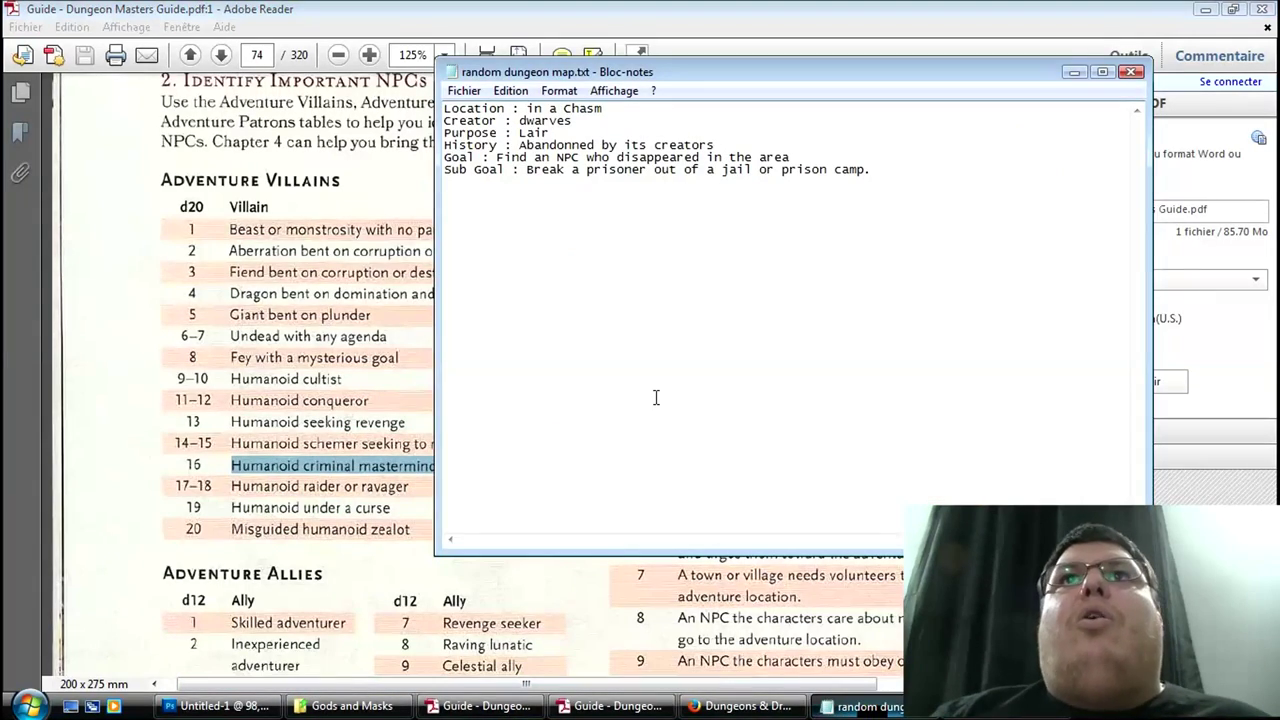
left_click(547, 305)
type("vi")
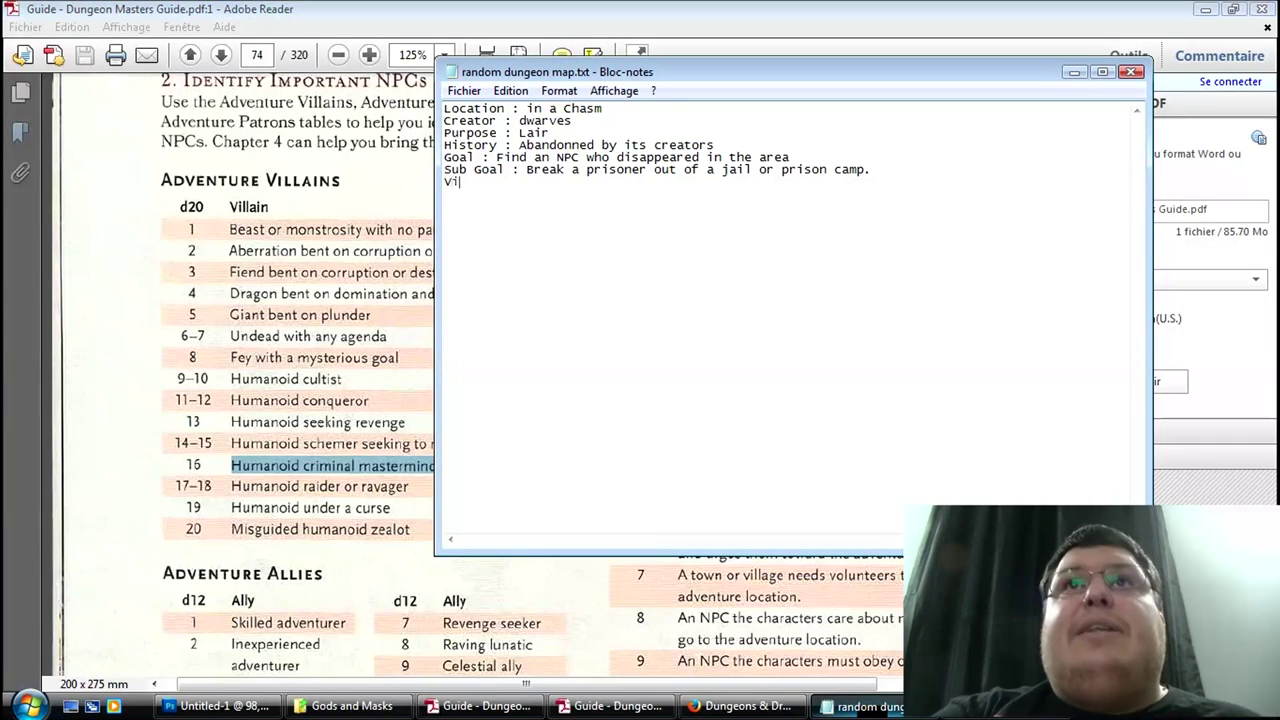
type("llain : Humanoid criminal mastermind")
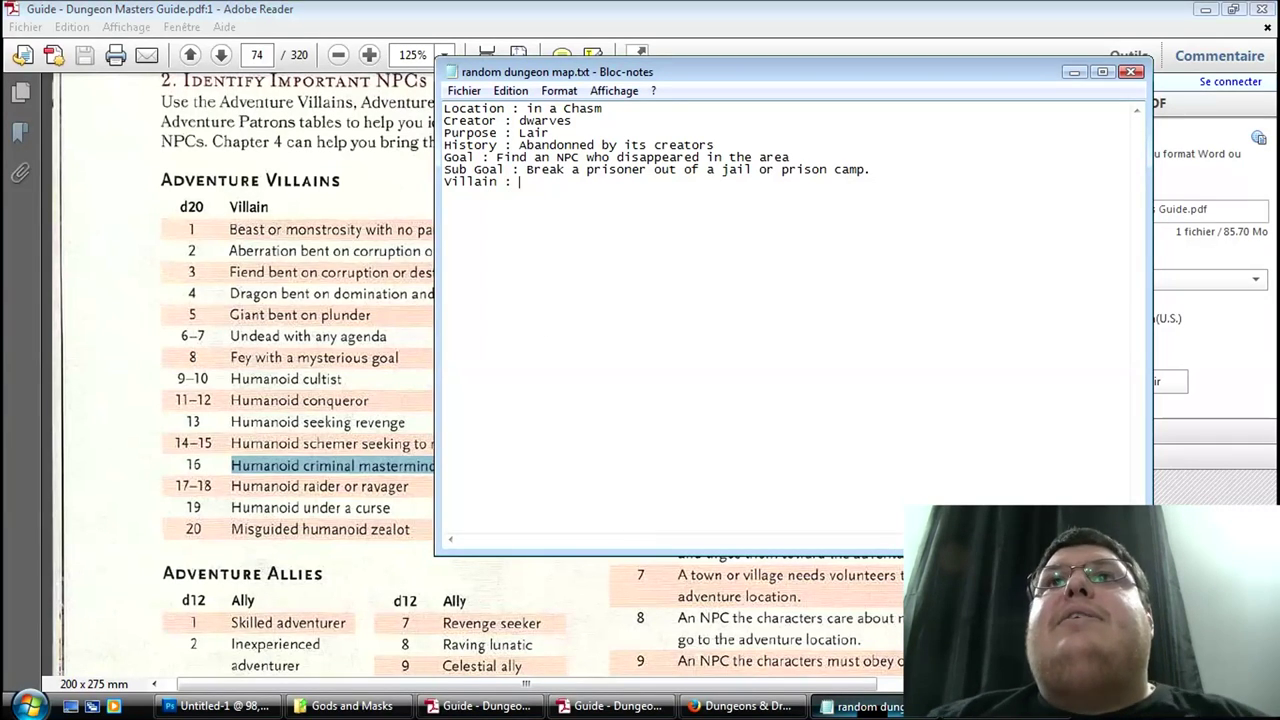
key("ctrl+v")
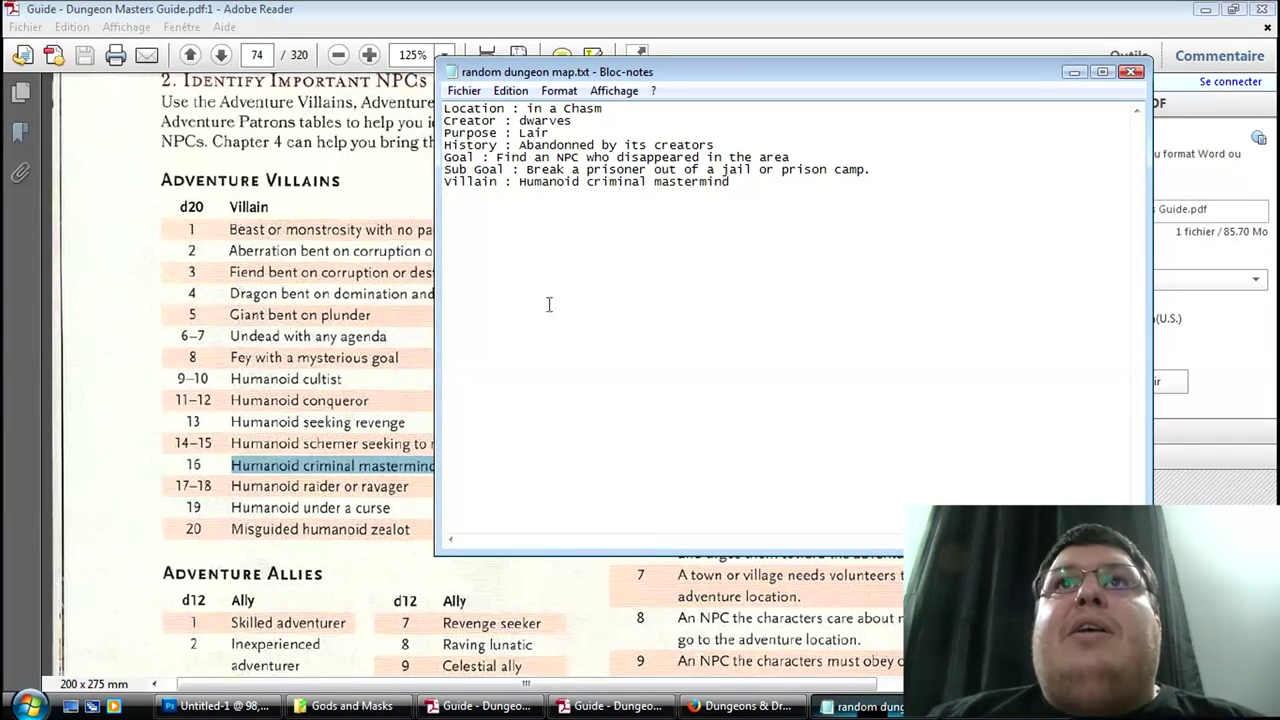
key("Return")
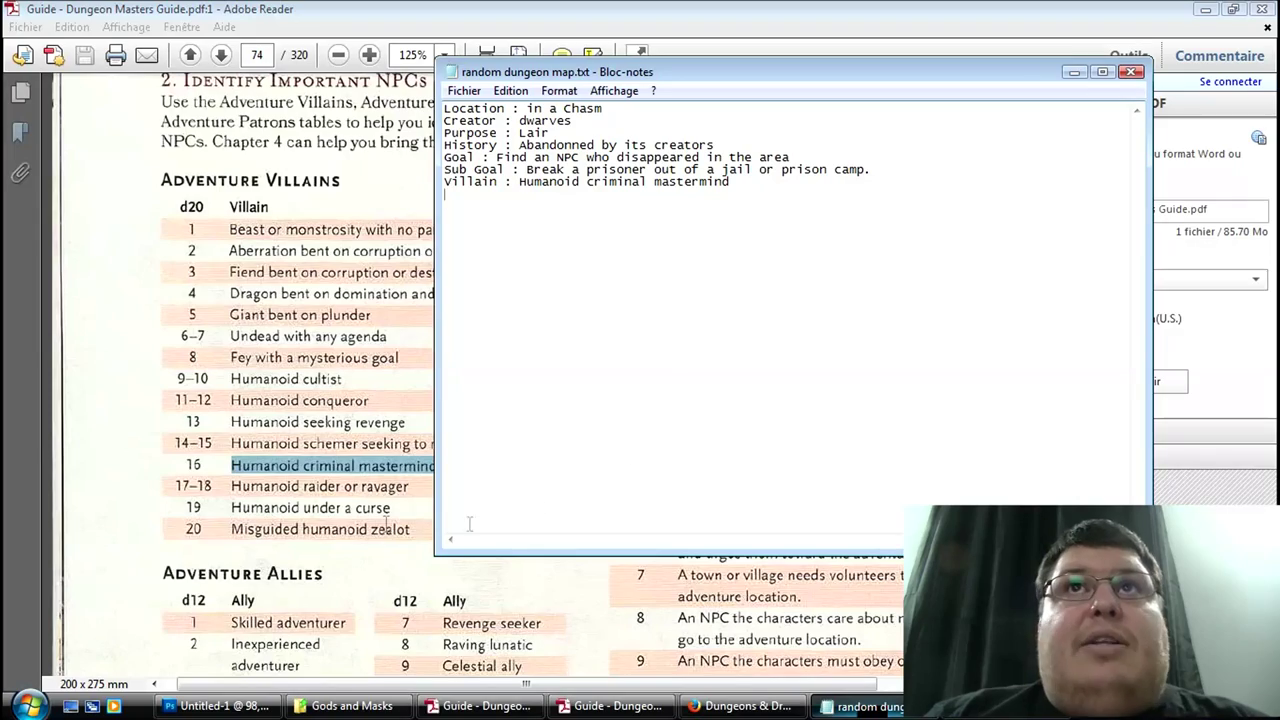
Step: Return to the guide PDF and read through the Adventure Allies and Adventure Patrons tables on page 74
left_click(408, 368)
scroll(533, 530, "down", 3)
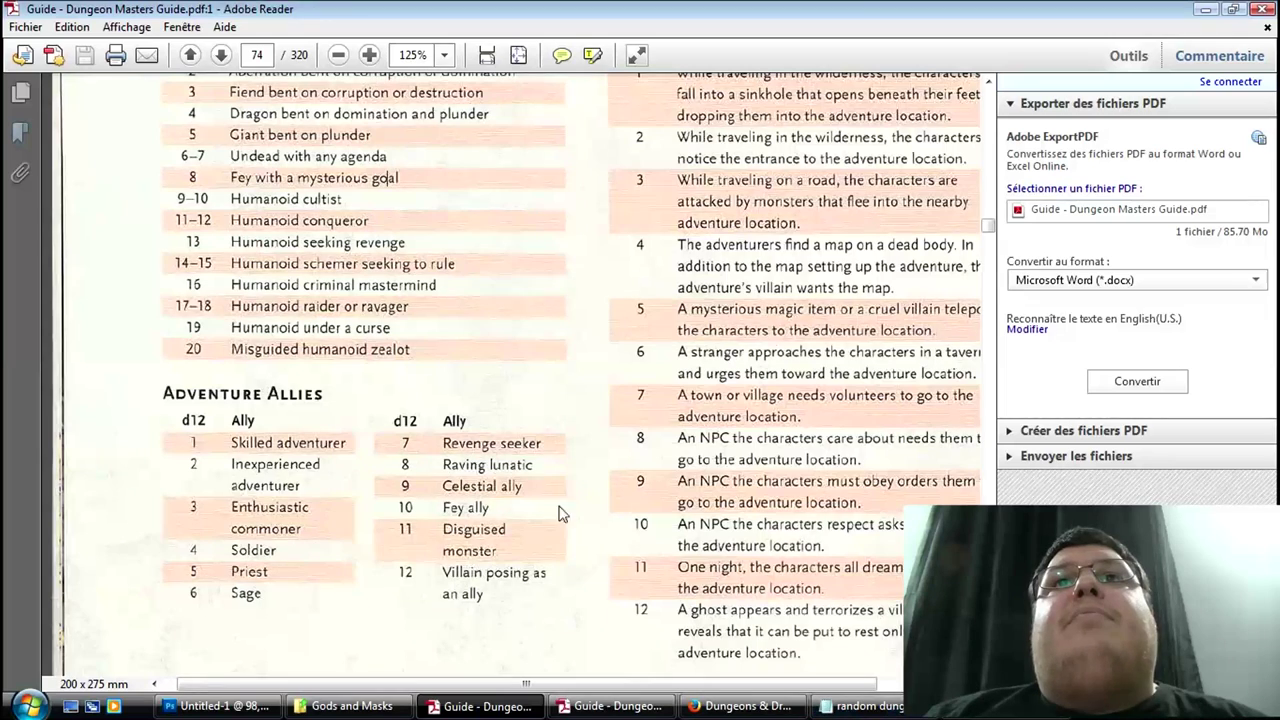
scroll(390, 455, "down", 2)
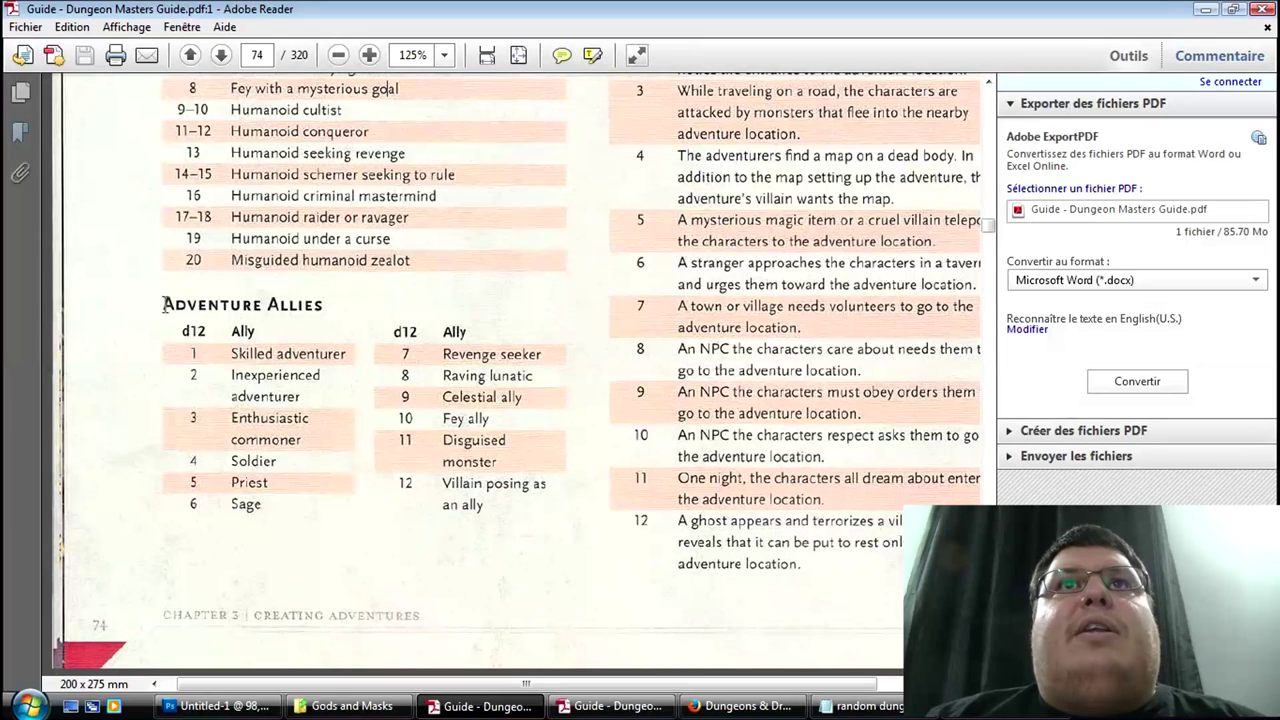
left_click_drag(165, 304, 370, 316)
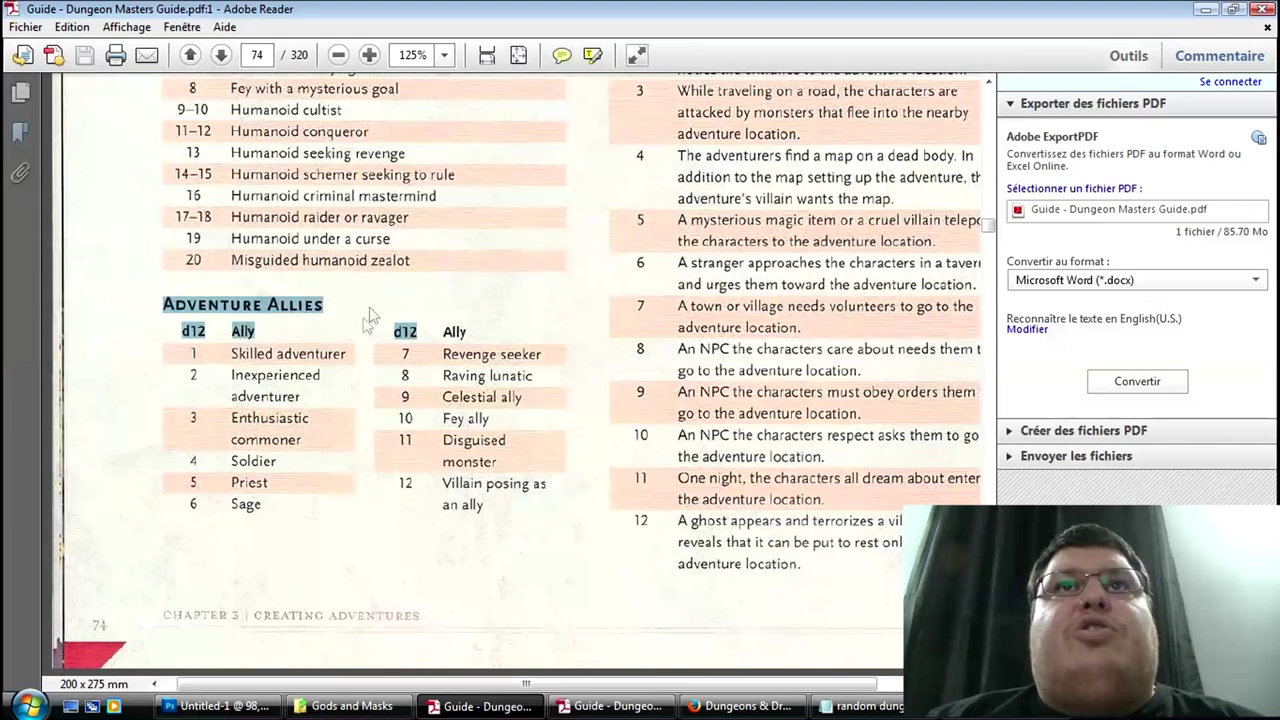
left_click(324, 306)
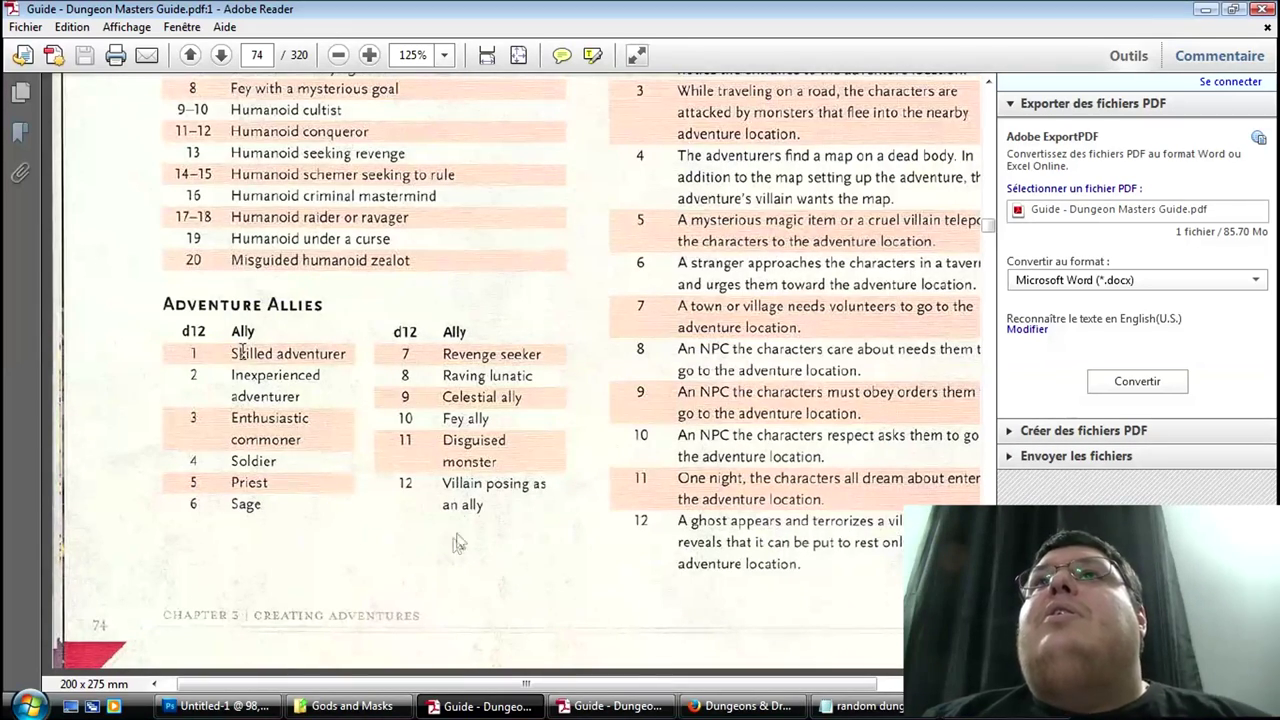
scroll(460, 540, "up", 4)
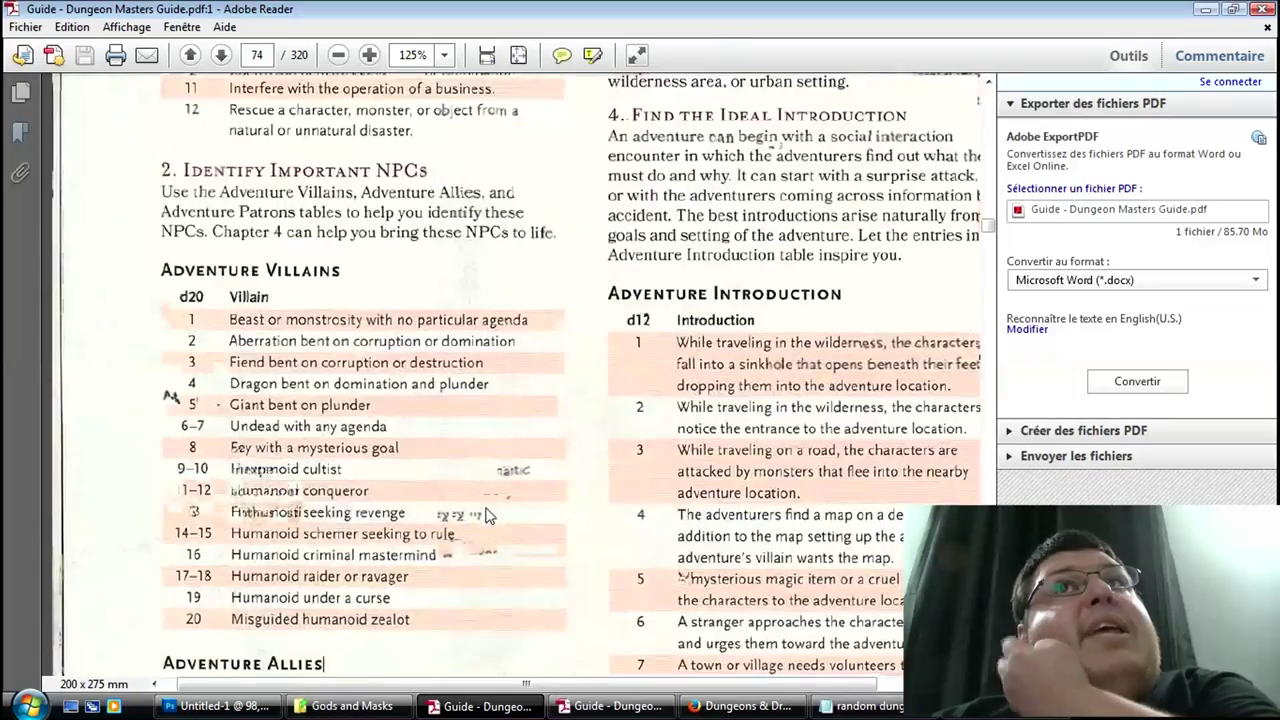
scroll(488, 514, "up", 6)
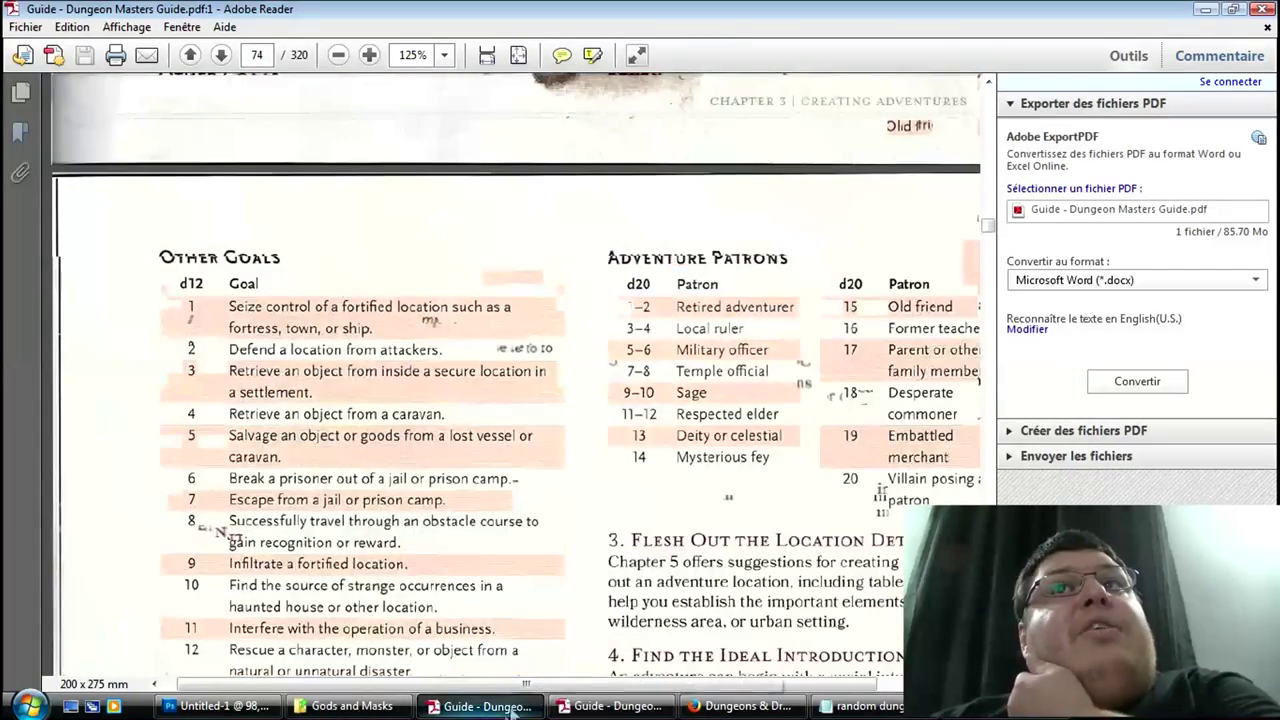
left_click_drag(526, 683, 612, 683)
scroll(686, 597, "down", 1)
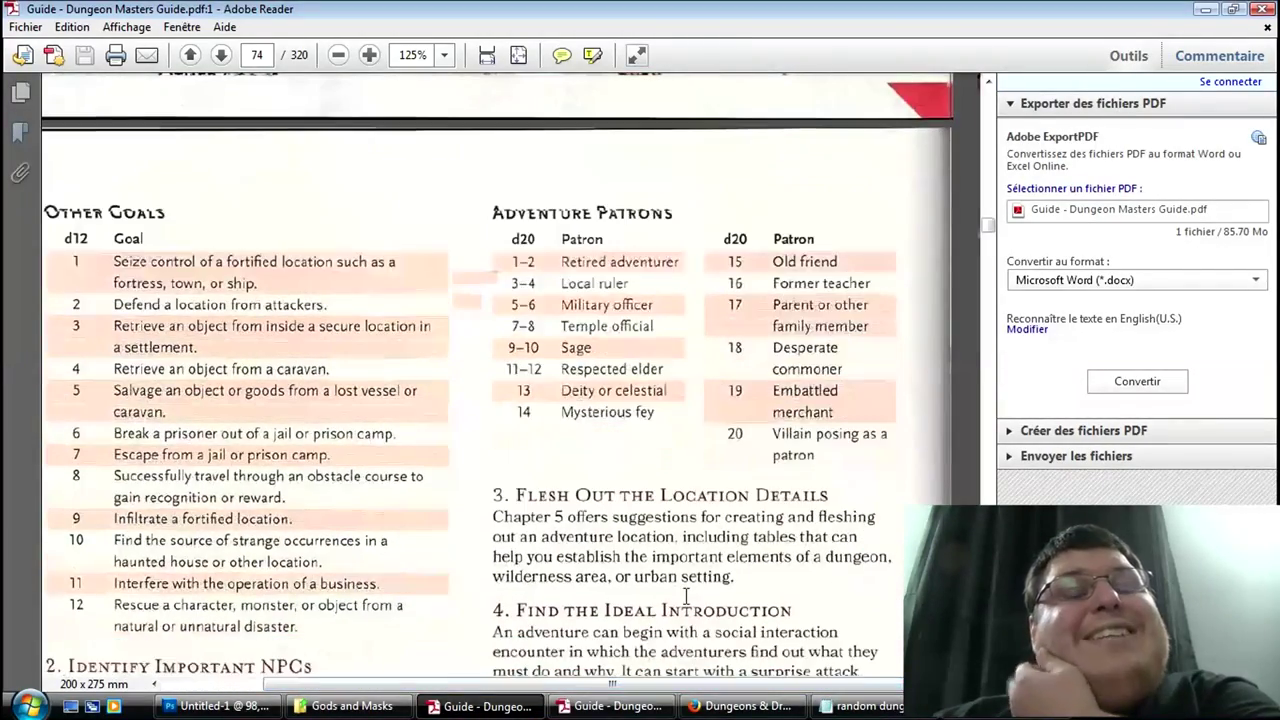
Step: Review the Adventure Patrons table on page 74 and roll one d20 in the browser's dice roller
scroll(686, 597, "down", 2)
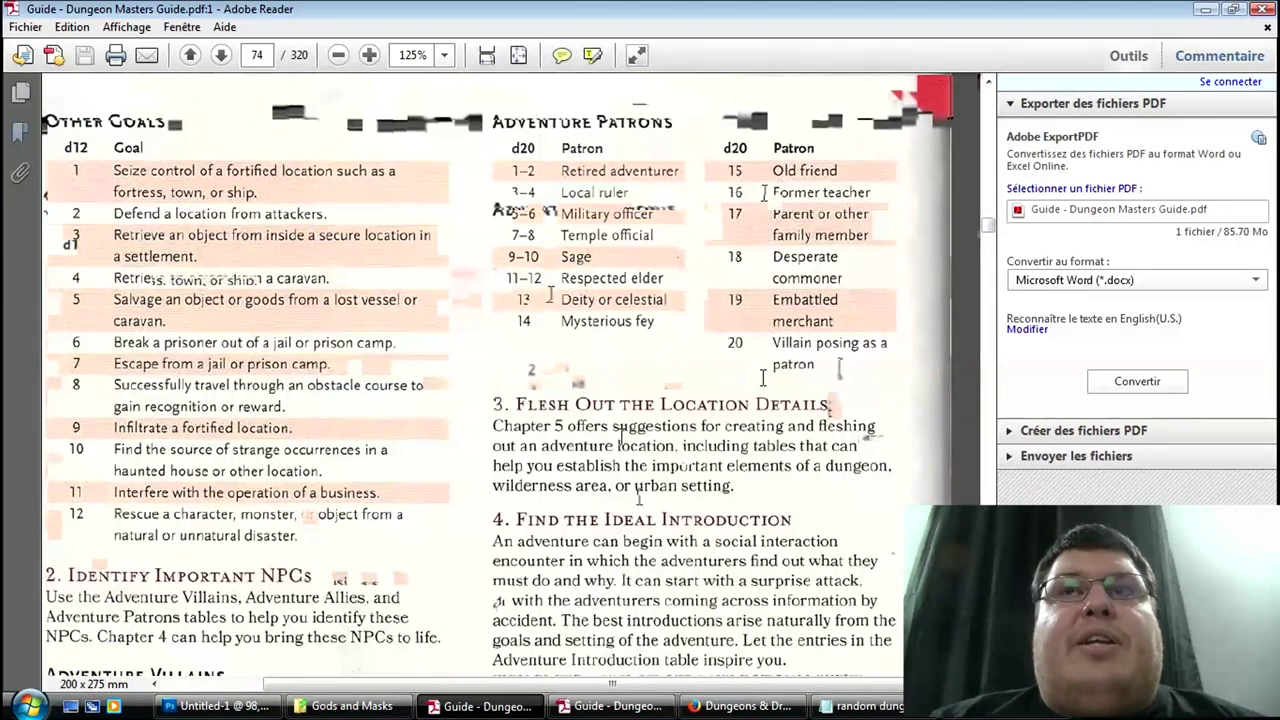
left_click_drag(816, 364, 773, 345)
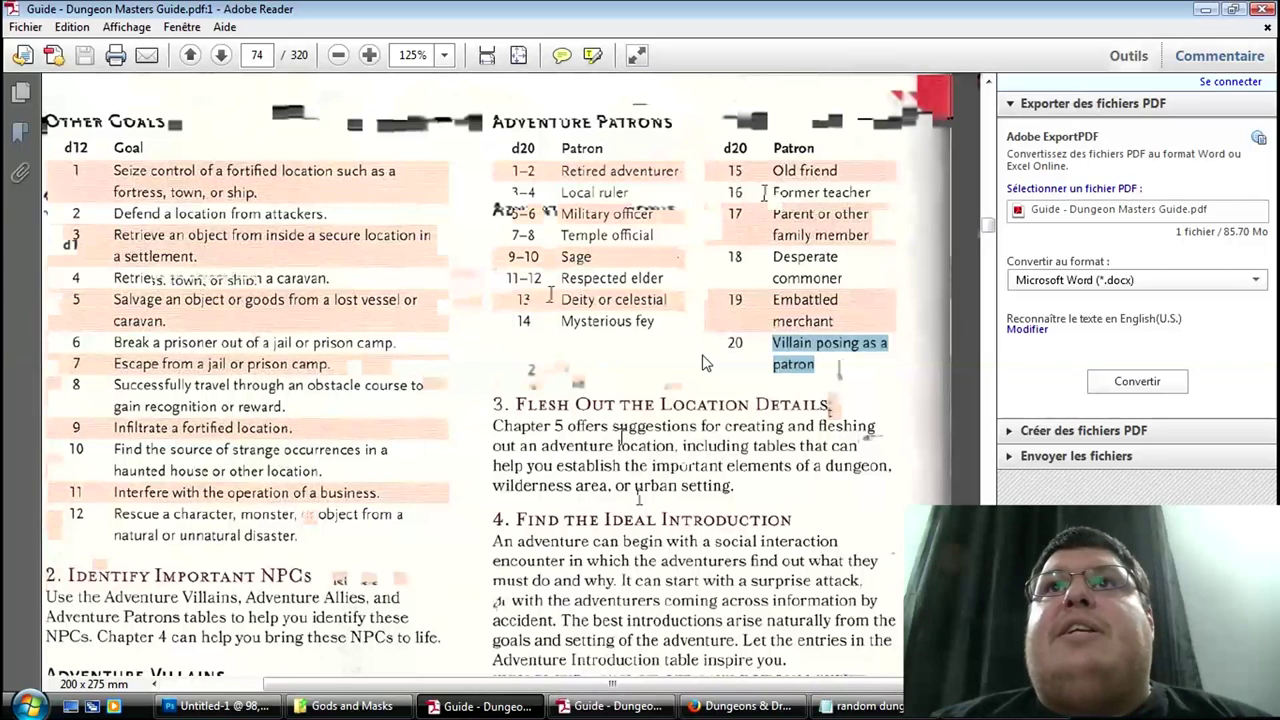
left_click(622, 374)
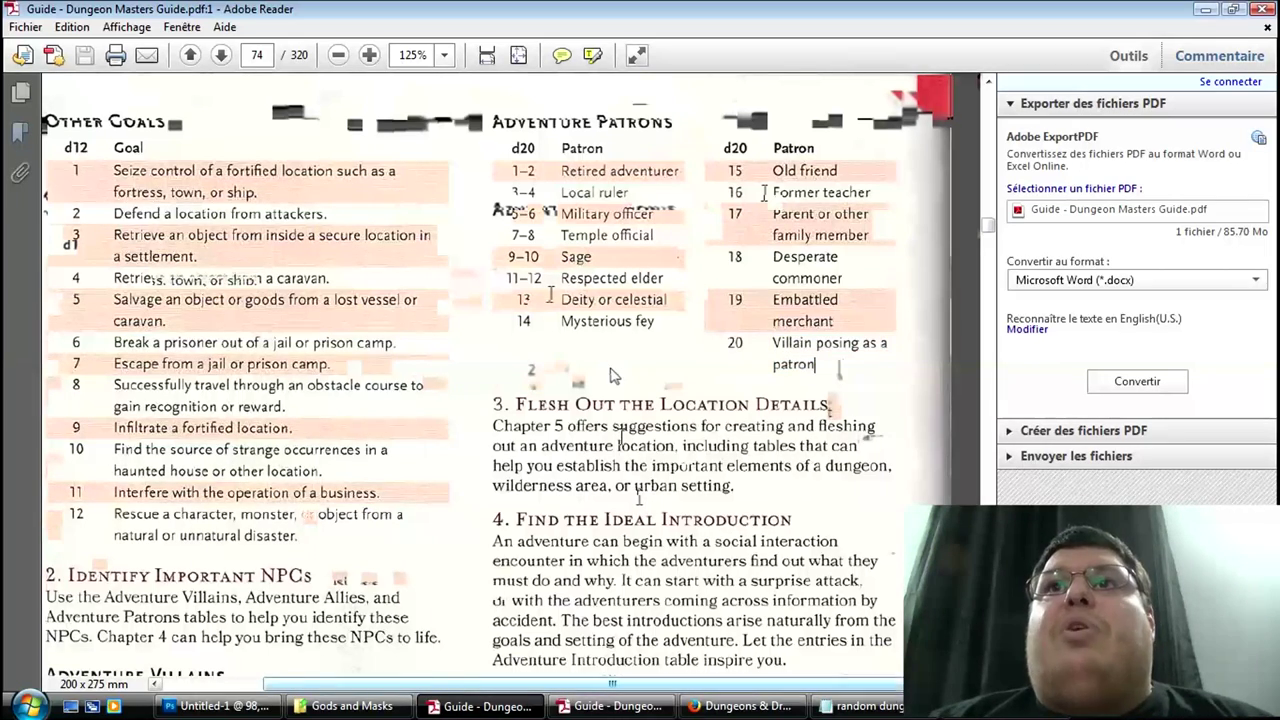
left_click(783, 712)
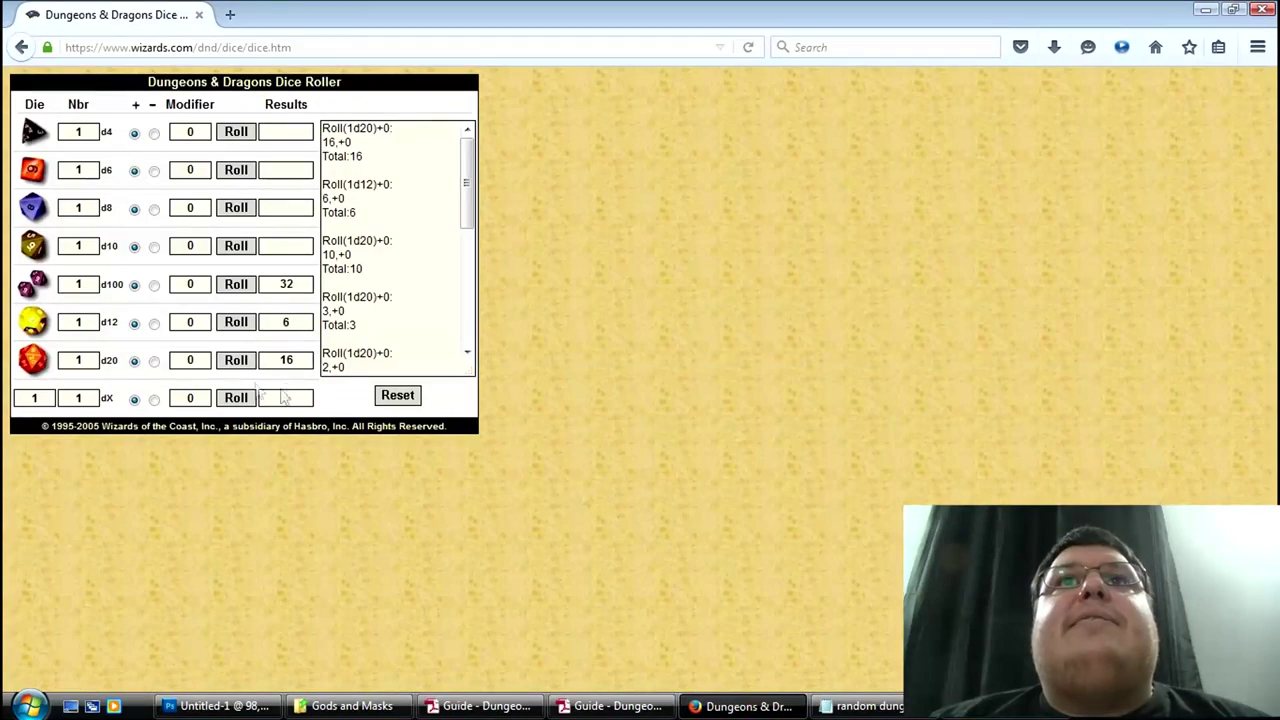
left_click(233, 362)
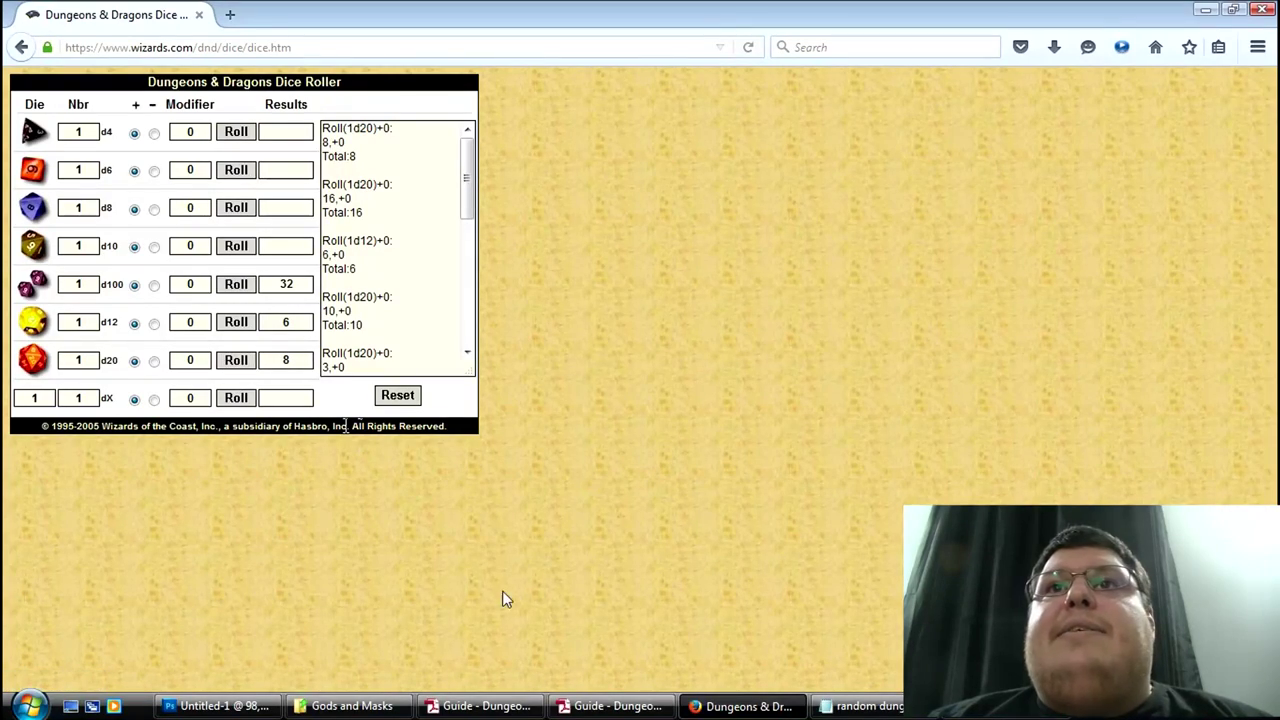
Step: Return to the guide PDF, select "Temple official" in the Adventure Patrons table, and start a "Patron :" line below the villain in the Notepad notes
left_click(505, 710)
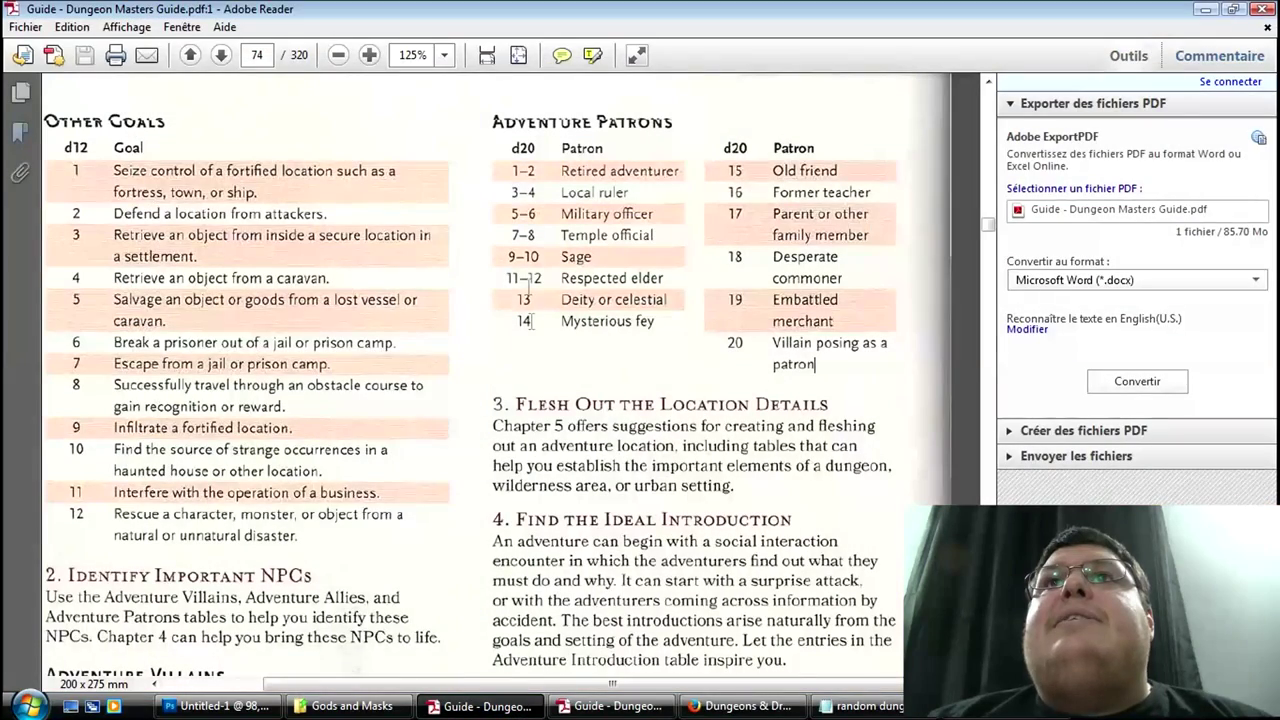
left_click_drag(658, 236, 562, 238)
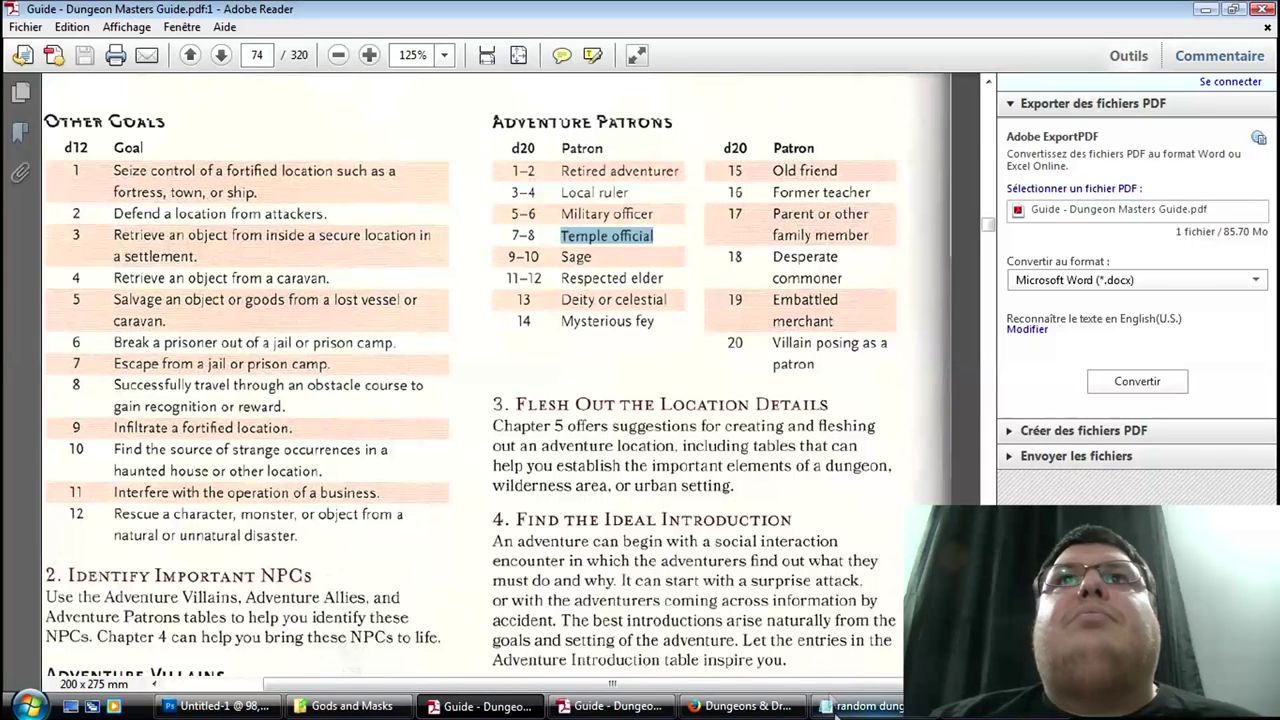
left_click(866, 706)
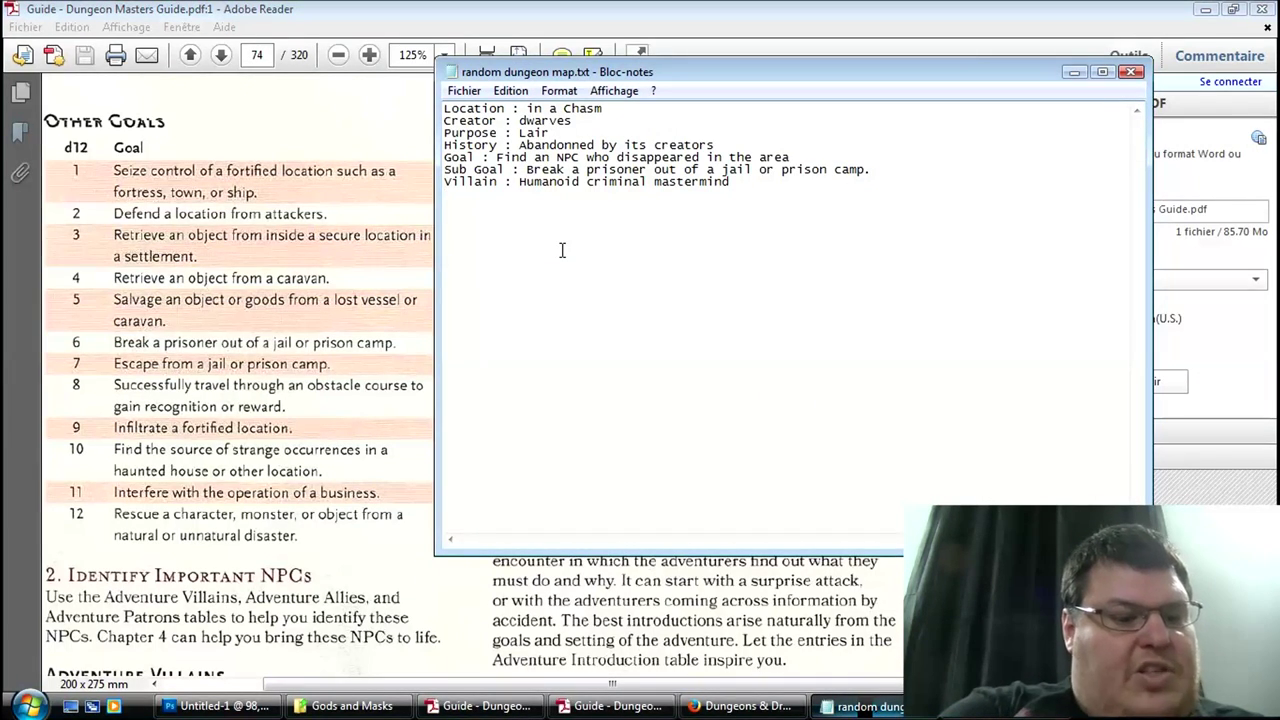
type("Patron ")
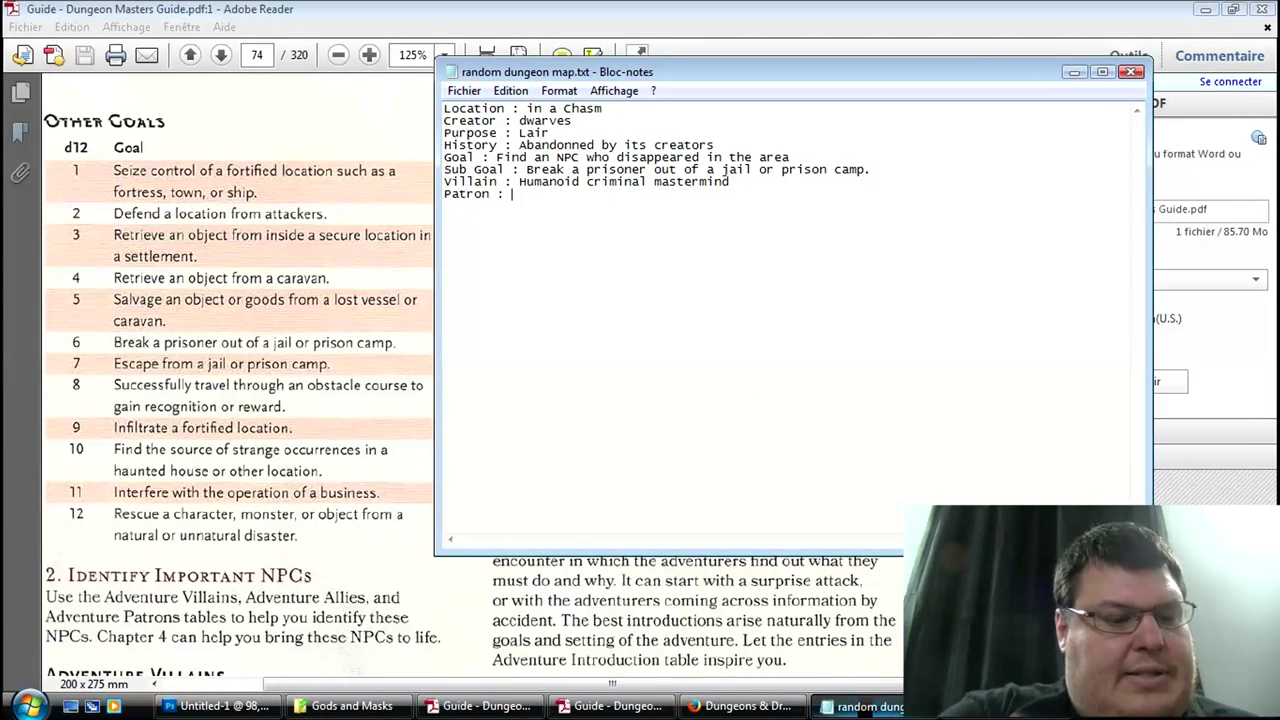
type(":")
type("Humanoid criminal mastermind")
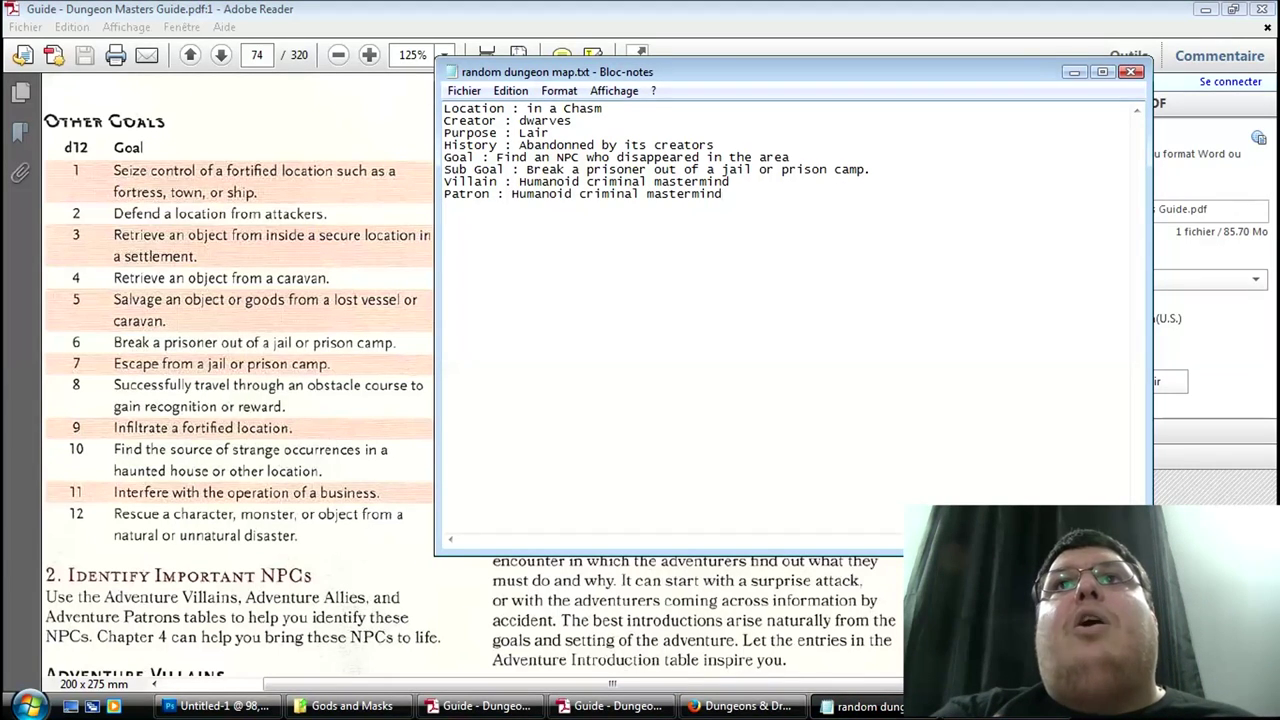
key("BackSpace")
key("BackSpace")
key("BackSpace")
key("BackSpace")
key("BackSpace")
key("BackSpace")
key("BackSpace")
key("BackSpace")
key("BackSpace")
key("BackSpace")
key("BackSpace")
key("BackSpace")
key("BackSpace")
key("BackSpace")
key("BackSpace")
key("BackSpace")
key("BackSpace")
key("BackSpace")
key("BackSpace")
key("BackSpace")
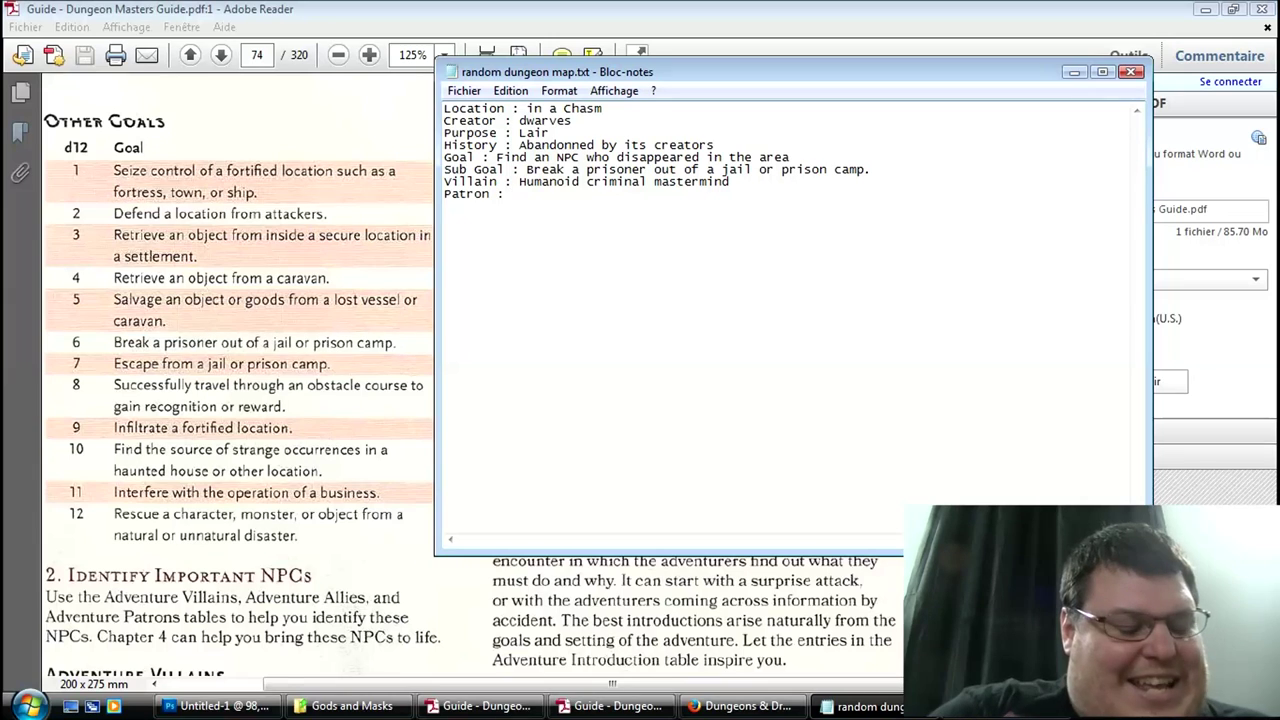
Step: Complete the patron line in the notes with "Temple Patron"
type("Temple Patron")
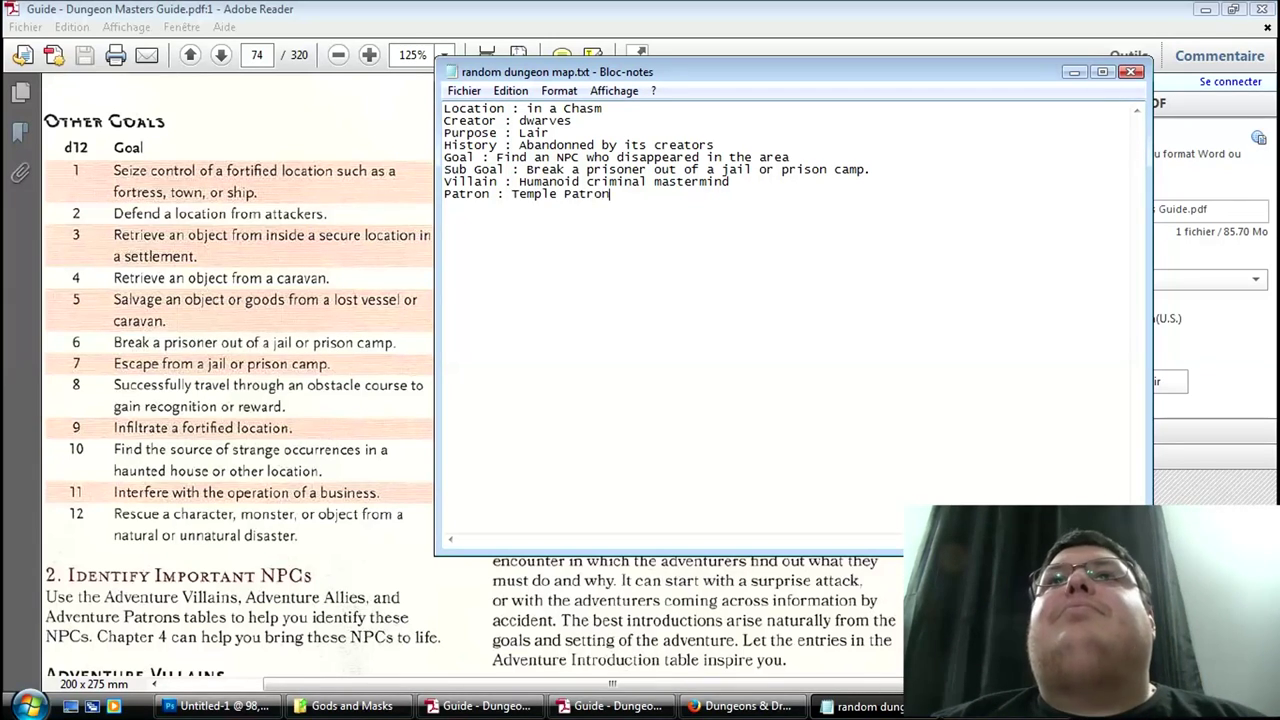
Step: Return to the guide PDF and read the location details and ideal introduction sections, including the Adventure Introduction table on page 74
left_click(528, 580)
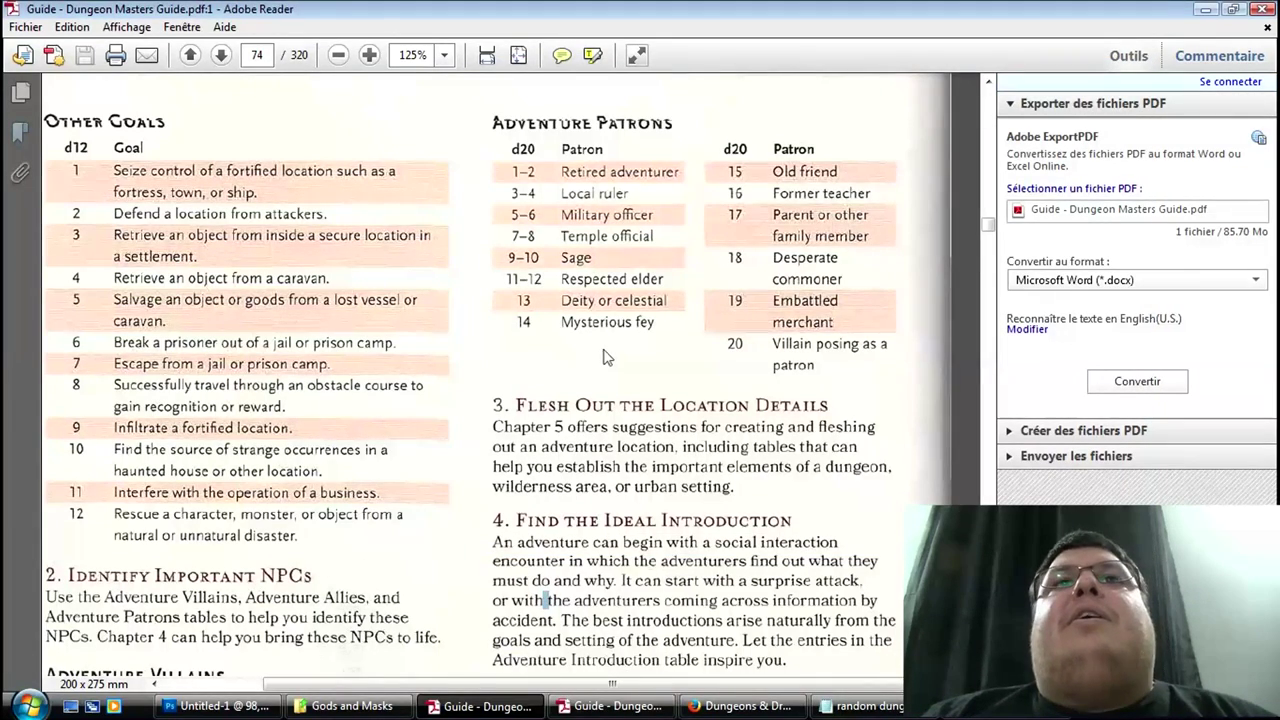
scroll(600, 418, "down", 1)
scroll(600, 418, "down", 1)
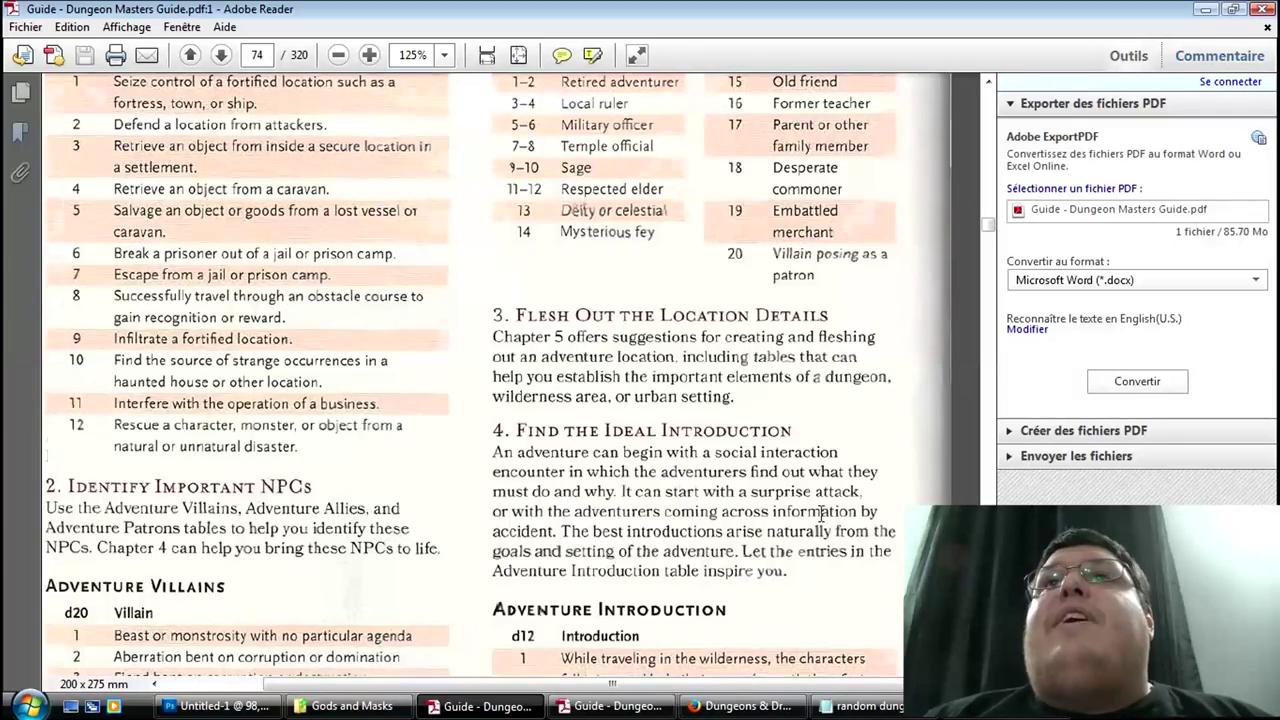
scroll(833, 516, "down", 2)
scroll(833, 516, "down", 4)
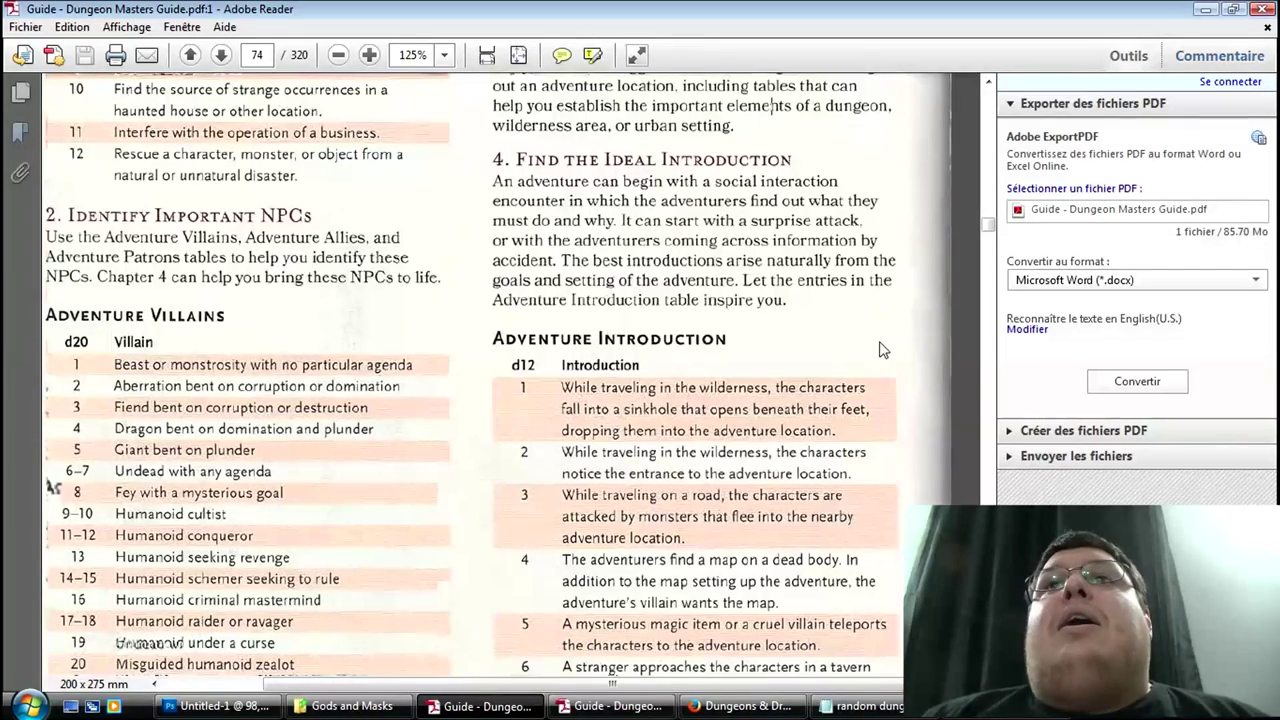
scroll(790, 308, "down", 3)
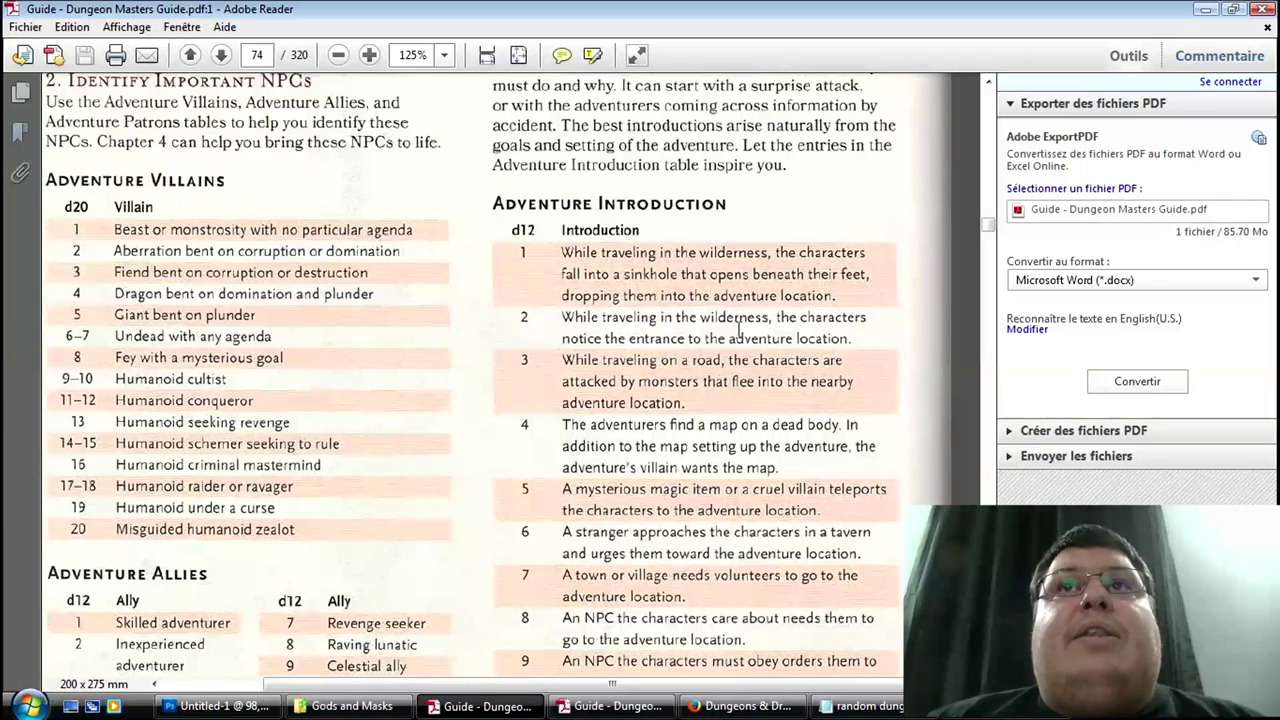
scroll(752, 301, "down", 1)
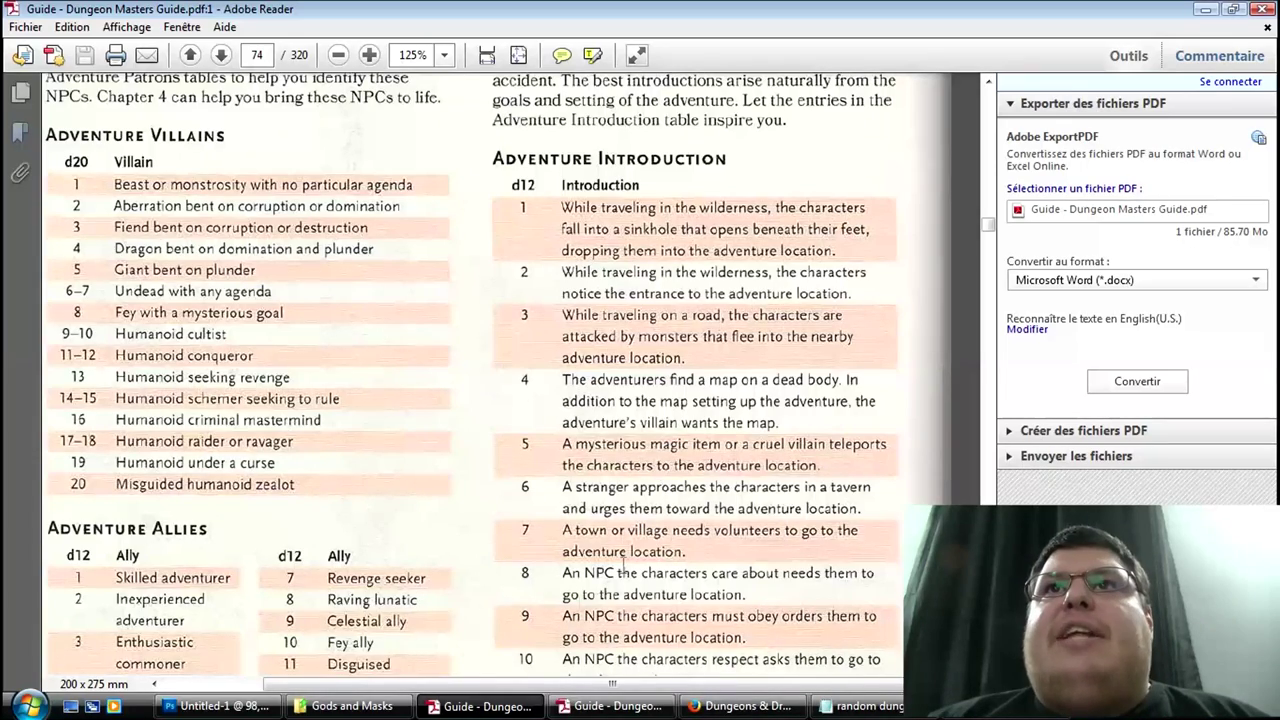
scroll(697, 482, "down", 3)
scroll(717, 526, "down", 5)
scroll(717, 526, "up", 1)
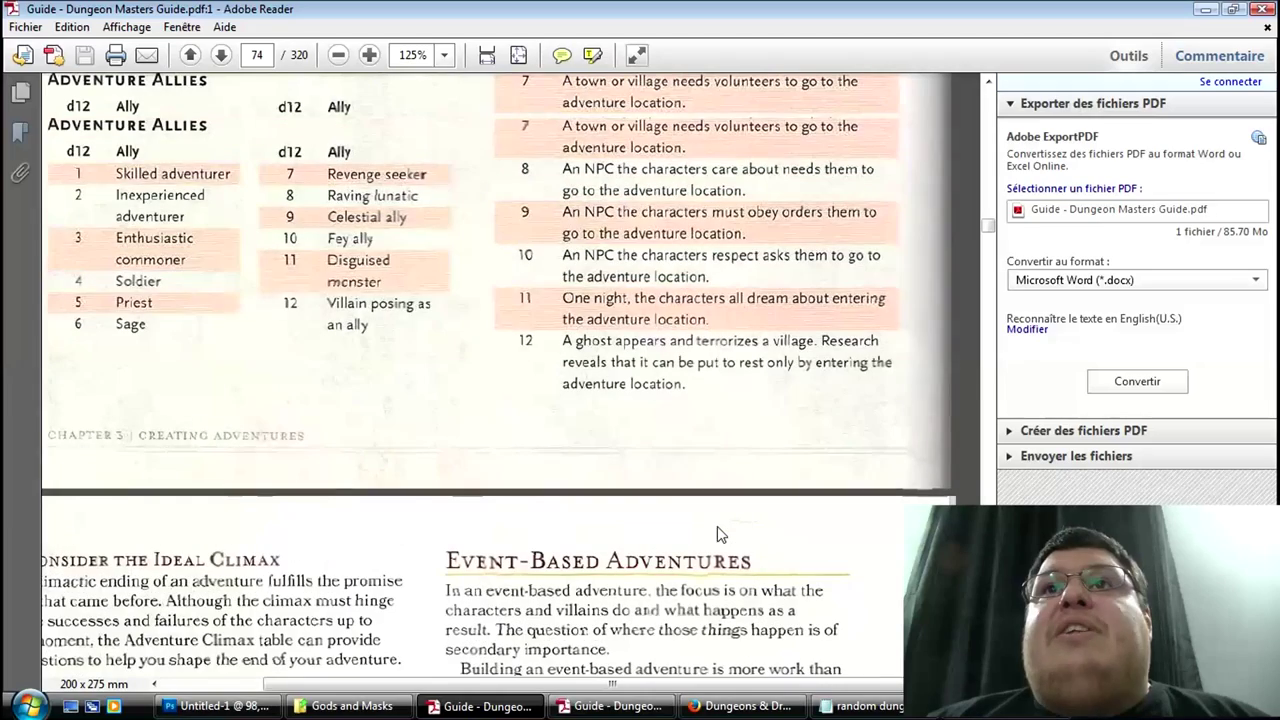
scroll(716, 580, "up", 5)
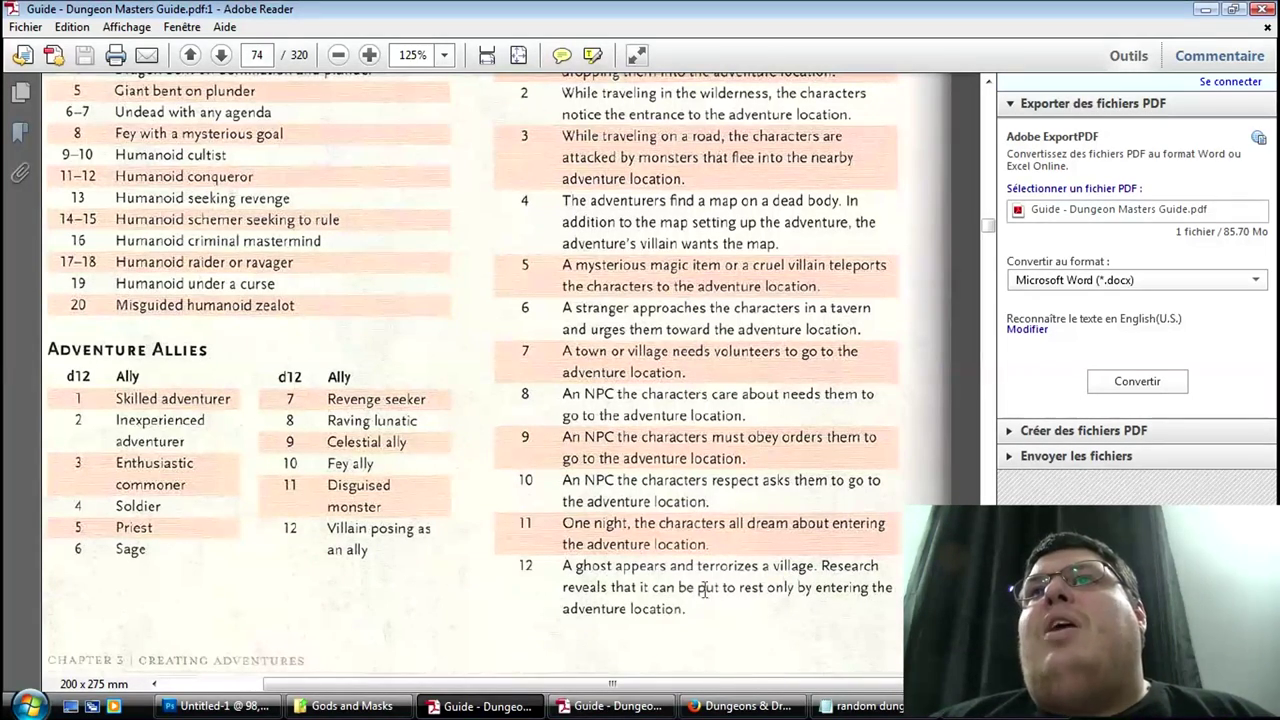
left_click_drag(700, 613, 563, 568)
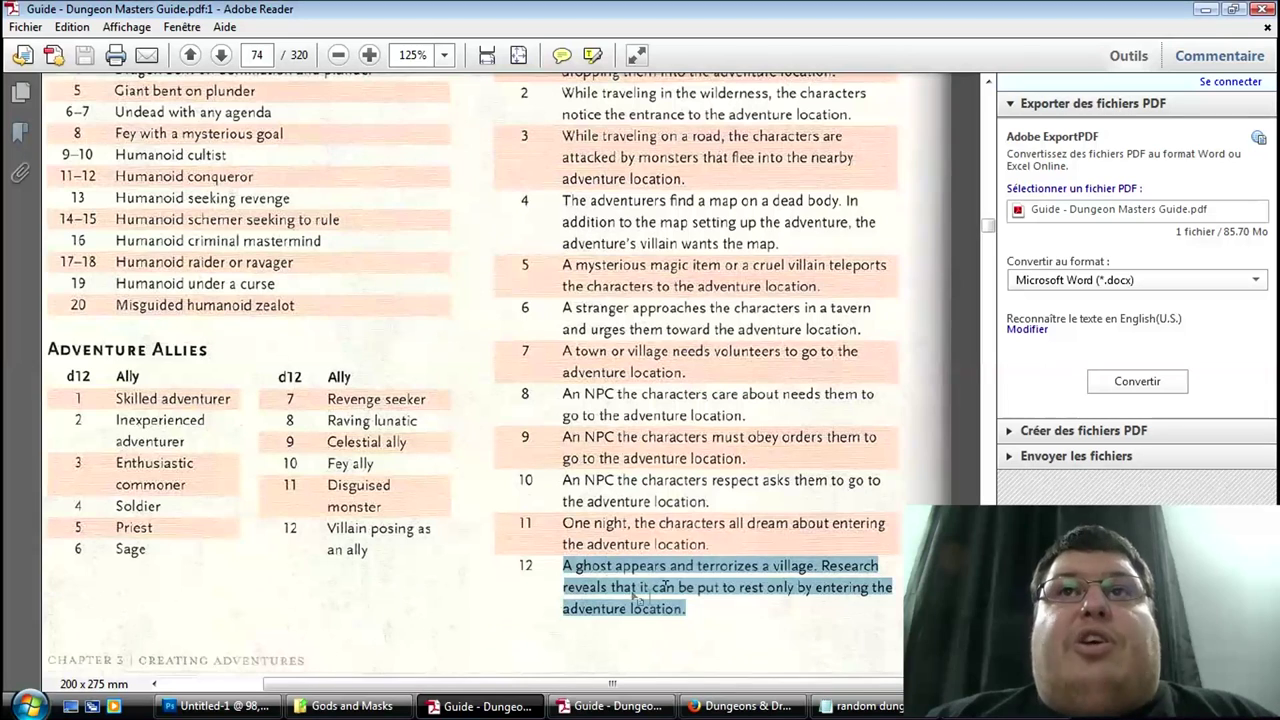
left_click(611, 572)
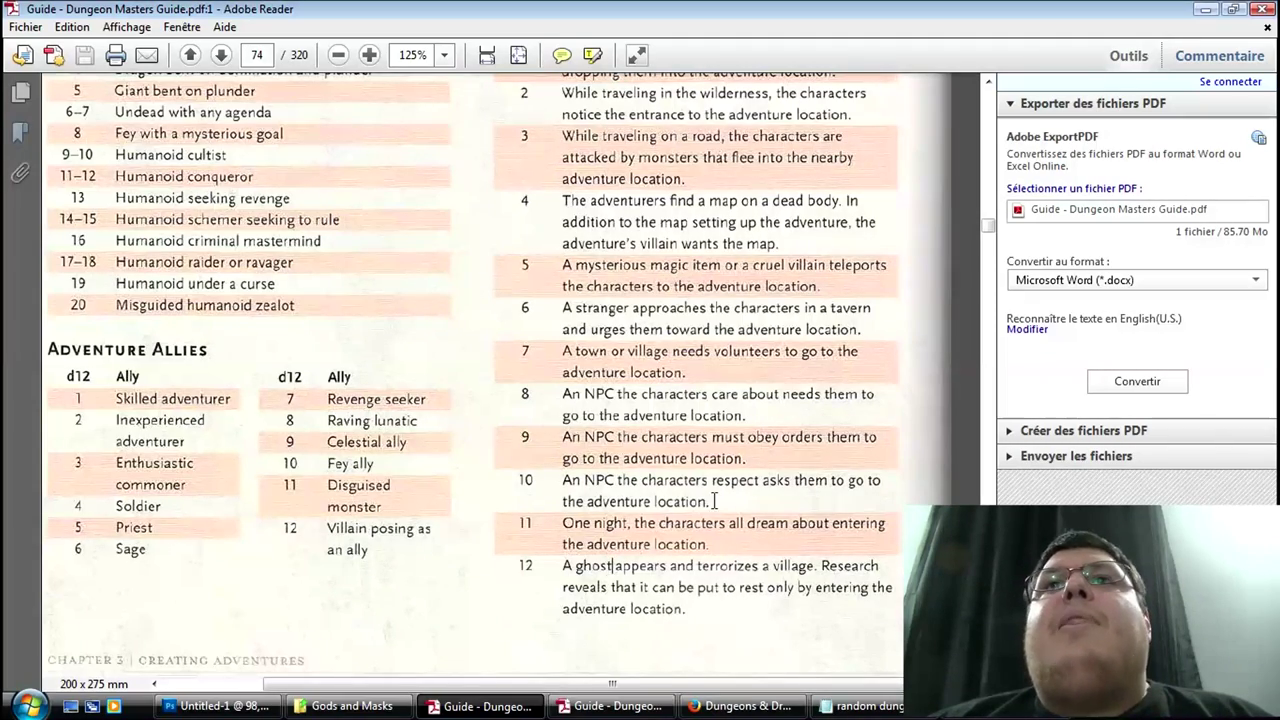
scroll(715, 490, "down", 5)
scroll(715, 490, "up", 7)
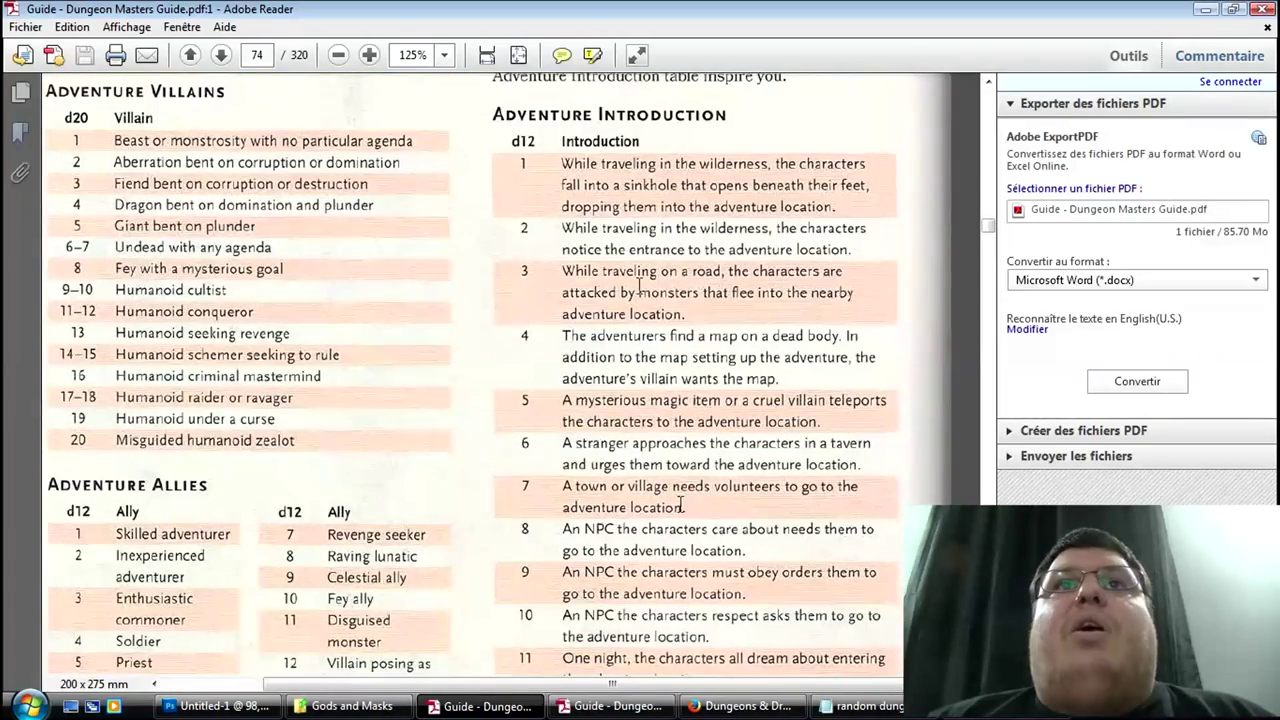
Step: Read through the twelve entries of the Adventure Climax table on page 75 of the guide
scroll(680, 505, "down", 7)
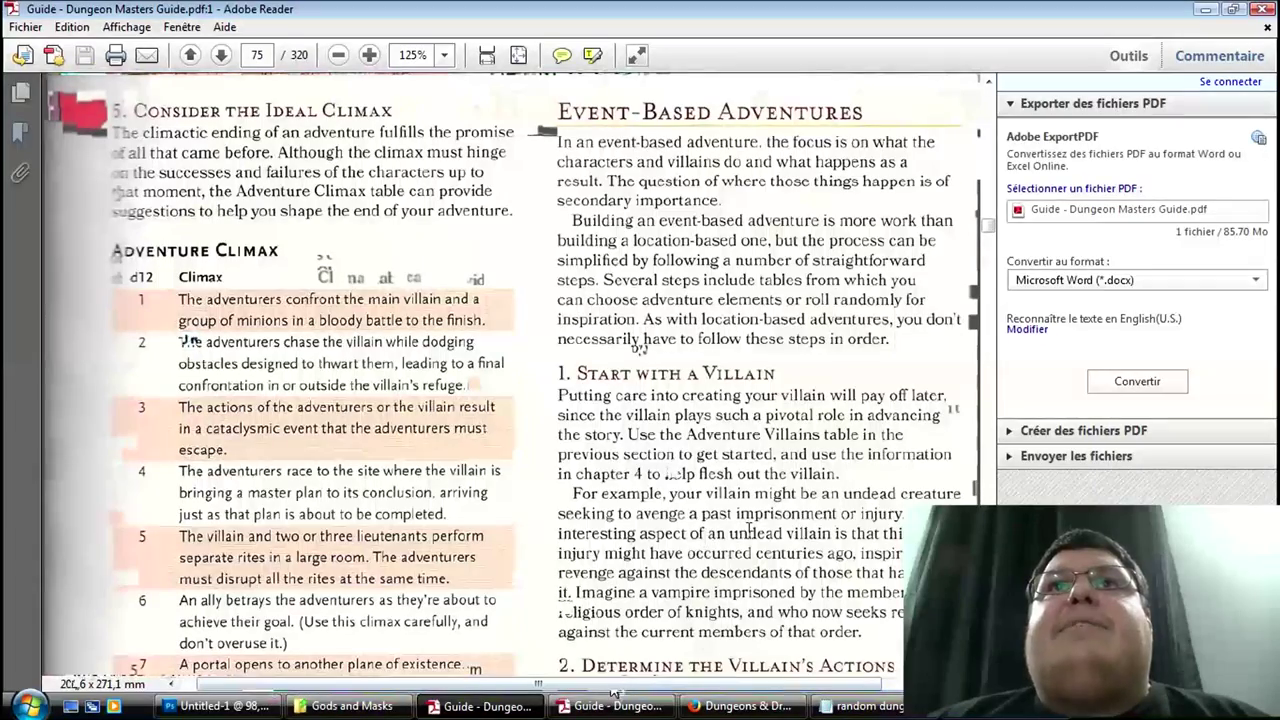
scroll(749, 530, "down", 1)
scroll(749, 530, "down", 2)
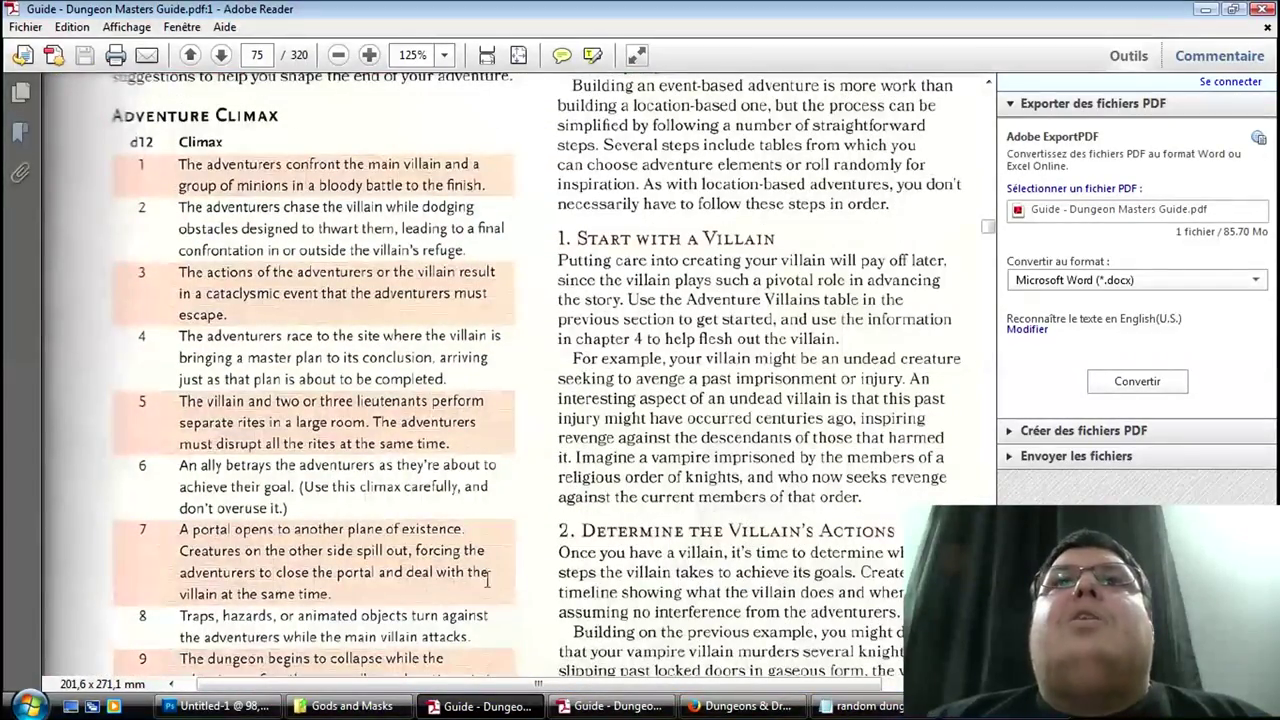
scroll(460, 378, "down", 10)
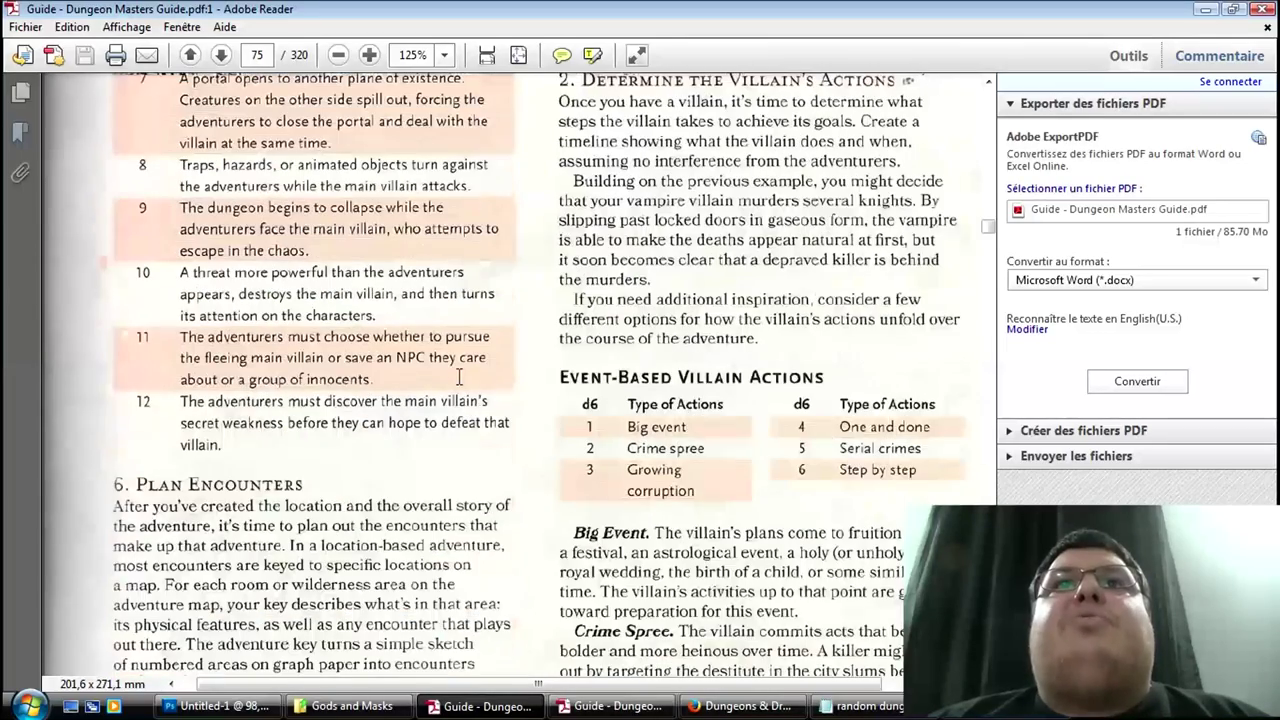
scroll(469, 485, "up", 6)
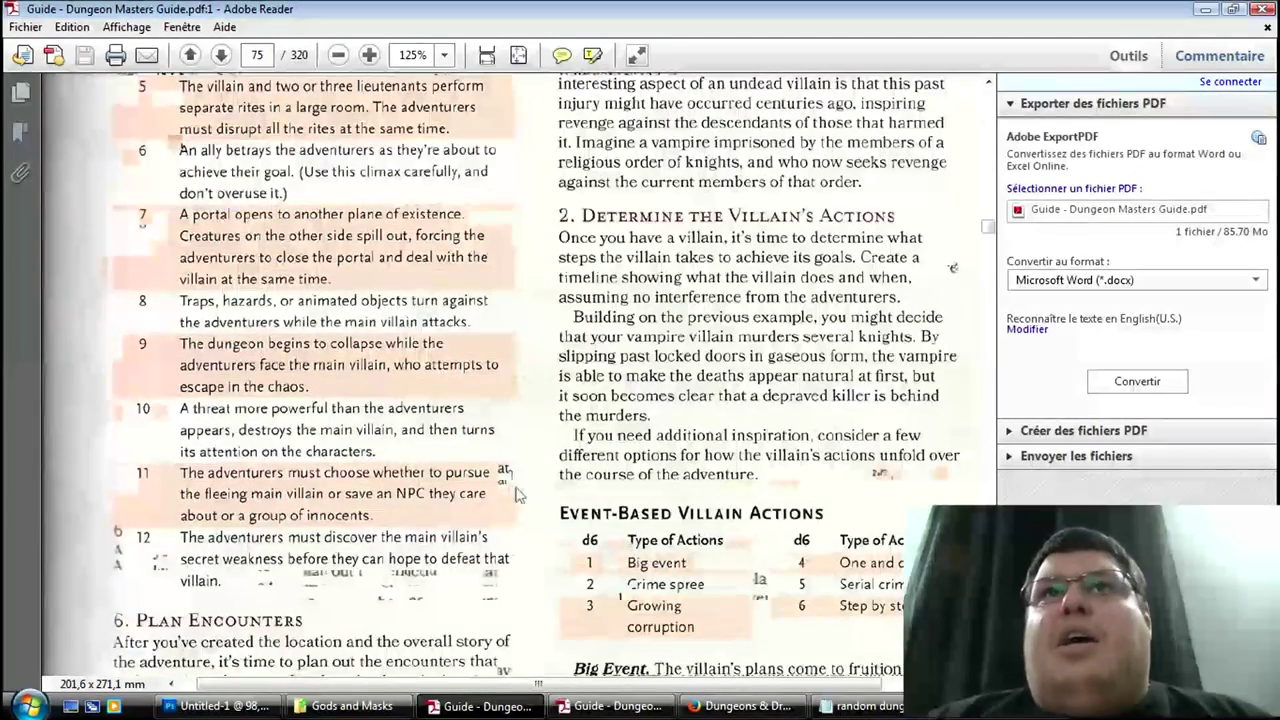
scroll(478, 462, "up", 4)
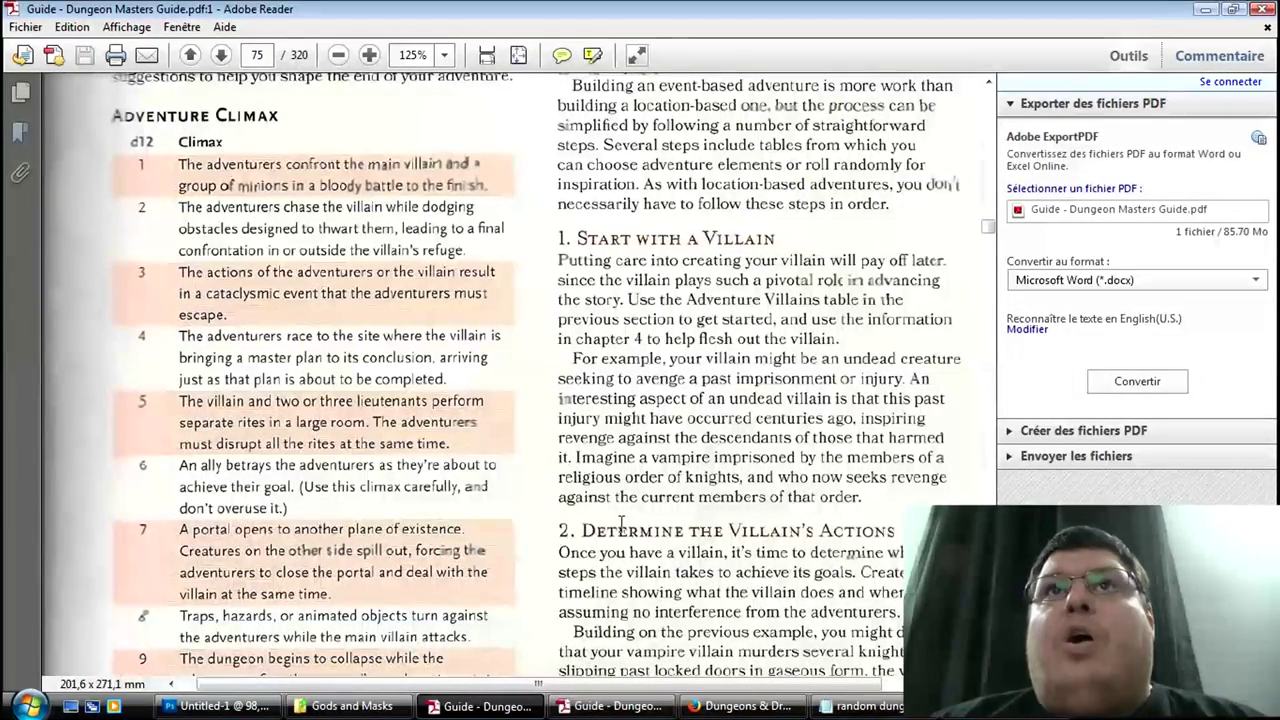
scroll(621, 521, "up", 2)
scroll(621, 521, "down", 1)
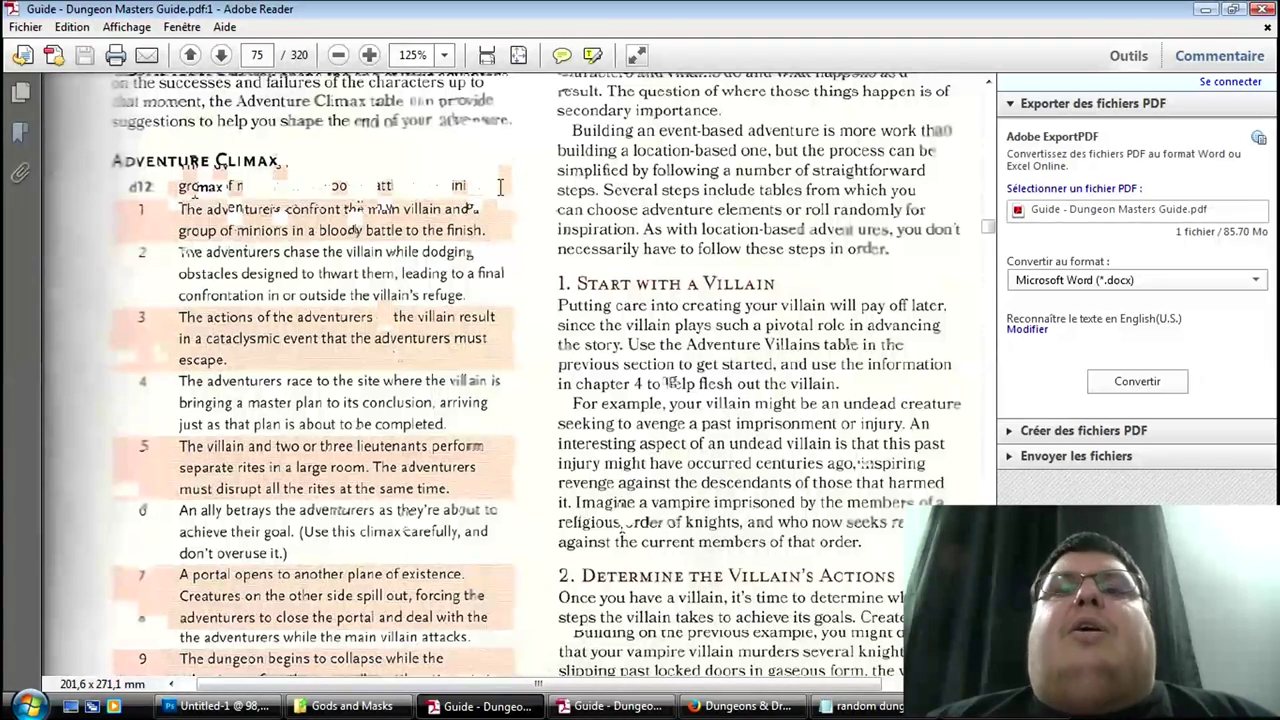
scroll(500, 187, "down", 1)
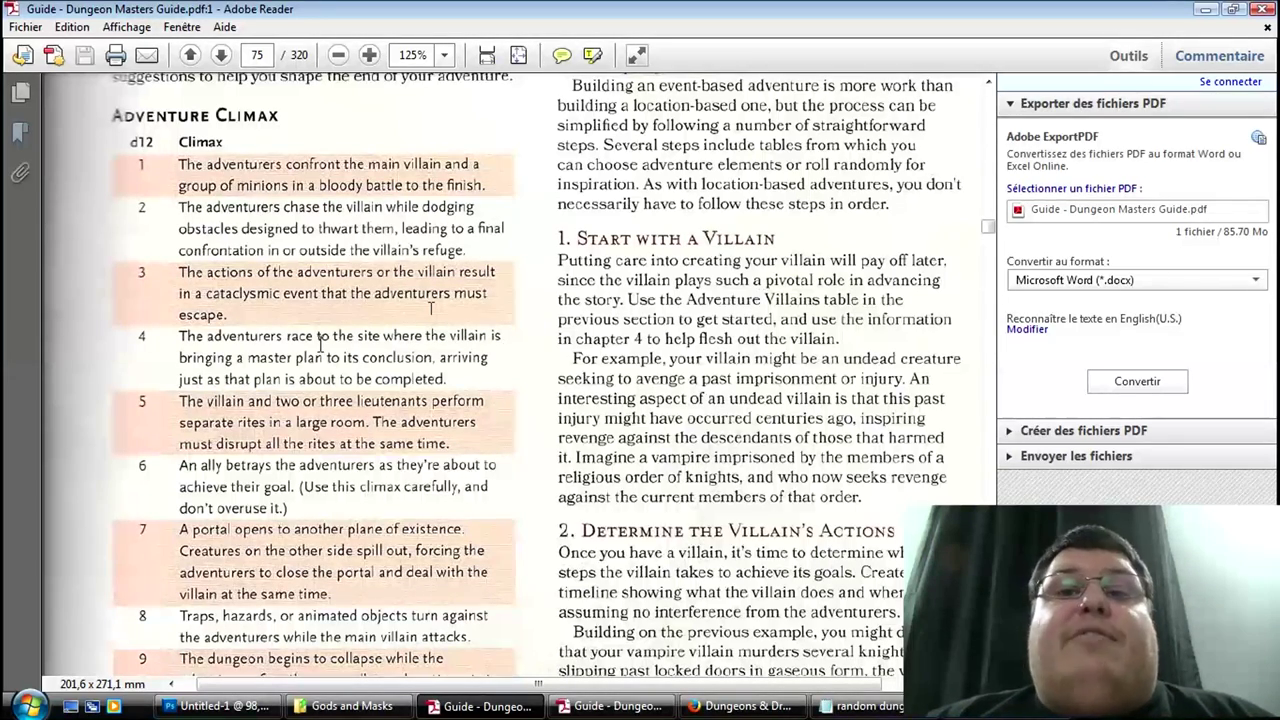
scroll(400, 450, "down", 8)
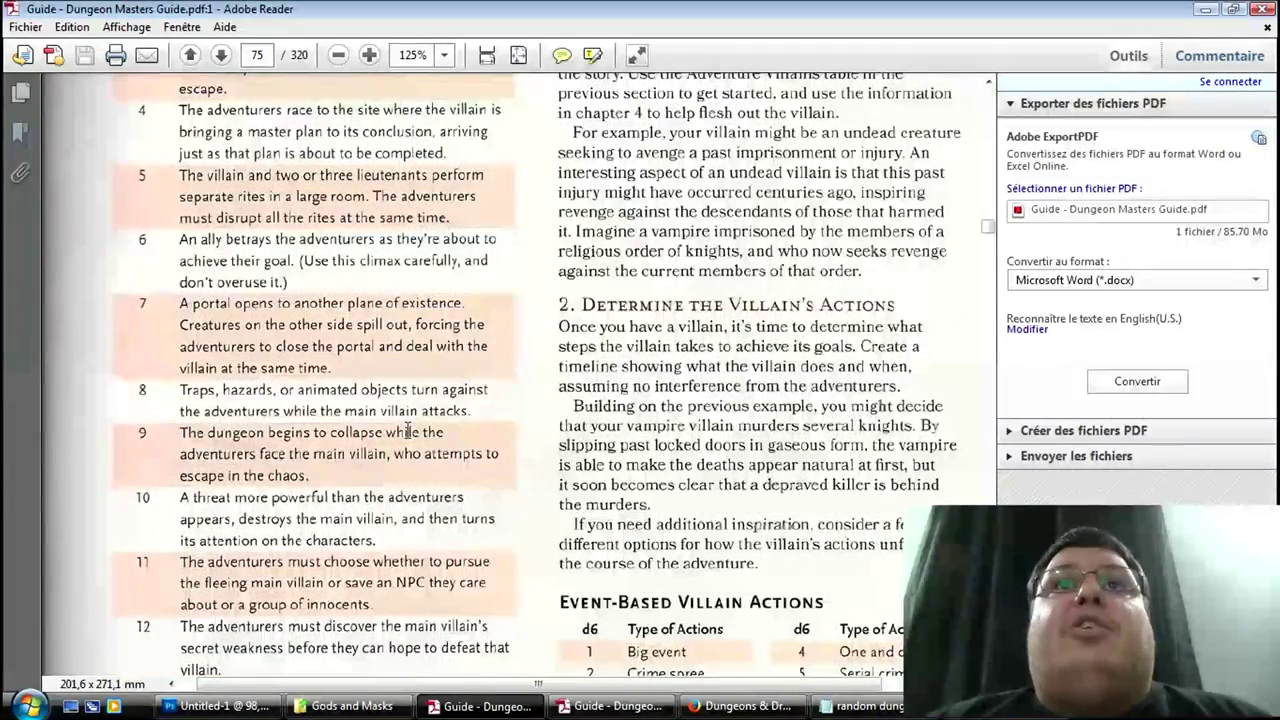
scroll(250, 165, "up", 6)
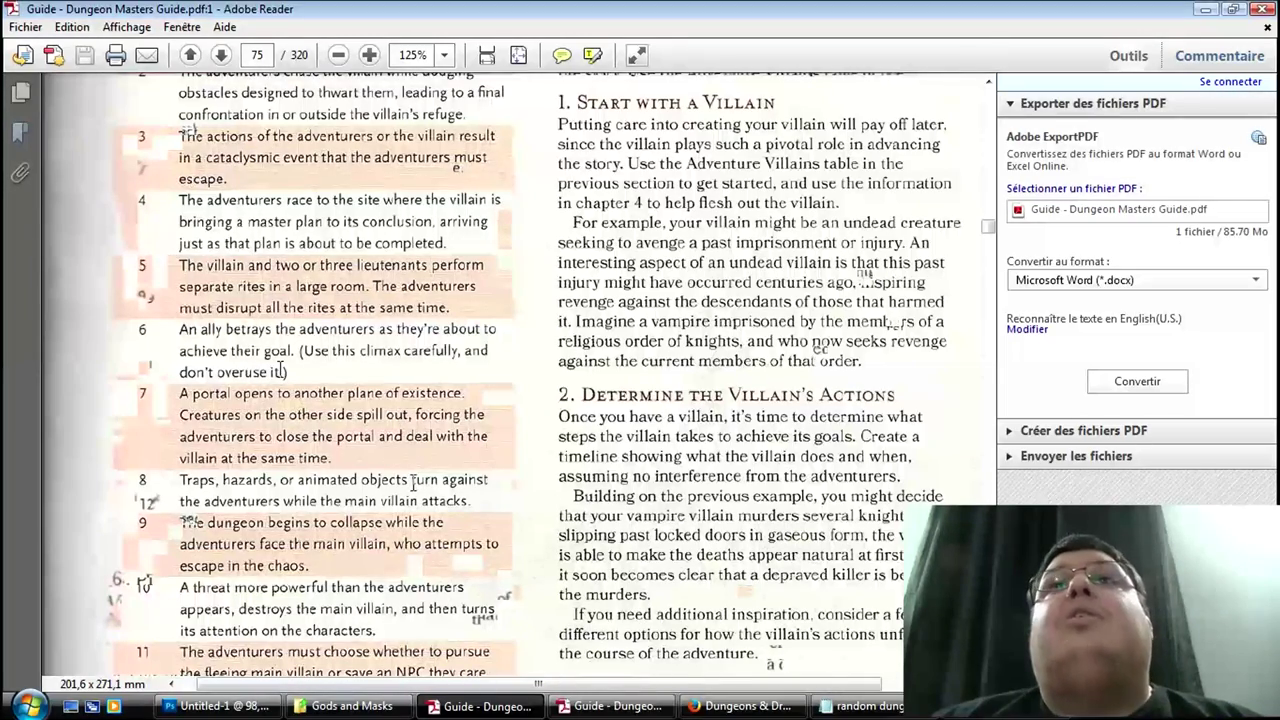
scroll(426, 461, "down", 3)
scroll(426, 461, "down", 3)
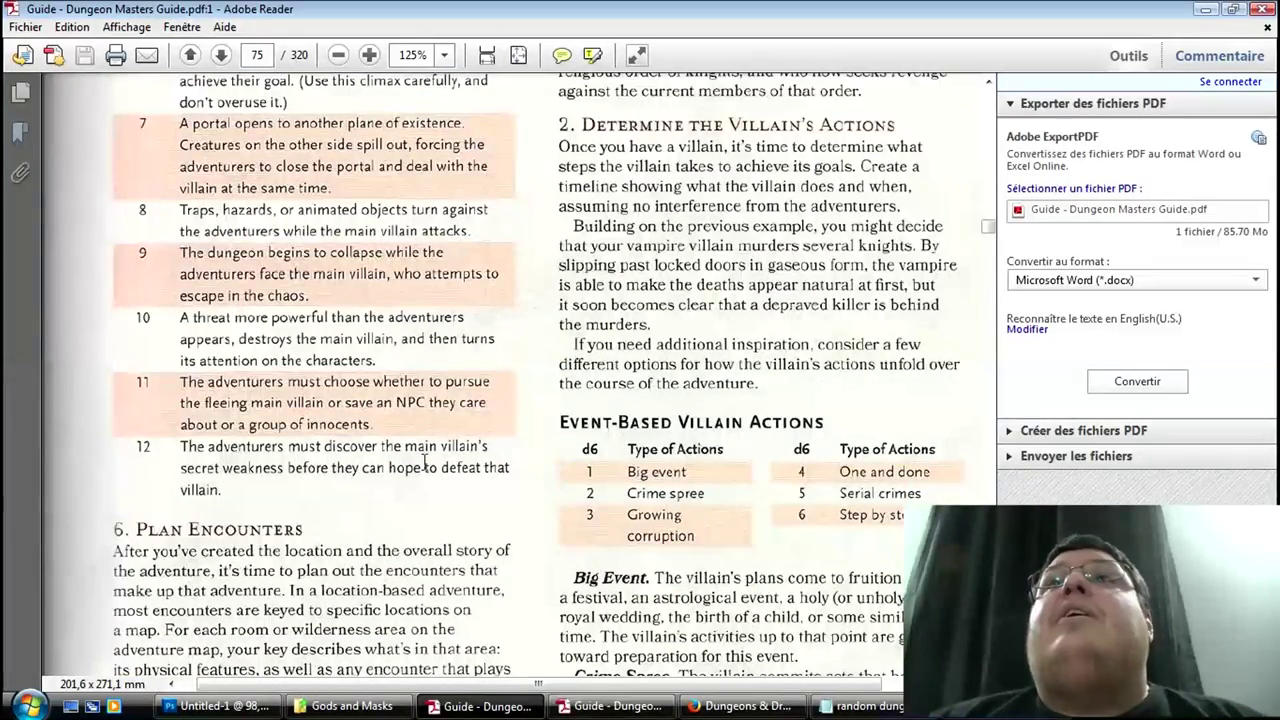
Step: Skim the event-based villain actions and goals, mysteries, intrigue and framing events sections on pages 75 to 79 of the guide
scroll(426, 461, "down", 5)
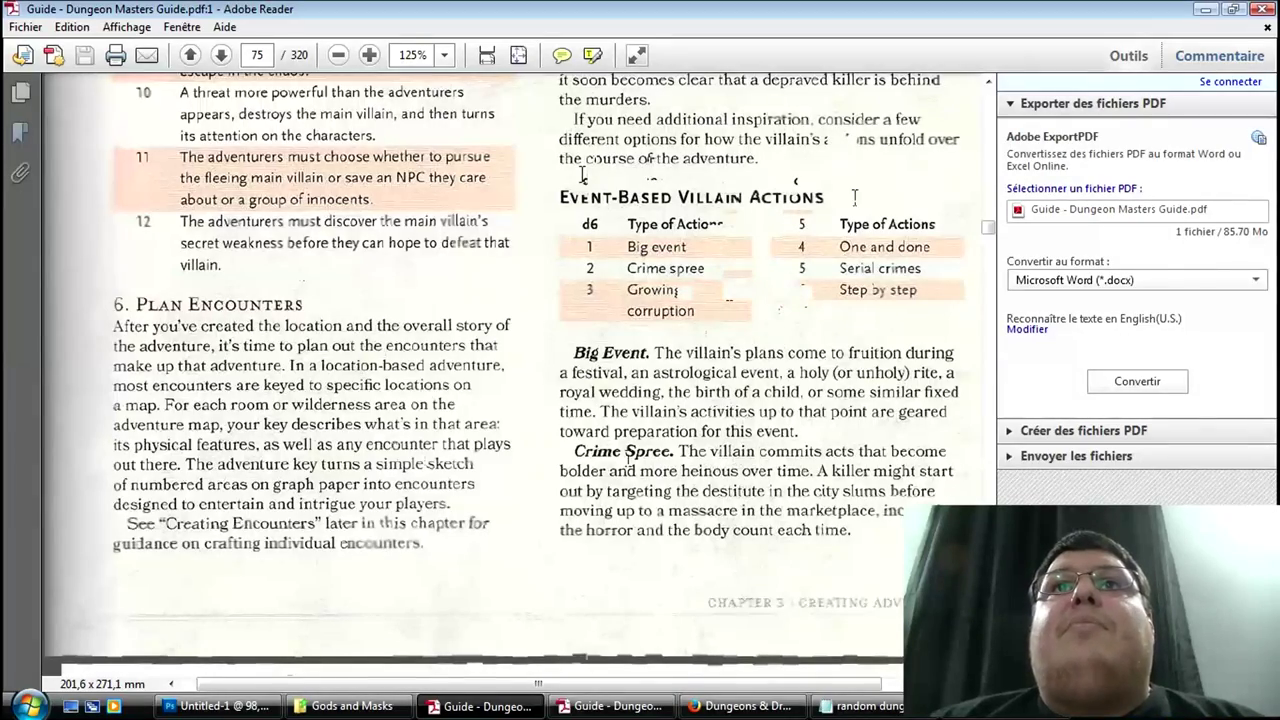
scroll(633, 431, "down", 20)
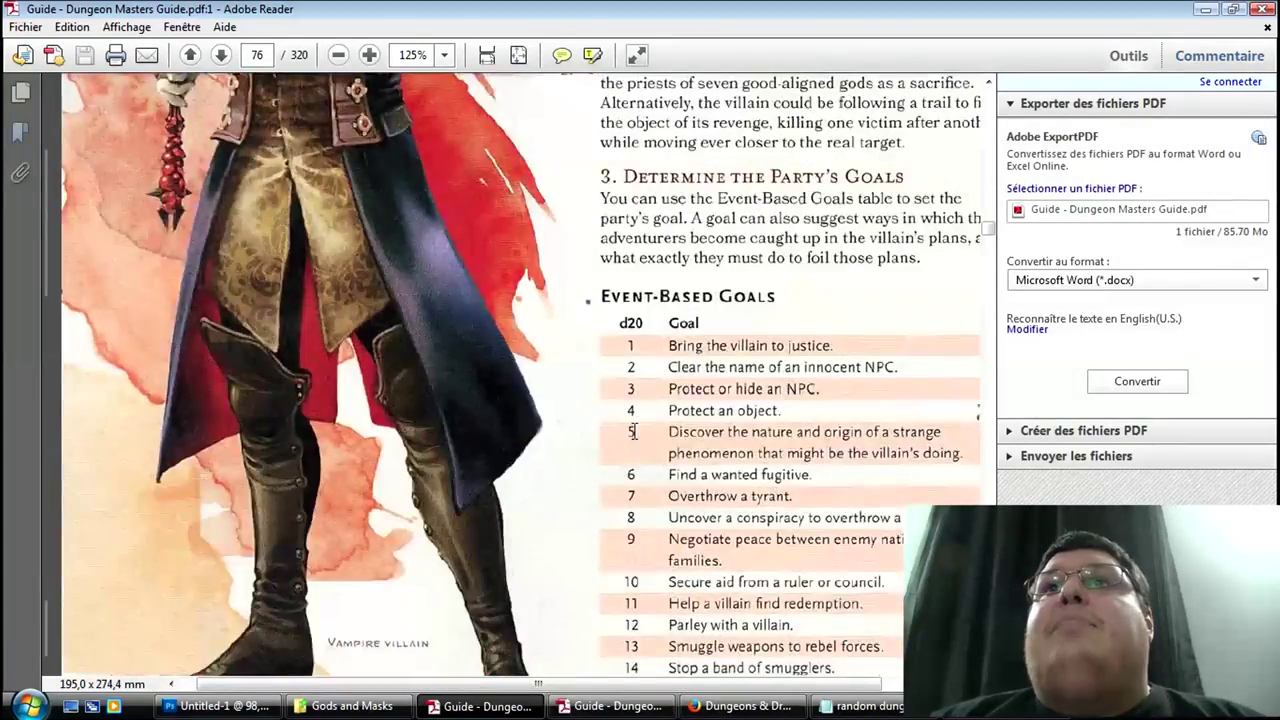
scroll(633, 431, "down", 3)
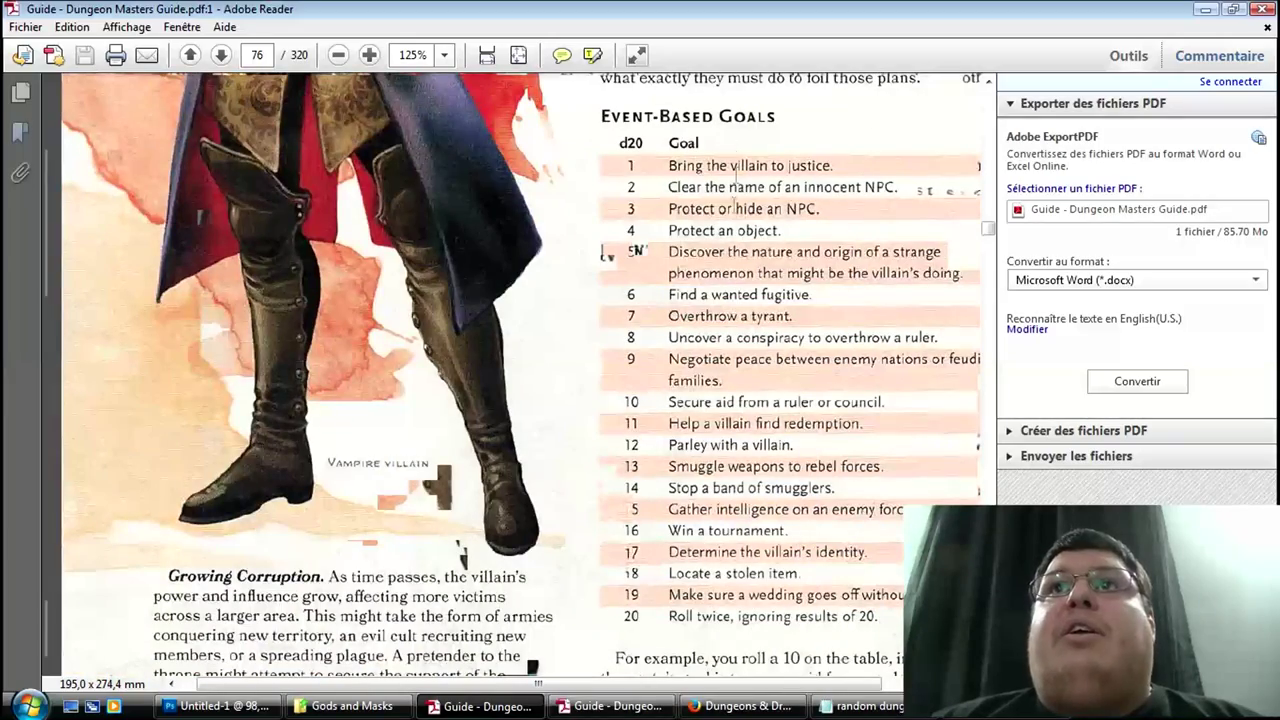
scroll(568, 404, "down", 5)
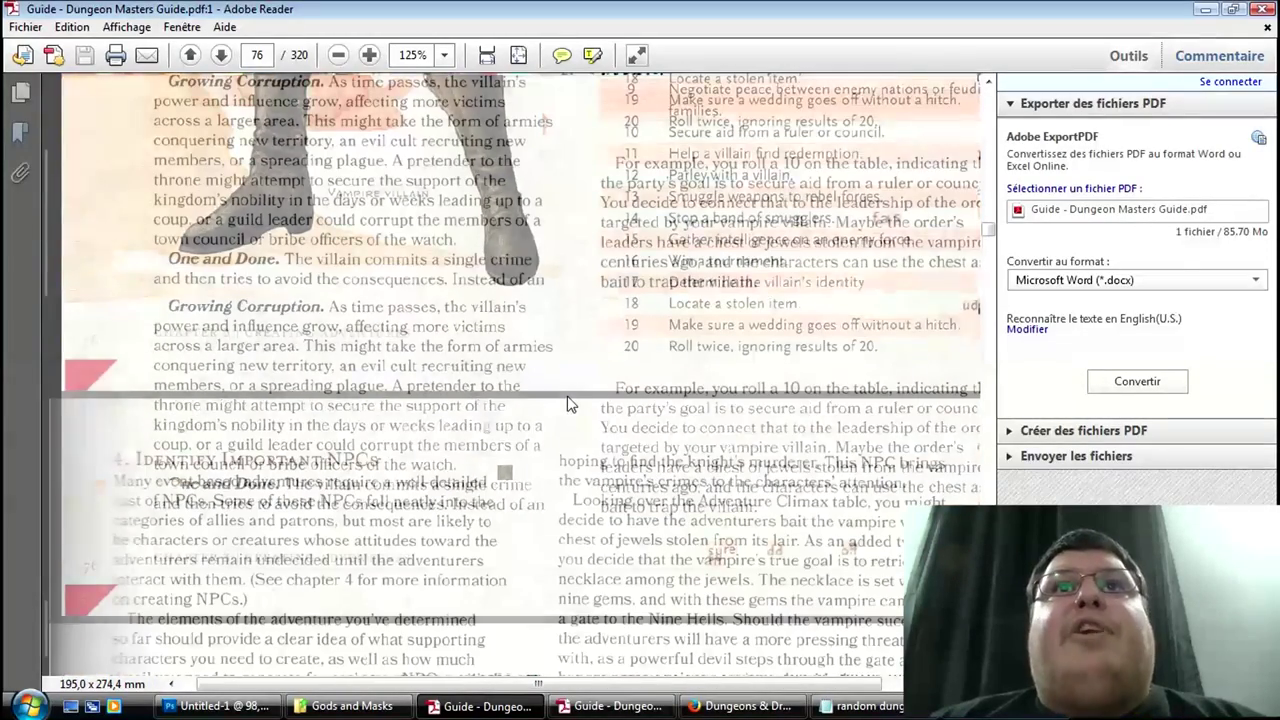
scroll(568, 404, "down", 10)
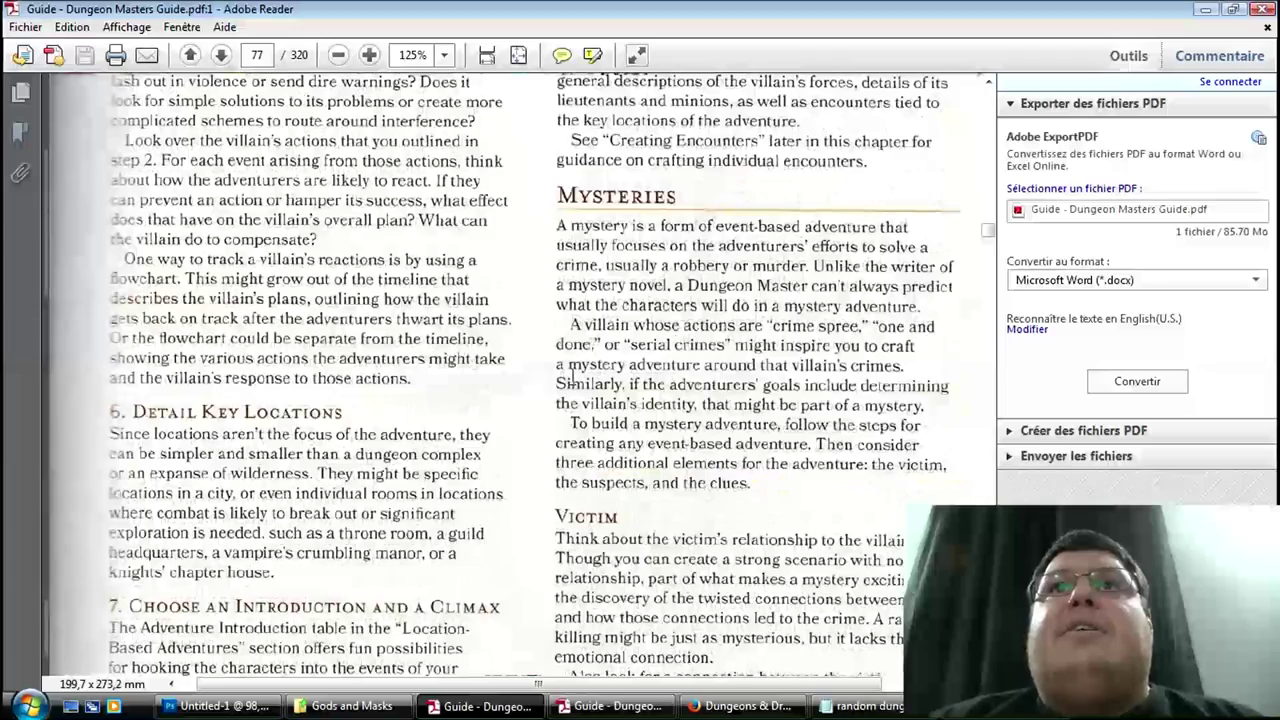
scroll(568, 378, "down", 15)
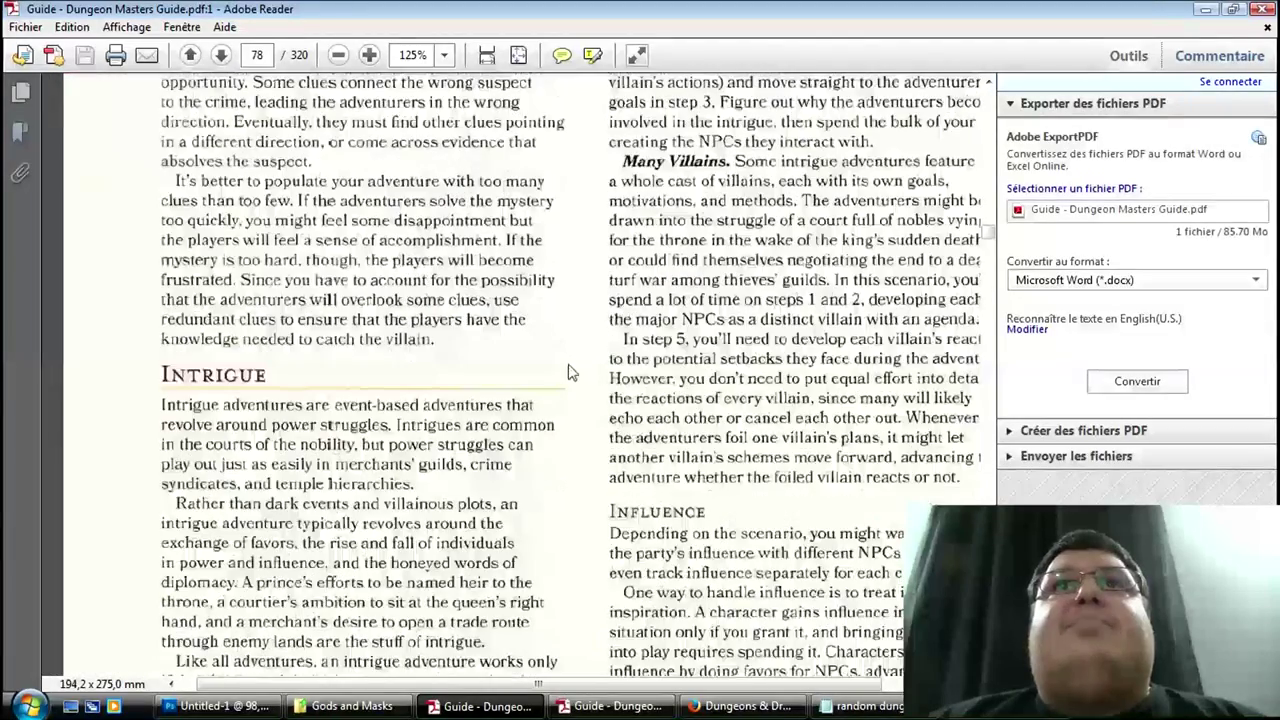
scroll(568, 372, "down", 10)
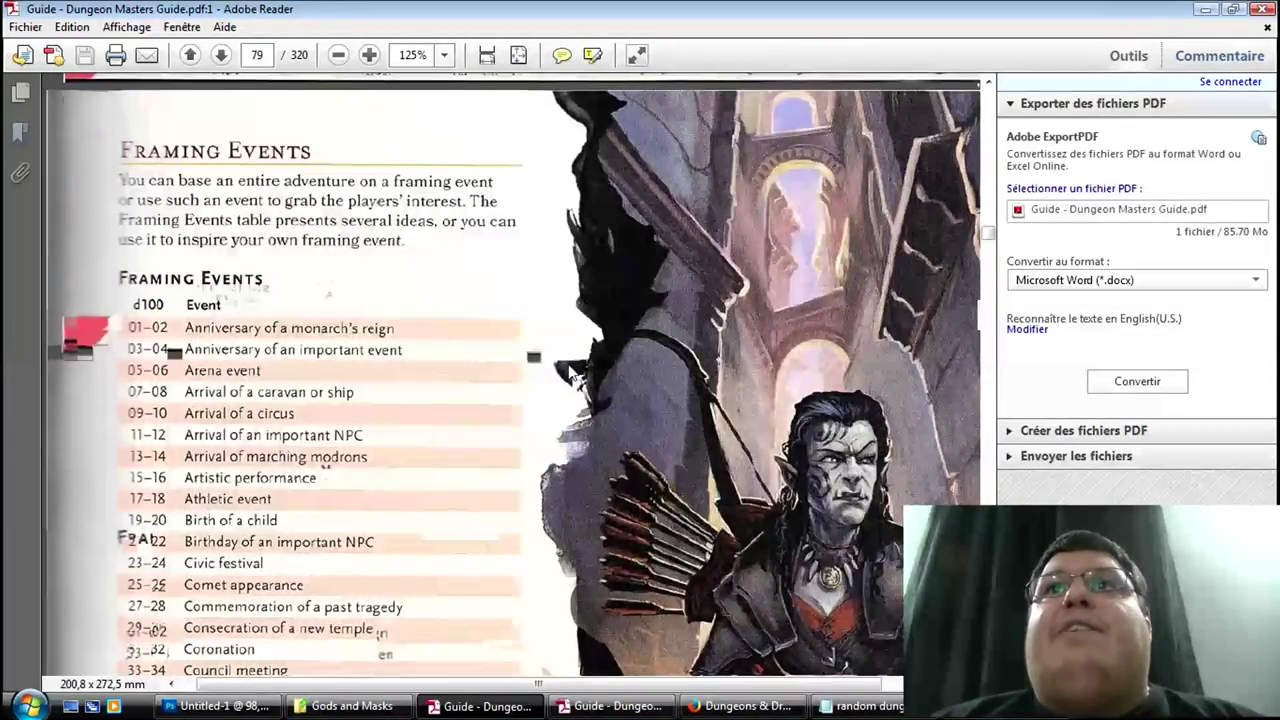
Step: Review the adventure complications on pages 79 to 81, covering moral quandaries, twists and the Side Quests table
scroll(568, 372, "down", 8)
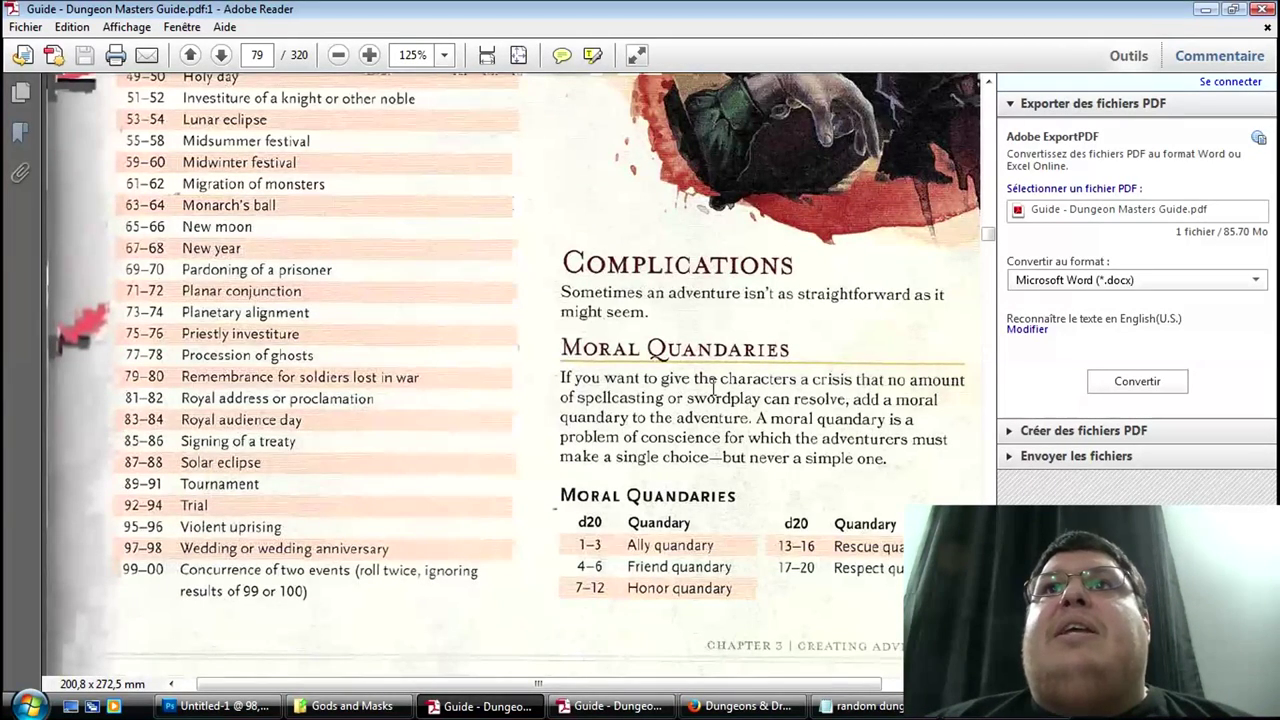
scroll(713, 386, "down", 10)
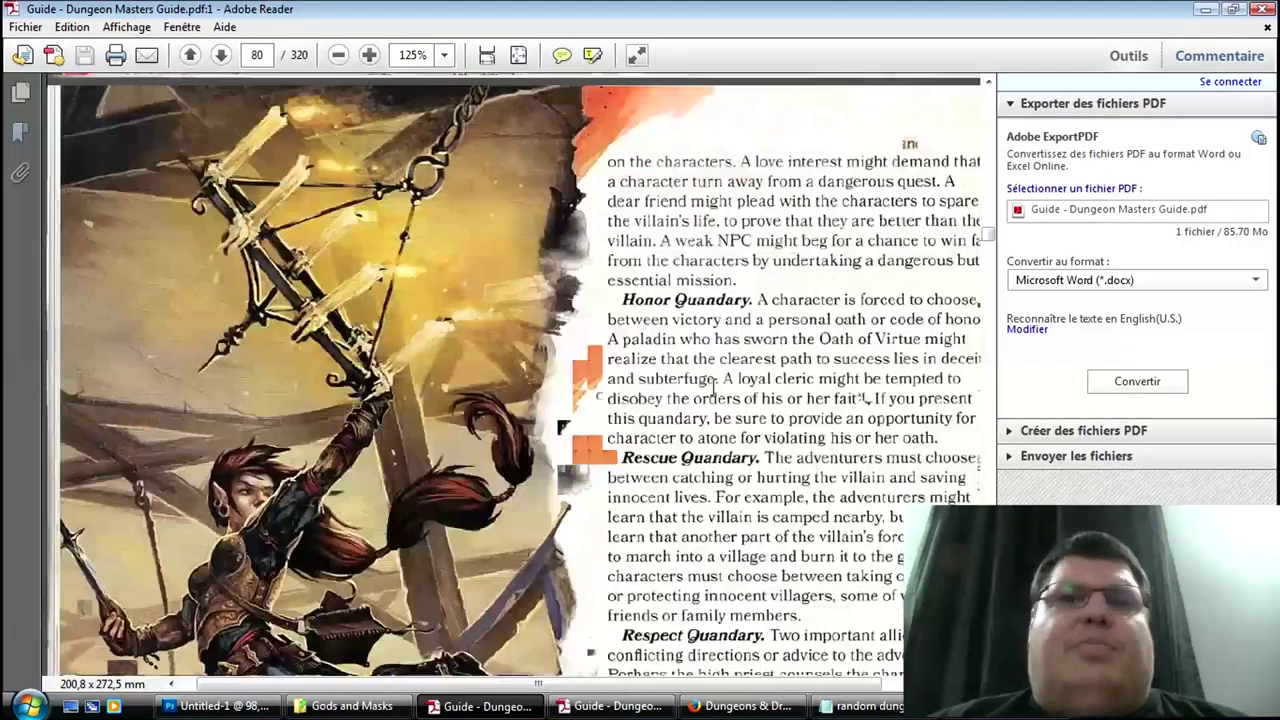
scroll(714, 386, "down", 3)
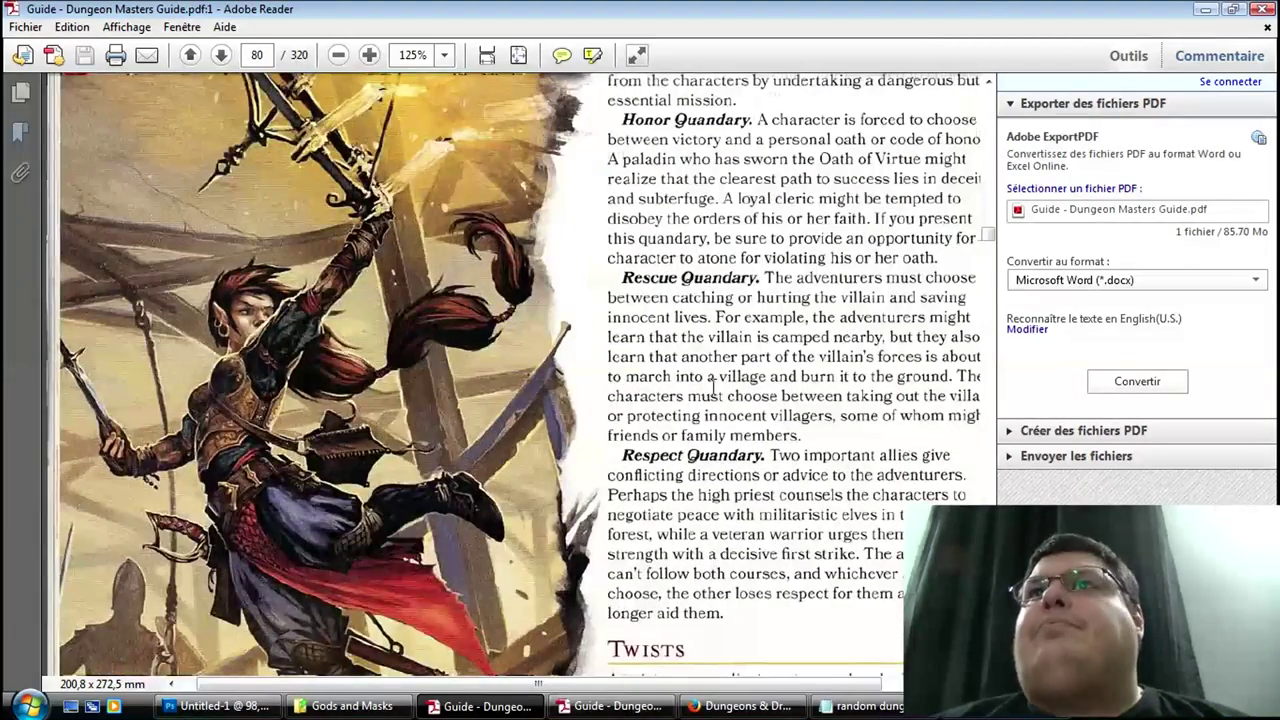
scroll(713, 386, "down", 8)
scroll(697, 301, "down", 5)
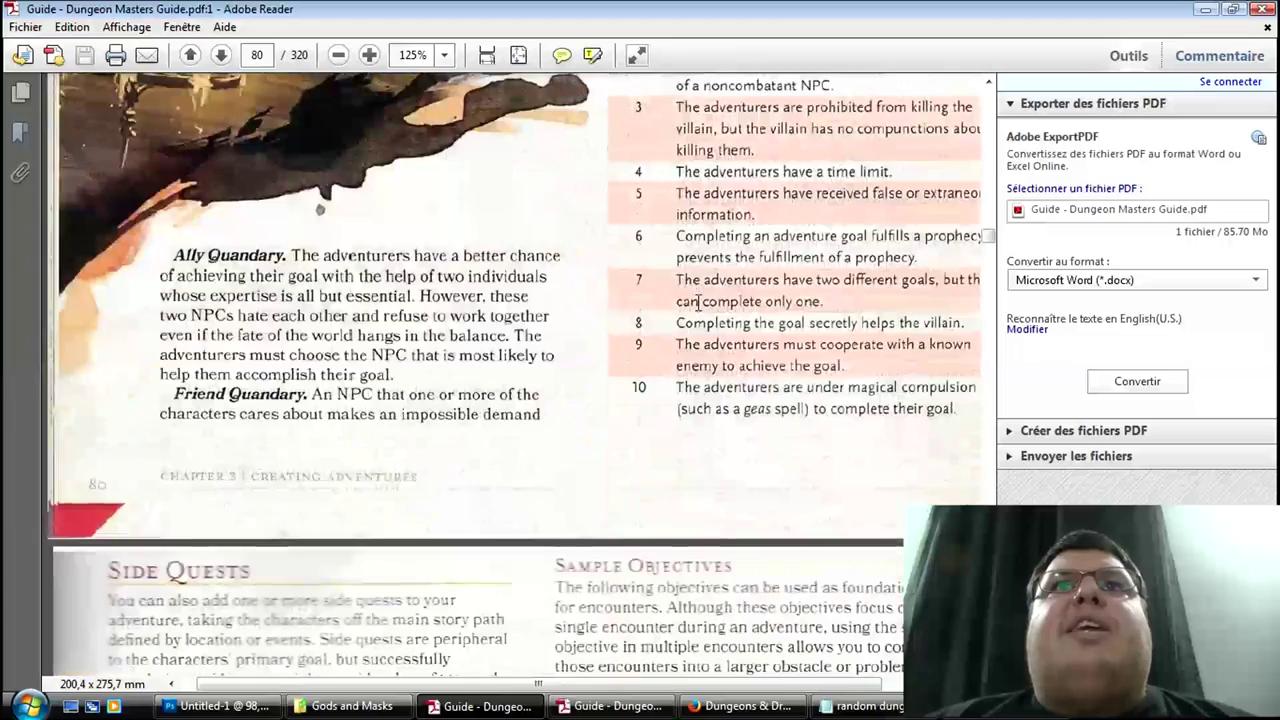
scroll(697, 301, "down", 8)
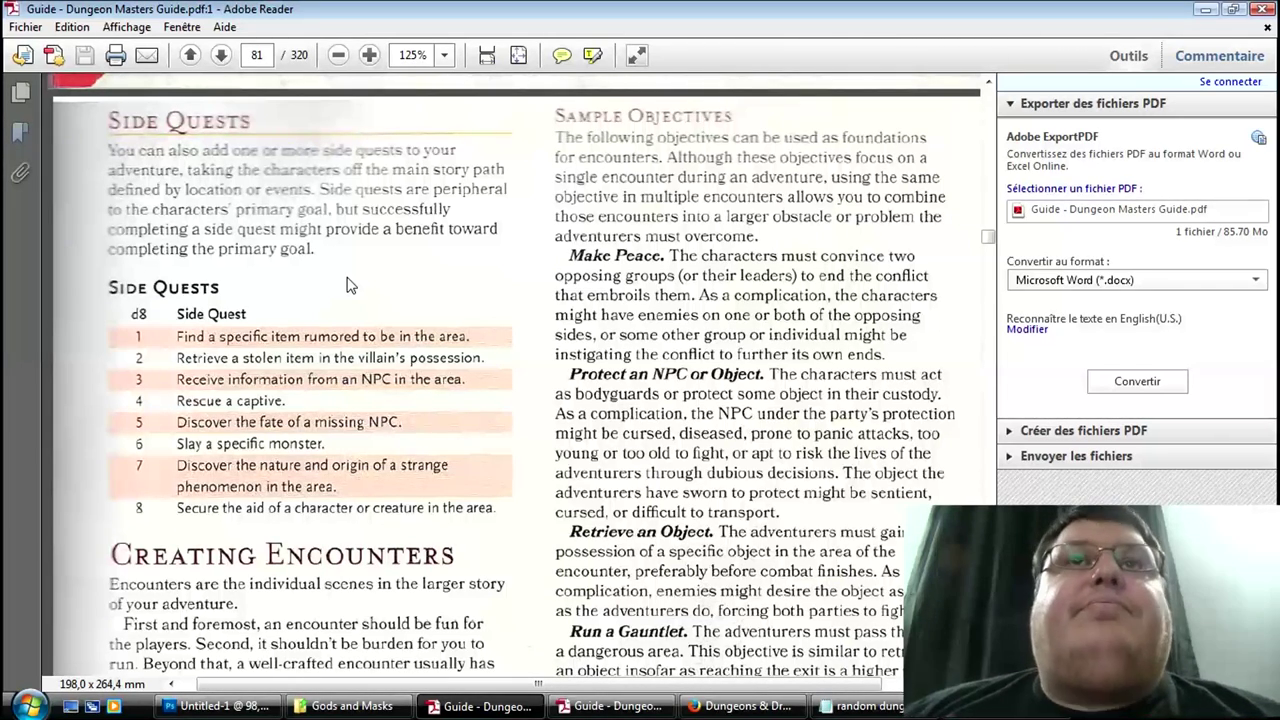
scroll(392, 307, "down", 12)
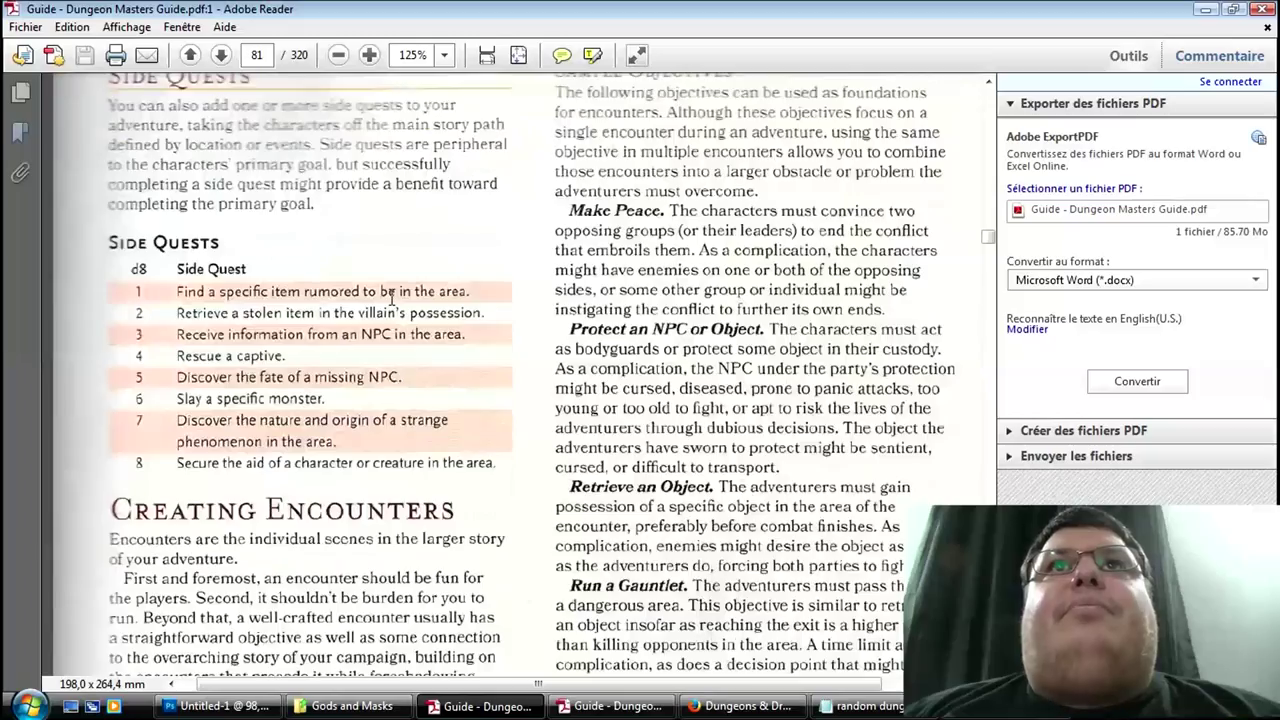
Step: Skim the encounter-building rules on pages 82 to 87, including XP thresholds, party size, the Adventuring Day XP table and random encounters
scroll(392, 295, "down", 20)
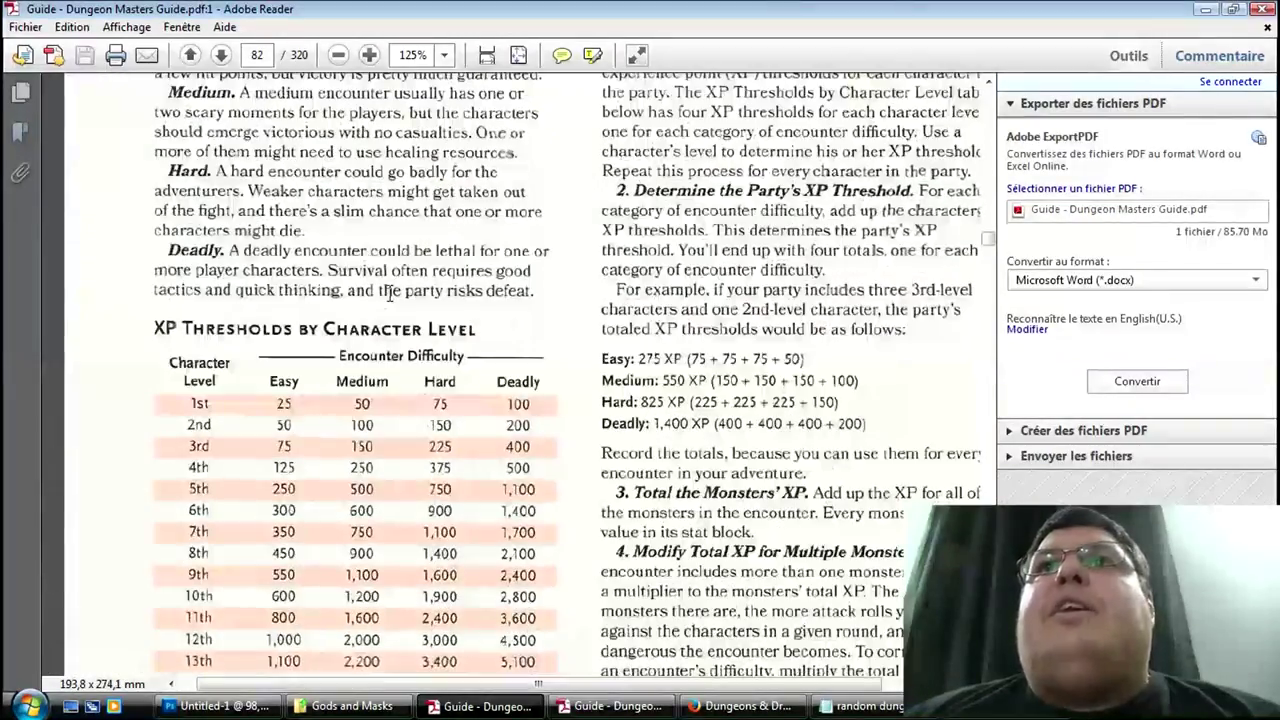
scroll(389, 291, "down", 15)
scroll(389, 291, "down", 5)
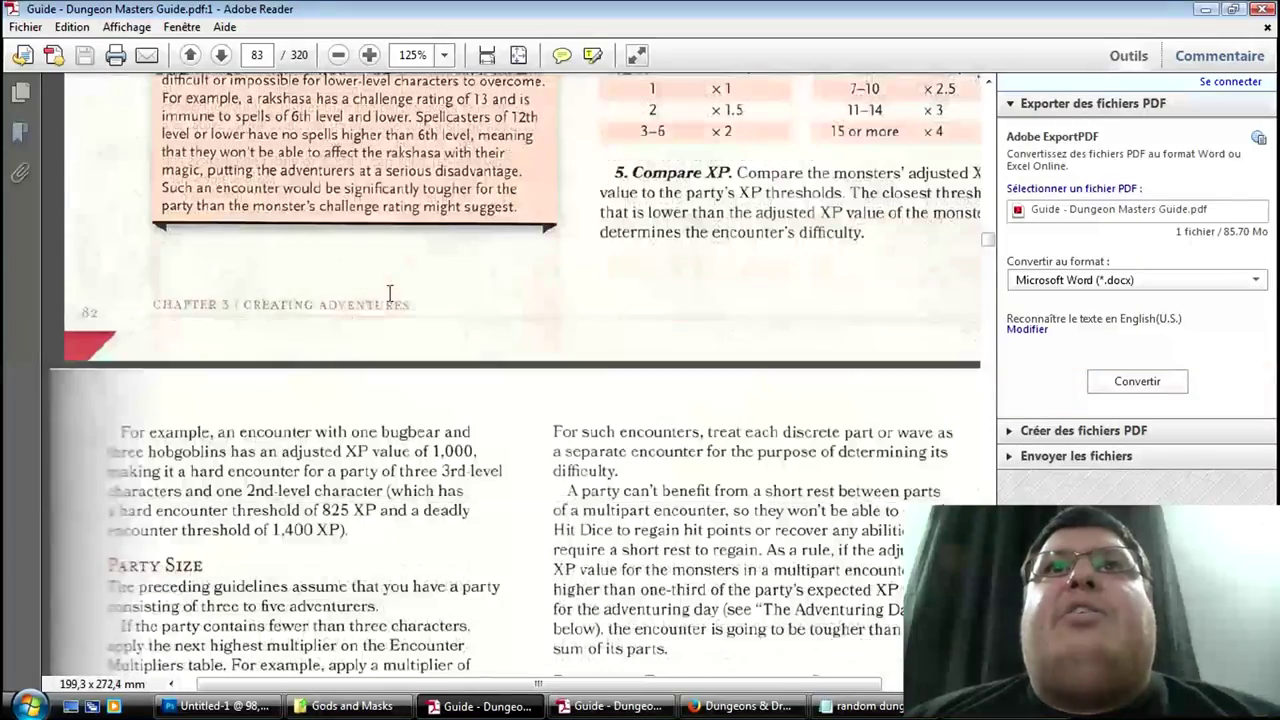
scroll(390, 292, "down", 7)
scroll(391, 300, "down", 11)
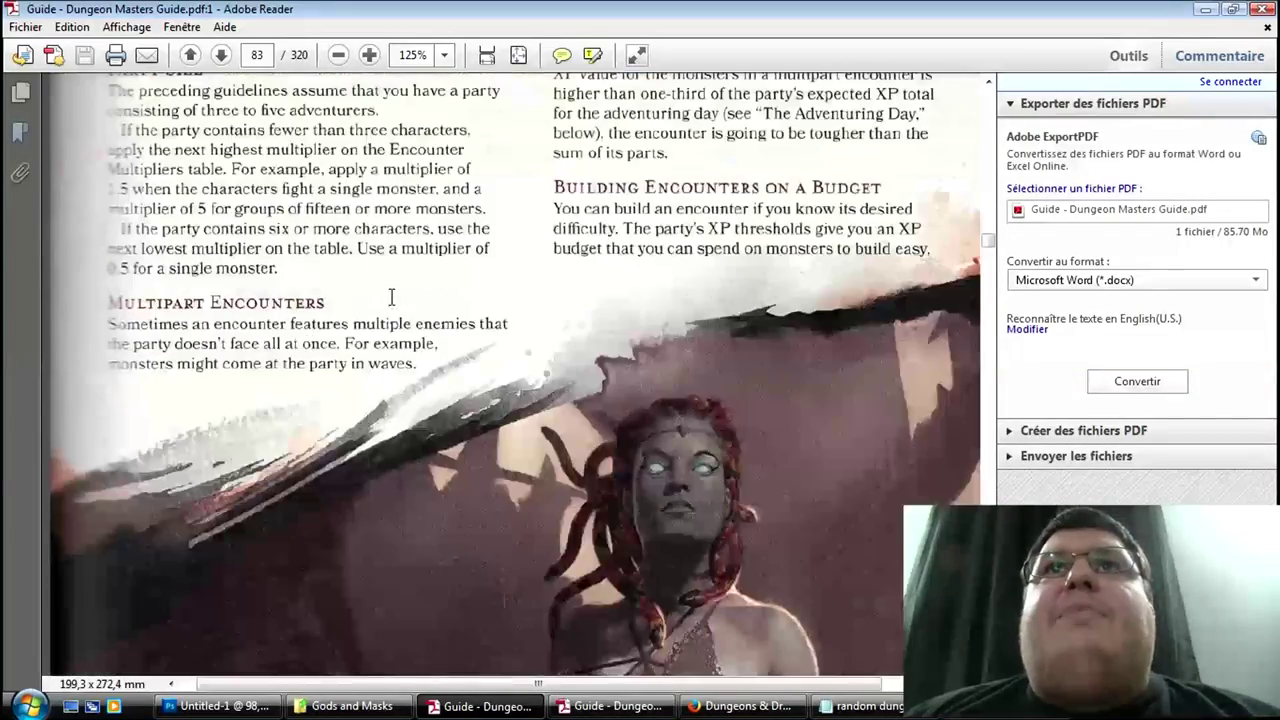
scroll(392, 300, "down", 20)
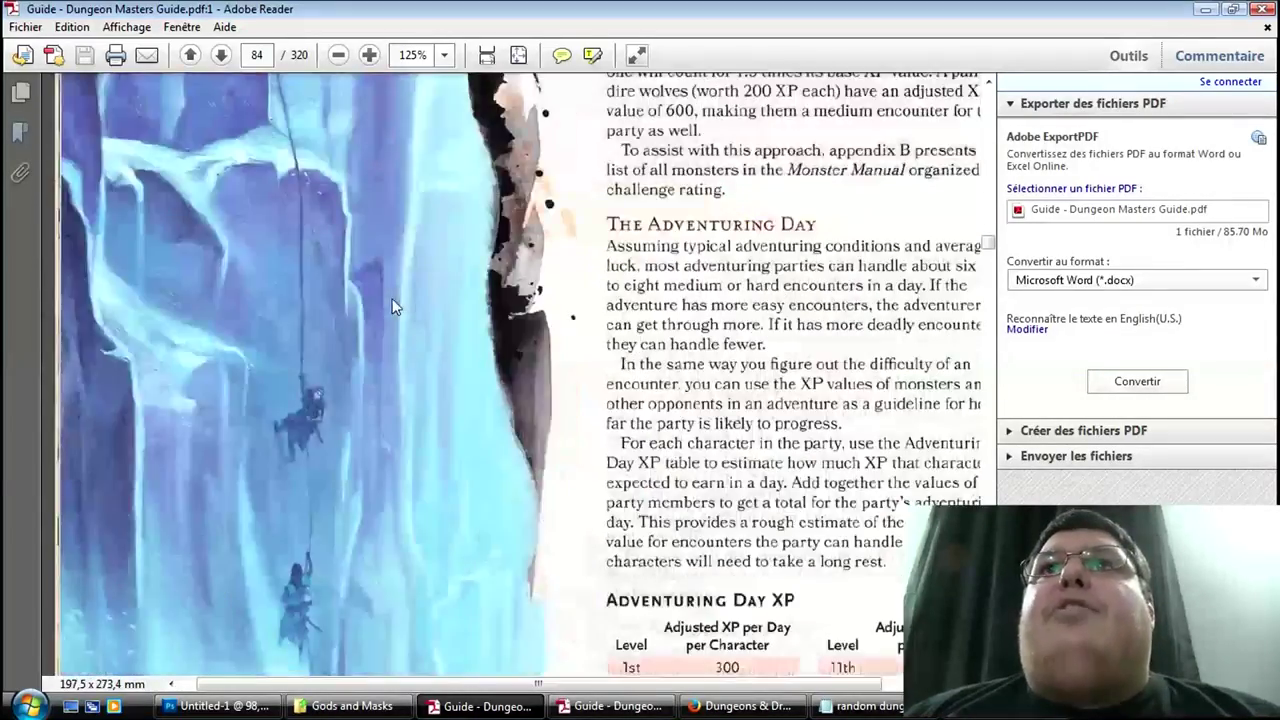
scroll(392, 307, "up", 7)
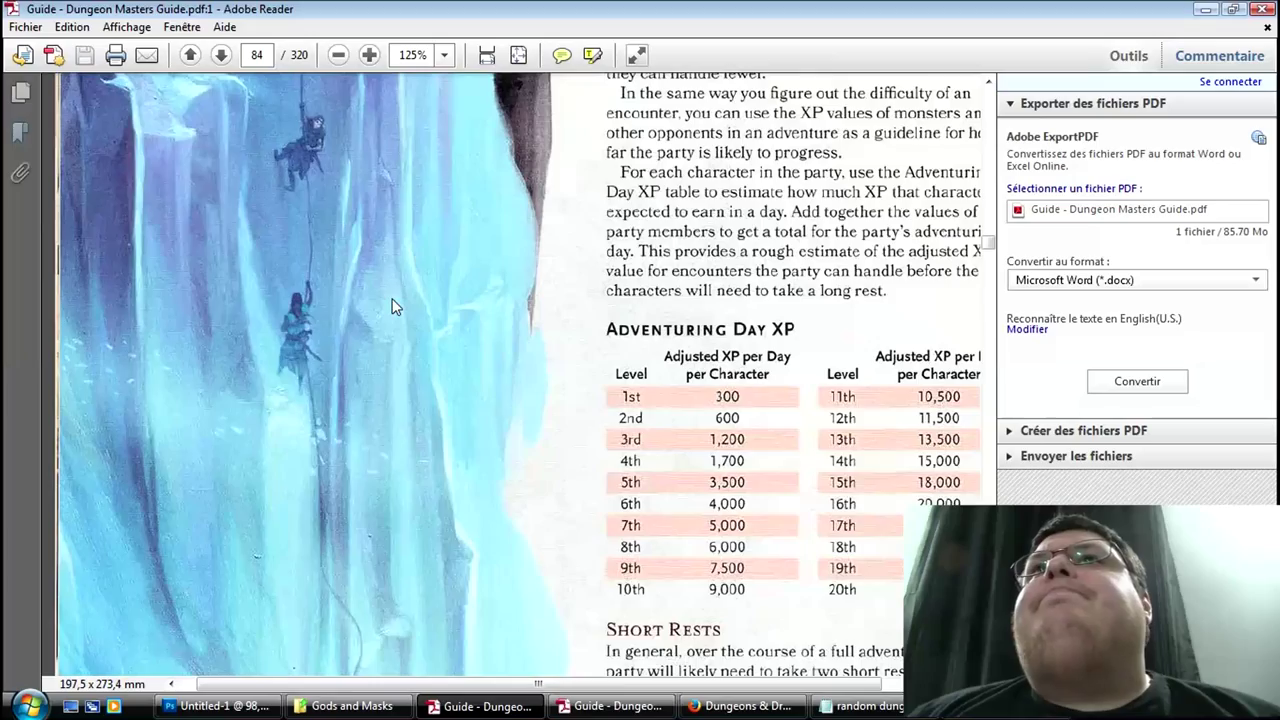
scroll(392, 298, "down", 20)
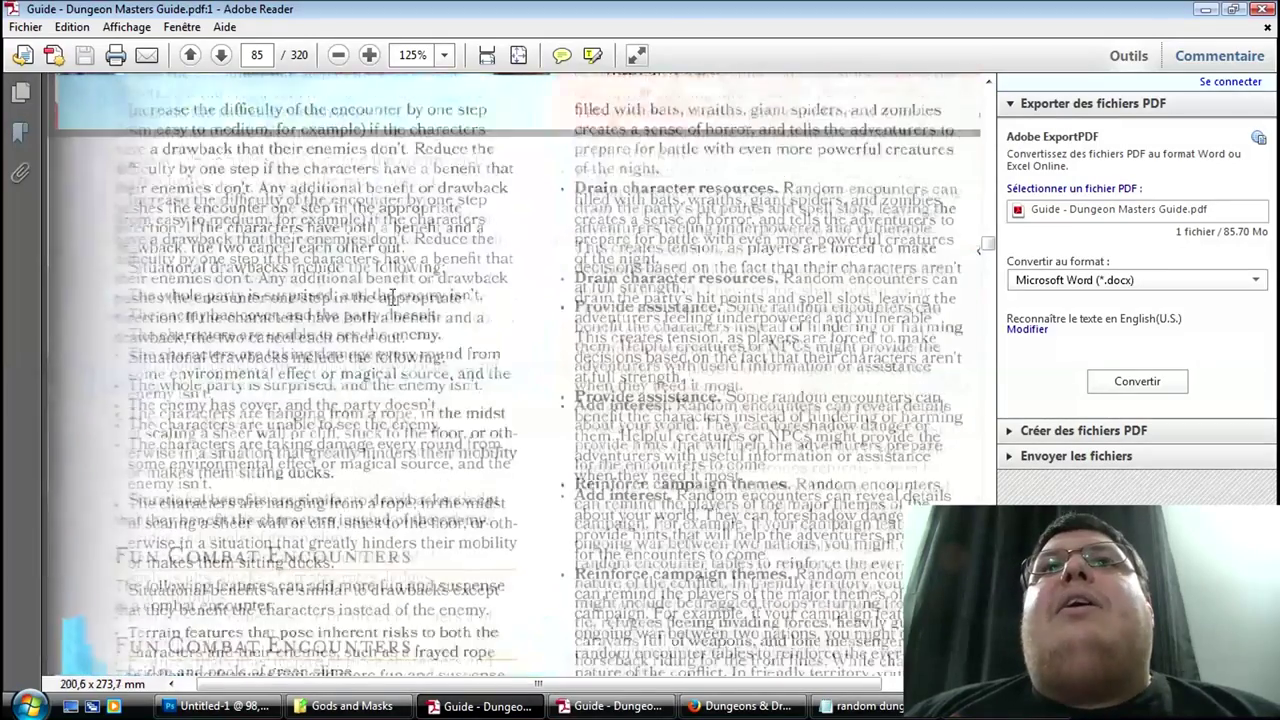
scroll(392, 300, "down", 20)
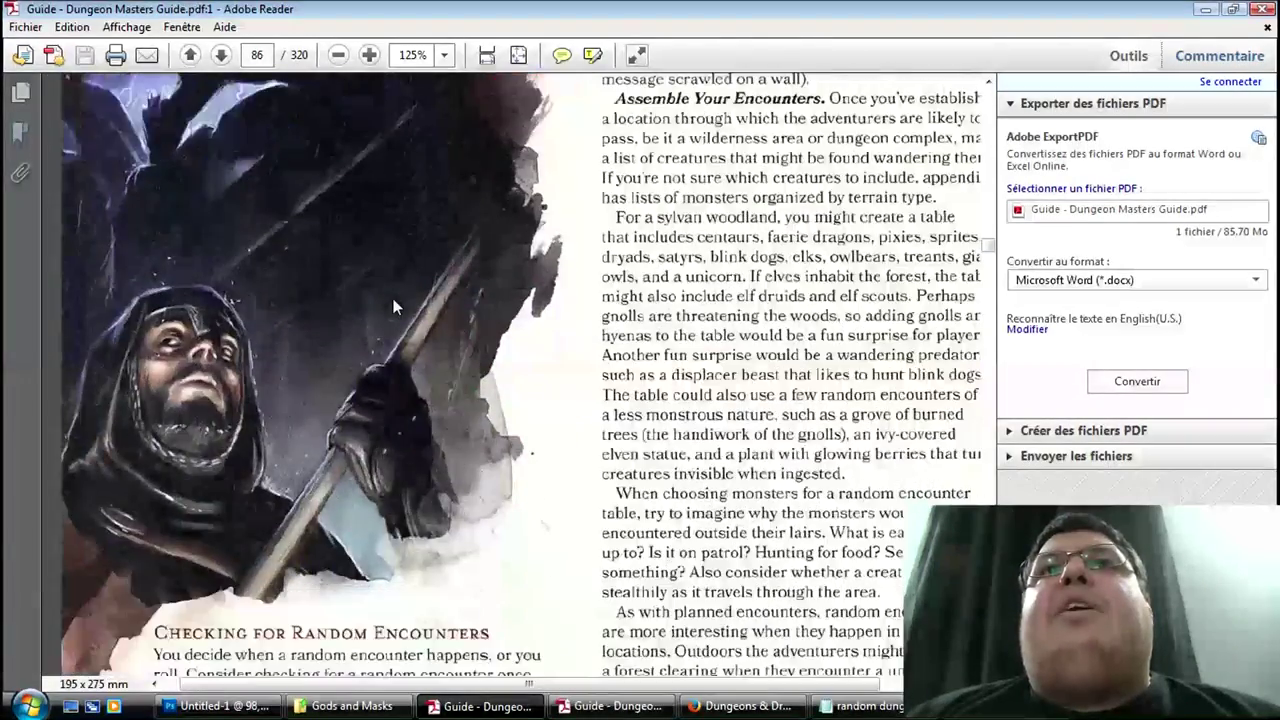
scroll(392, 306, "down", 20)
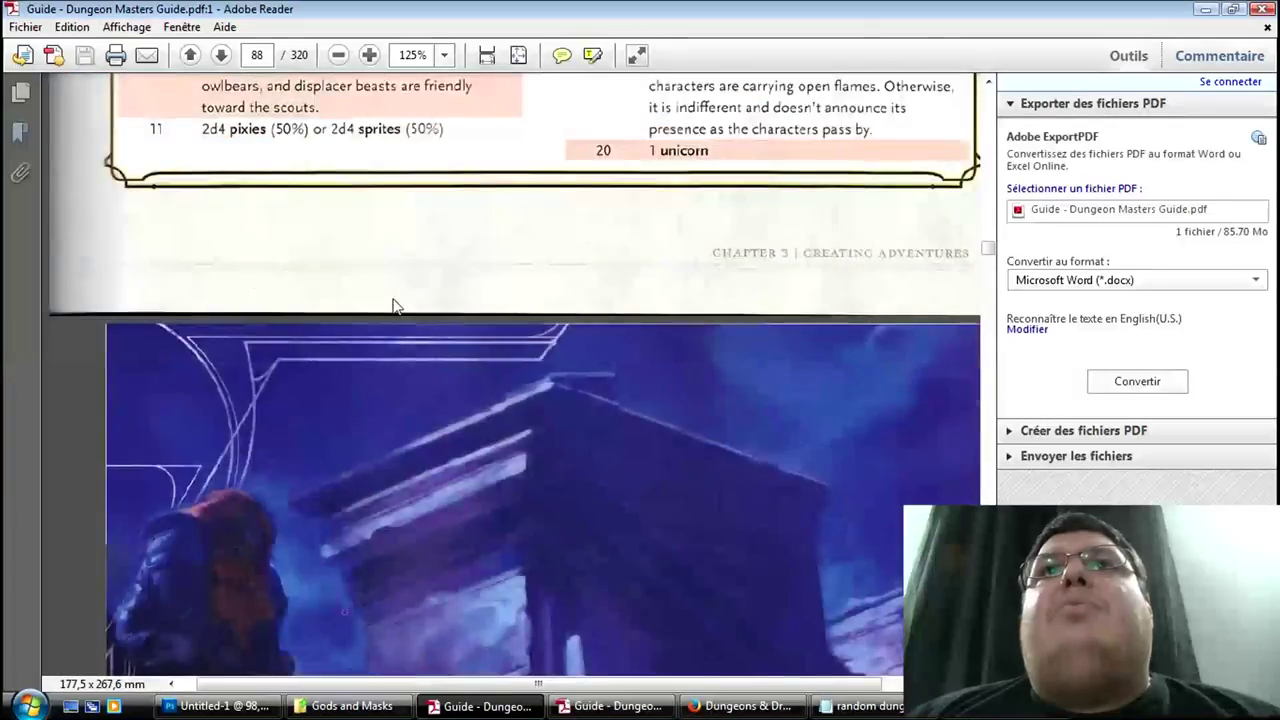
Step: Read the opening of Chapter 4 on page 89, covering Designing NPCs, Quick NPCs and Detailed NPCs
scroll(392, 305, "down", 20)
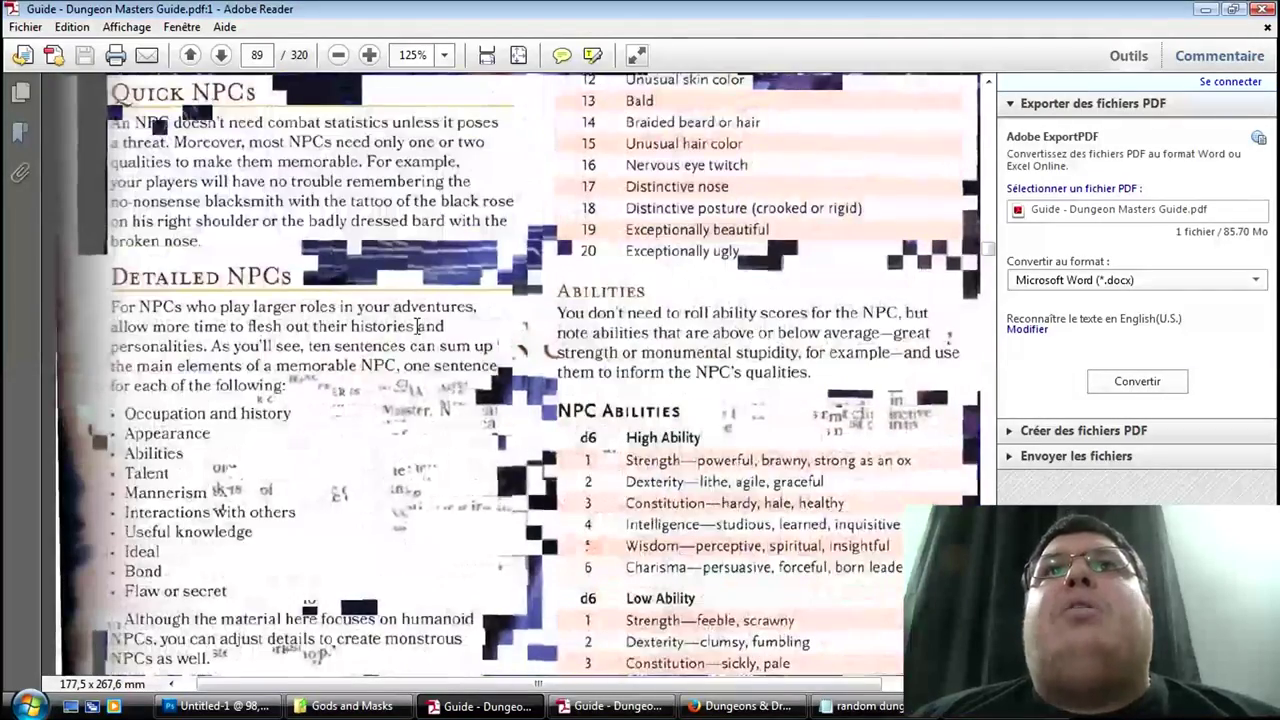
scroll(417, 326, "up", 10)
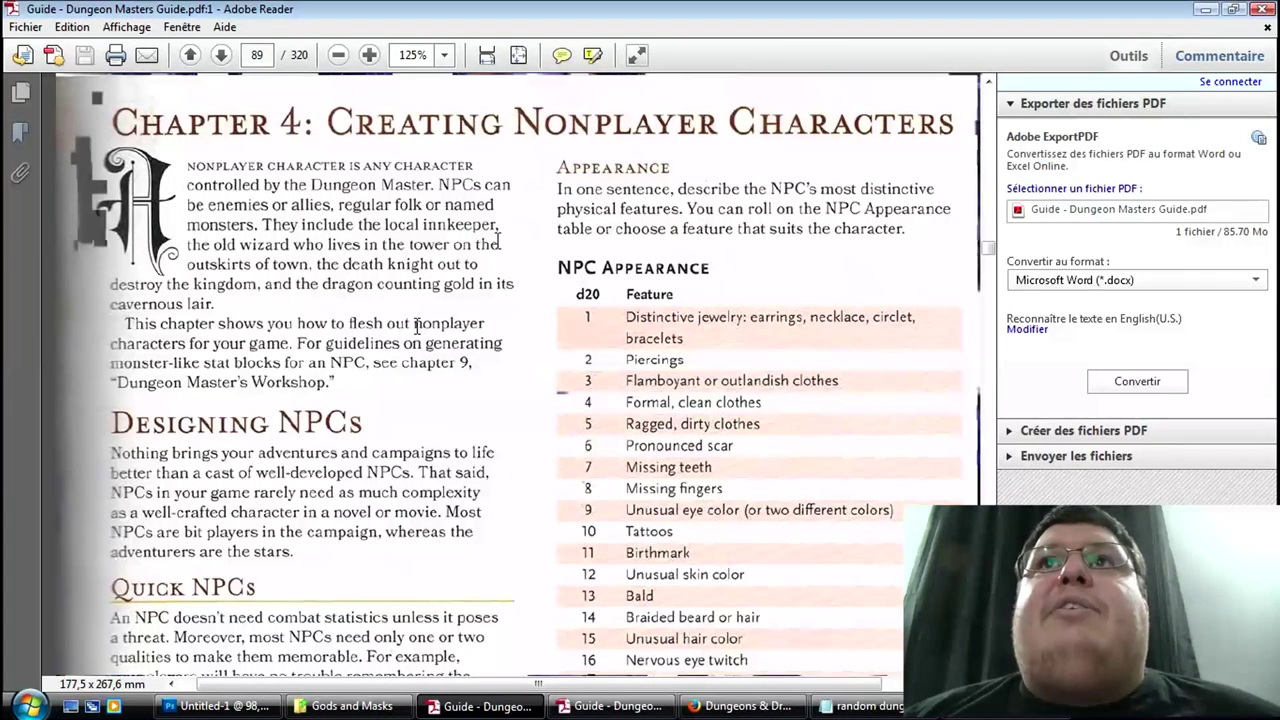
scroll(499, 317, "down", 1)
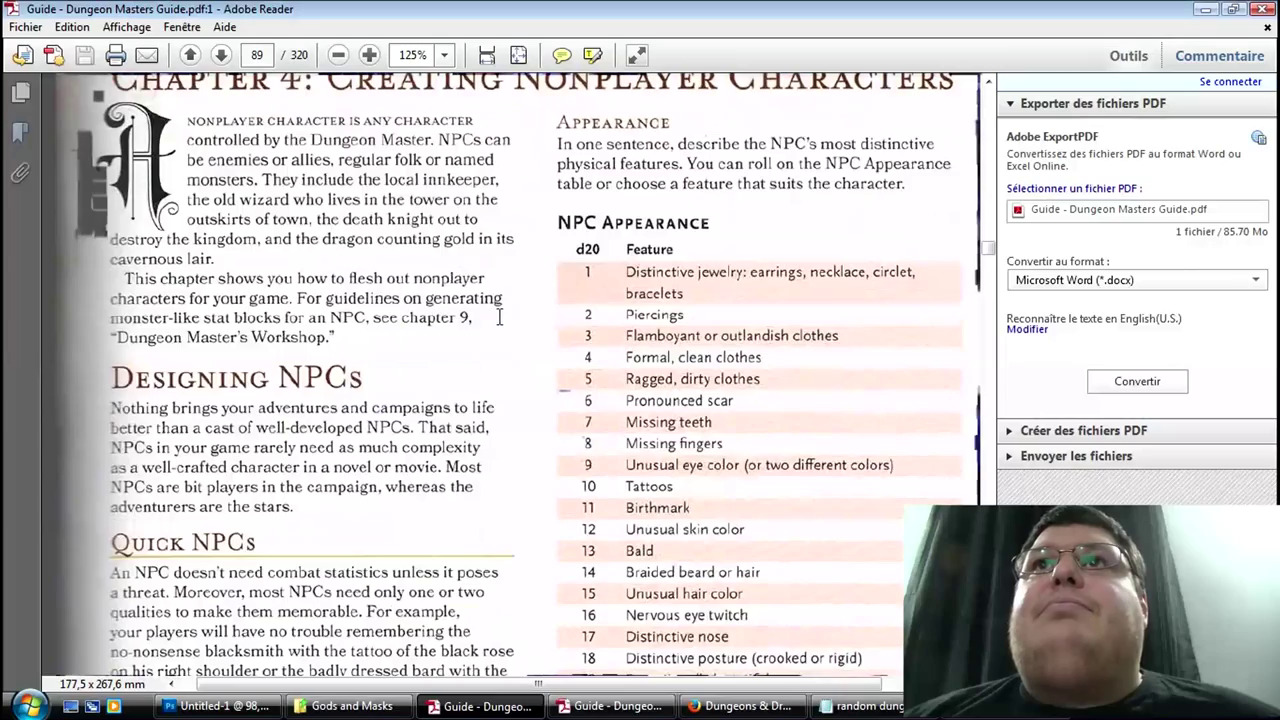
scroll(499, 317, "down", 4)
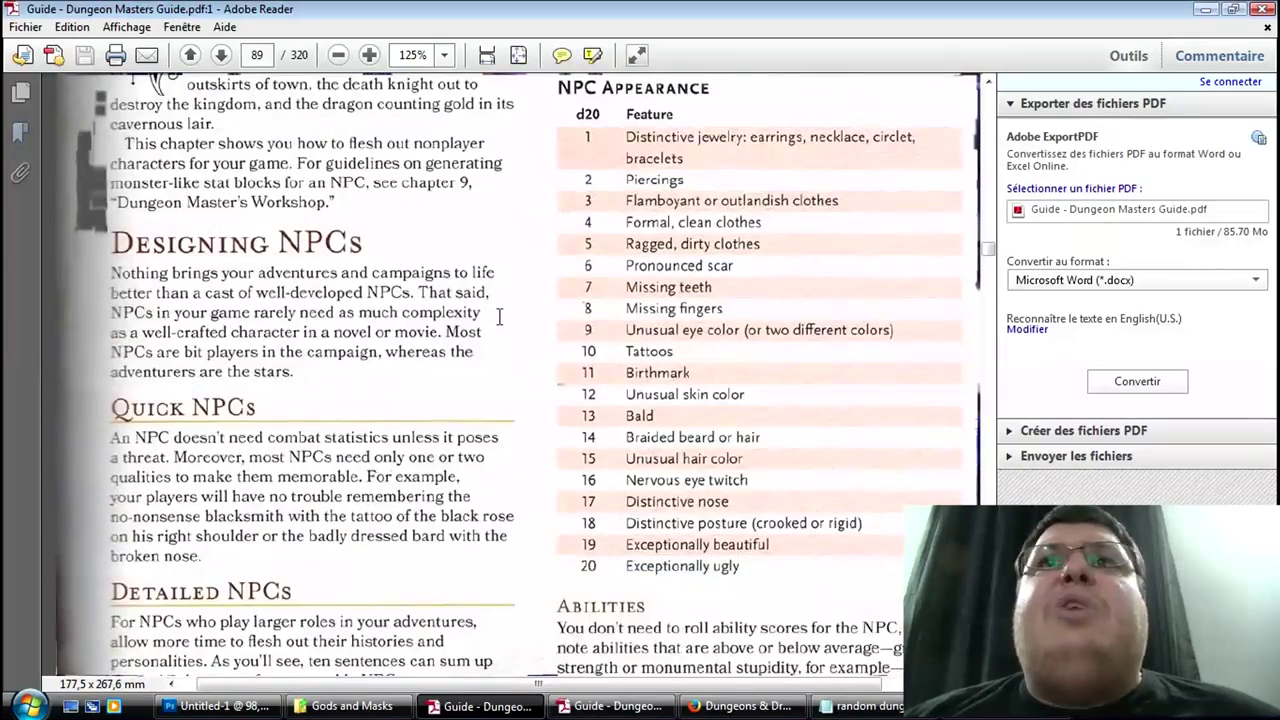
scroll(503, 327, "down", 7)
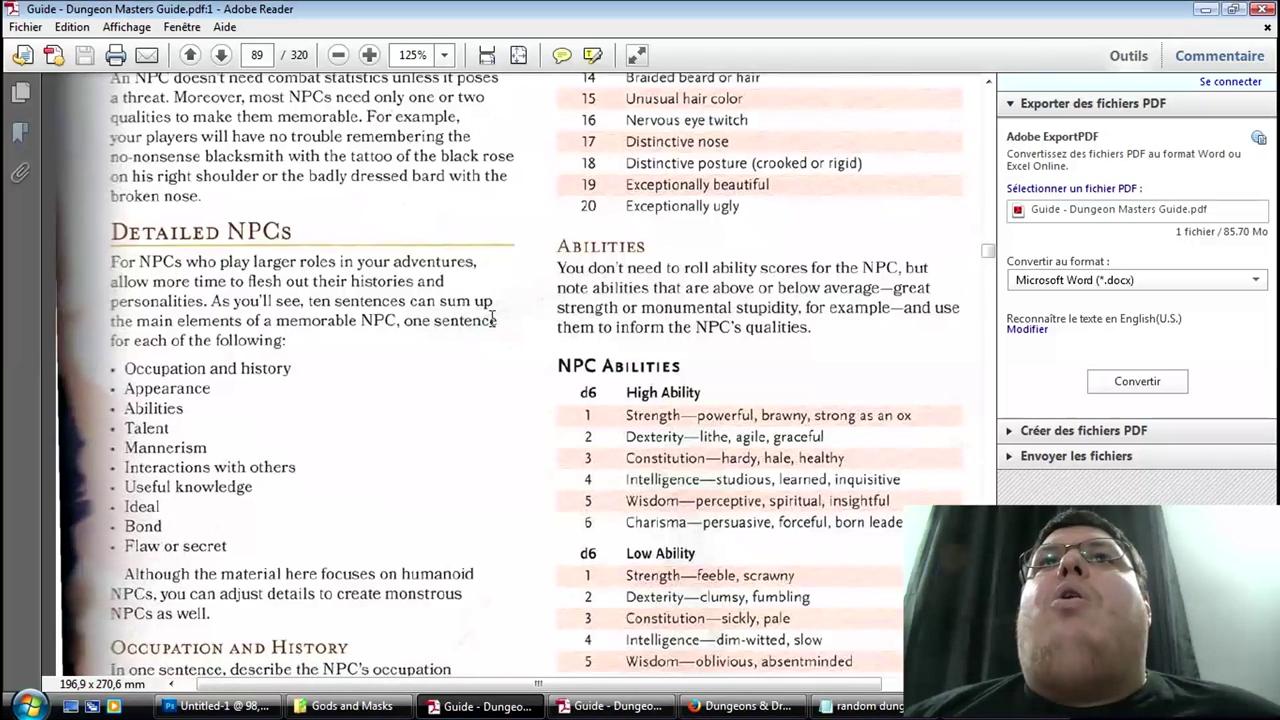
scroll(493, 317, "up", 5)
scroll(494, 322, "up", 3)
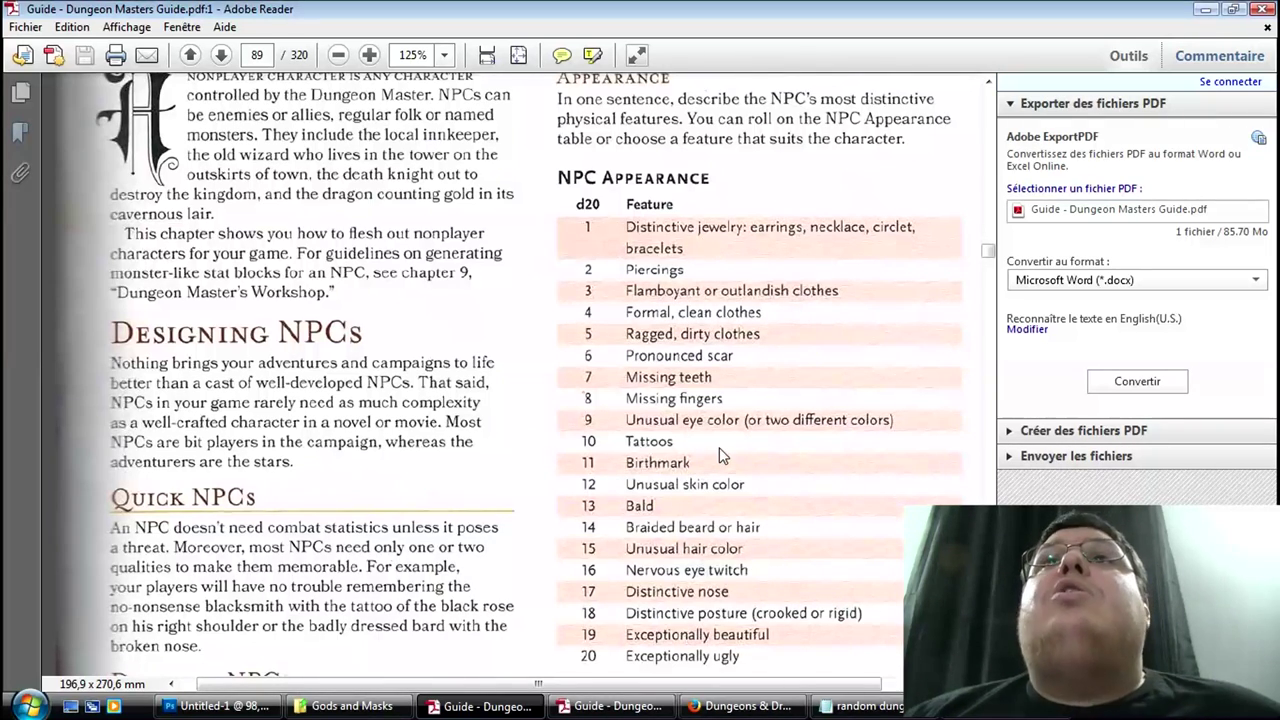
scroll(719, 447, "down", 2)
scroll(716, 302, "down", 3)
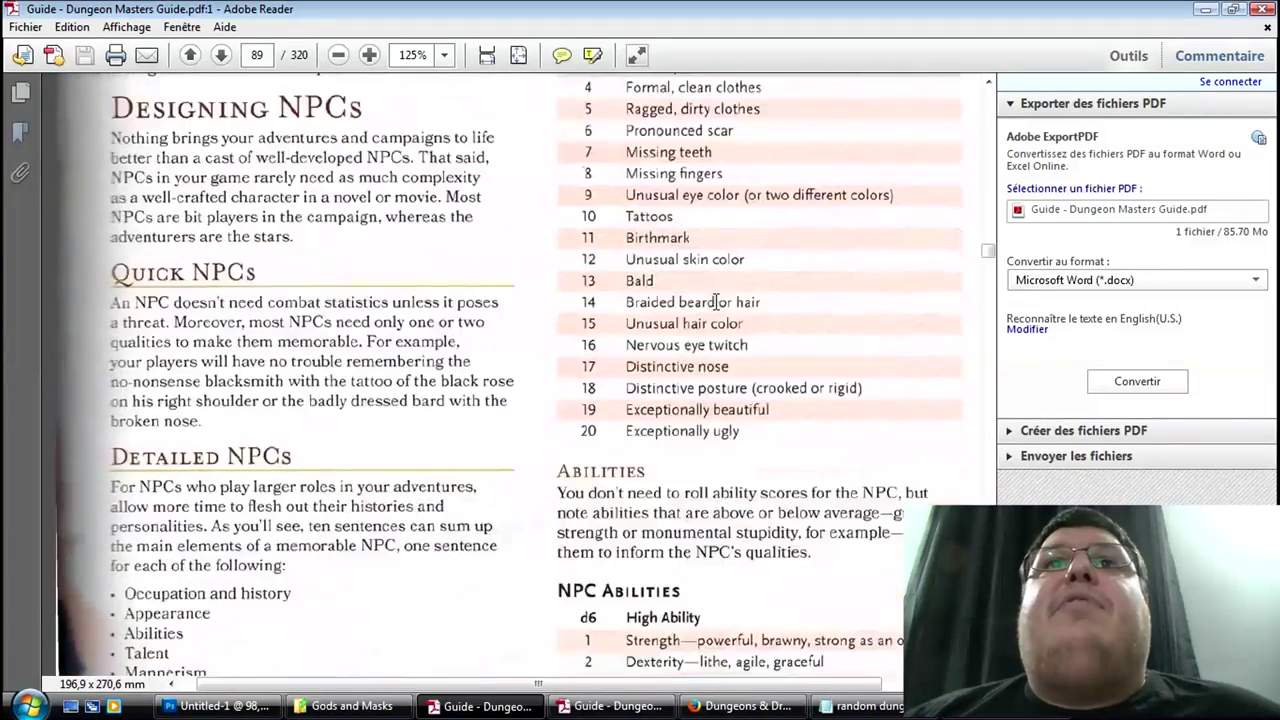
Step: Examine the list of detailed NPC elements through "Flaw or secret", the Occupation and History section and the NPC Abilities tables
scroll(716, 302, "down", 11)
scroll(534, 356, "up", 3)
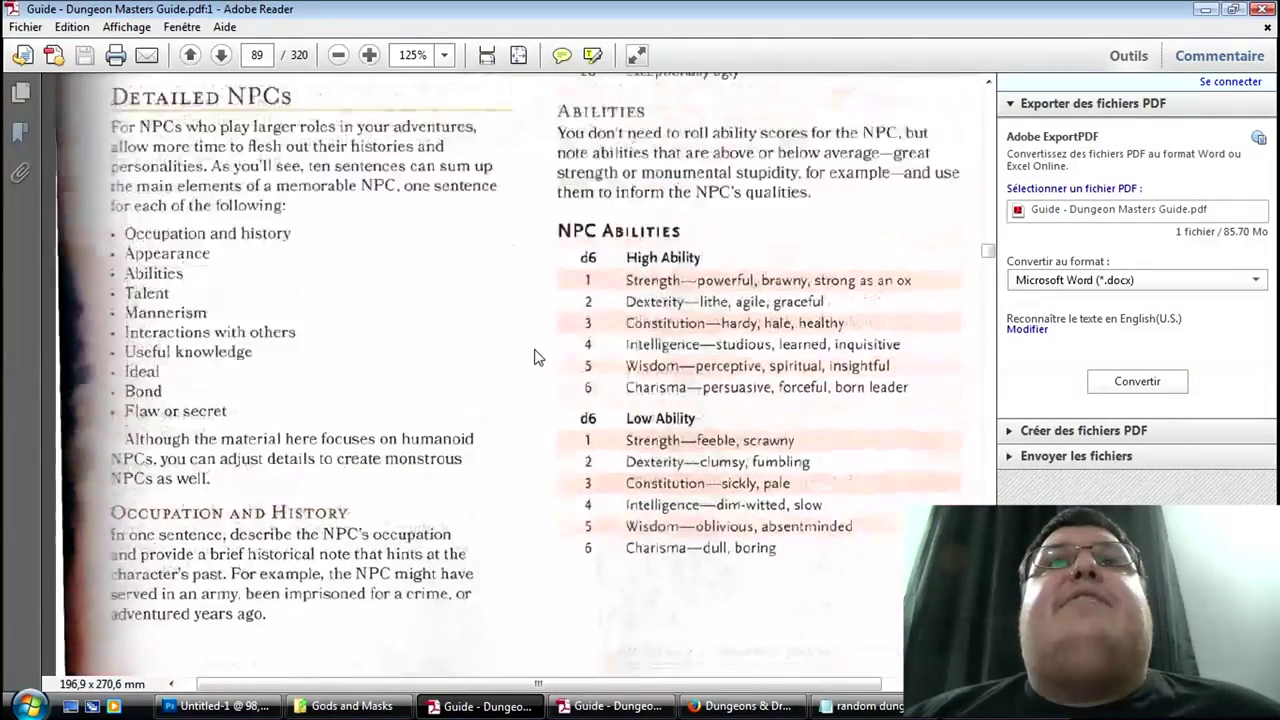
scroll(534, 356, "up", 2)
scroll(508, 412, "down", 2)
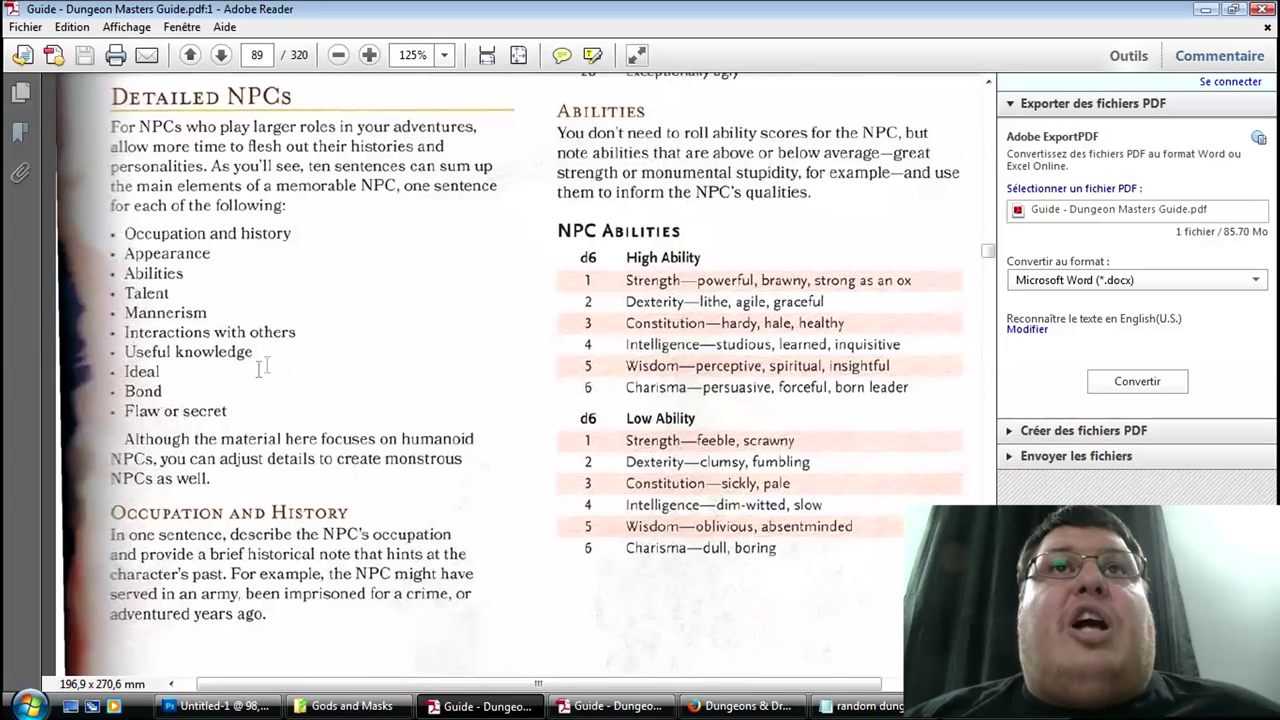
left_click(183, 411)
left_click(245, 411)
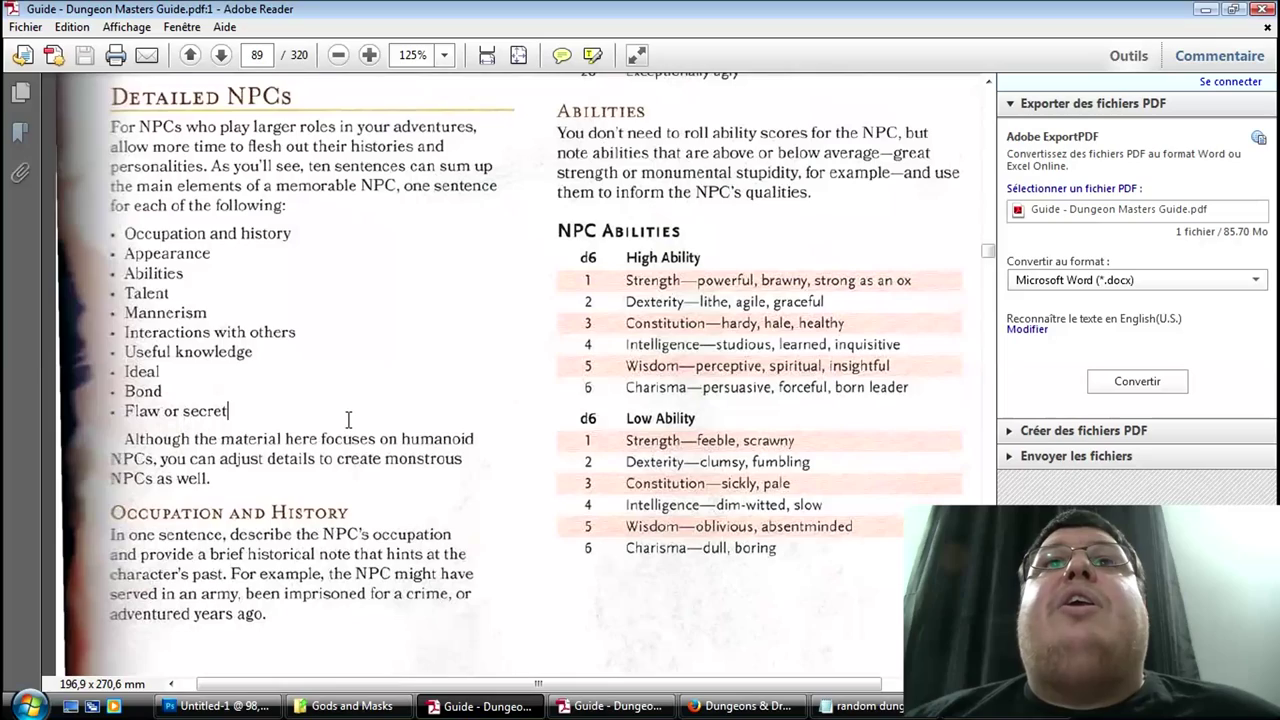
scroll(413, 421, "down", 1)
scroll(413, 421, "down", 2)
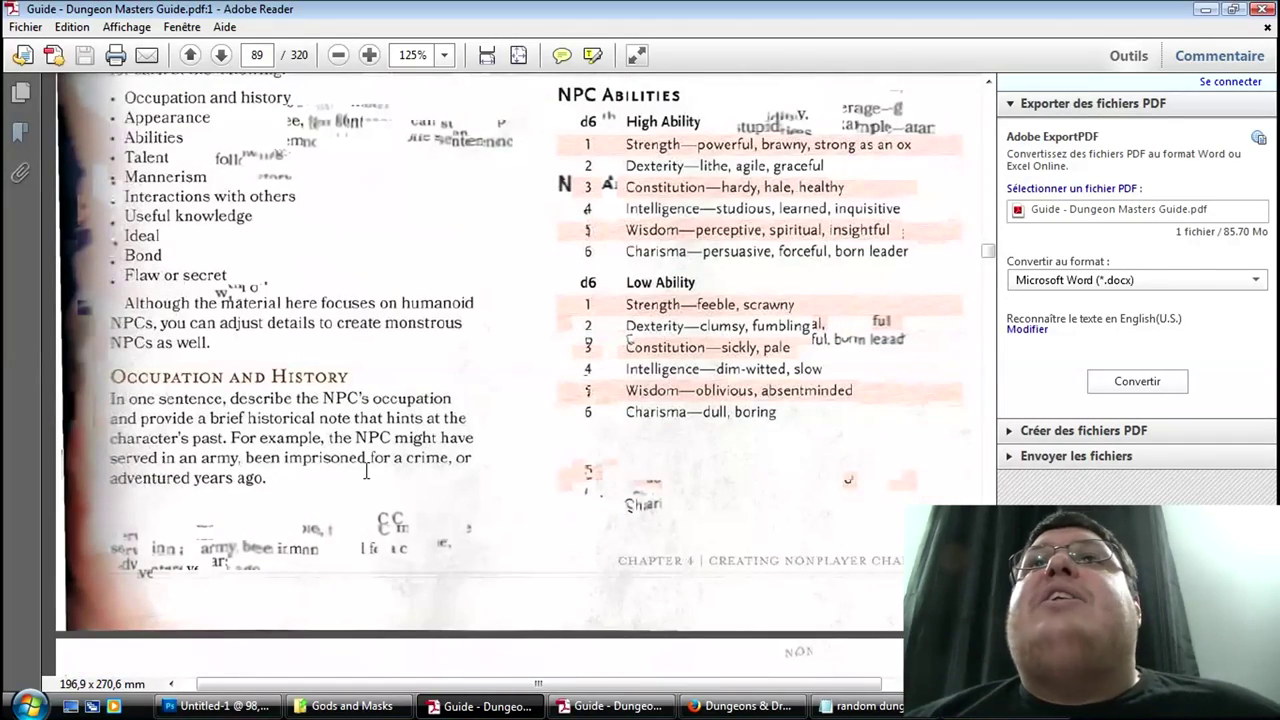
Step: Read through the d20 features of the NPC Appearance table, from "Distinctive jewelry" to "Exceptionally ugly"
scroll(370, 470, "up", 20)
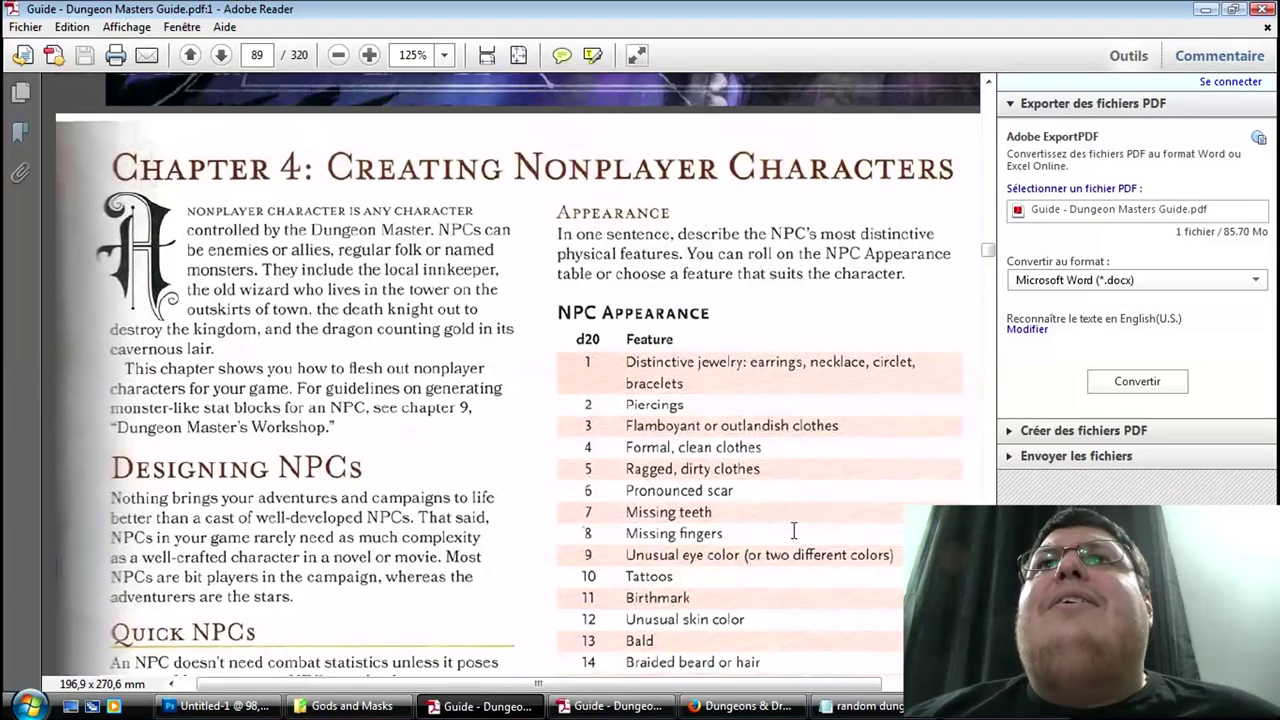
scroll(813, 338, "down", 3)
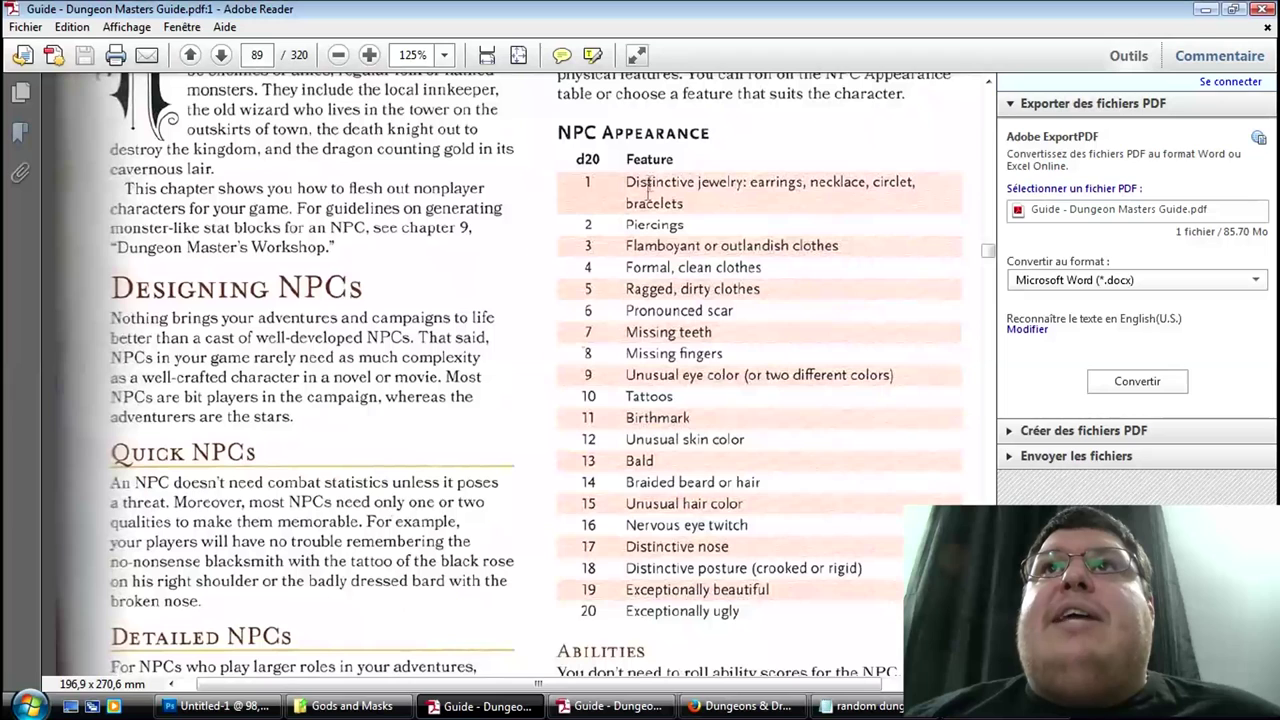
left_click_drag(627, 180, 745, 612)
left_click(745, 612)
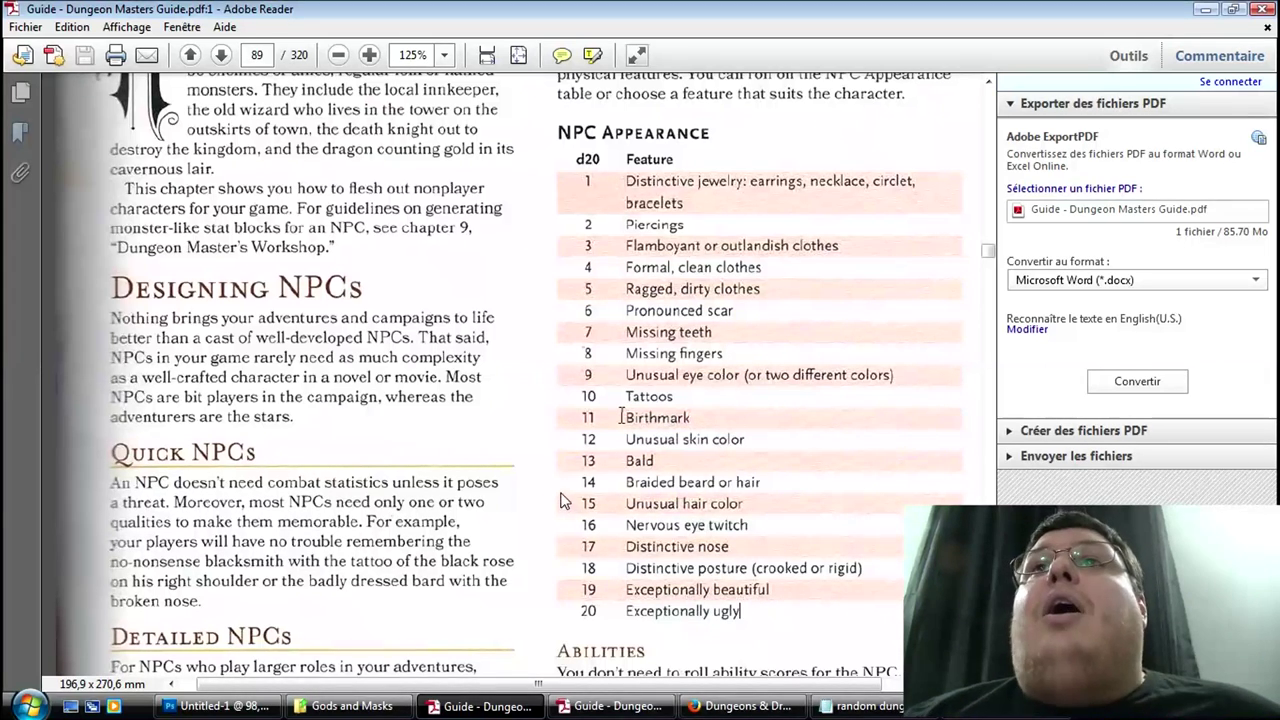
Step: Read the Abilities section on page 89, covering the d6 High Ability and Low Ability tables from Strength to Charisma
scroll(703, 347, "down", 3)
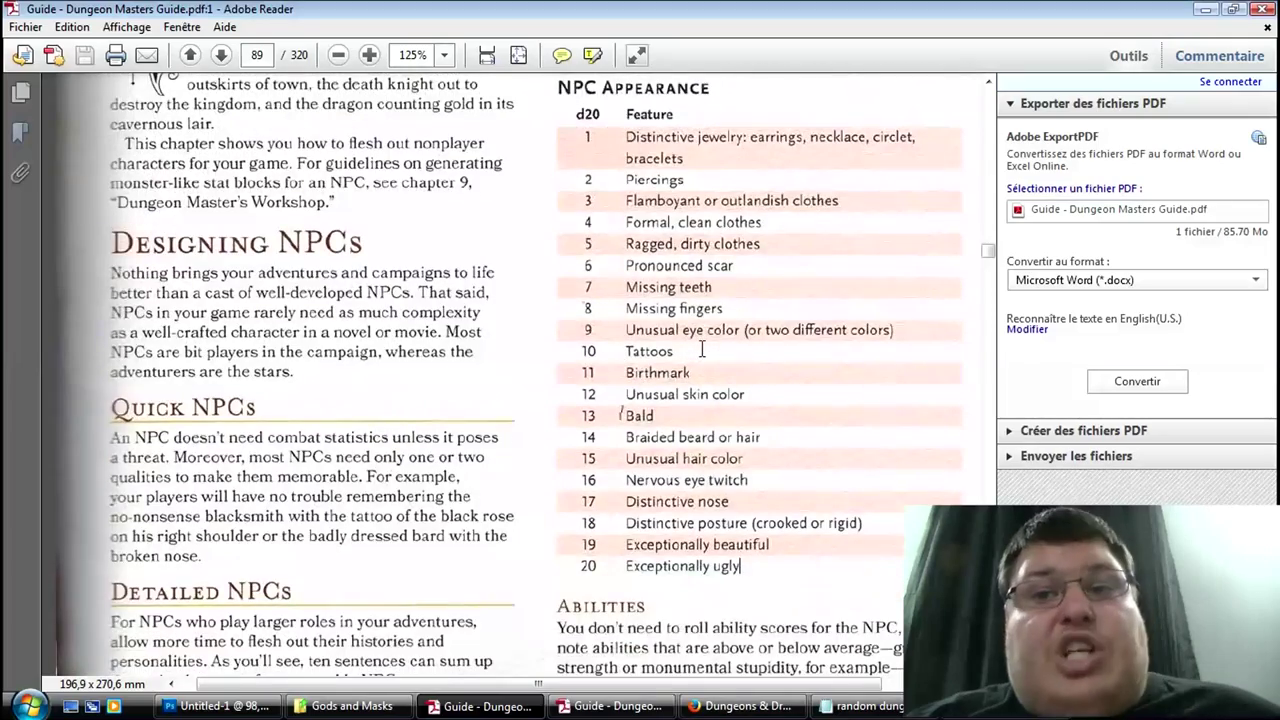
scroll(703, 347, "down", 2)
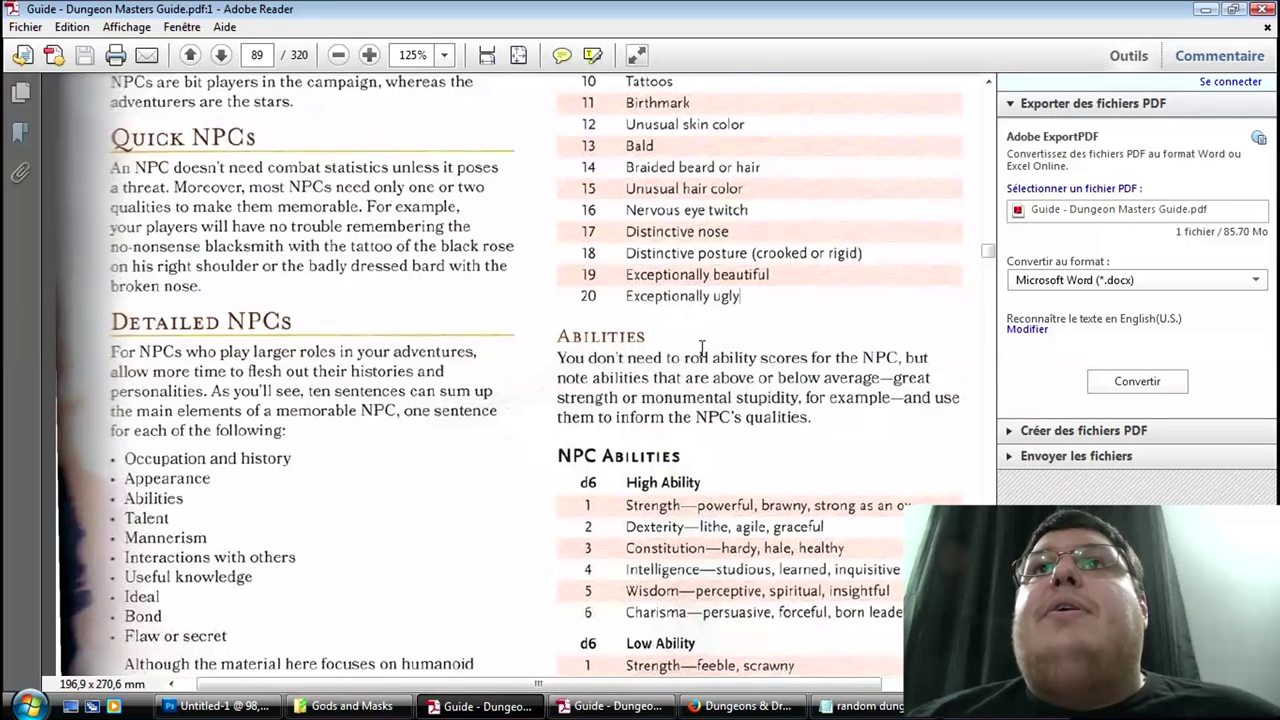
scroll(703, 347, "down", 1)
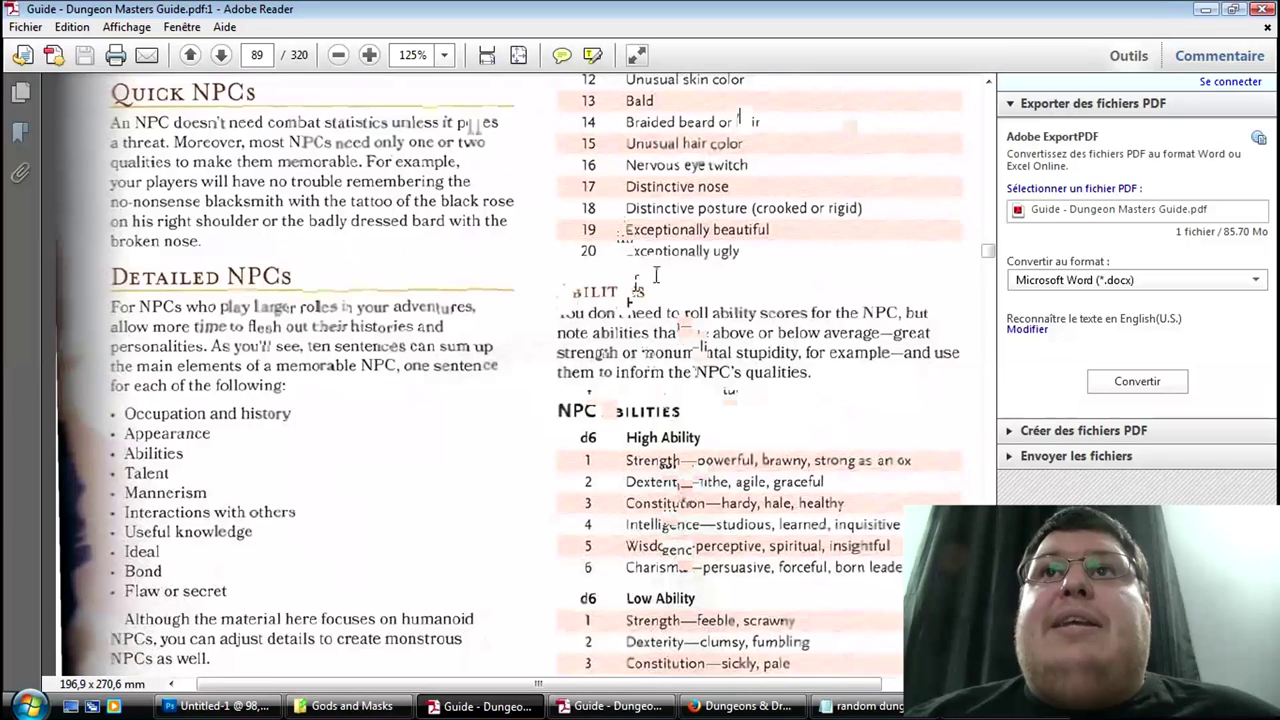
left_click_drag(655, 275, 785, 597)
left_click(785, 597)
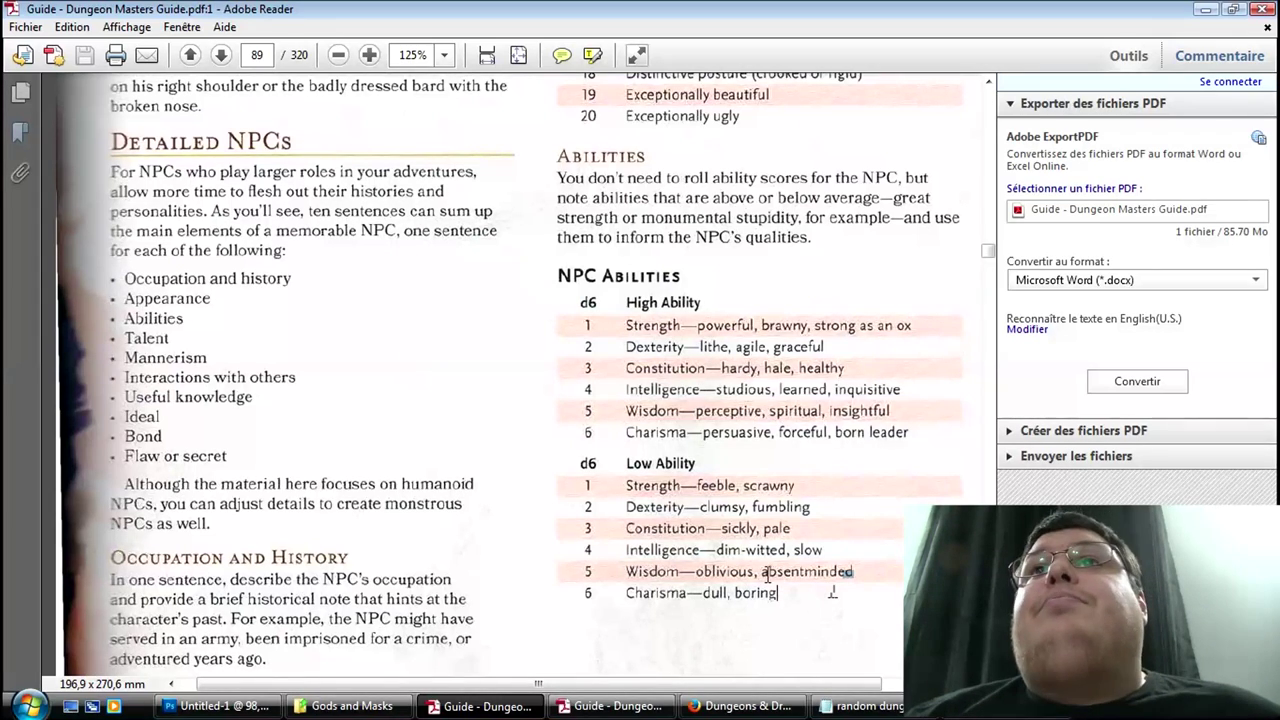
Step: Read through the d20 NPC Talents table on page 90 and continue to the NPC Mannerisms and NPC Ideals tables
scroll(768, 575, "down", 10)
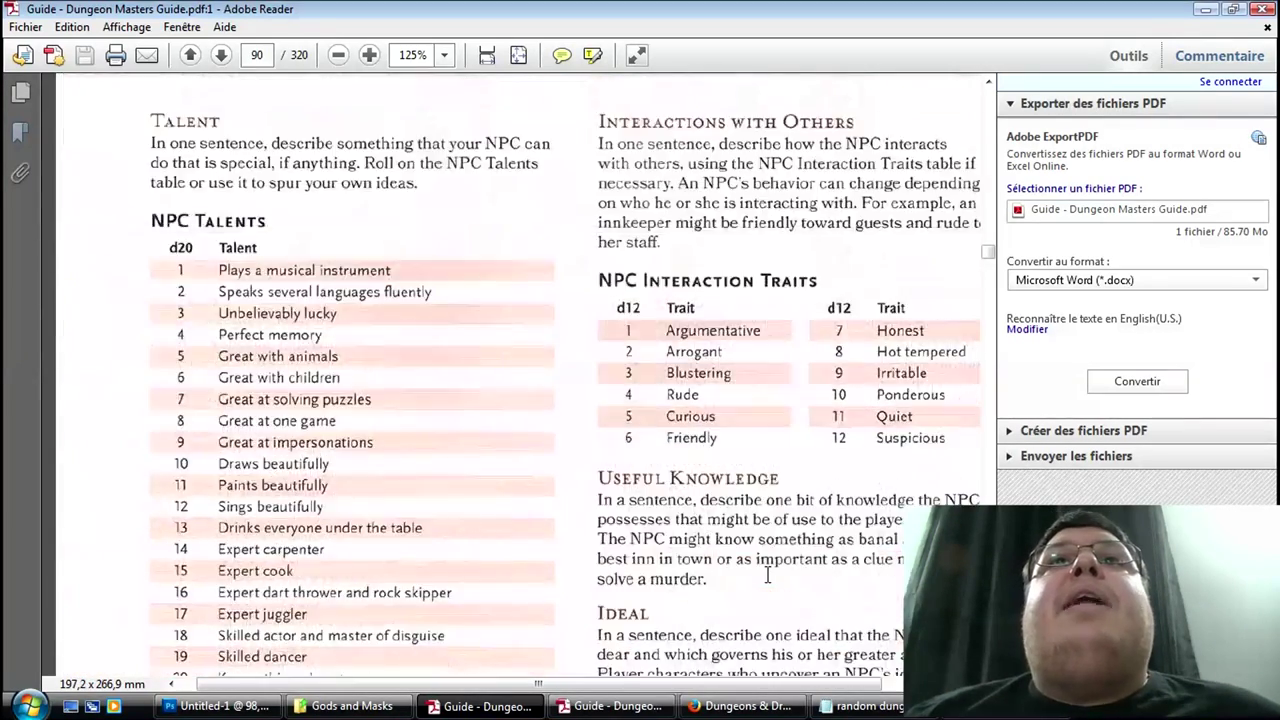
scroll(768, 575, "down", 3)
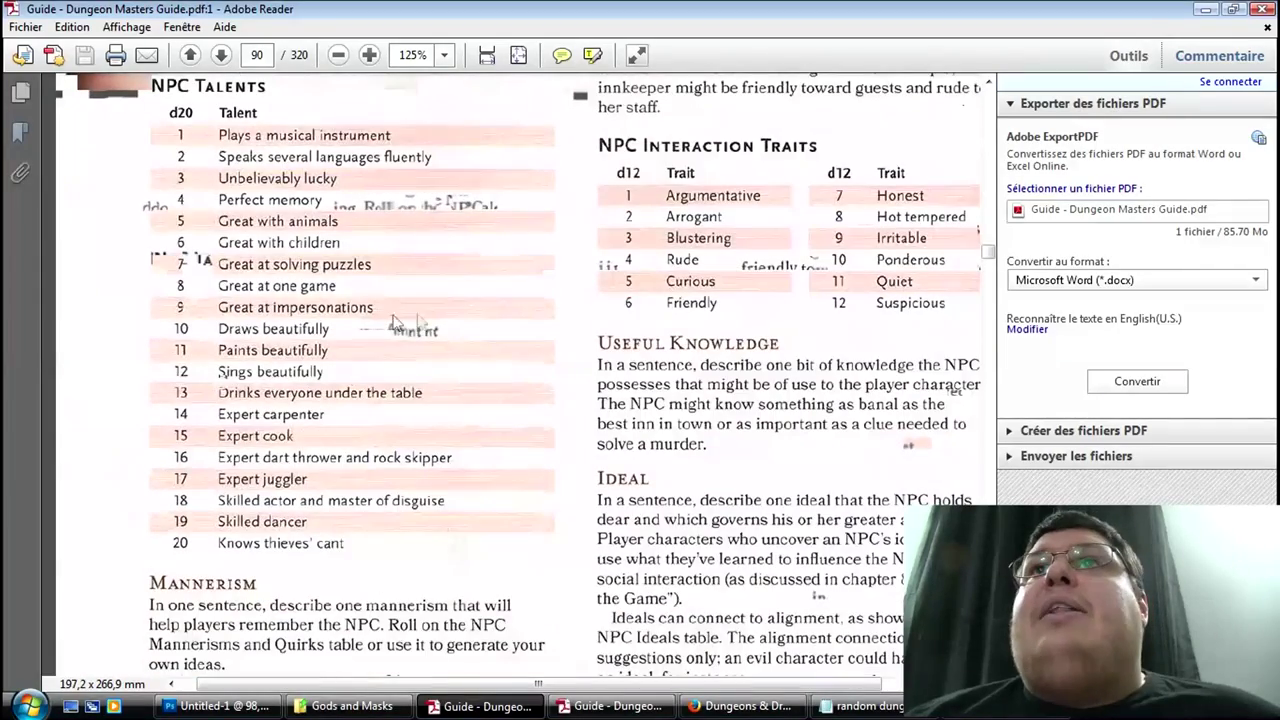
scroll(715, 527, "up", 3)
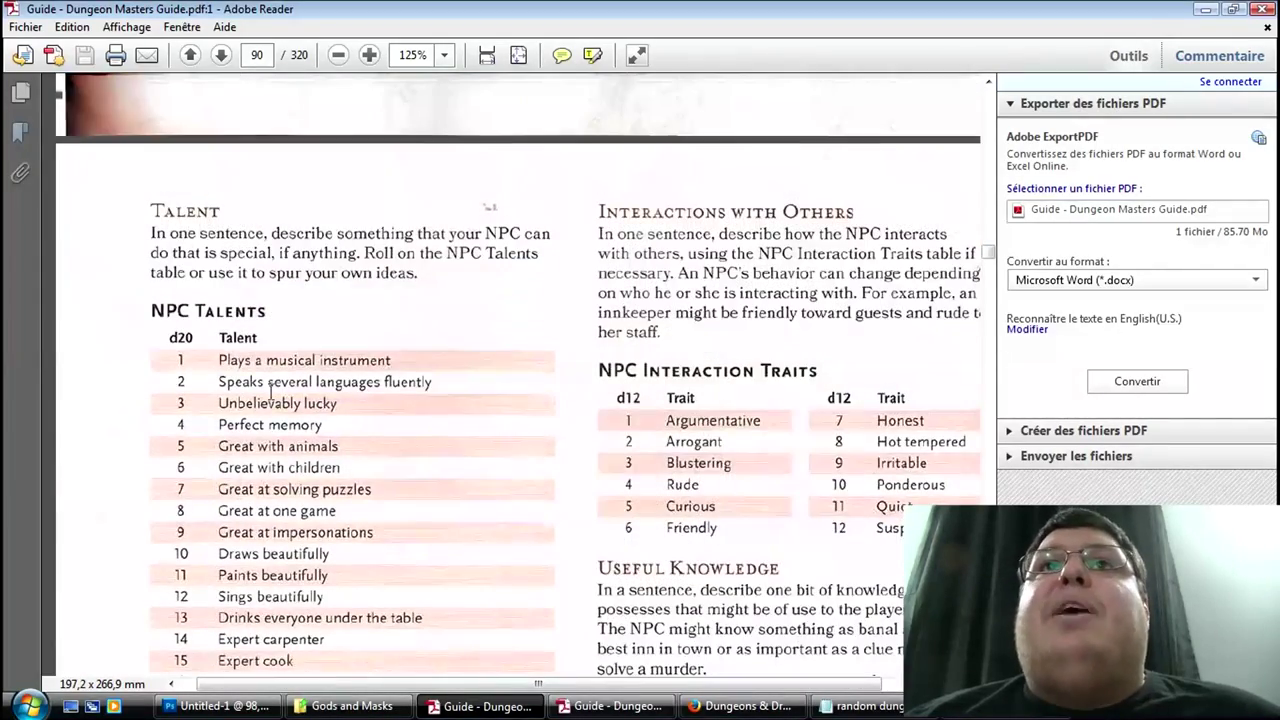
scroll(450, 560, "down", 1)
scroll(450, 560, "down", 1)
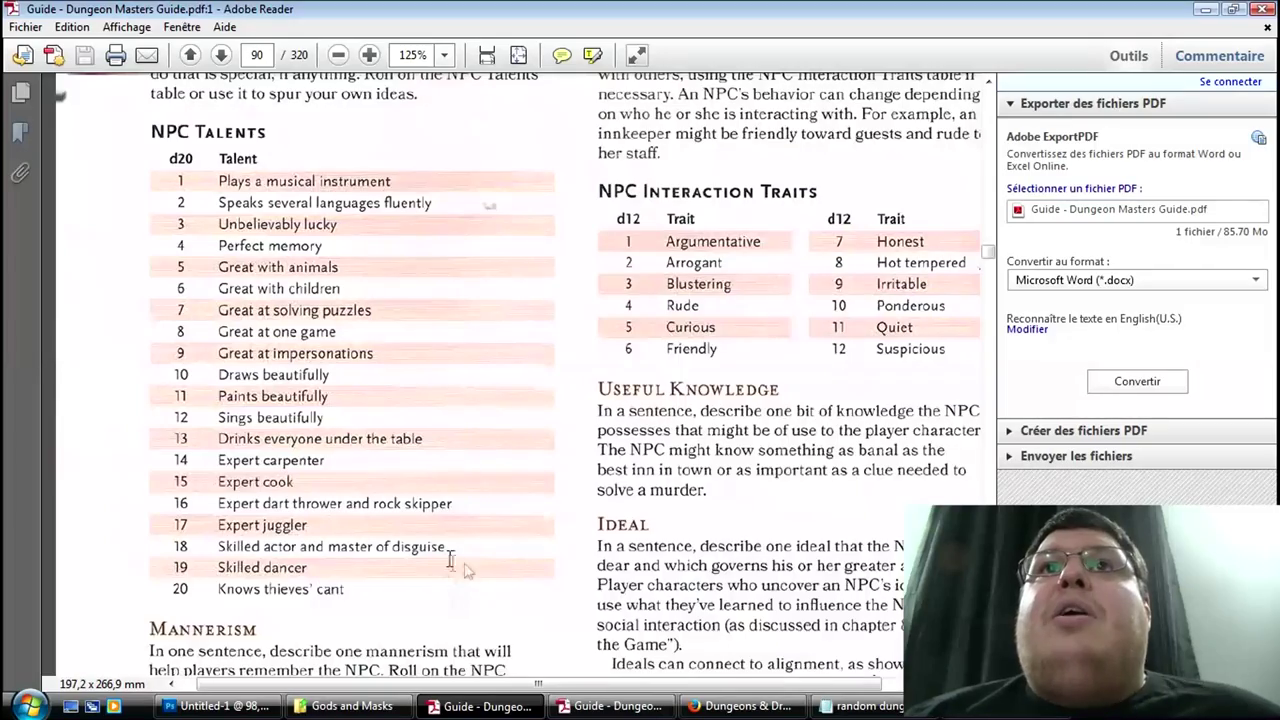
scroll(505, 605, "down", 6)
scroll(468, 548, "down", 5)
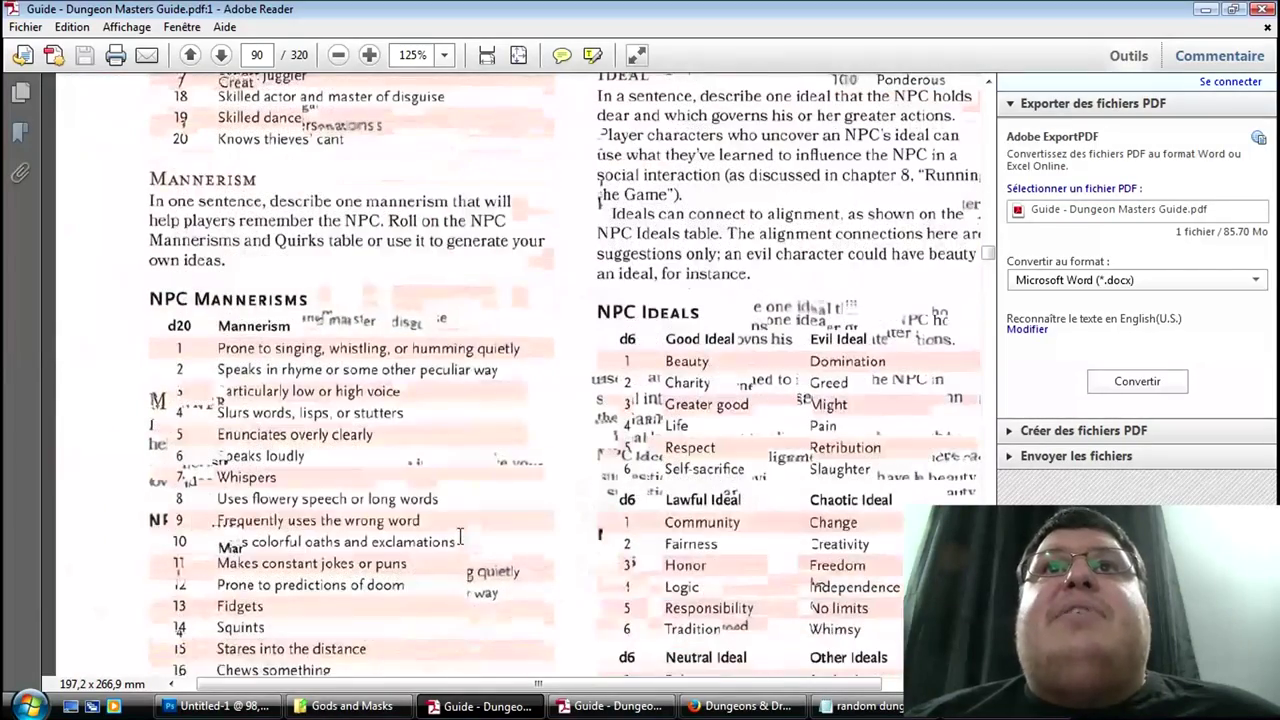
Step: Look through the guide's NPC mannerism, ideal and flaw tables and the following pages up to the Villains section on page 94
scroll(476, 488, "down", 2)
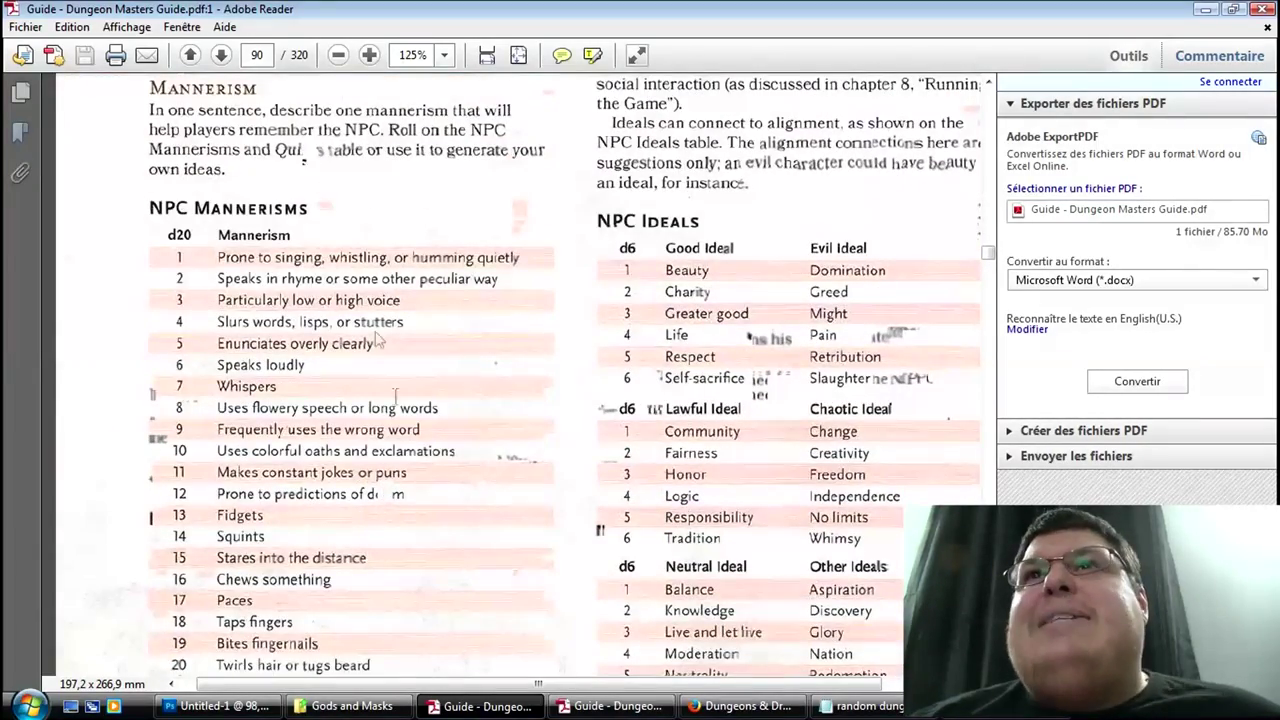
scroll(518, 402, "up", 7)
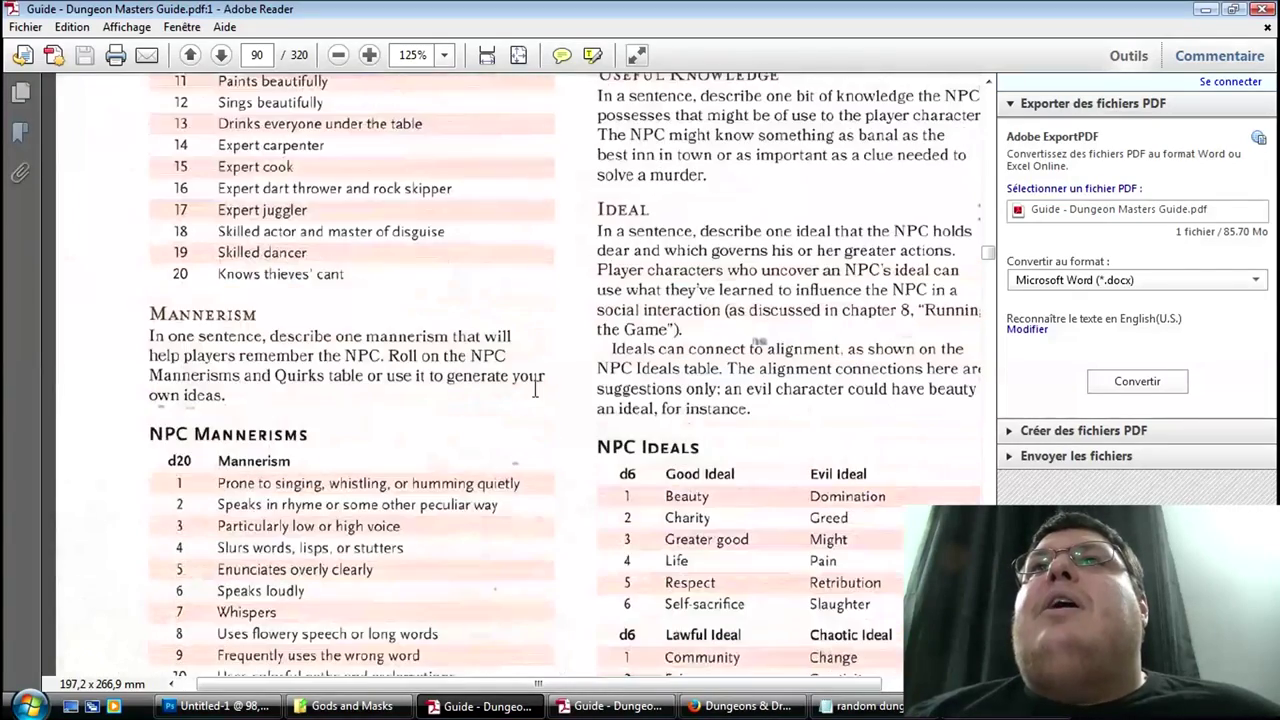
scroll(532, 380, "down", 3)
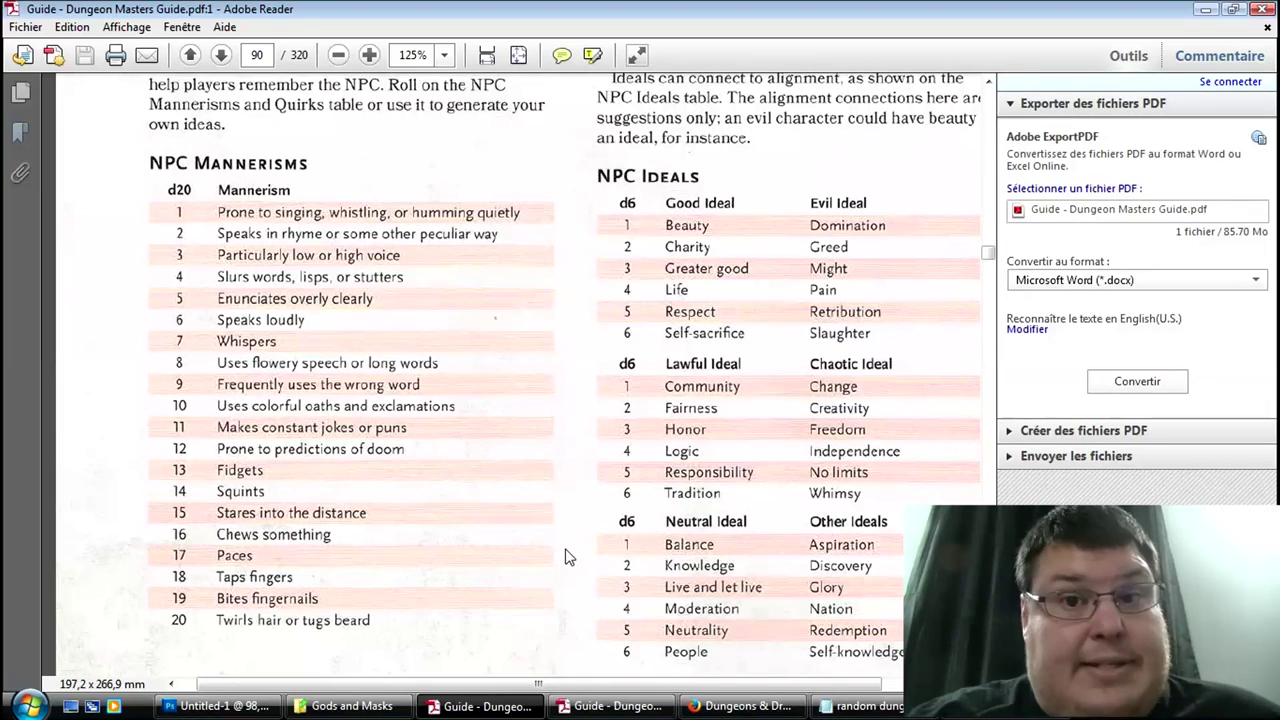
scroll(565, 555, "down", 10)
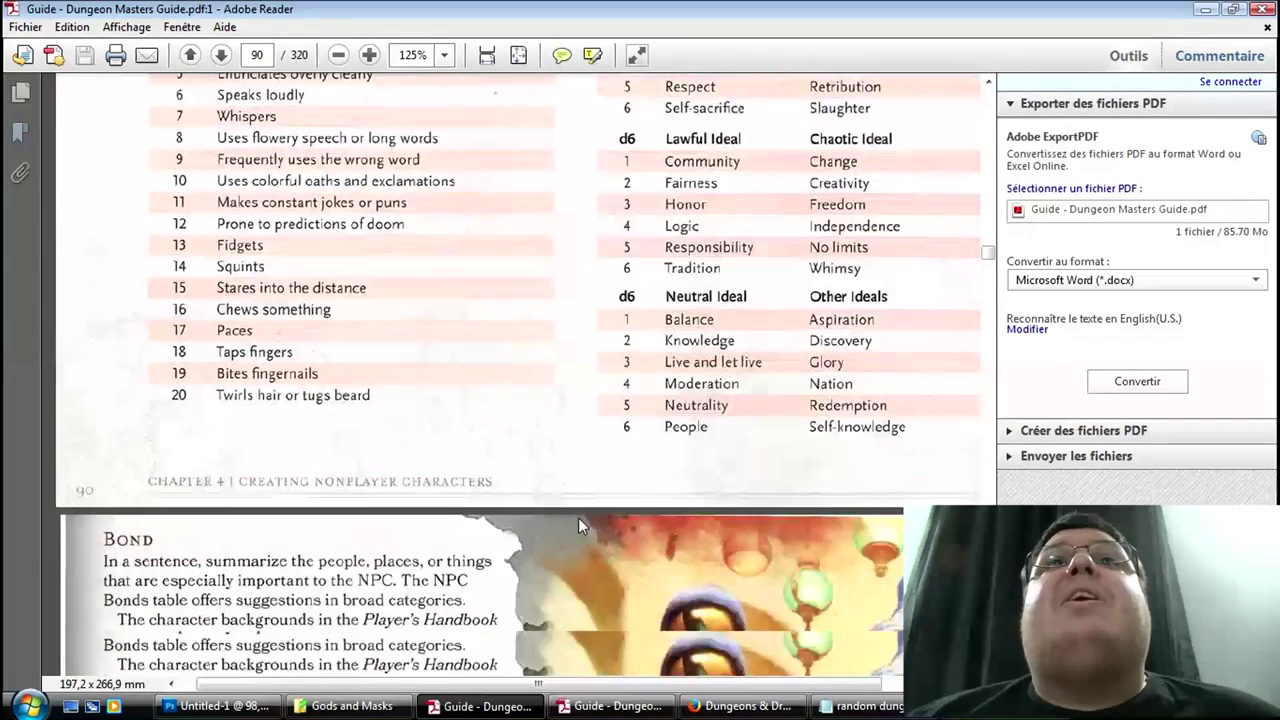
scroll(578, 517, "down", 10)
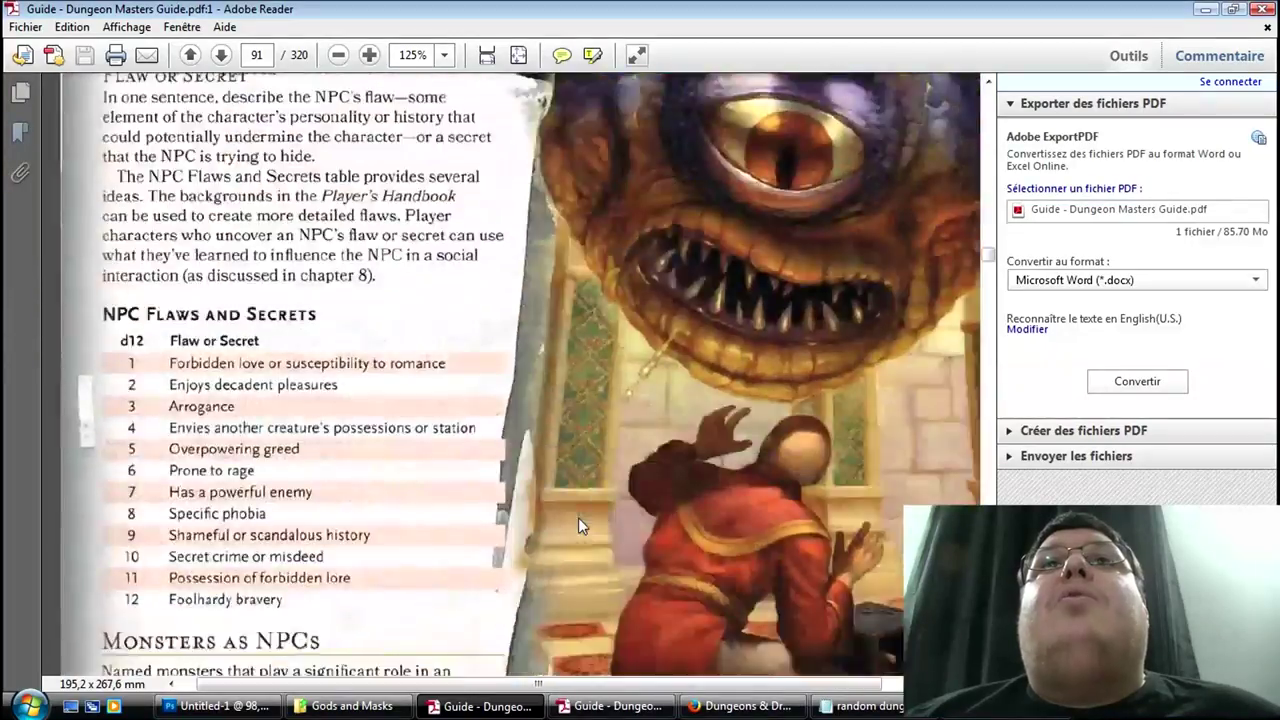
scroll(578, 522, "down", 10)
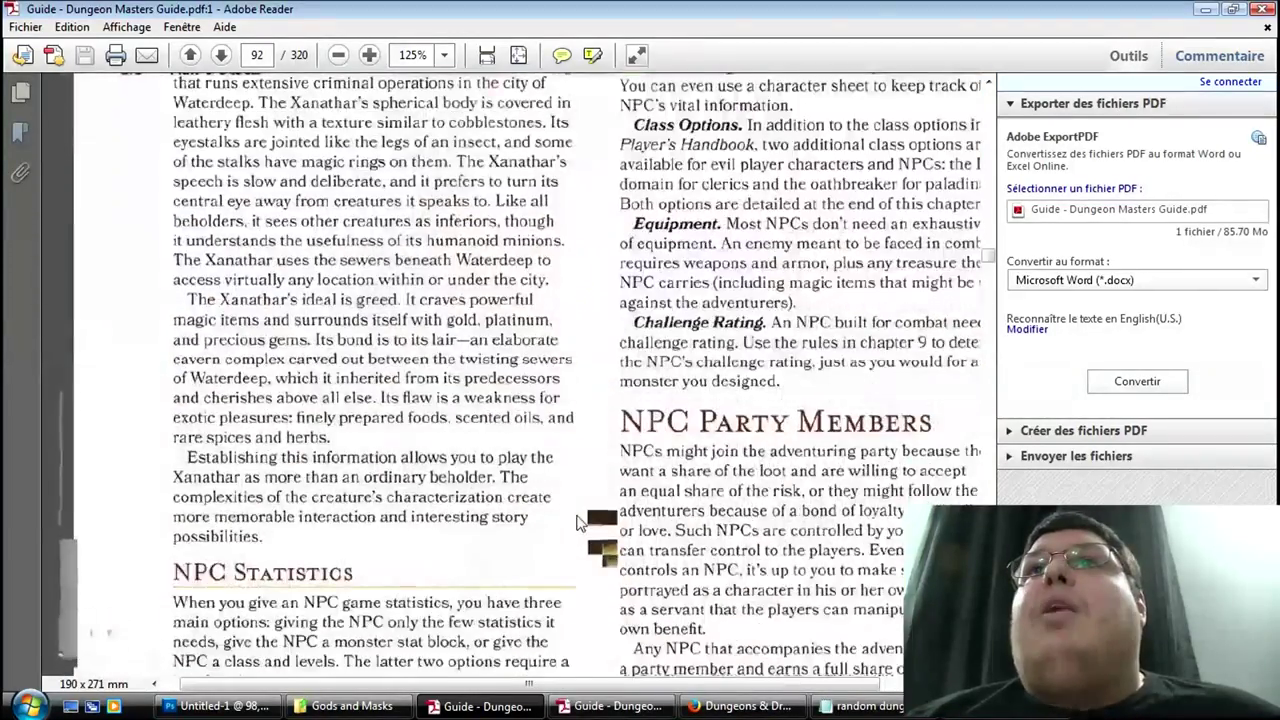
scroll(578, 520, "down", 10)
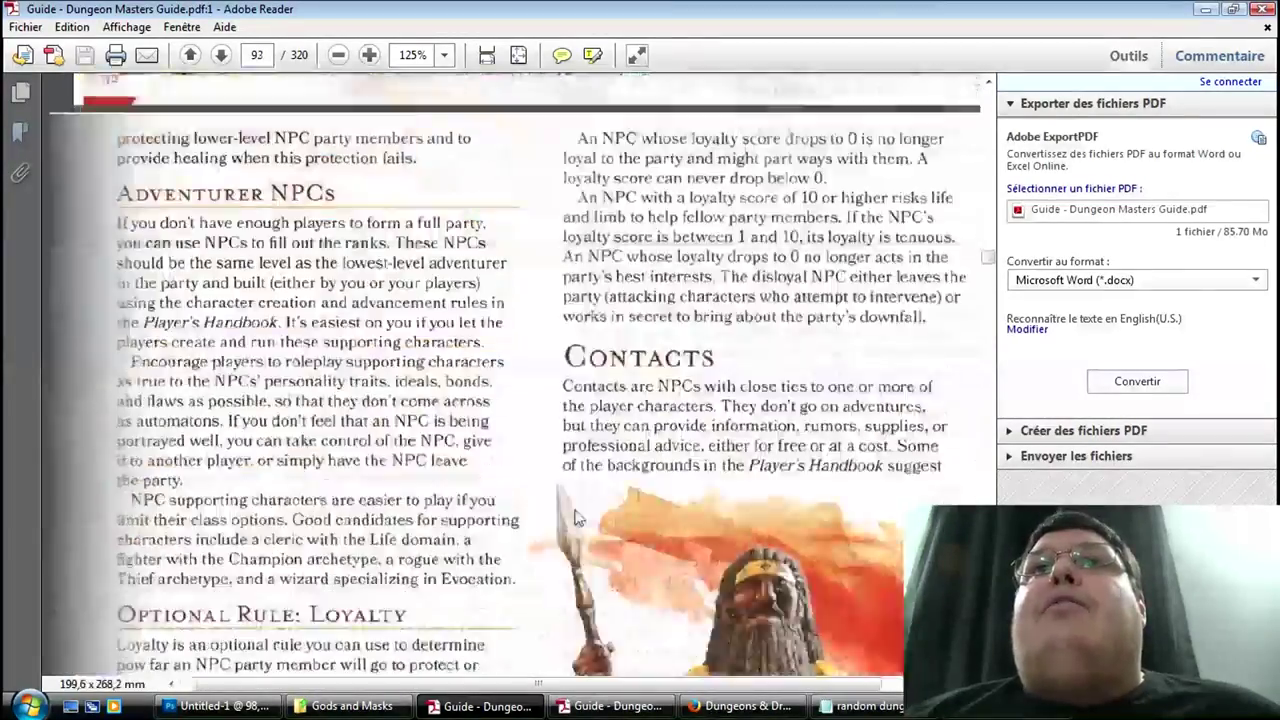
scroll(578, 517, "down", 8)
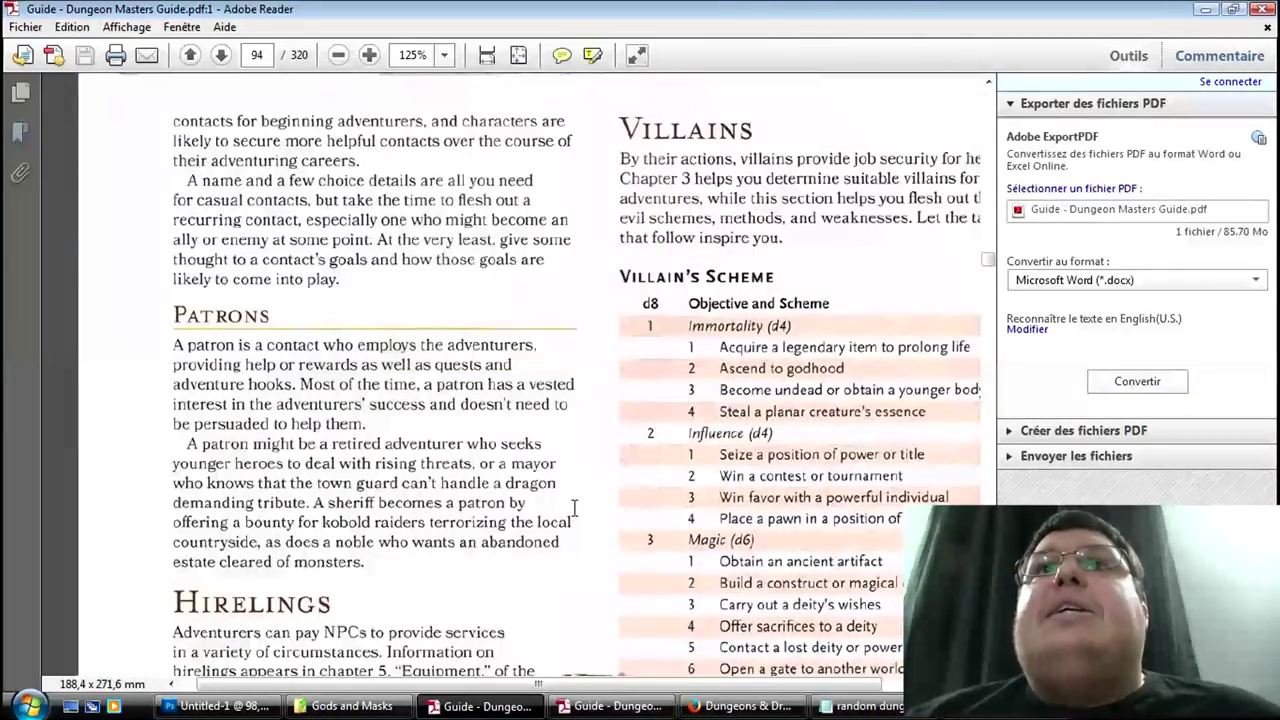
Step: Examine the Villain's Scheme table on page 94, with its full column width in view
scroll(575, 510, "down", 1)
left_click_drag(415, 686, 474, 697)
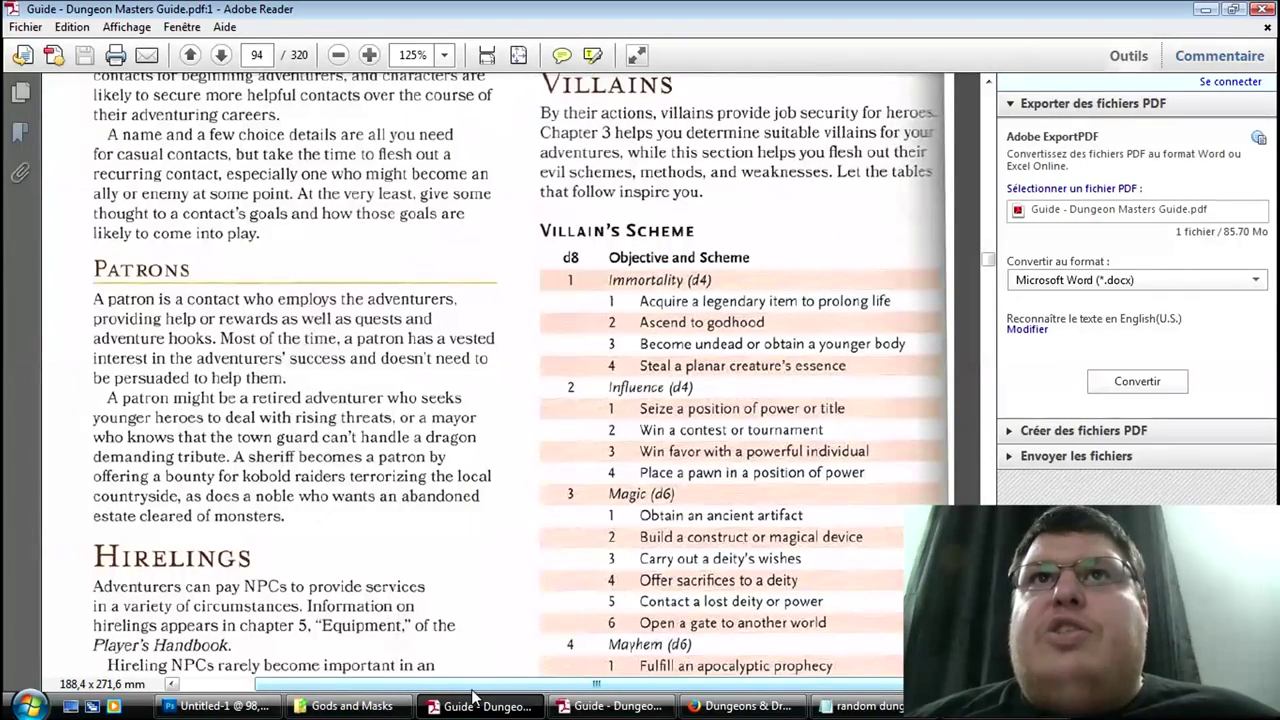
scroll(385, 600, "down", 3)
scroll(378, 567, "down", 6)
scroll(376, 560, "up", 10)
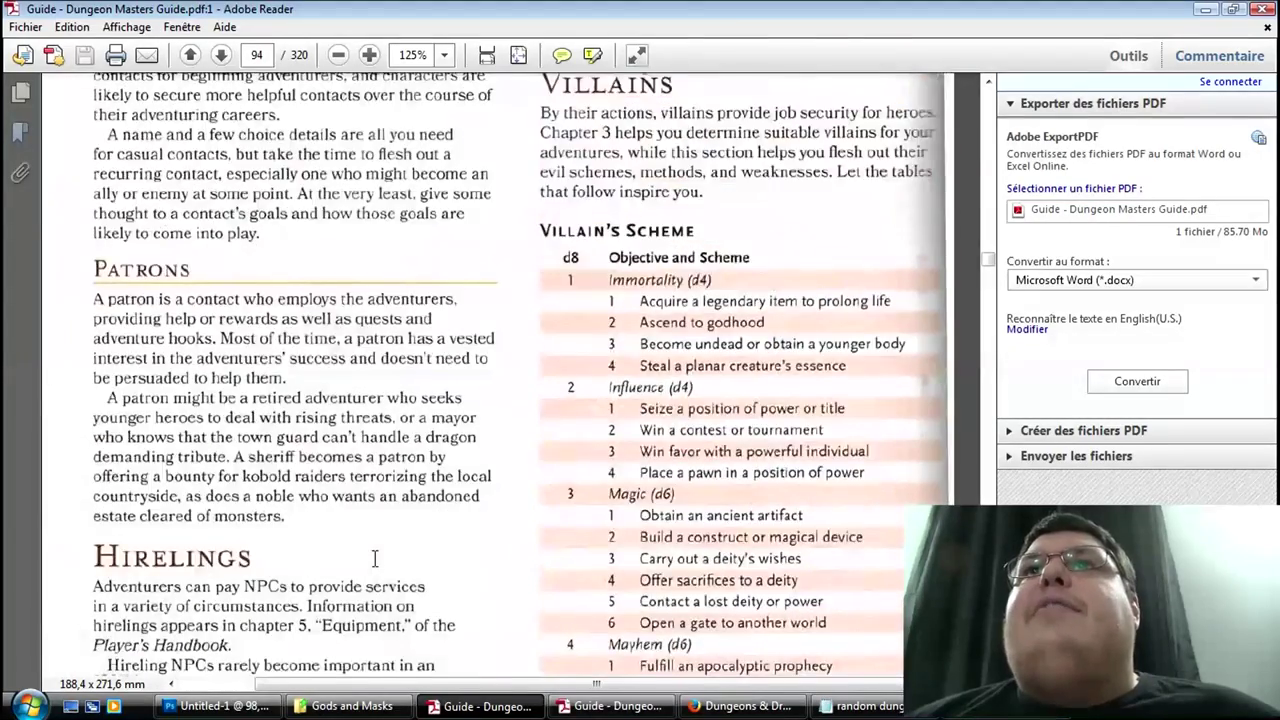
scroll(376, 558, "up", 3)
scroll(700, 545, "down", 2)
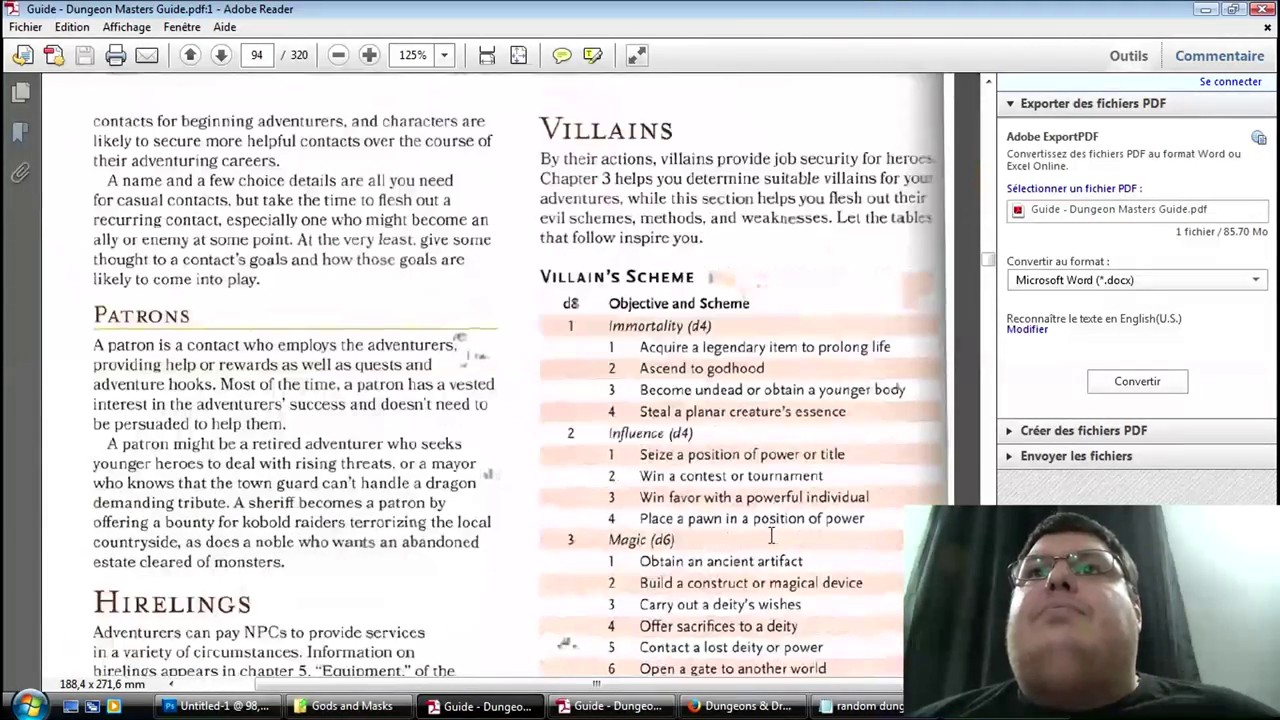
left_click_drag(606, 685, 630, 688)
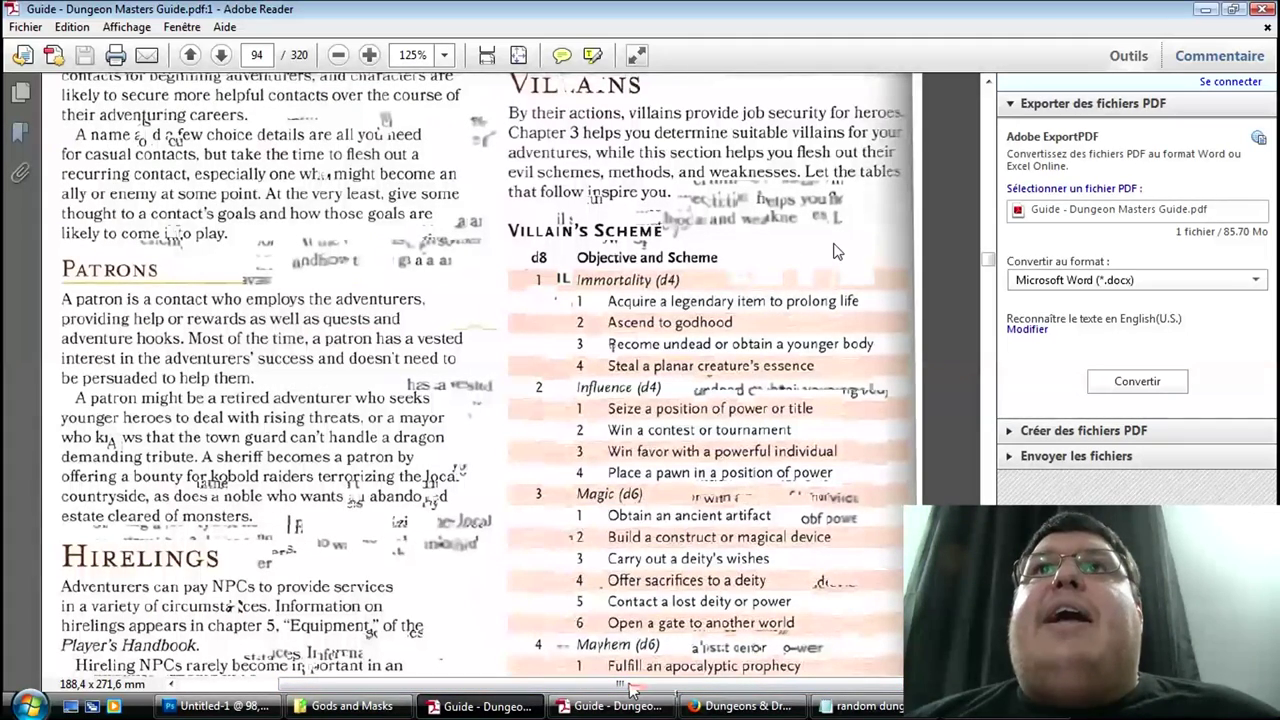
scroll(836, 251, "down", 3)
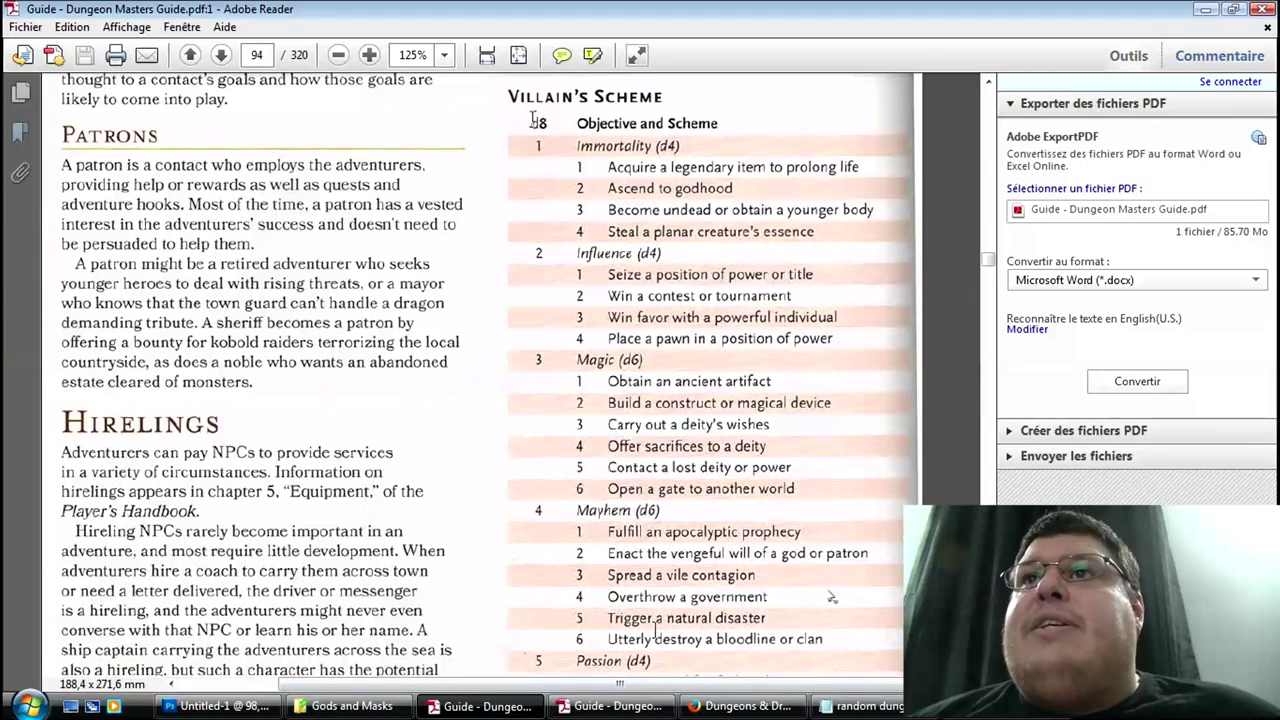
Step: Roll one d8 in the browser's dice roller and highlight the Revenge (d4) entry in the guide's Villain's Scheme table
left_click(862, 706)
left_click(733, 708)
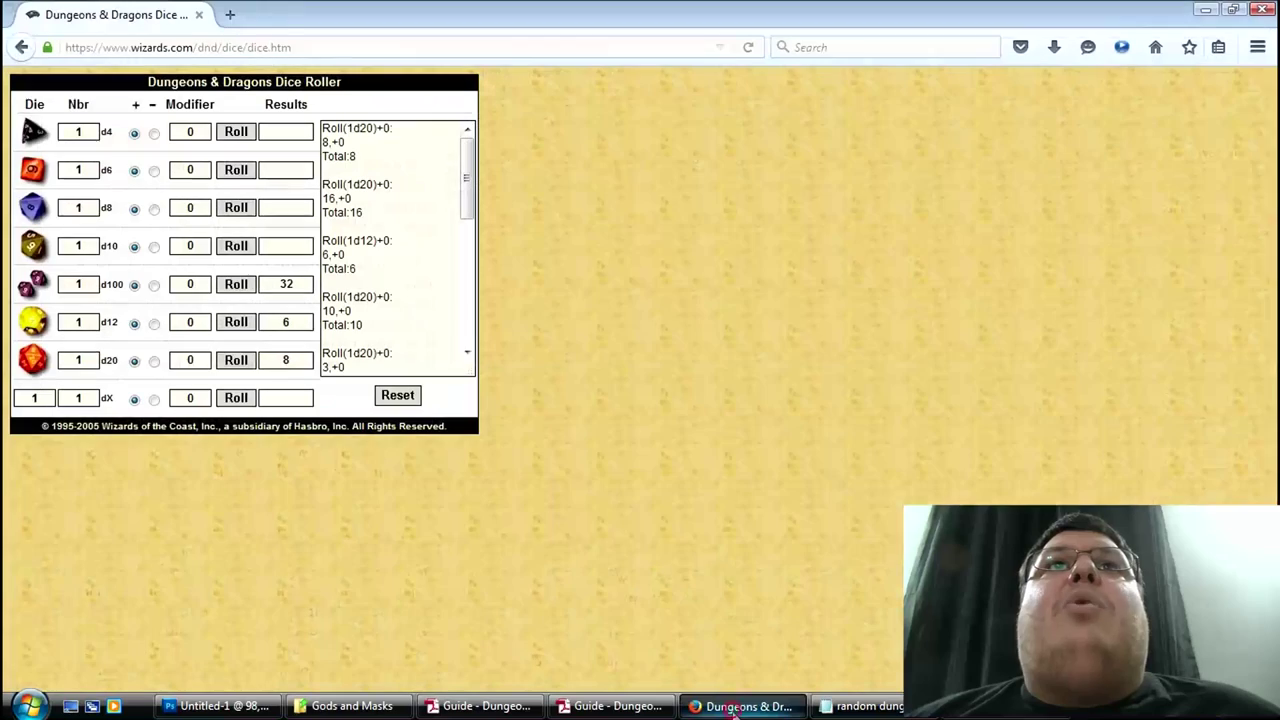
left_click(34, 210)
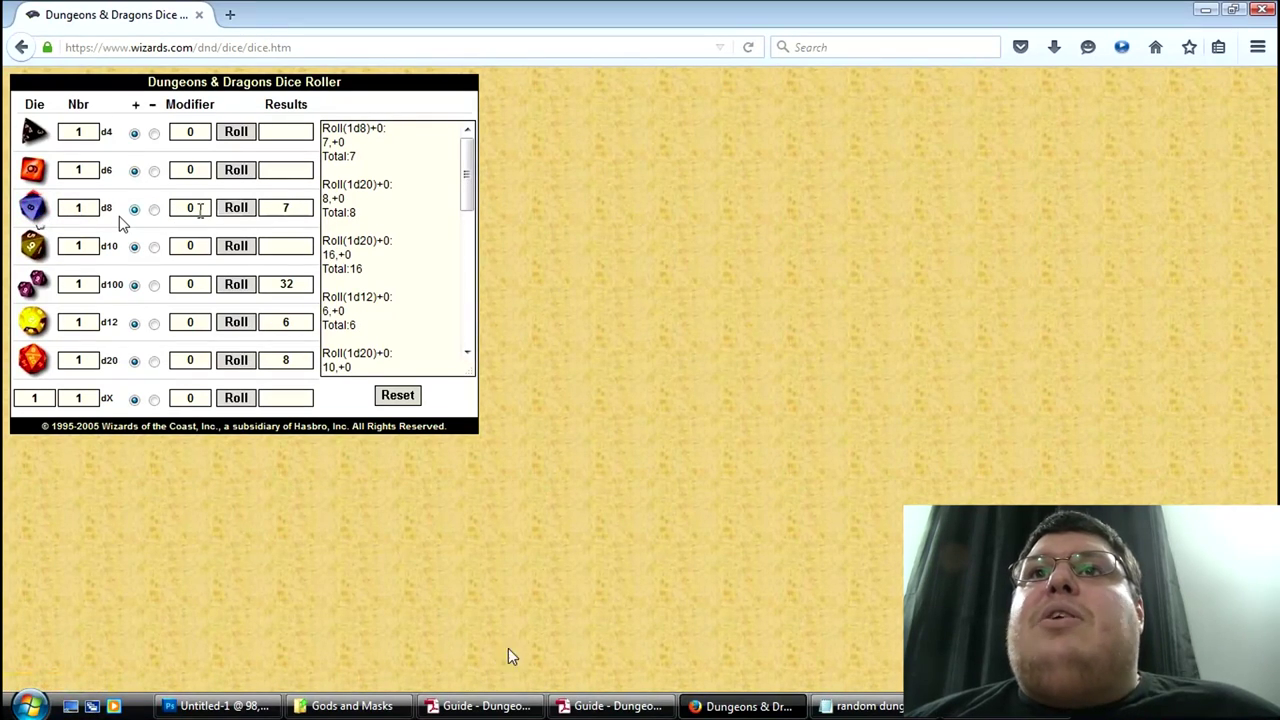
left_click(520, 712)
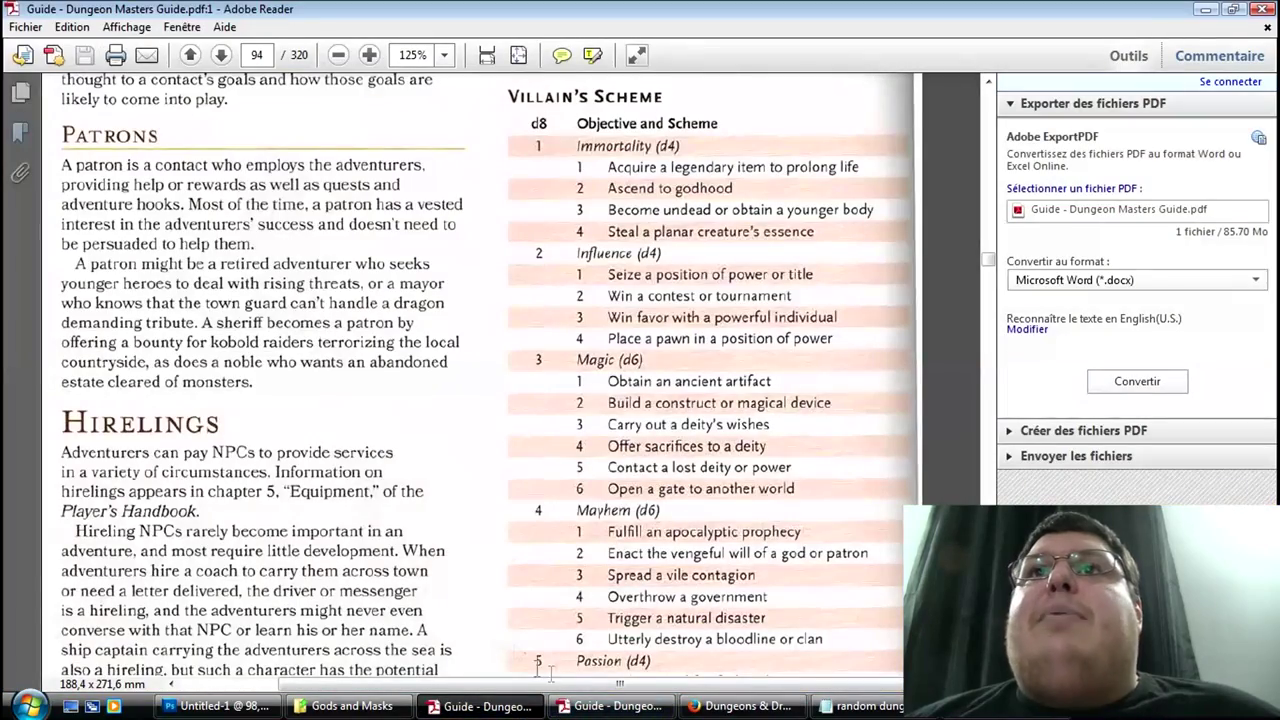
scroll(674, 513, "down", 10)
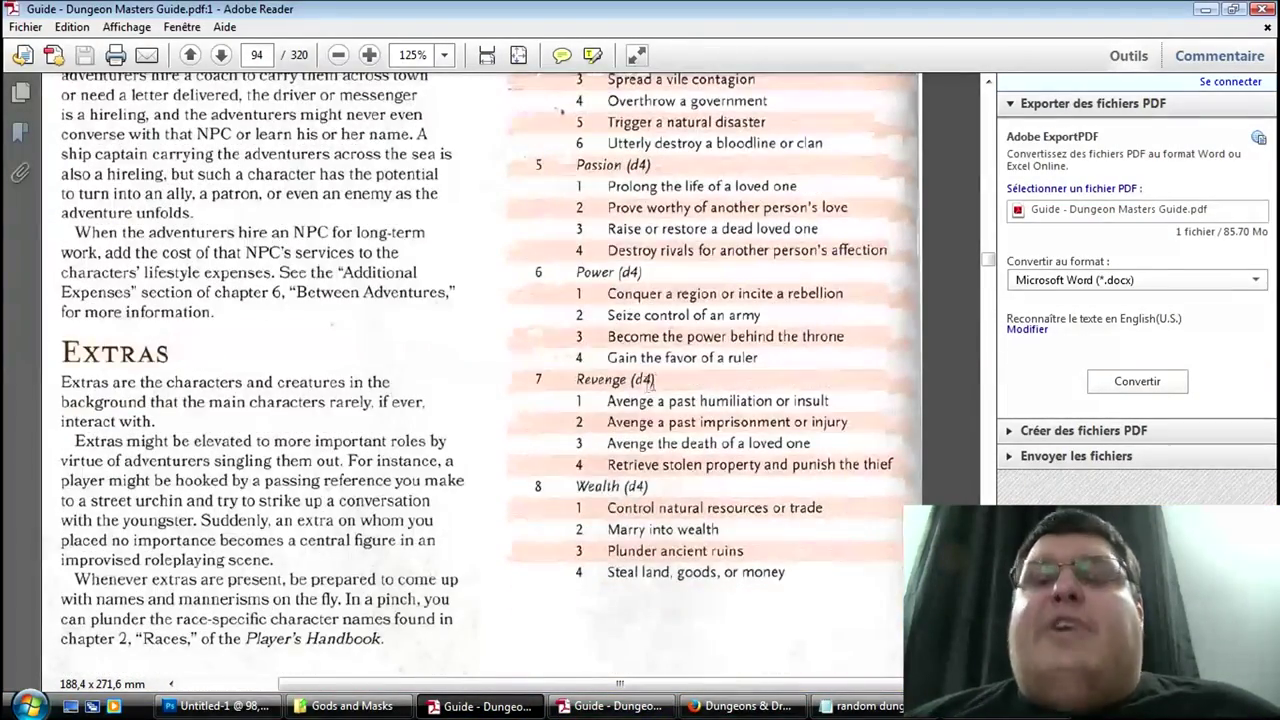
left_click_drag(662, 383, 564, 378)
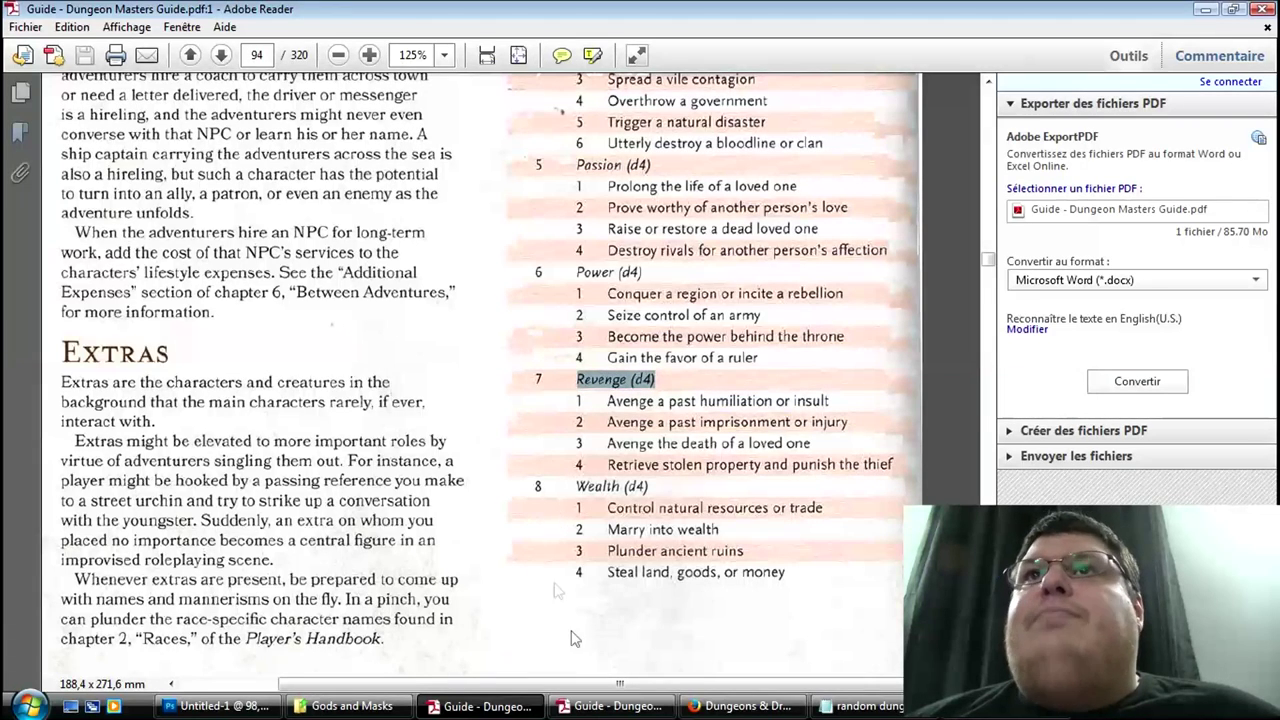
Step: In the Notepad file random dungeon map.txt, add the indented line "-> motives : revenge" between the Villain and Patron lines
left_click(860, 706)
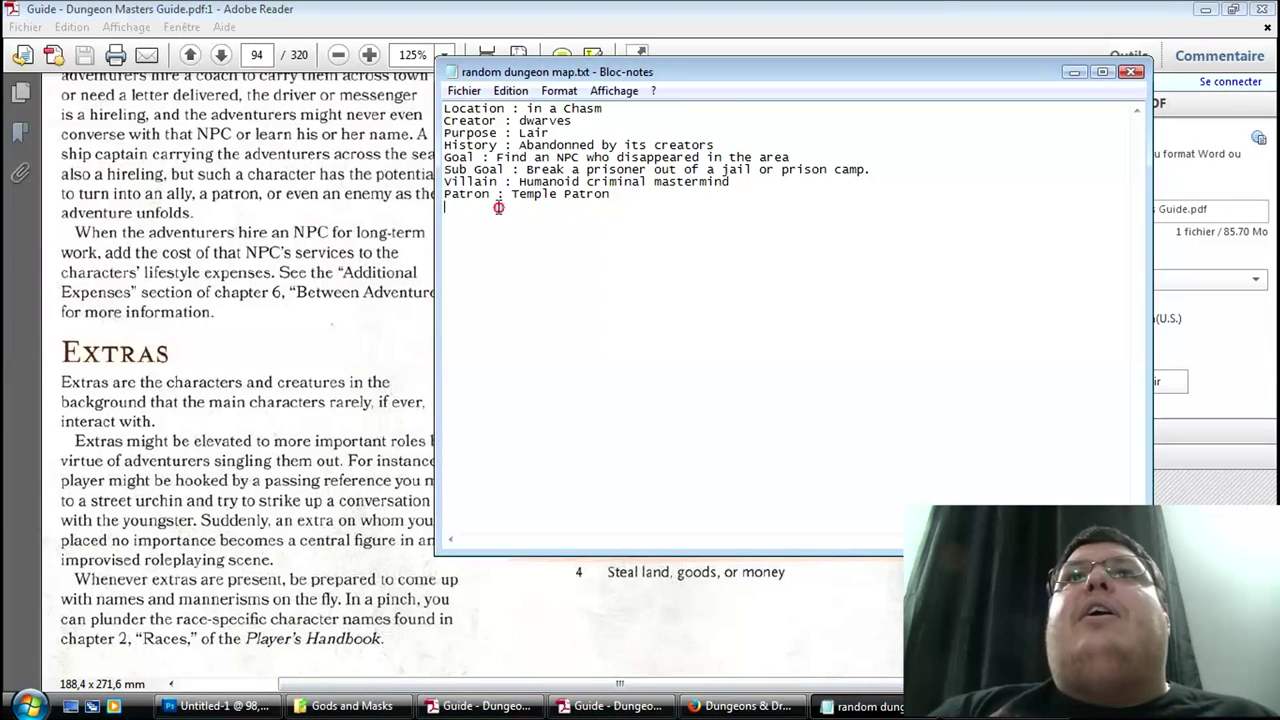
key("Return")
key("Up")
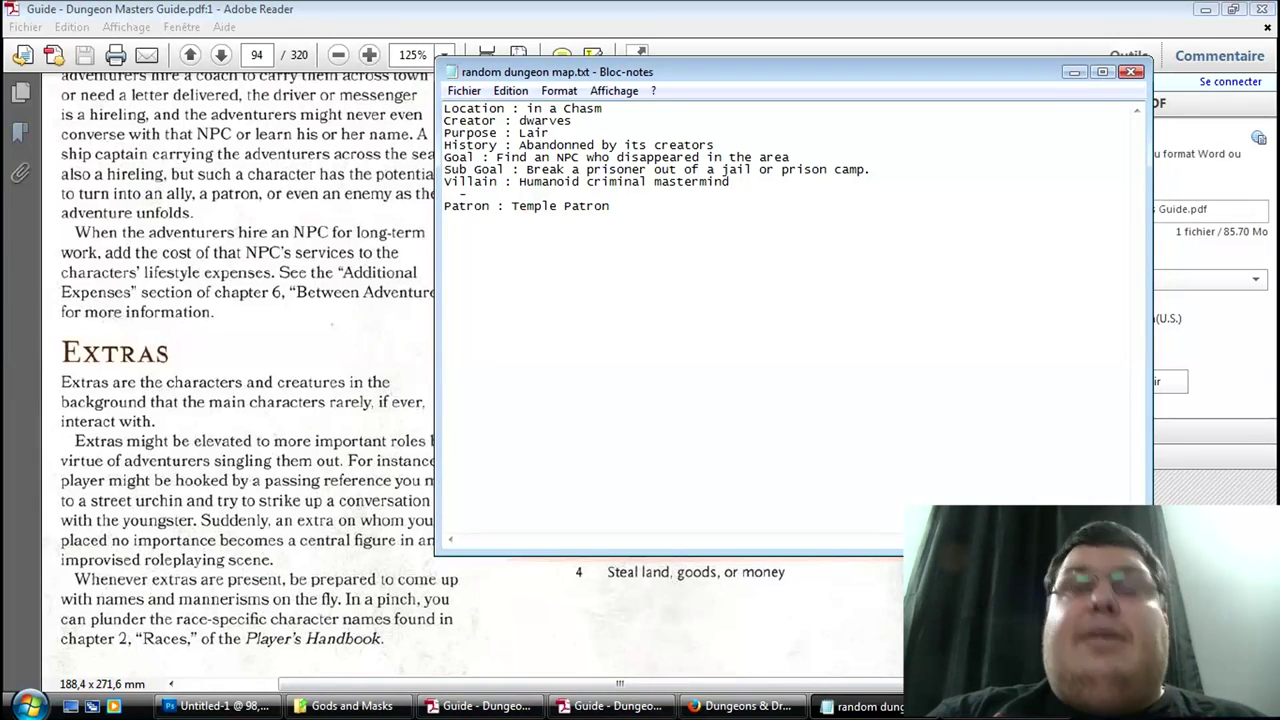
type("->")
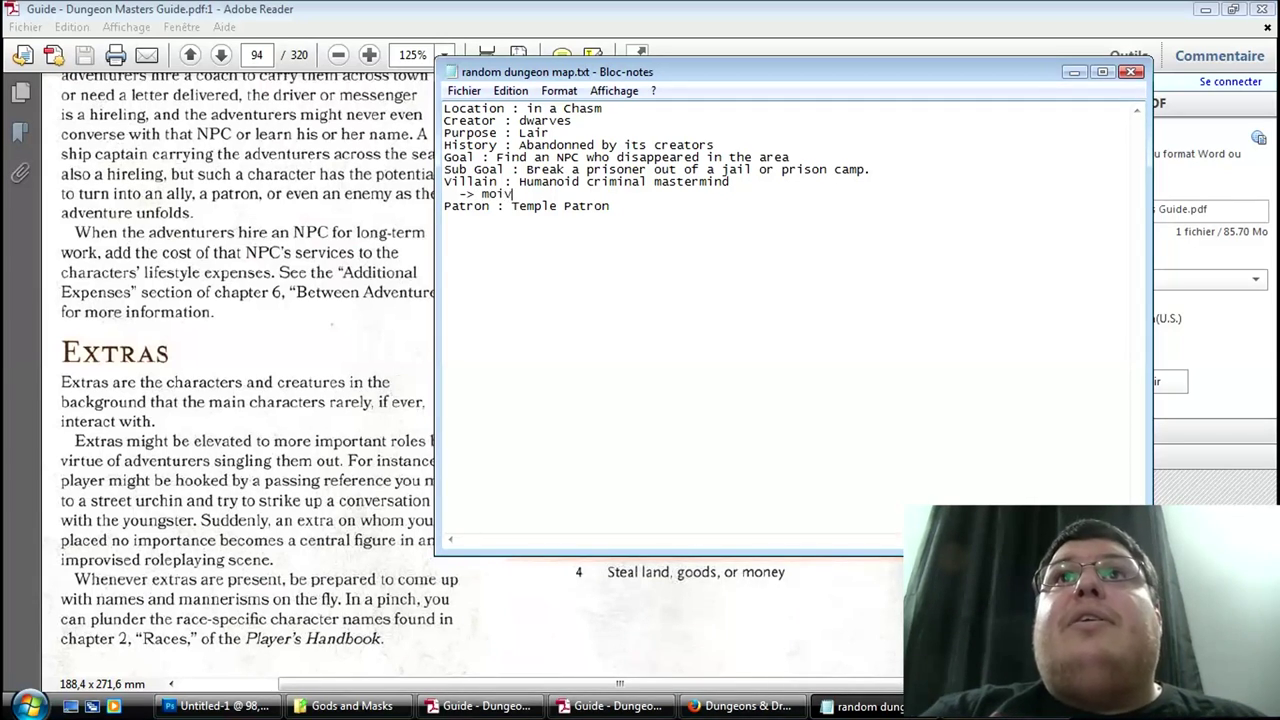
type("motives")
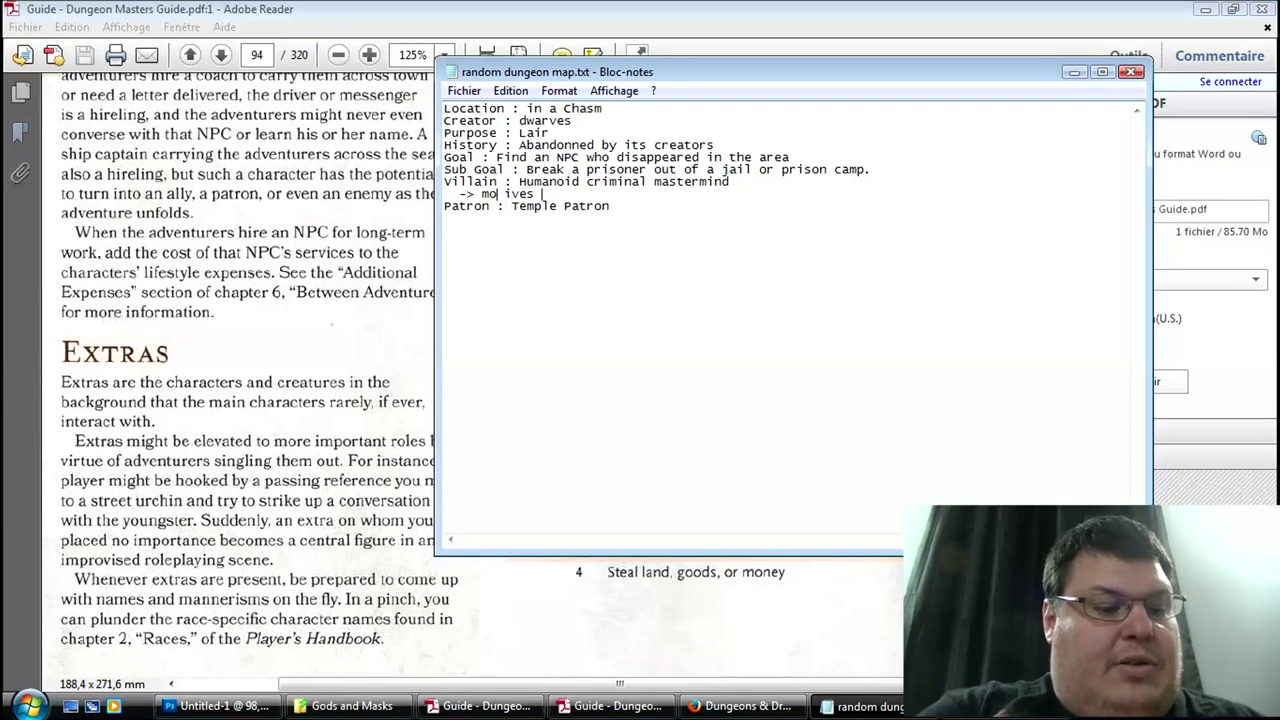
type(" : reveange")
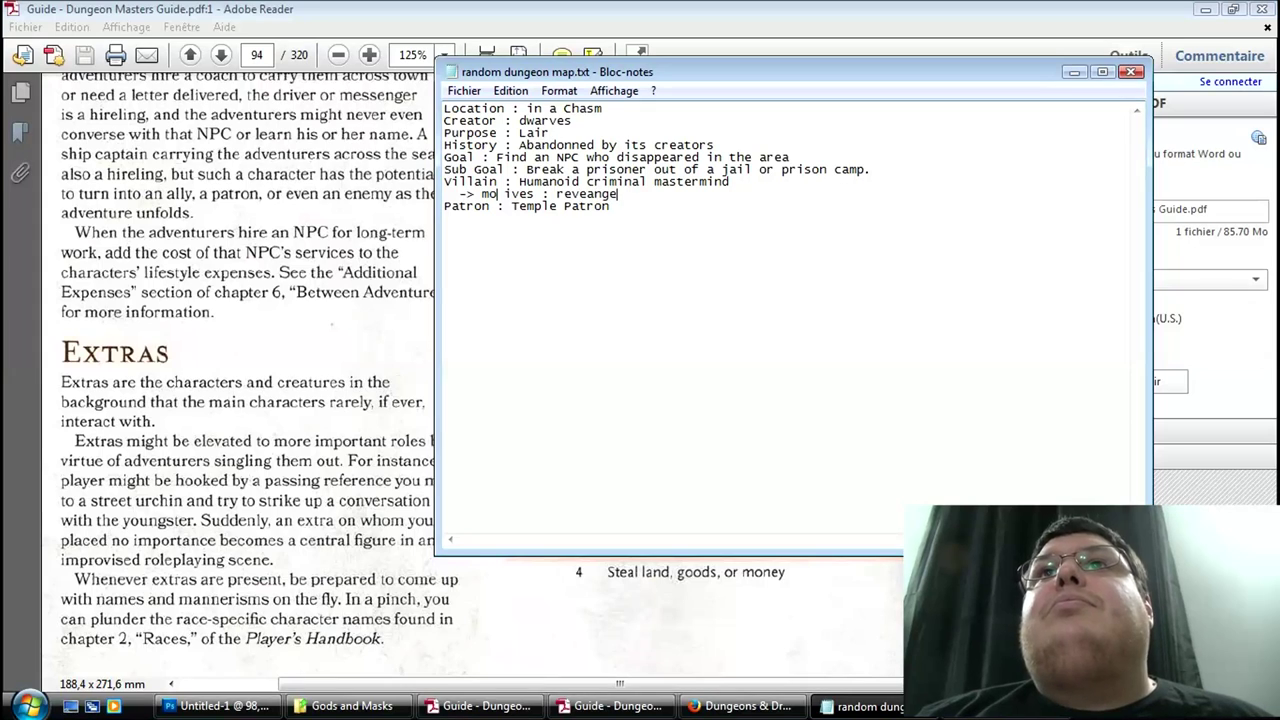
key("BackSpace")
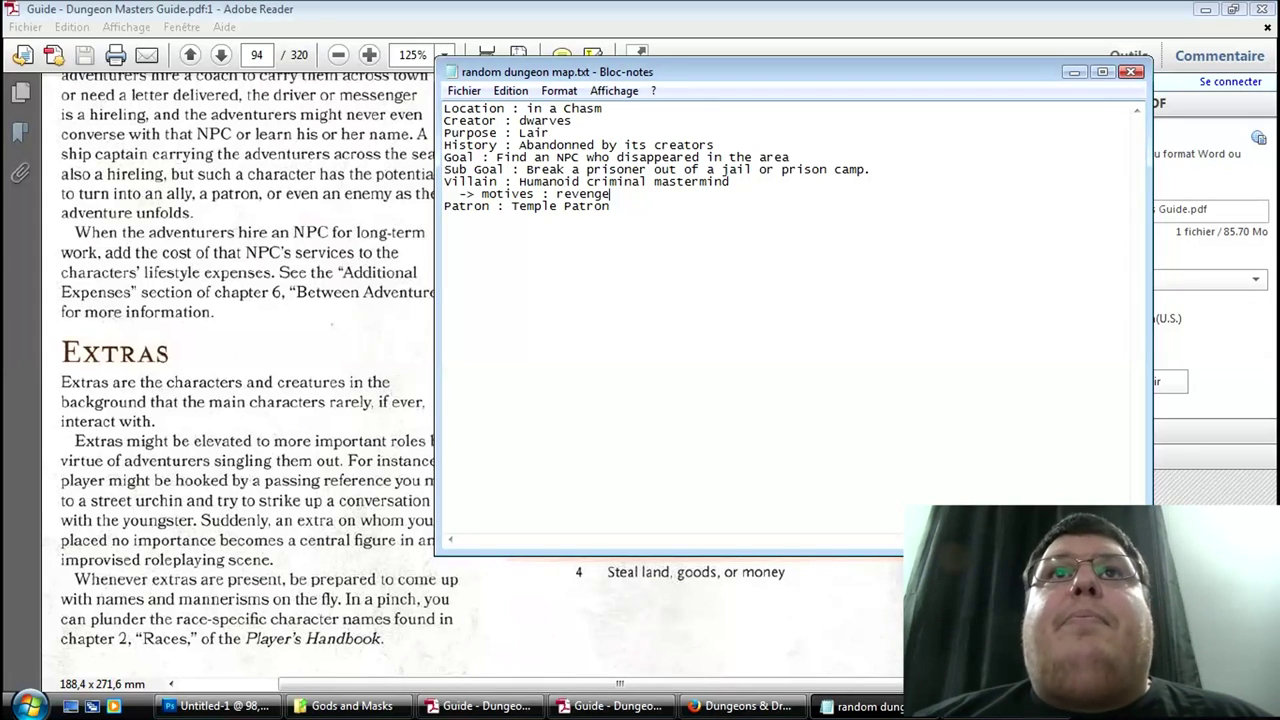
Step: Roll one d4 in the browser's dice roller for the Revenge scheme and return to the guide's villain table
key("alt+Tab")
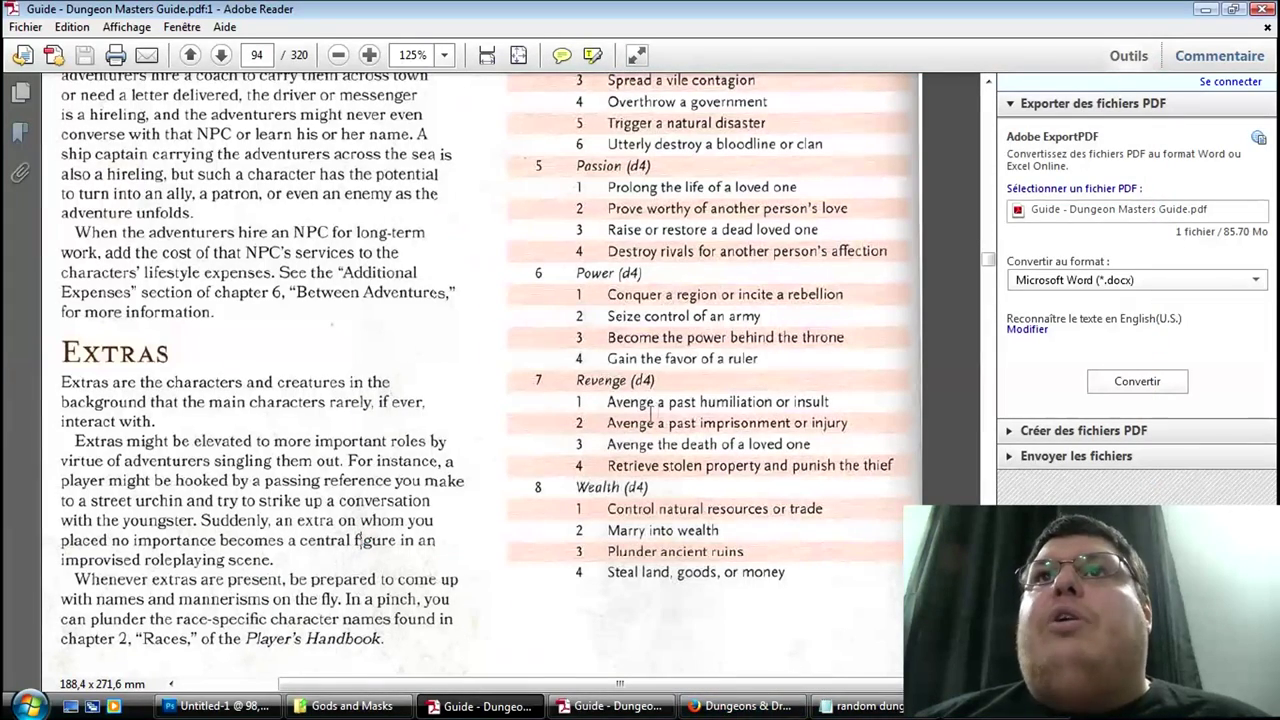
left_click(745, 706)
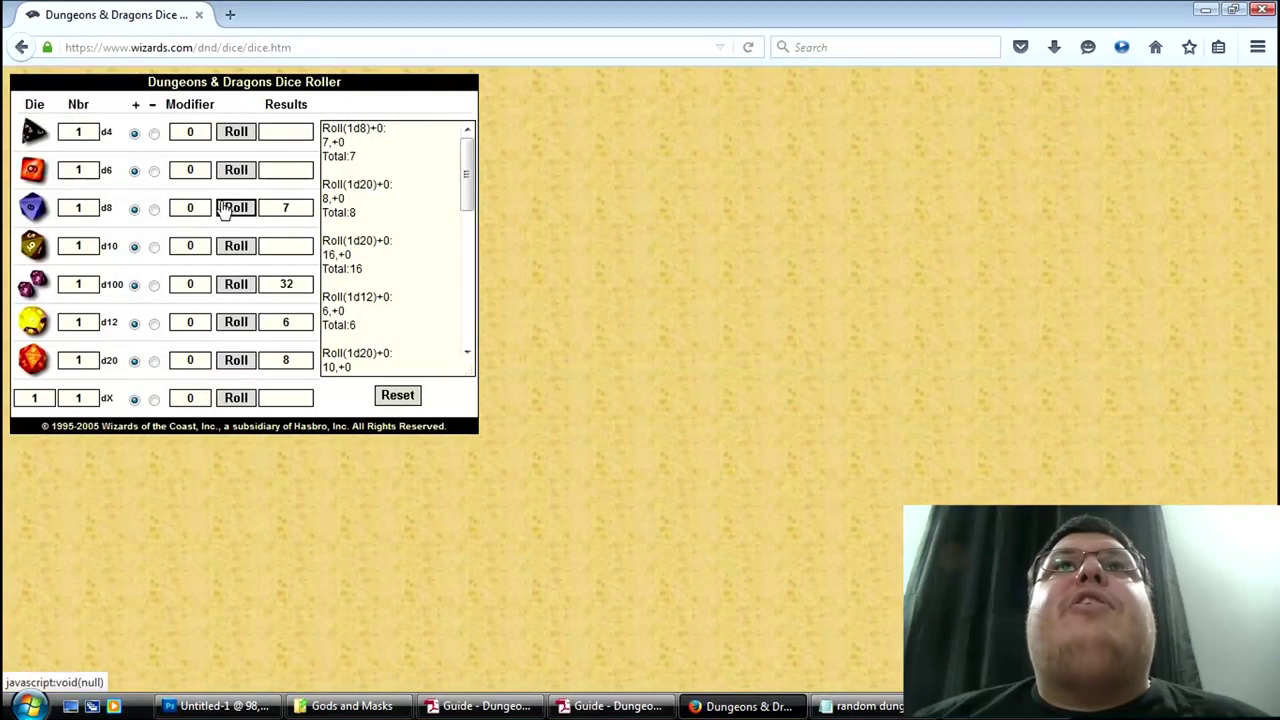
left_click(50, 135)
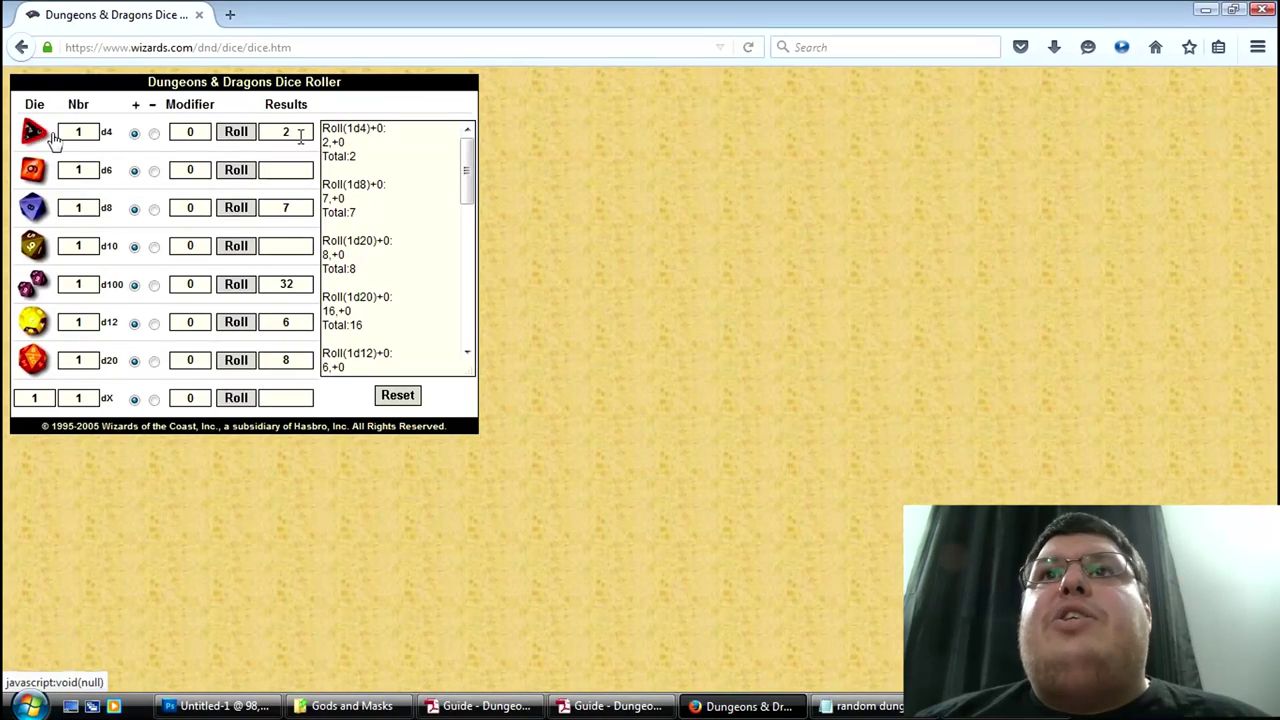
left_click(482, 706)
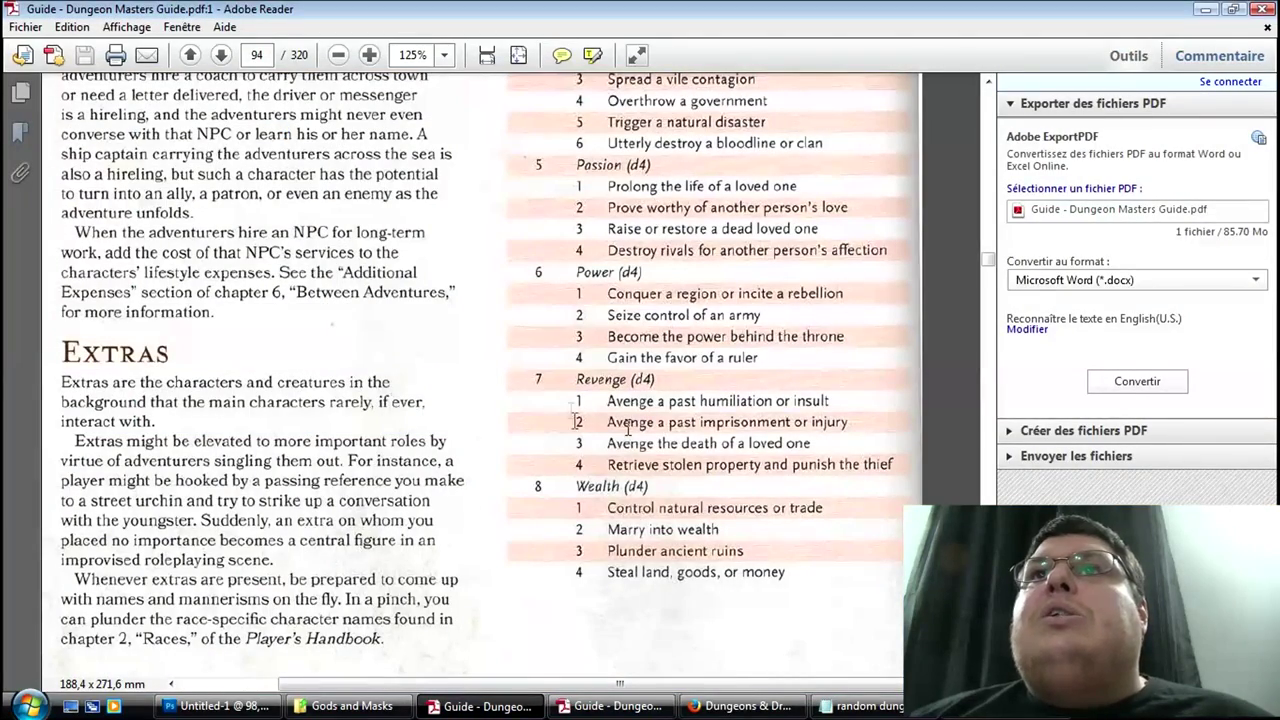
Step: Copy the text "Avenge a past imprisonment or injury" from the Revenge entries of the Villain's Scheme table
left_click_drag(610, 424, 873, 432)
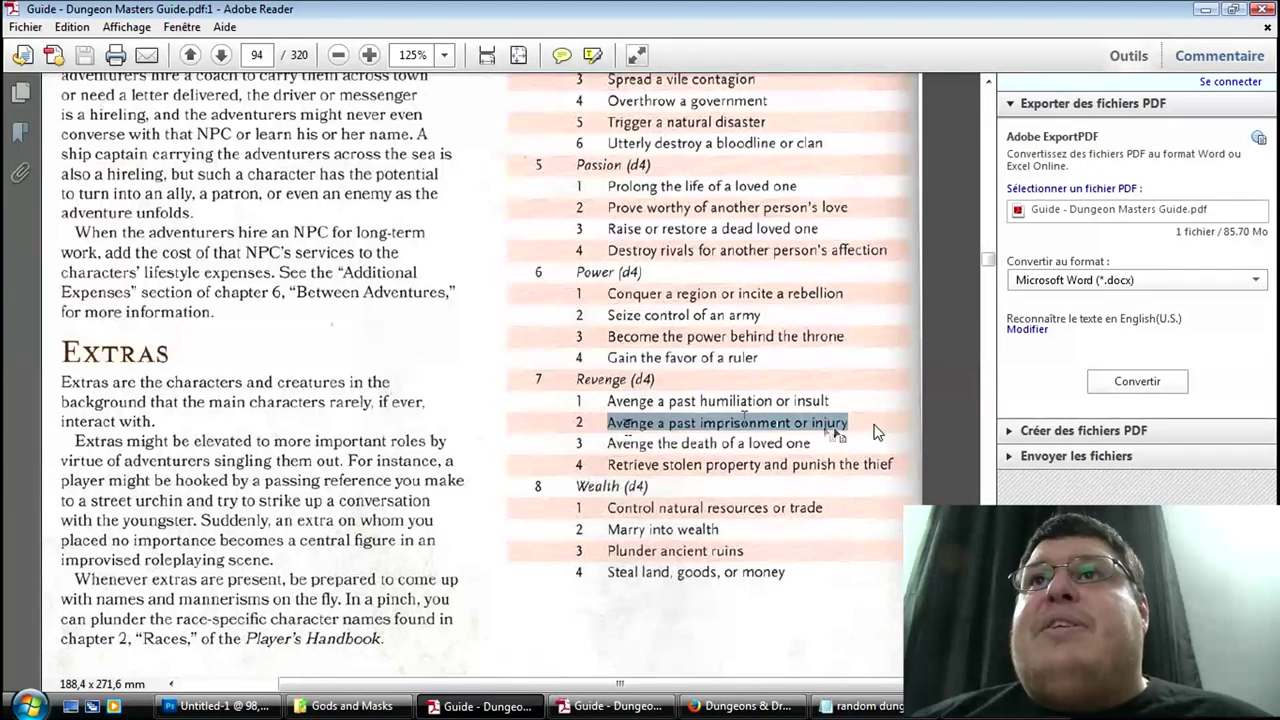
right_click(766, 421)
left_click(796, 434)
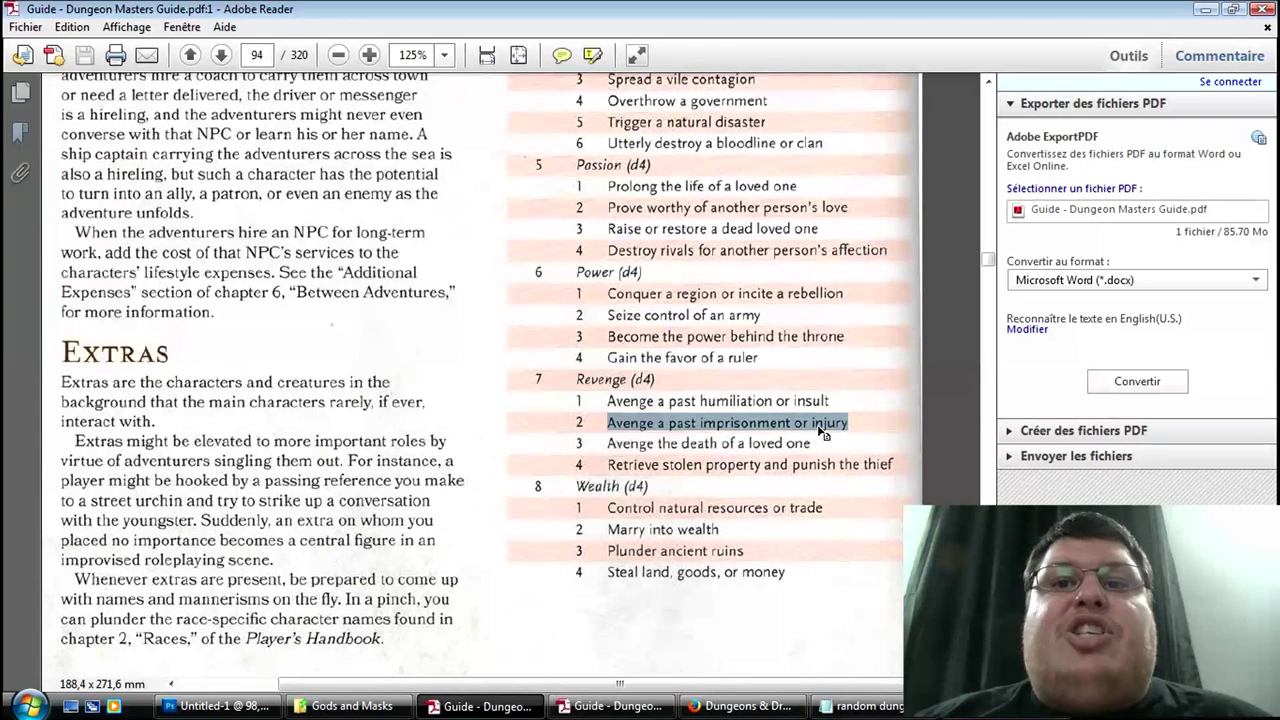
right_click(752, 430)
left_click(775, 438)
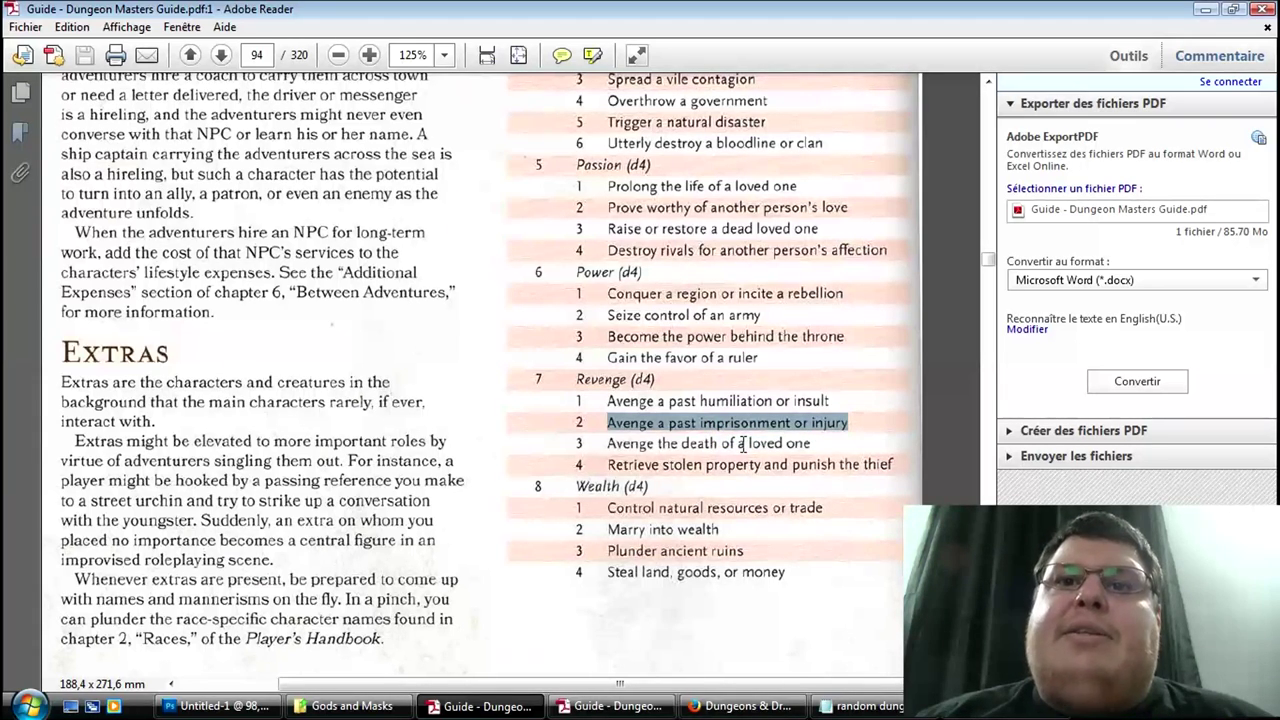
Step: In the Notepad notes, add the line "-> why : Avenge a past imprisonment or injury" below the motives line, using the copied text
key("alt+Tab")
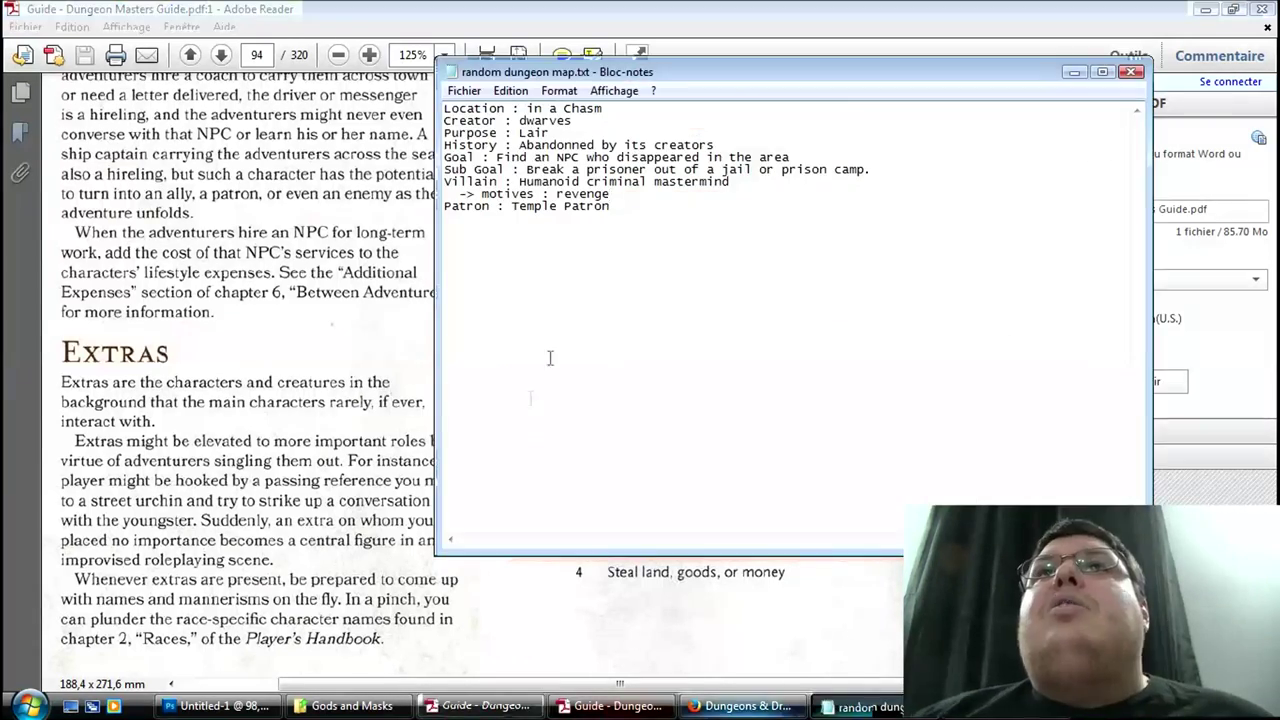
left_click(622, 190)
key("Return")
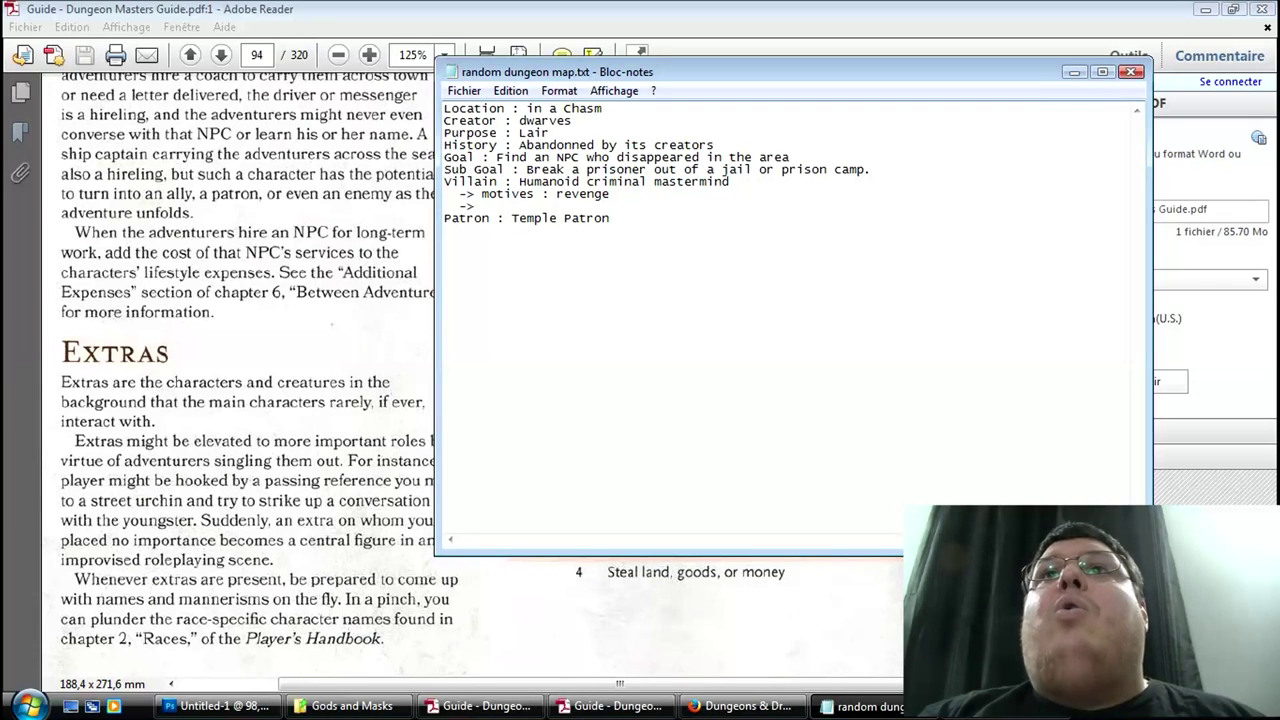
type("->")
key("ctrl+v")
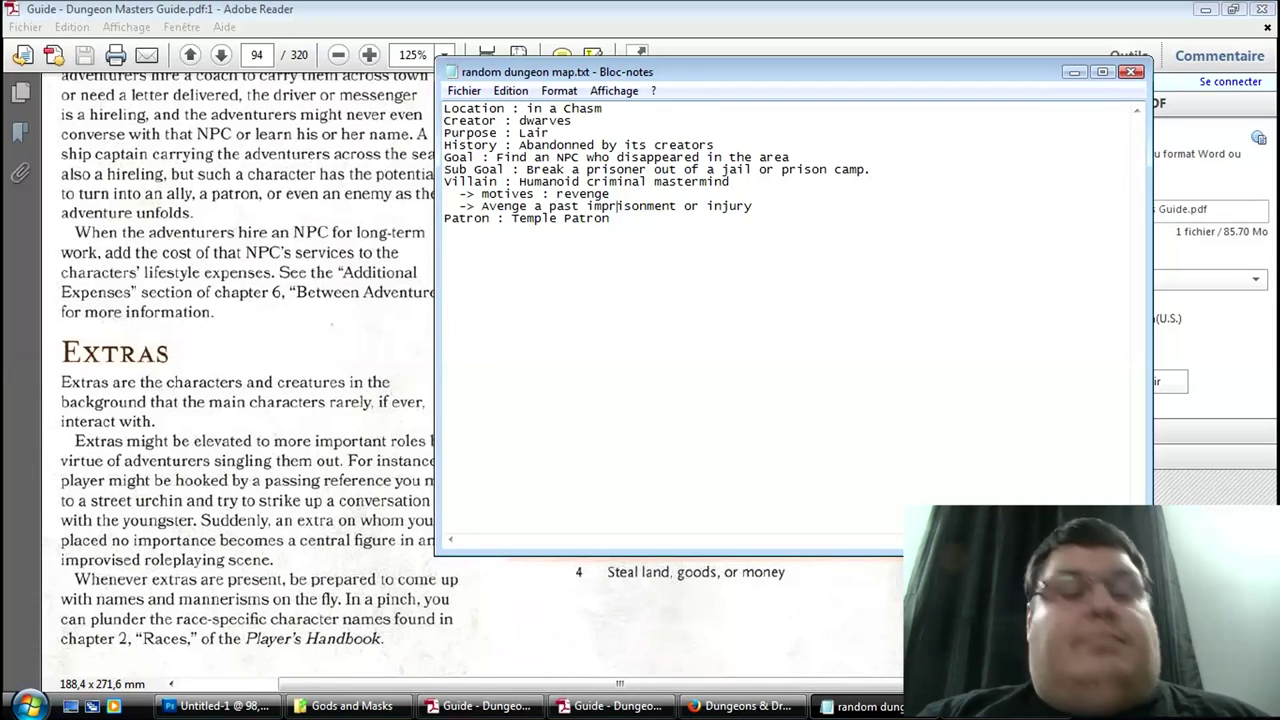
left_click(481, 206)
type("why :")
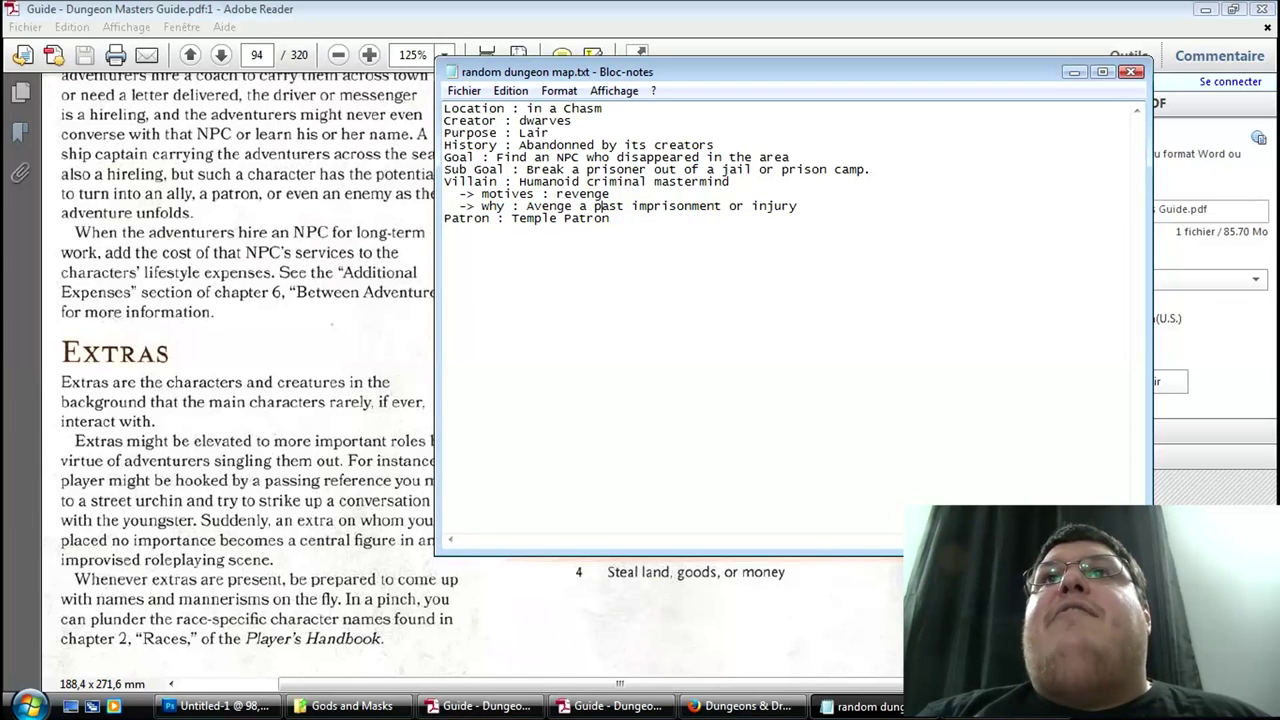
Step: Look through the Villain's Methods table on page 95 of the Dungeon Masters Guide, down to the Villain's Weakness heading
left_click(798, 206)
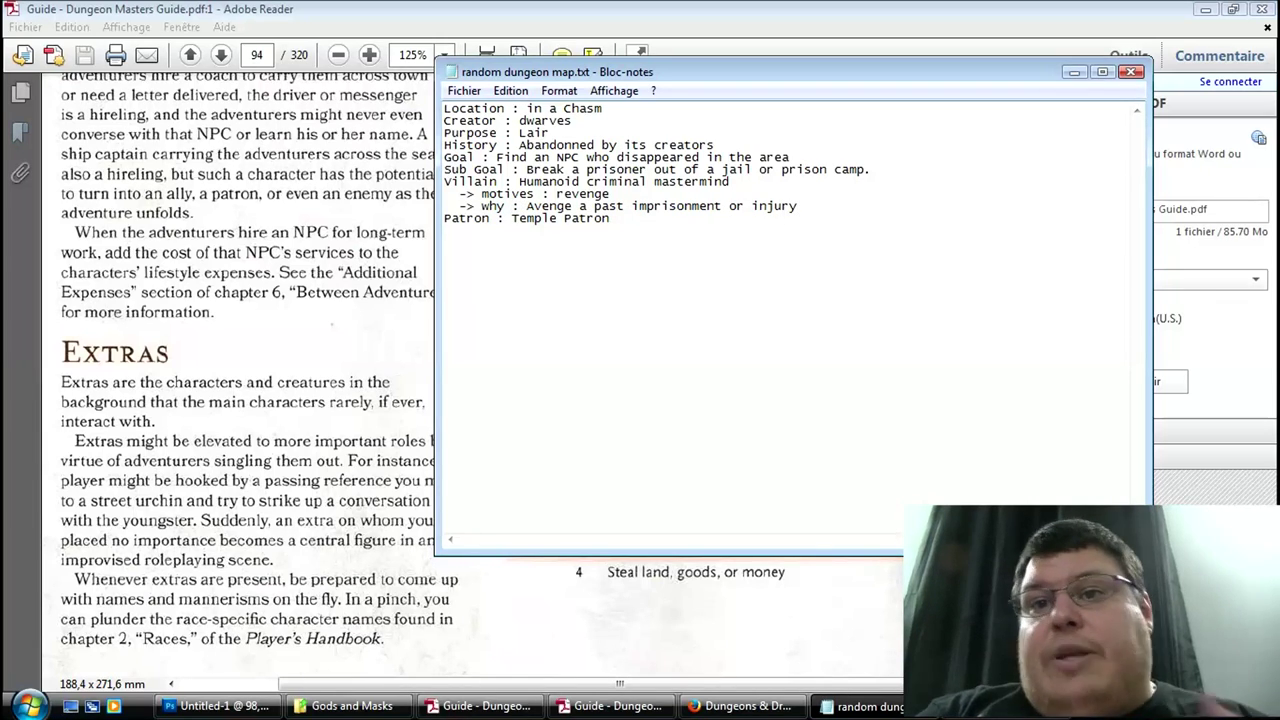
left_click(486, 706)
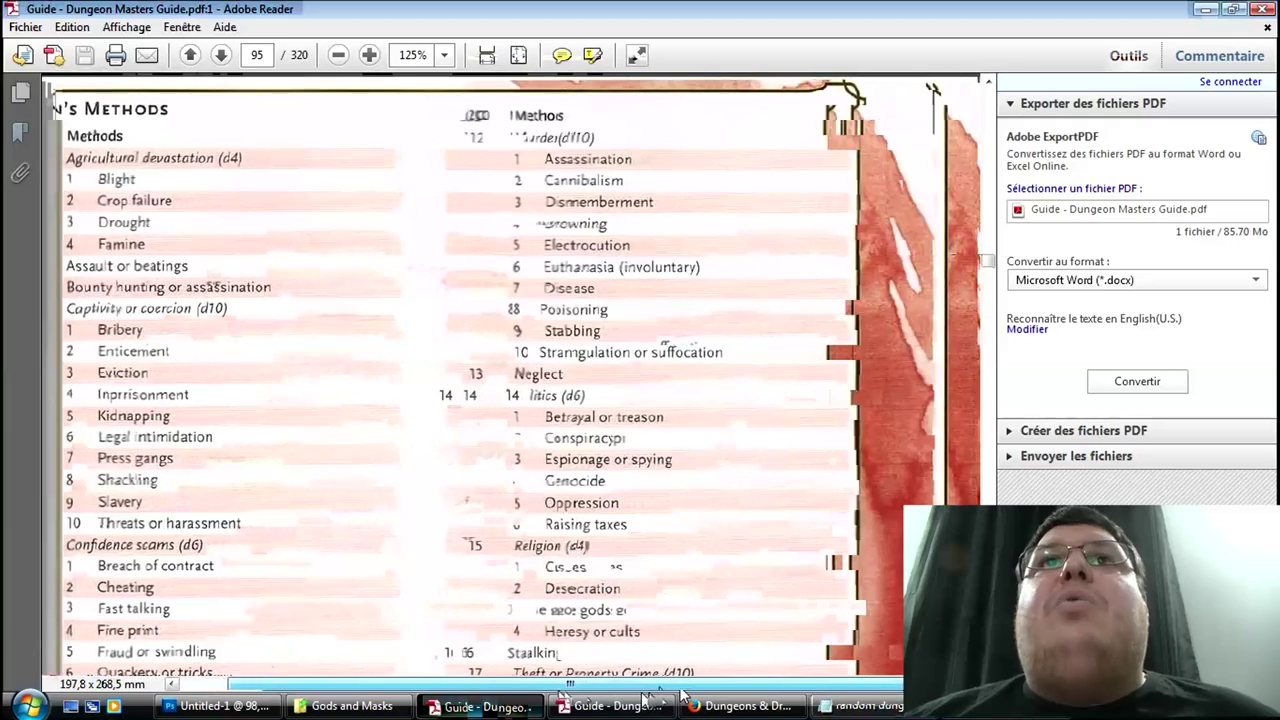
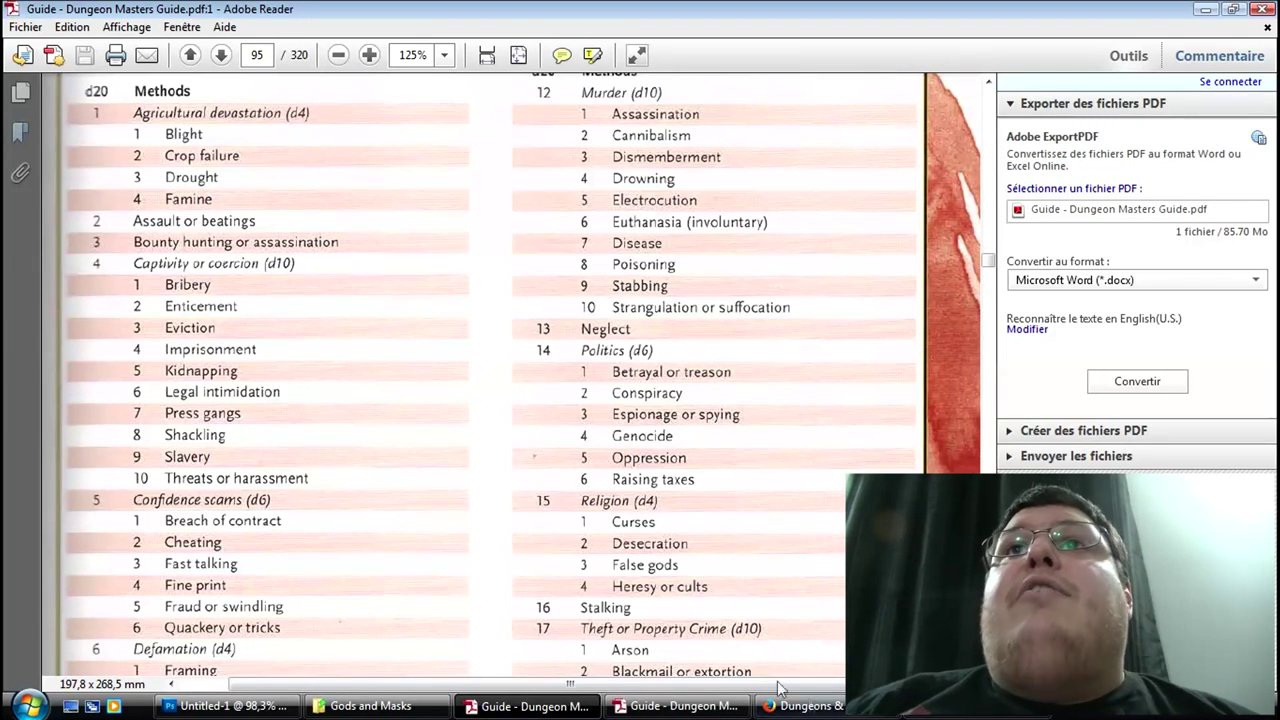
scroll(664, 550, "down", 10)
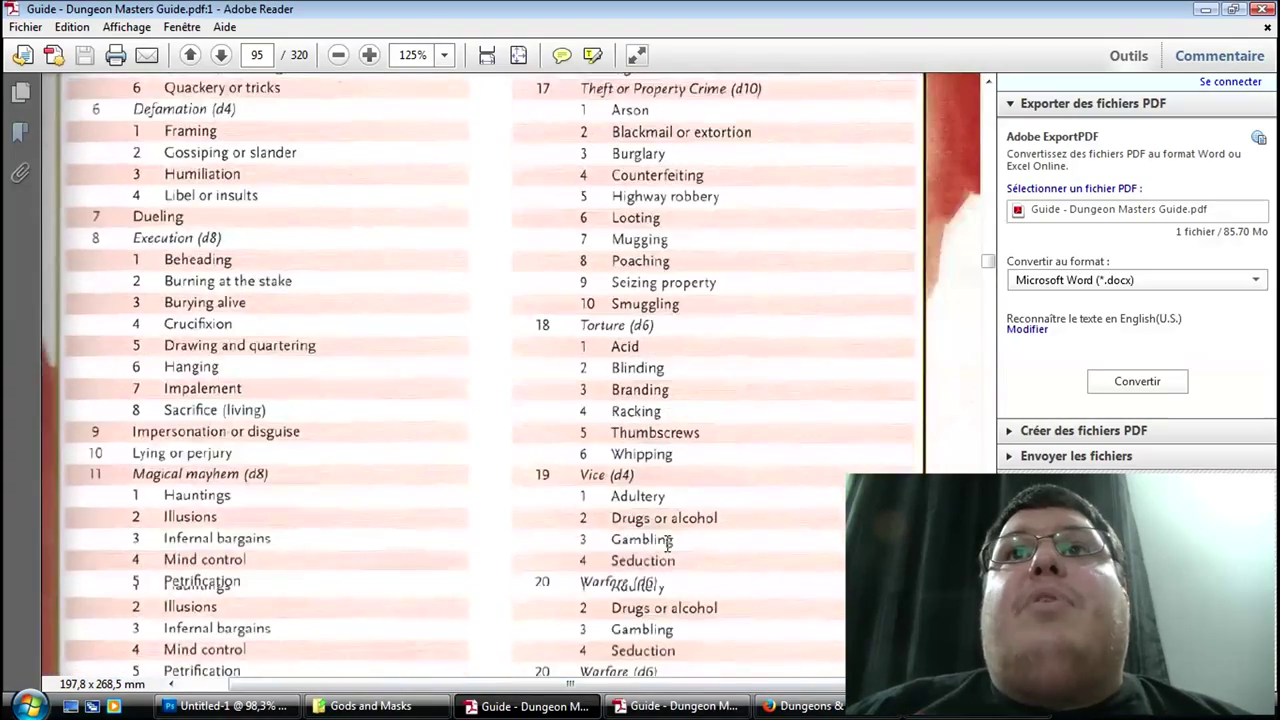
scroll(668, 541, "down", 6)
scroll(670, 450, "down", 4)
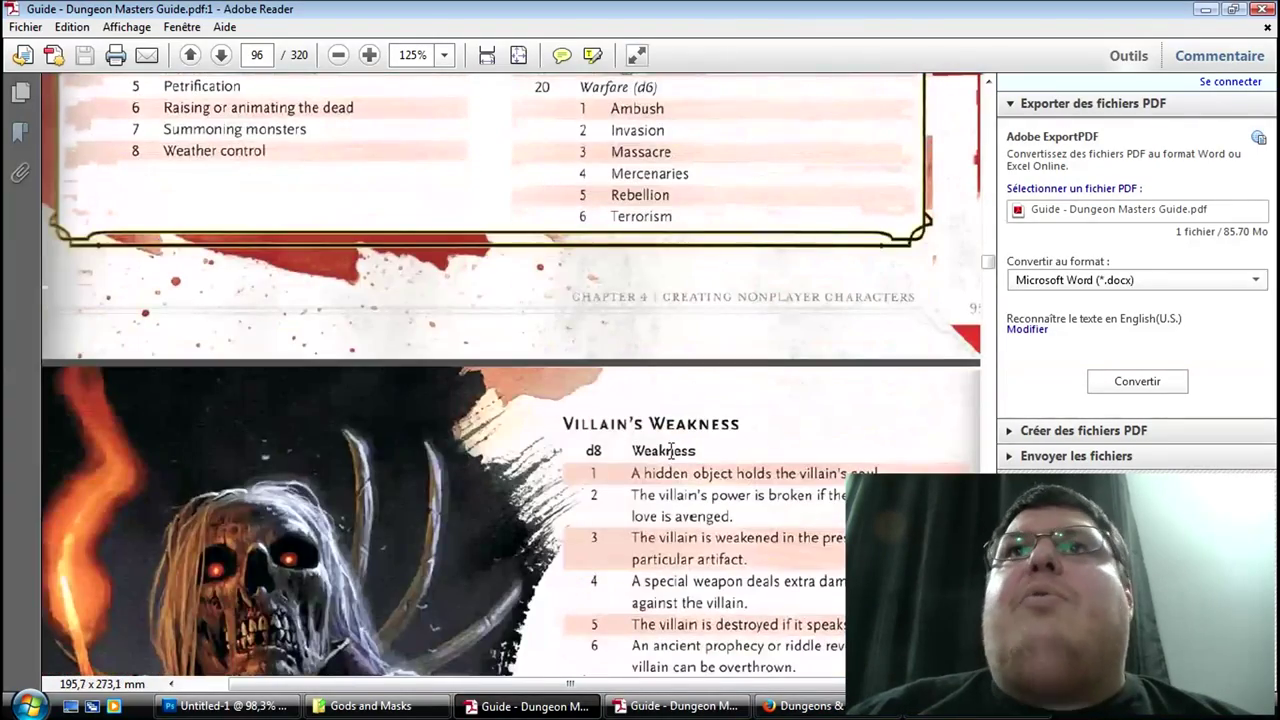
Step: Review the villain entries in the Notepad notes and return to the guide's villain pages
key("alt+Tab")
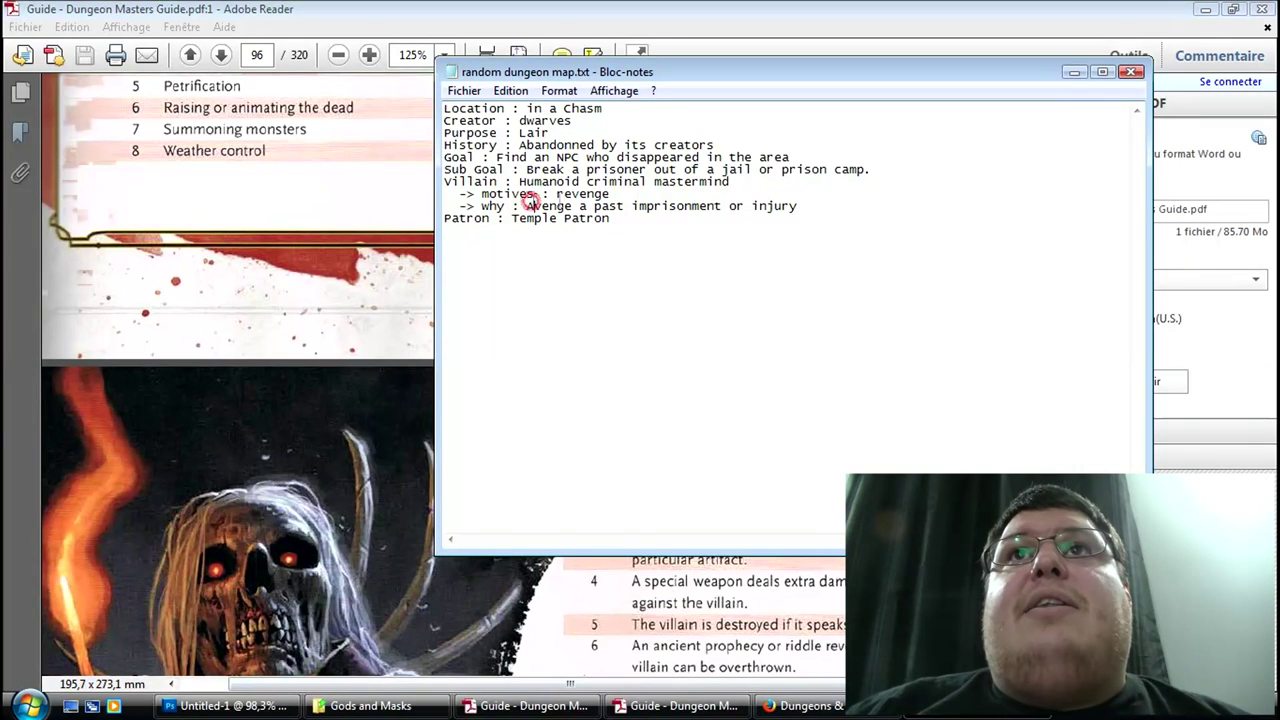
left_click(820, 201)
left_click(622, 218)
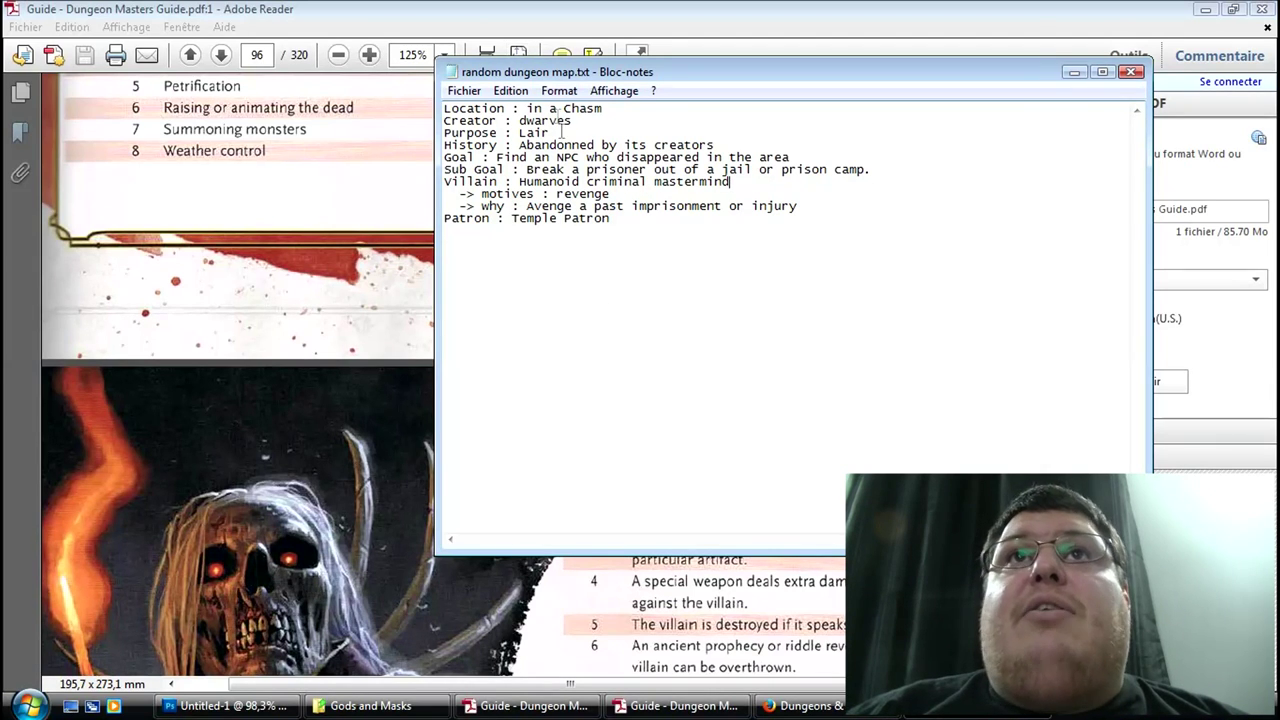
left_click(353, 320)
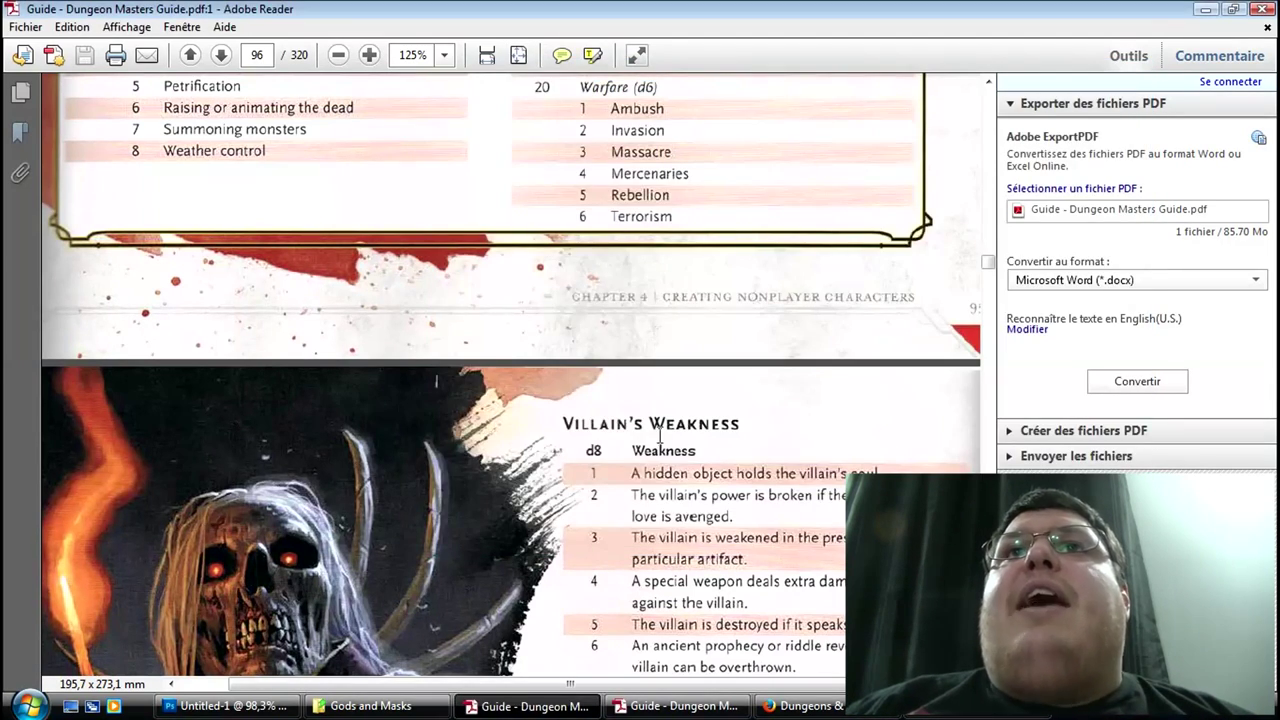
Step: Read the Villain's Weakness table and skim the Villainous Class Options and Death Domain sections that follow it
scroll(660, 435, "down", 5)
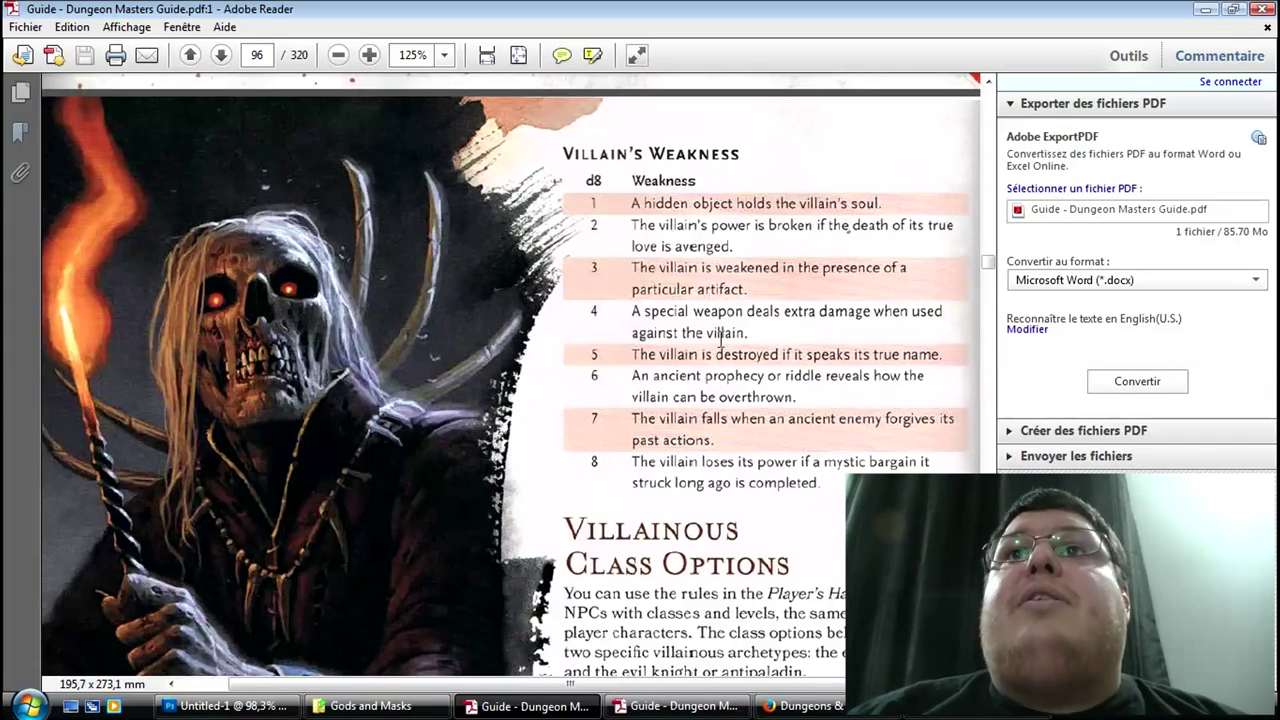
scroll(764, 489, "down", 5)
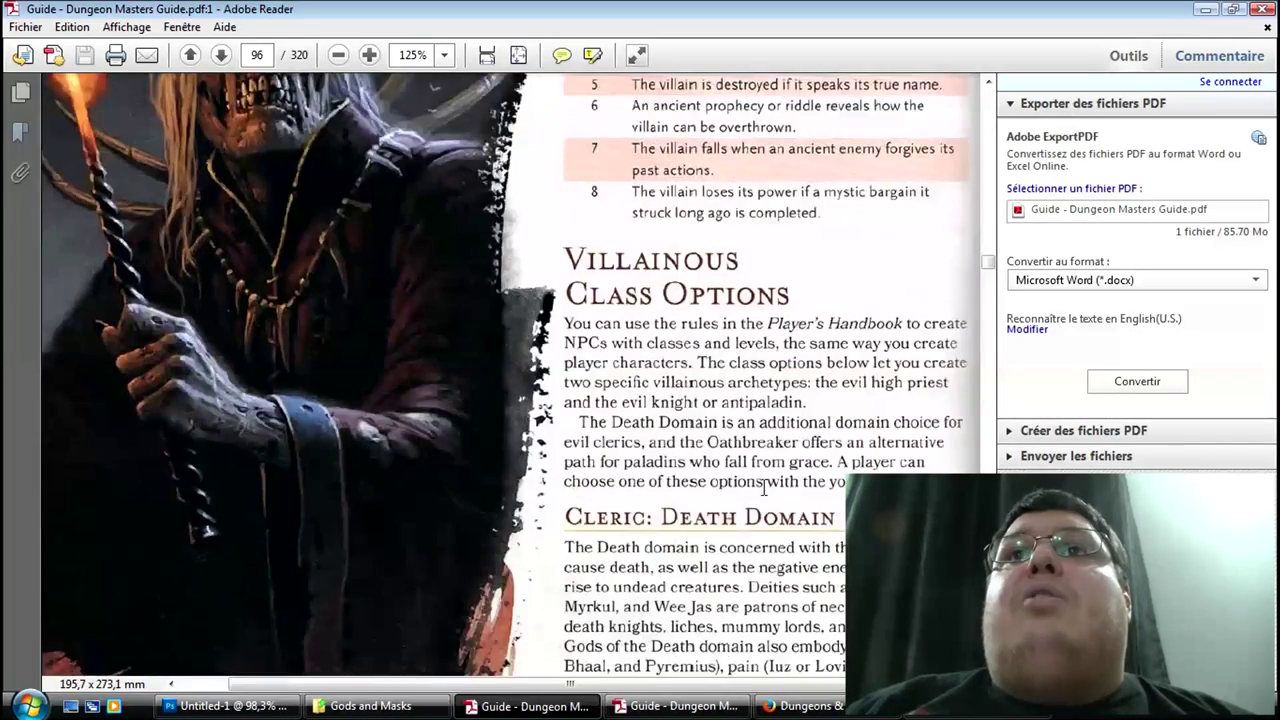
scroll(772, 444, "down", 5)
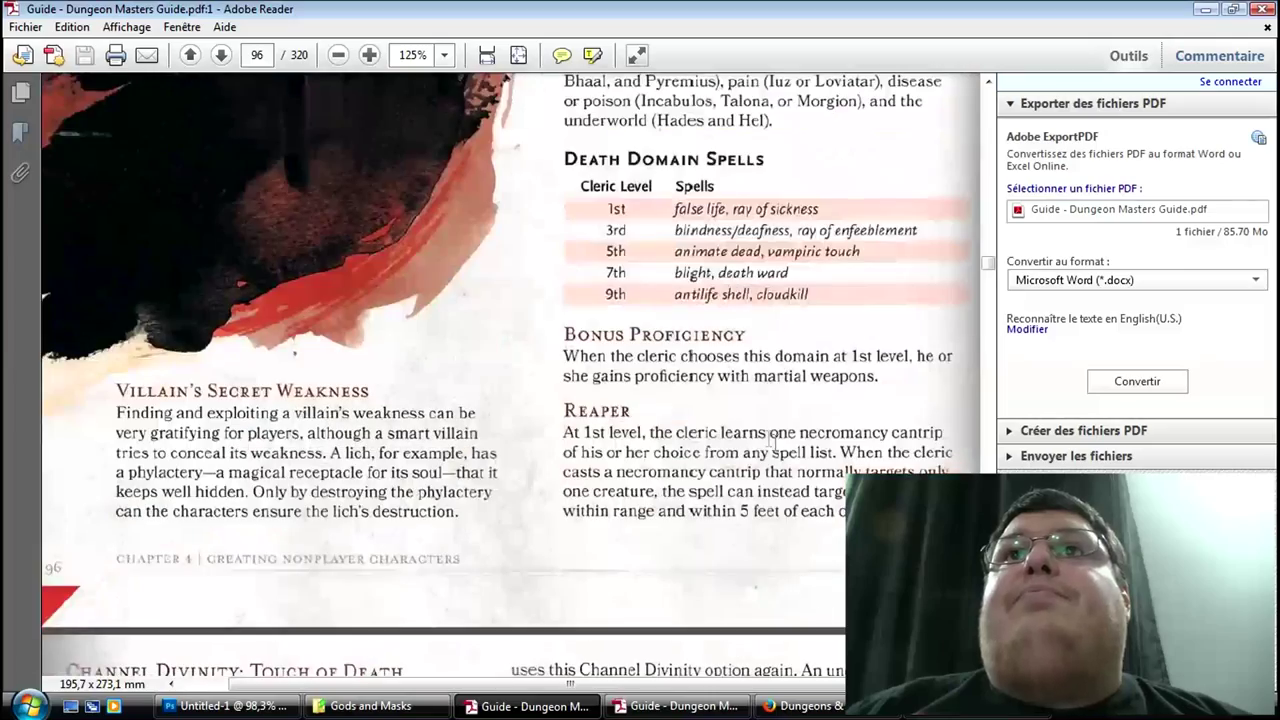
scroll(741, 532, "up", 4)
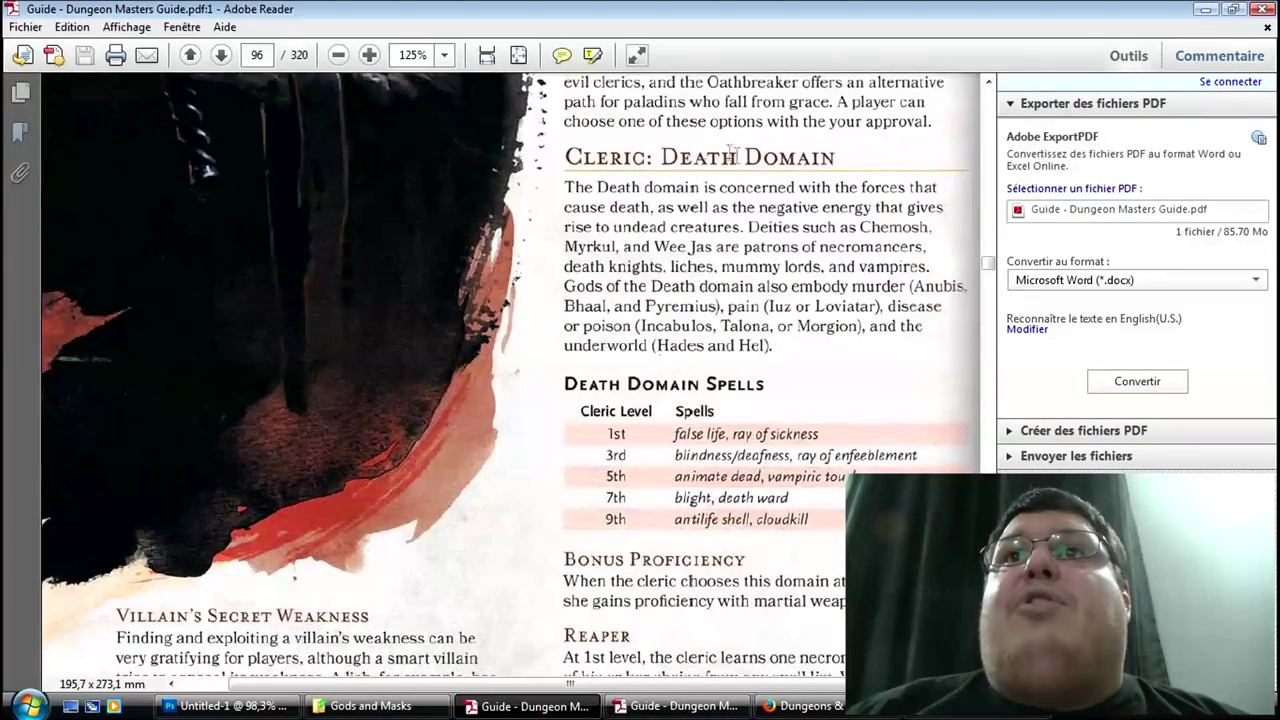
scroll(736, 520, "down", 10)
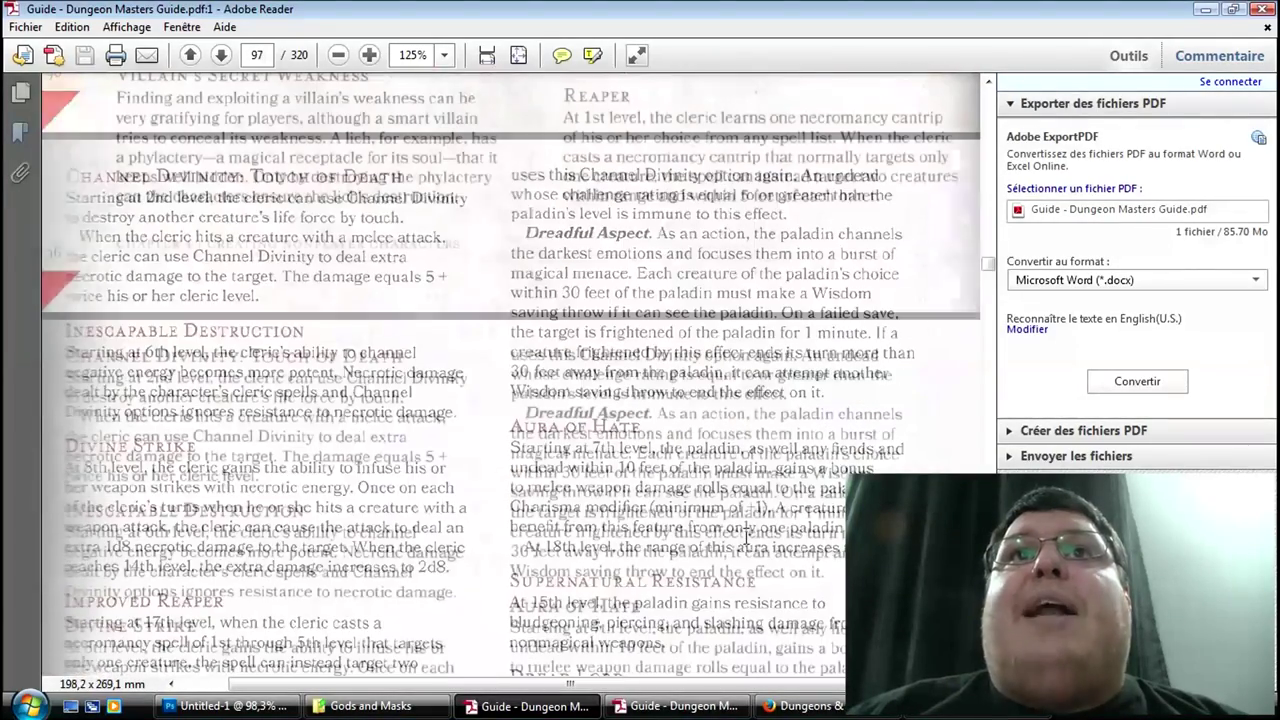
scroll(746, 537, "down", 5)
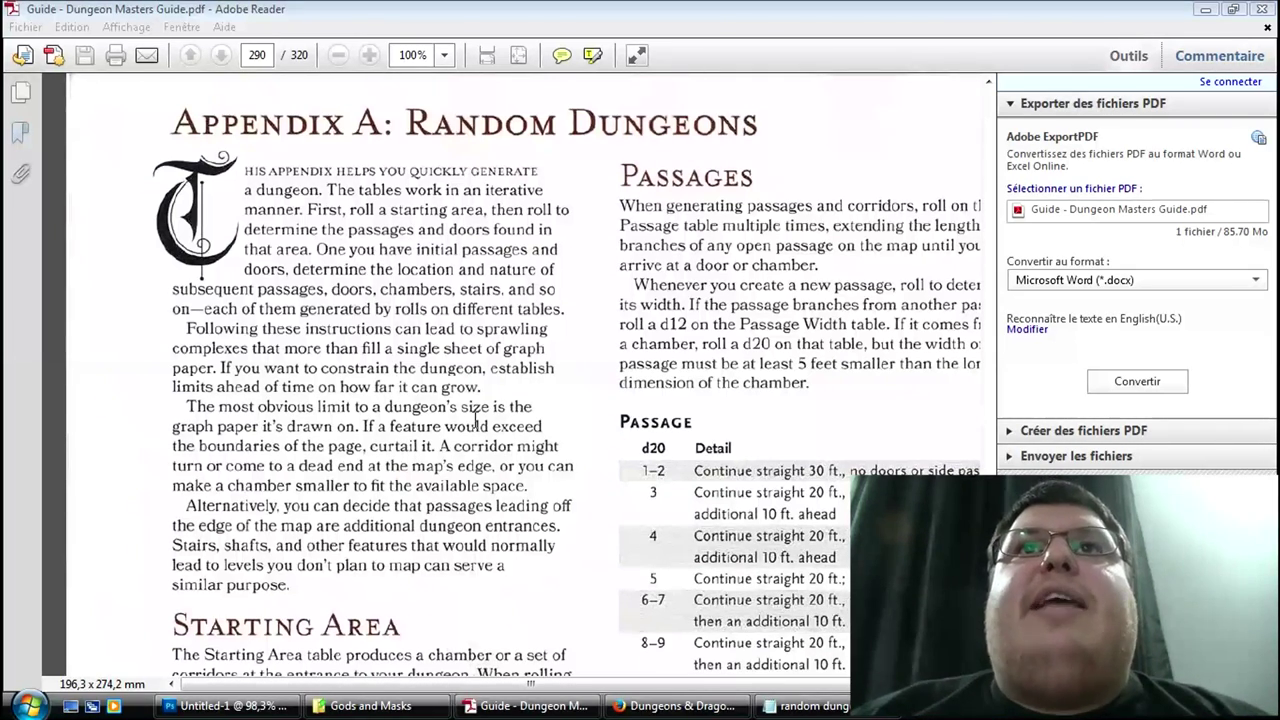
Step: Enlarge the Appendix A: Random Dungeons page to 125% and examine the Starting Area table on page 290
left_click(424, 493)
scroll(424, 480, "down", 5)
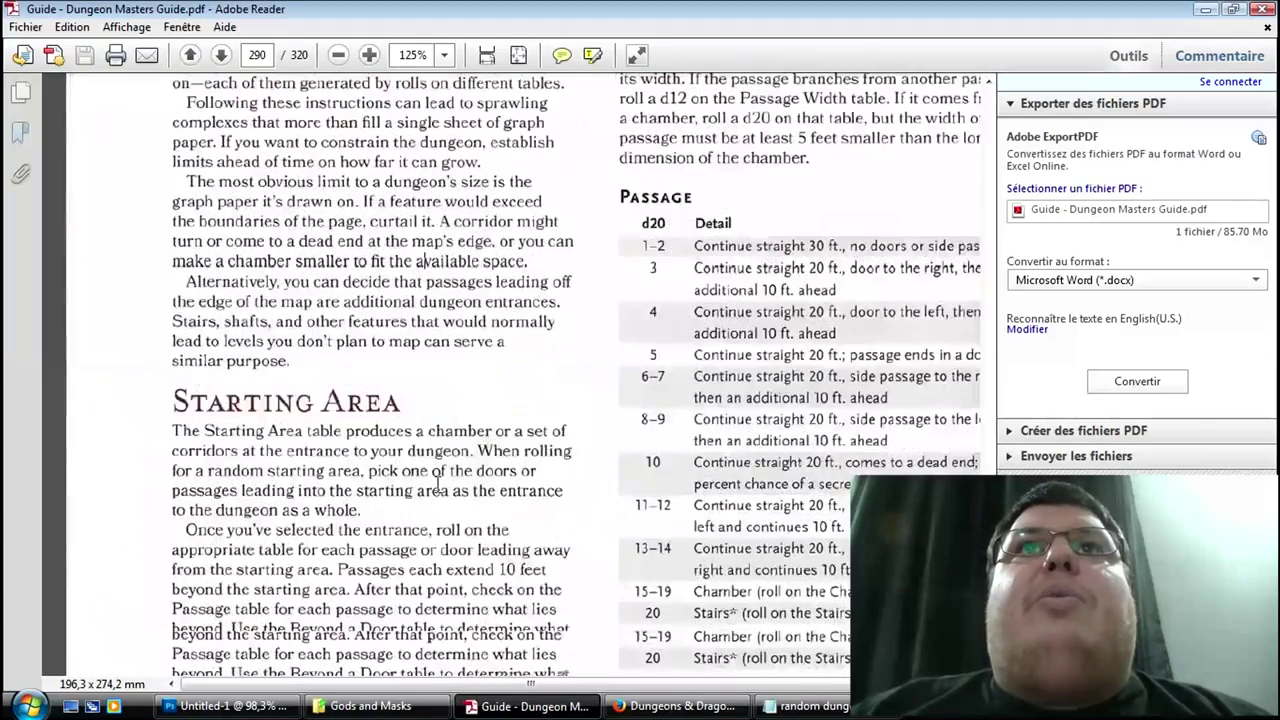
scroll(424, 478, "up", 1, "ctrl")
scroll(330, 420, "down", 3)
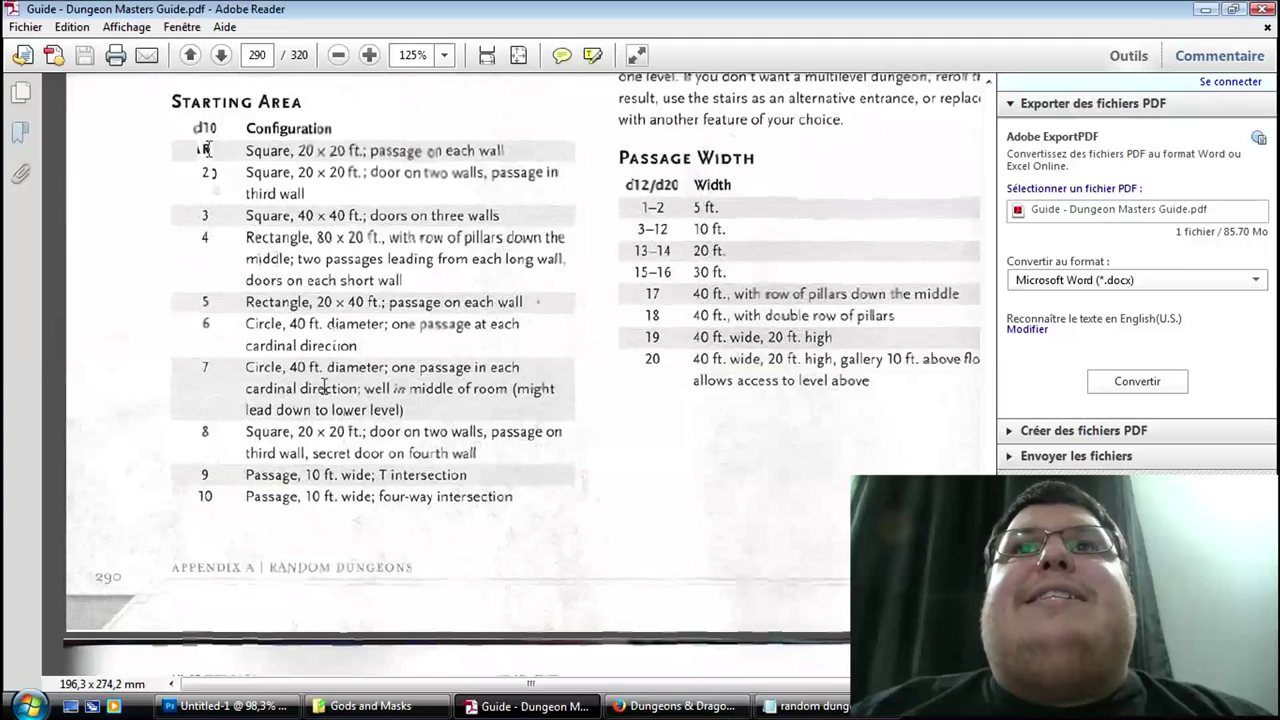
scroll(205, 238, "up", 2)
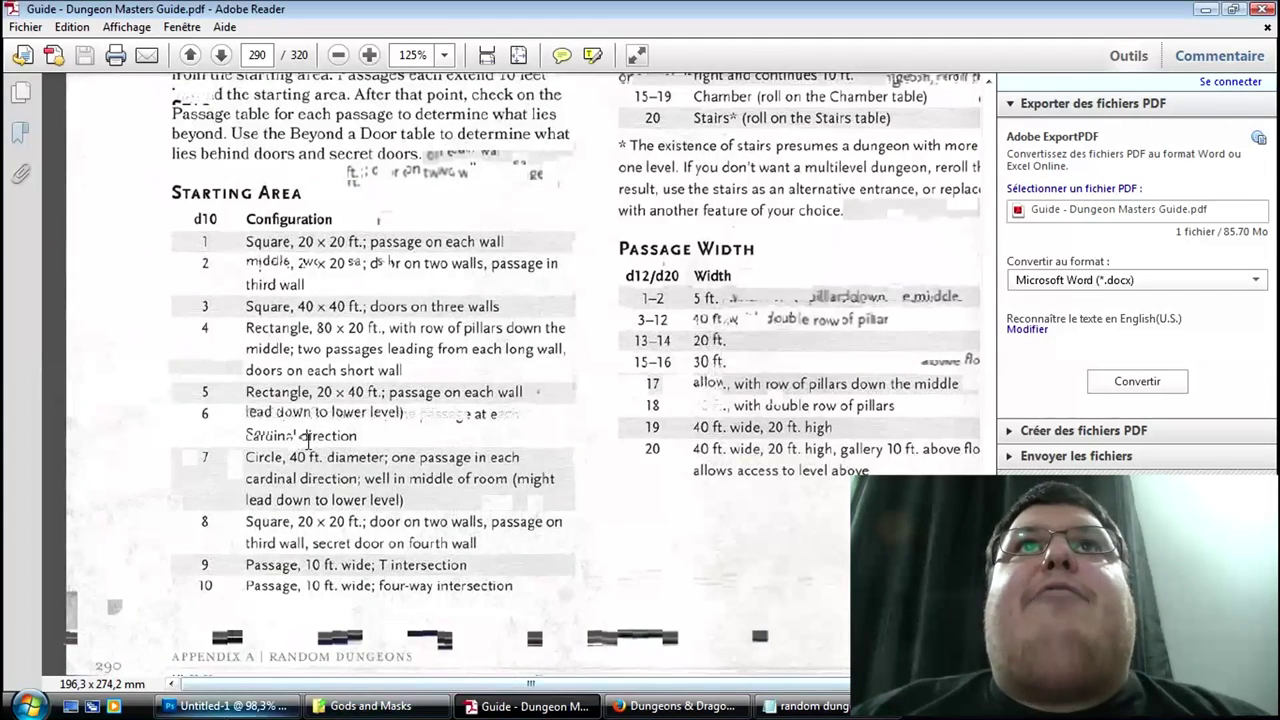
Step: Check the Photoshop grid, the Notepad notes and the browser's dice roller, and return to the guide's Starting Area table
left_click(225, 706)
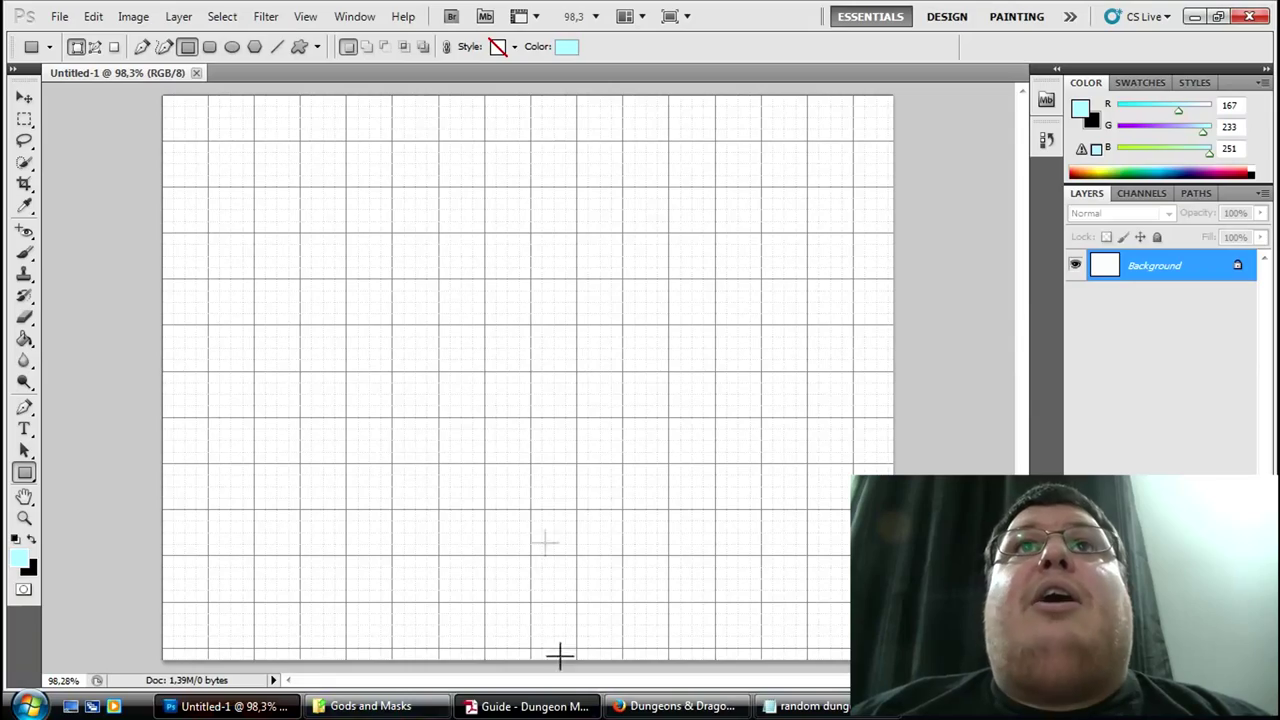
left_click(730, 708)
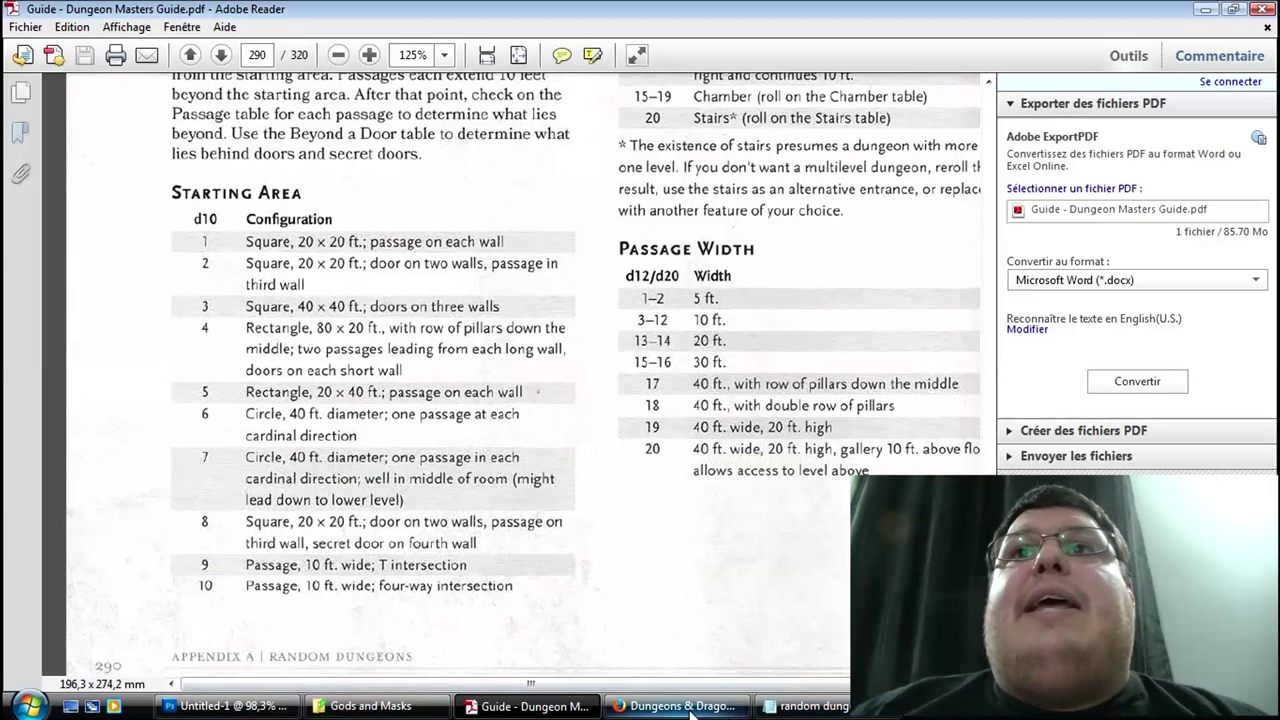
left_click(800, 706)
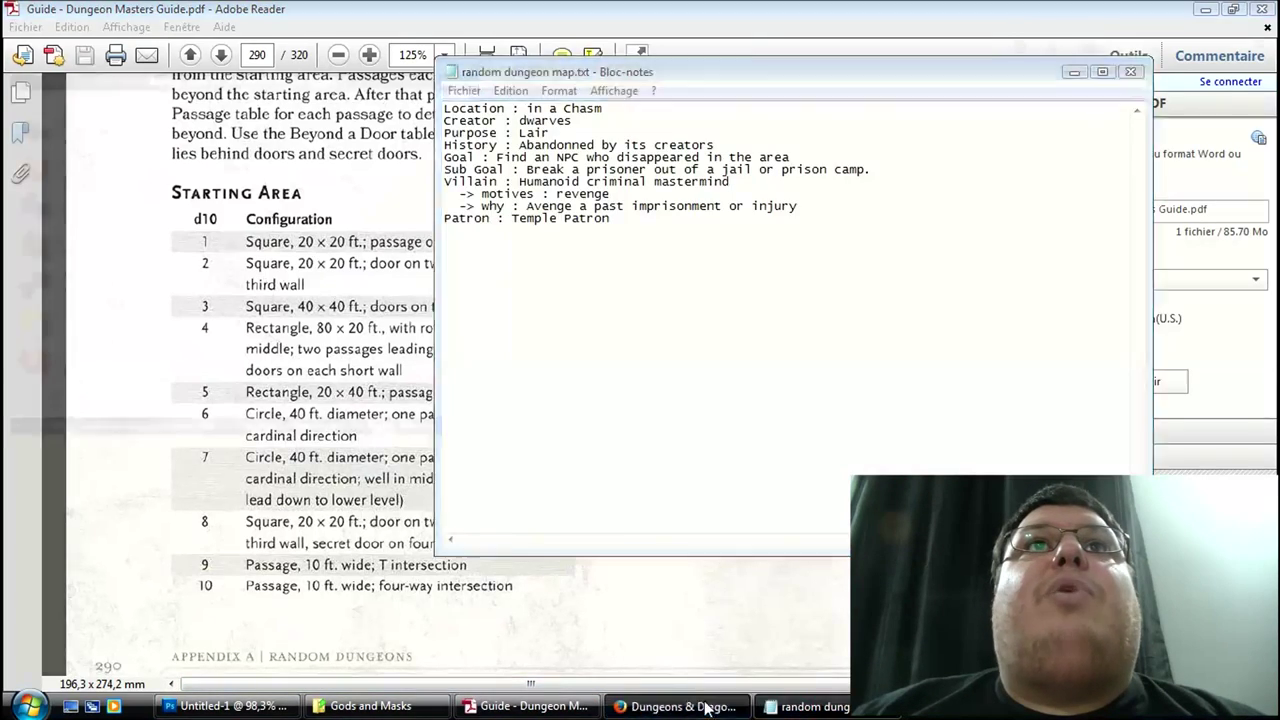
left_click(683, 706)
left_click(33, 246)
key("alt+Tab")
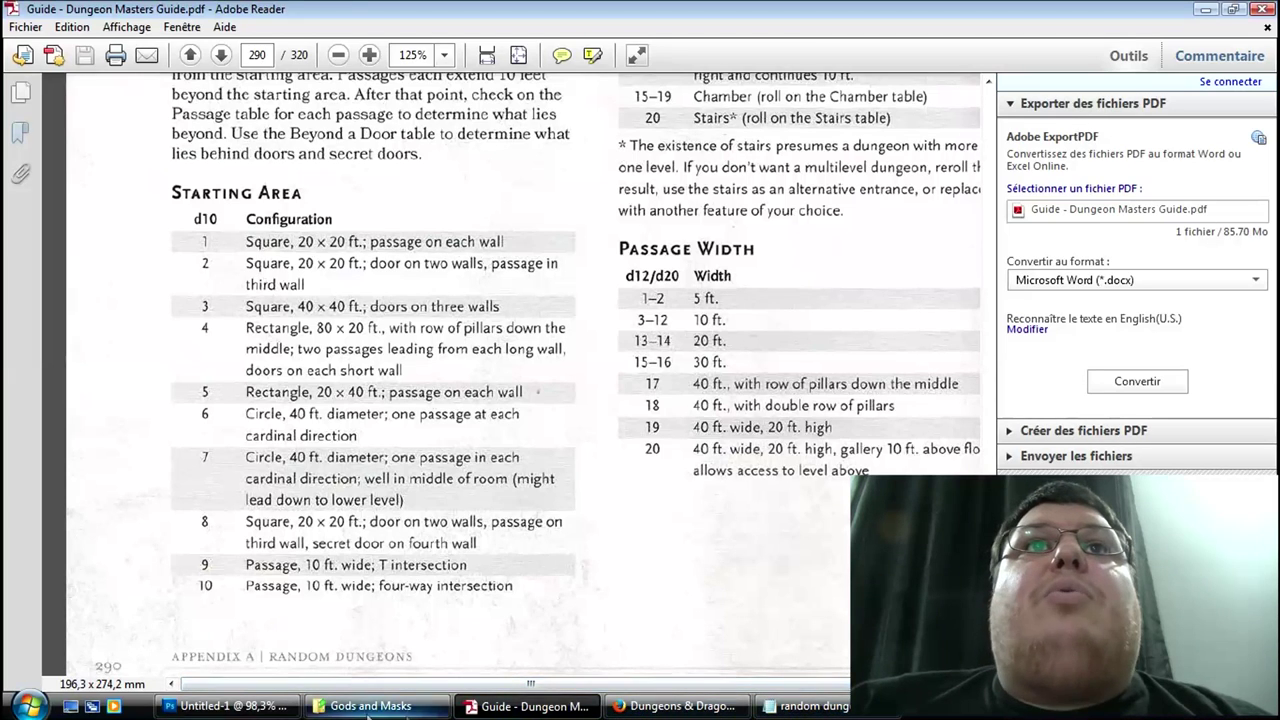
Step: Switch to the Photoshop grid and draw a filled rectangle with the Rectangle Tool, about one large grid square wide and half a square high
left_click(225, 706)
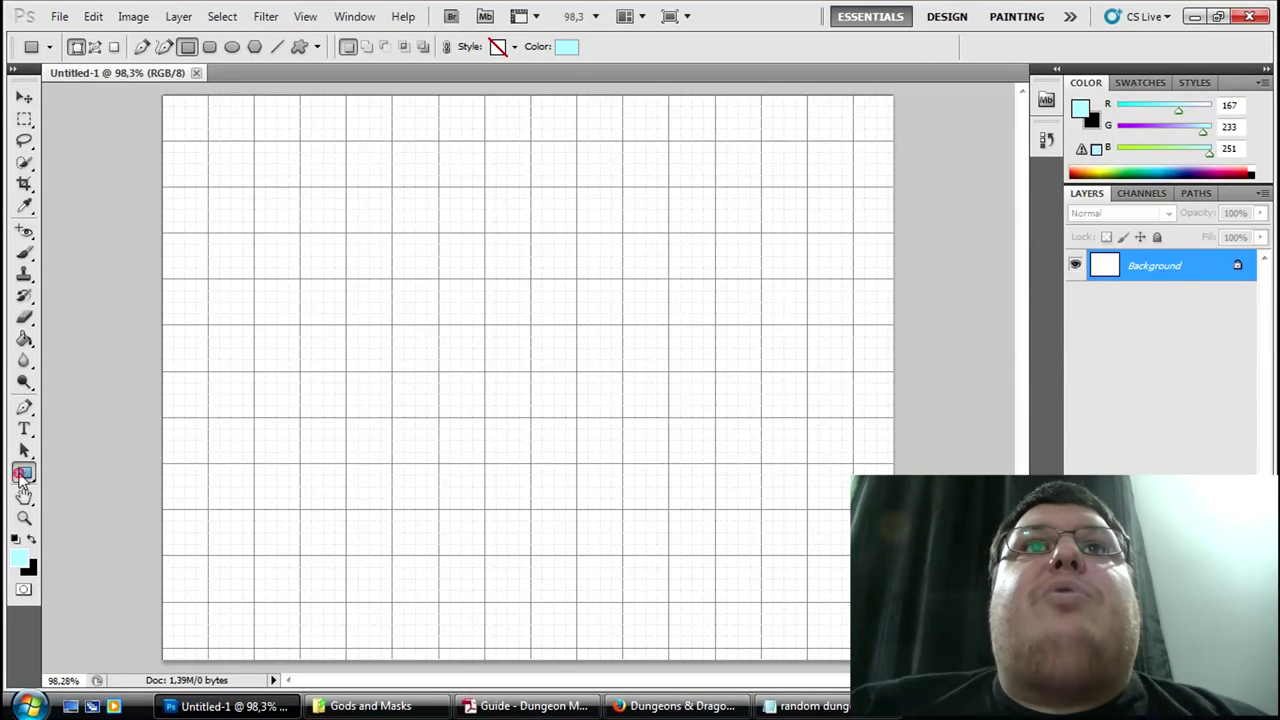
left_click(25, 474)
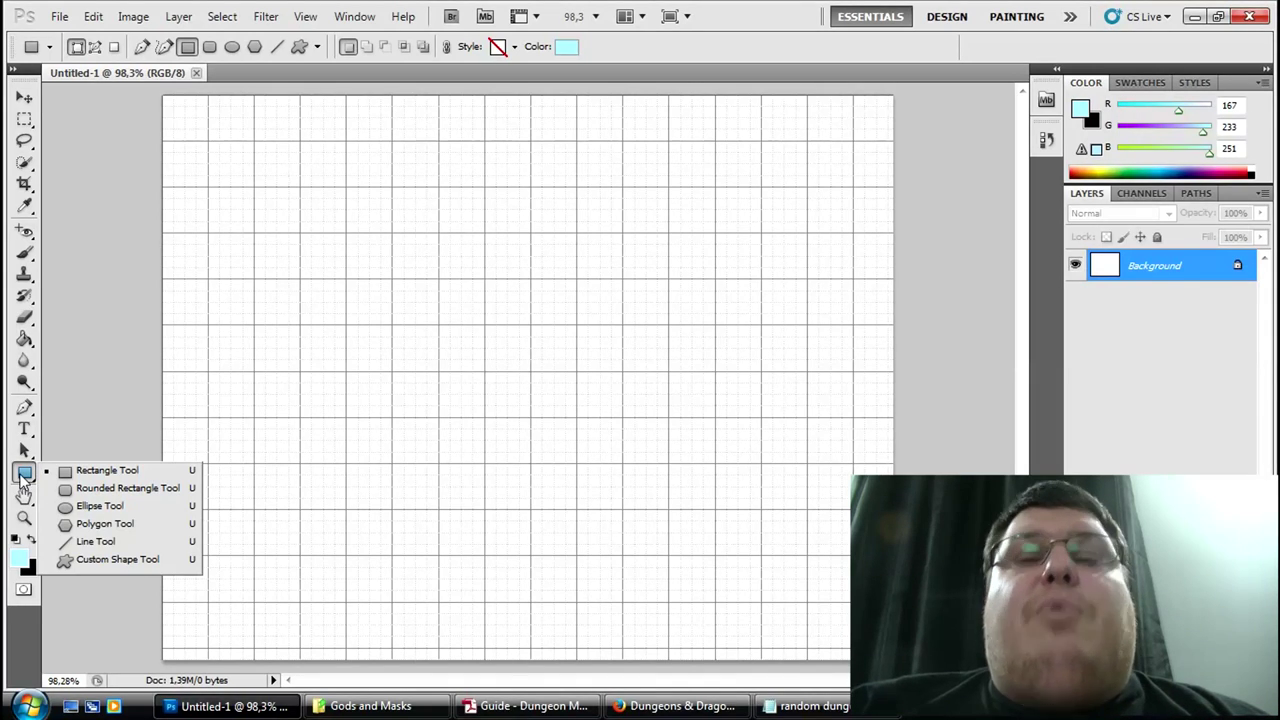
left_click(100, 471)
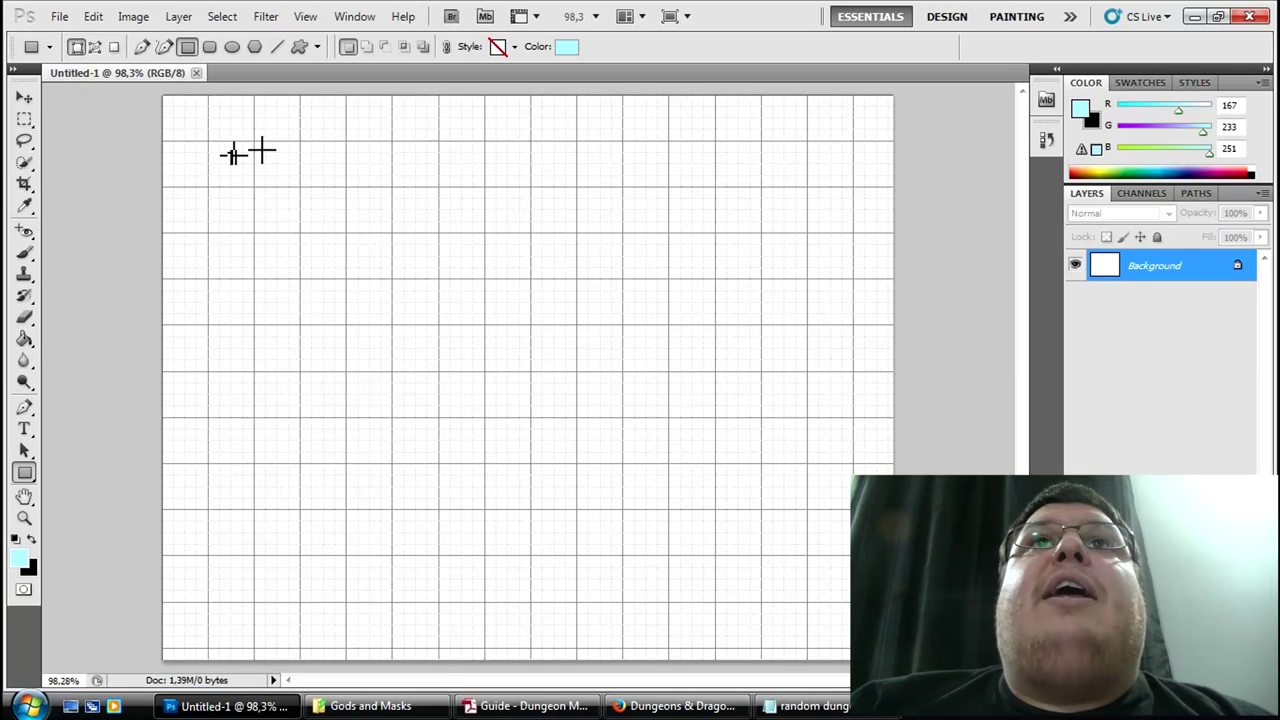
left_click_drag(258, 145, 274, 162)
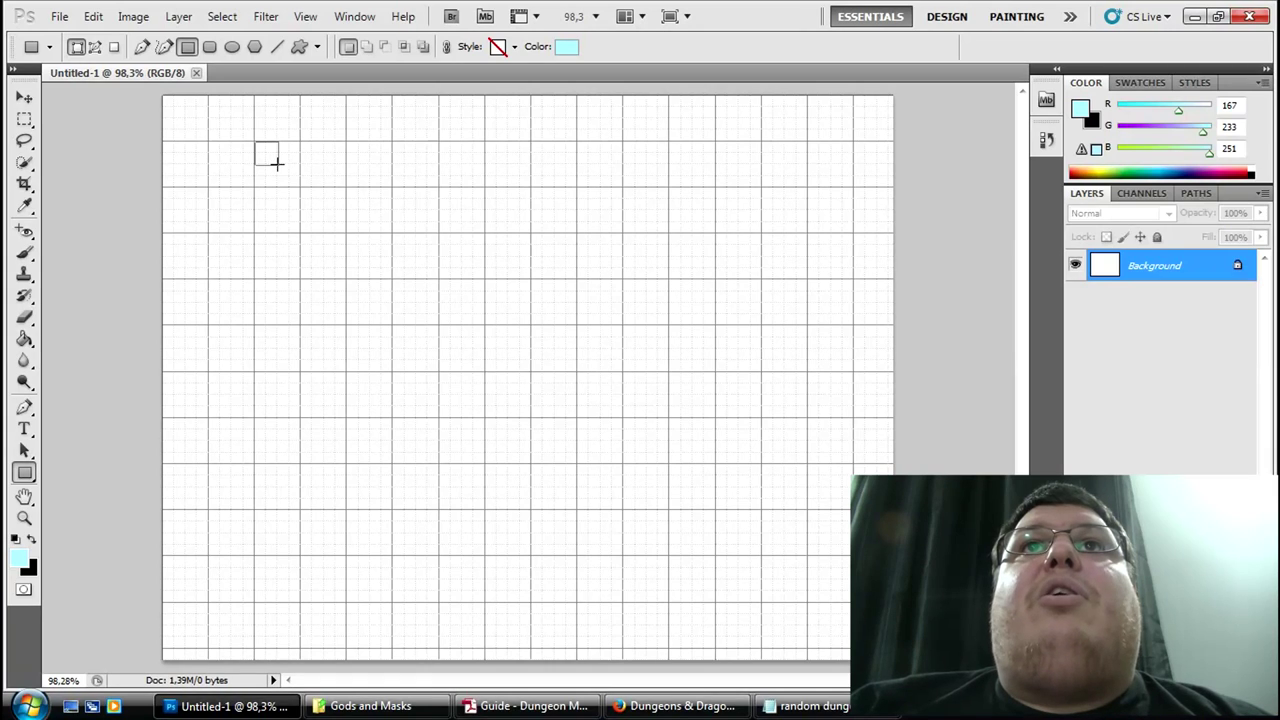
left_click_drag(281, 164, 297, 166)
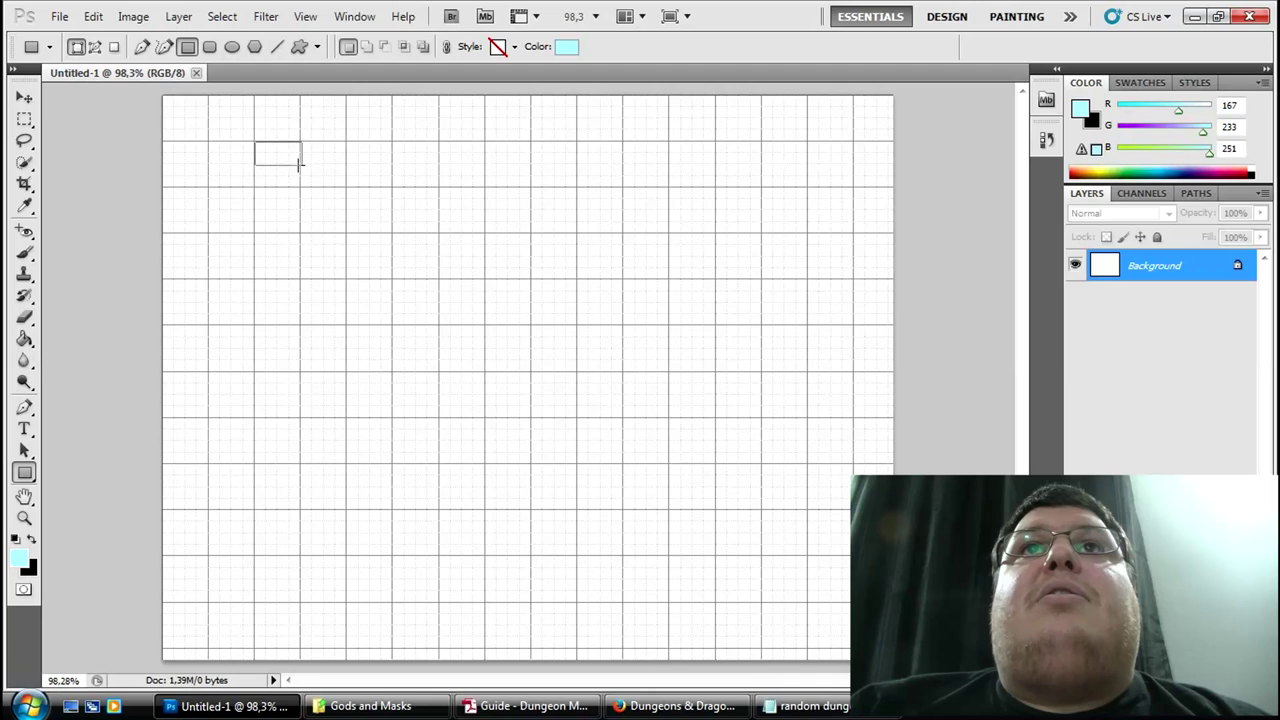
left_click_drag(298, 164, 342, 163)
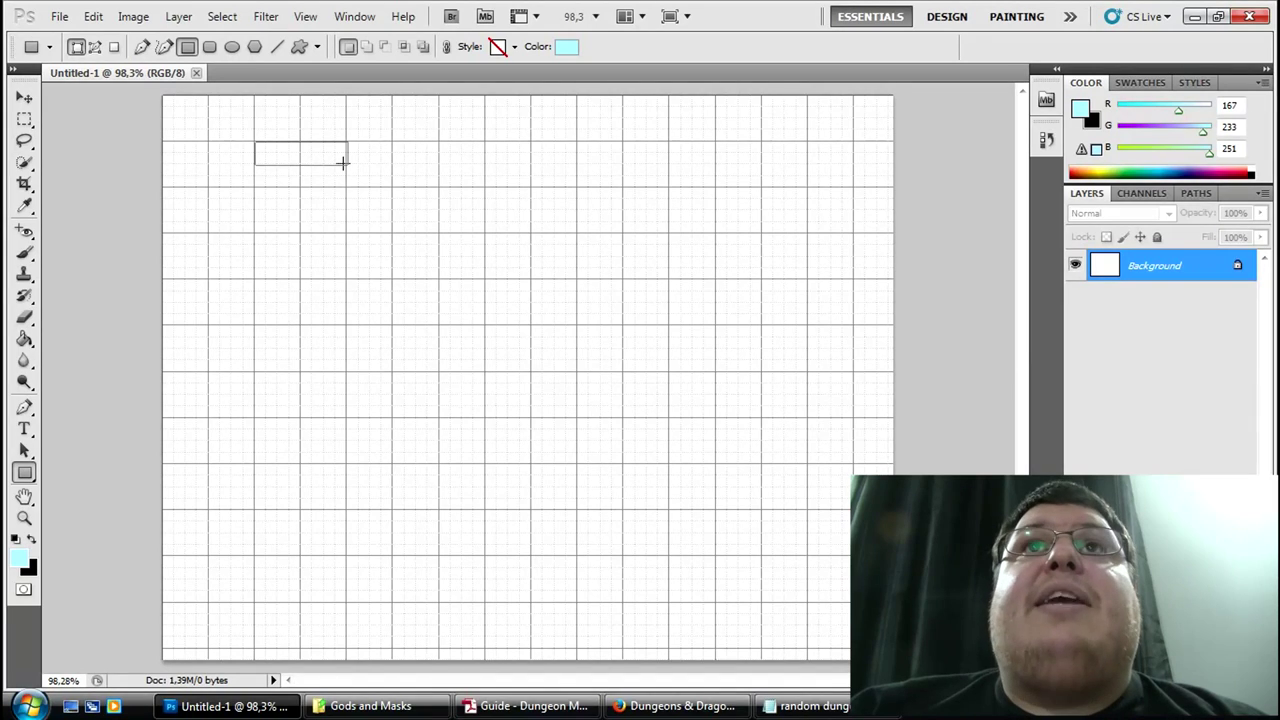
left_click_drag(342, 163, 299, 164)
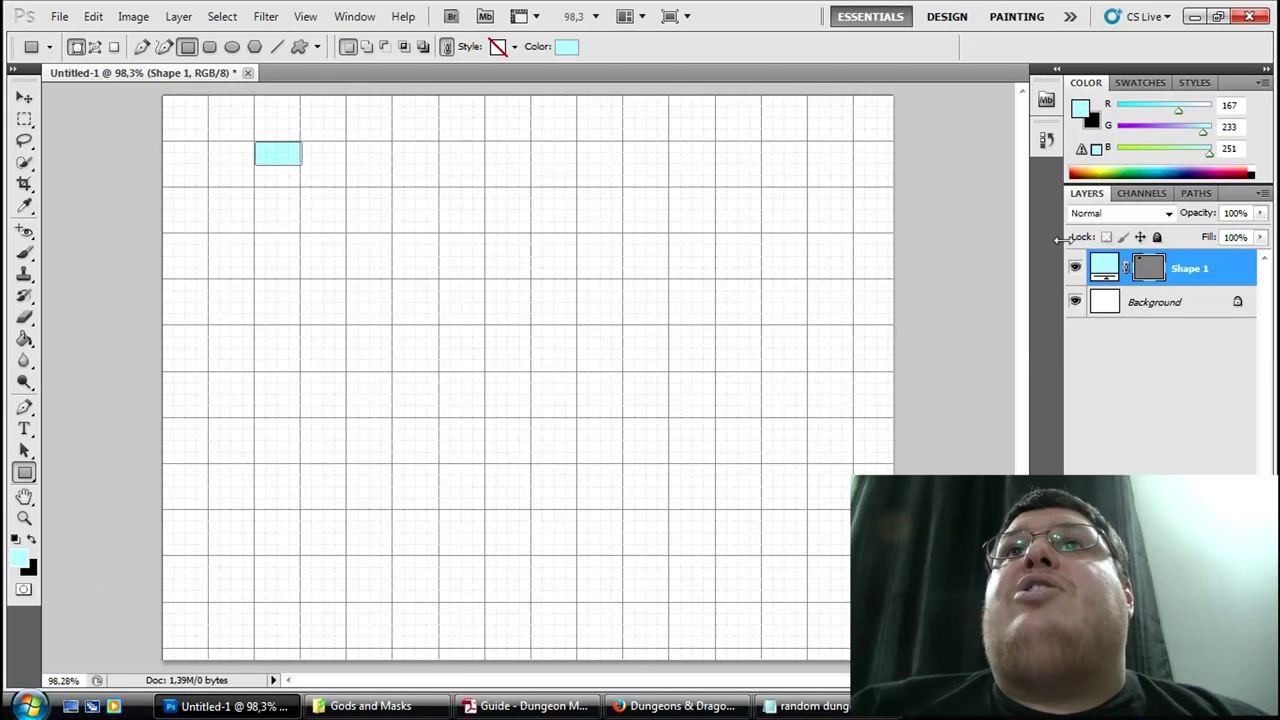
Step: Change the fill color of the rectangle's shape layer to white (ffffff)
double_click(1103, 268)
left_click_drag(586, 268, 491, 200)
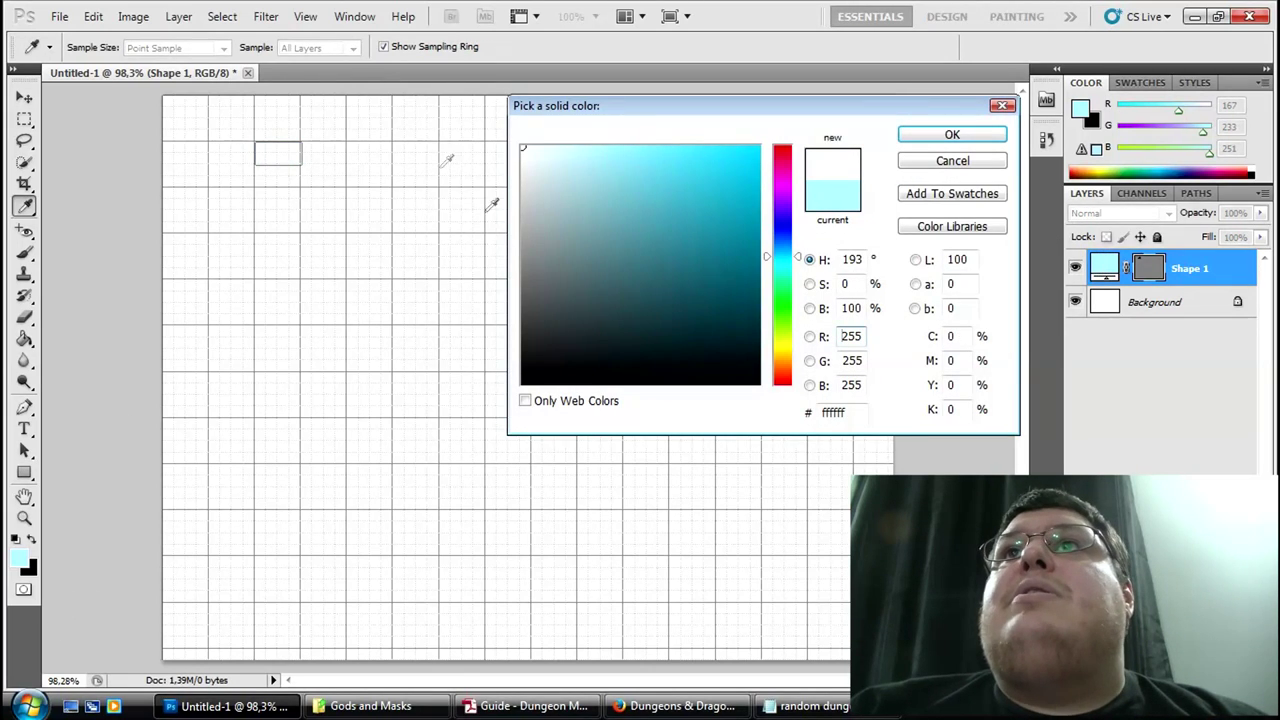
left_click(950, 136)
Step: Add a black Stroke layer effect to the rectangle, positioned outside with a size of 2 px
double_click(1248, 278)
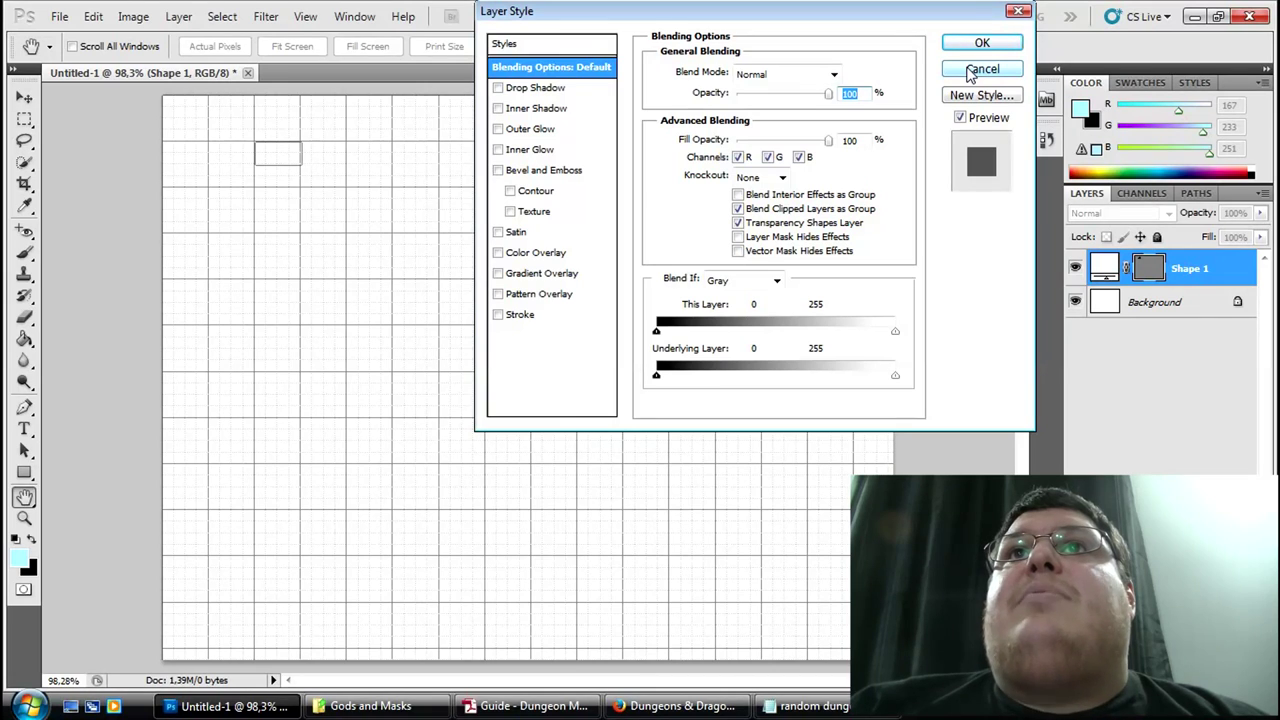
left_click(498, 315)
left_click(580, 315)
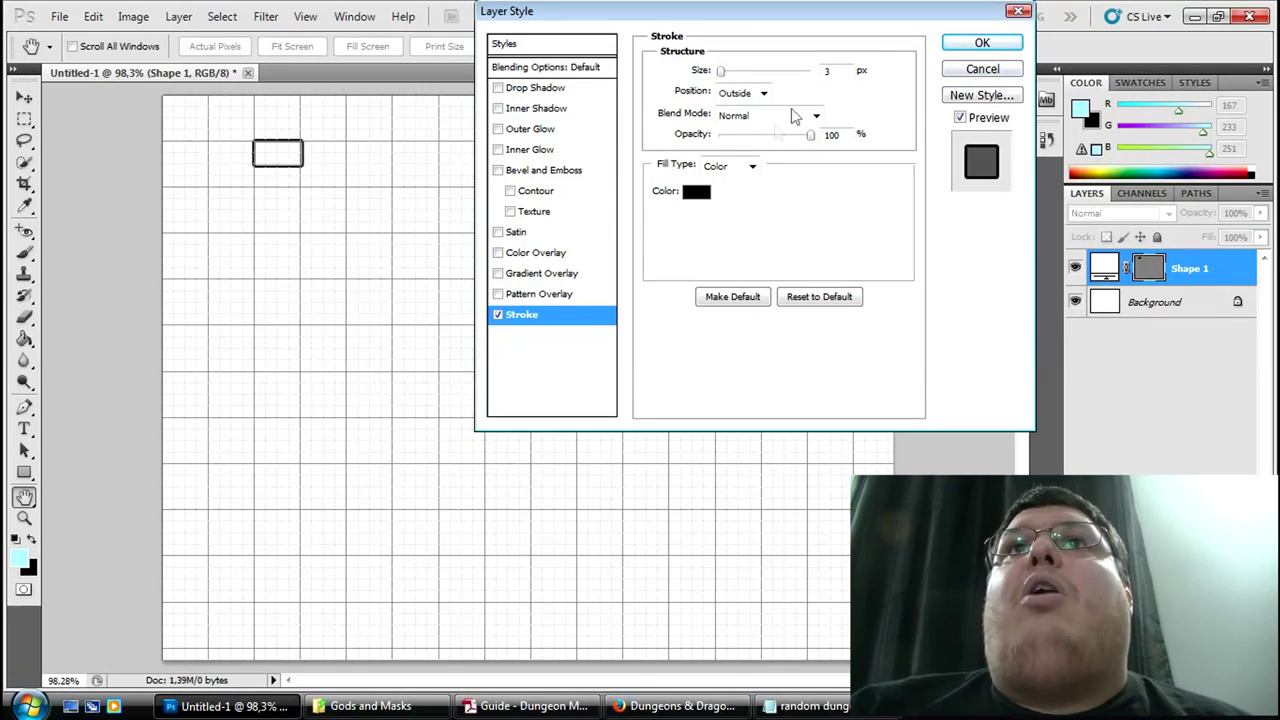
left_click_drag(720, 72, 714, 72)
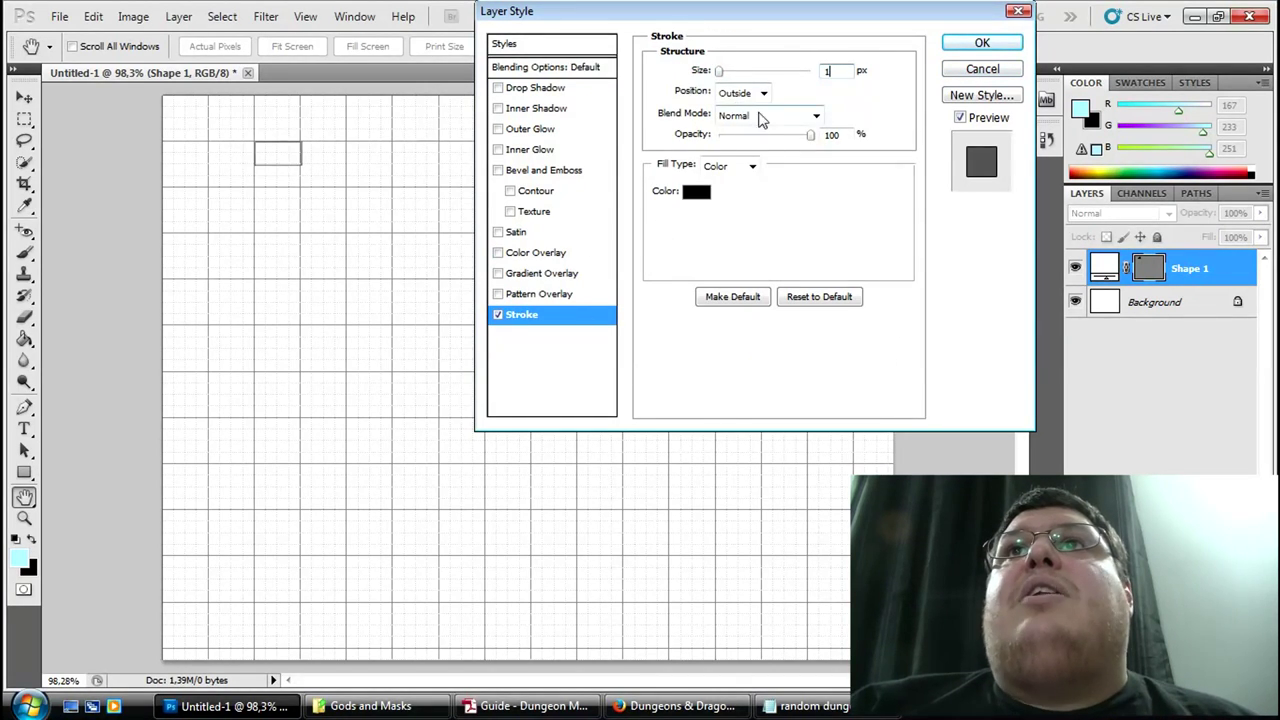
double_click(832, 71)
type("2")
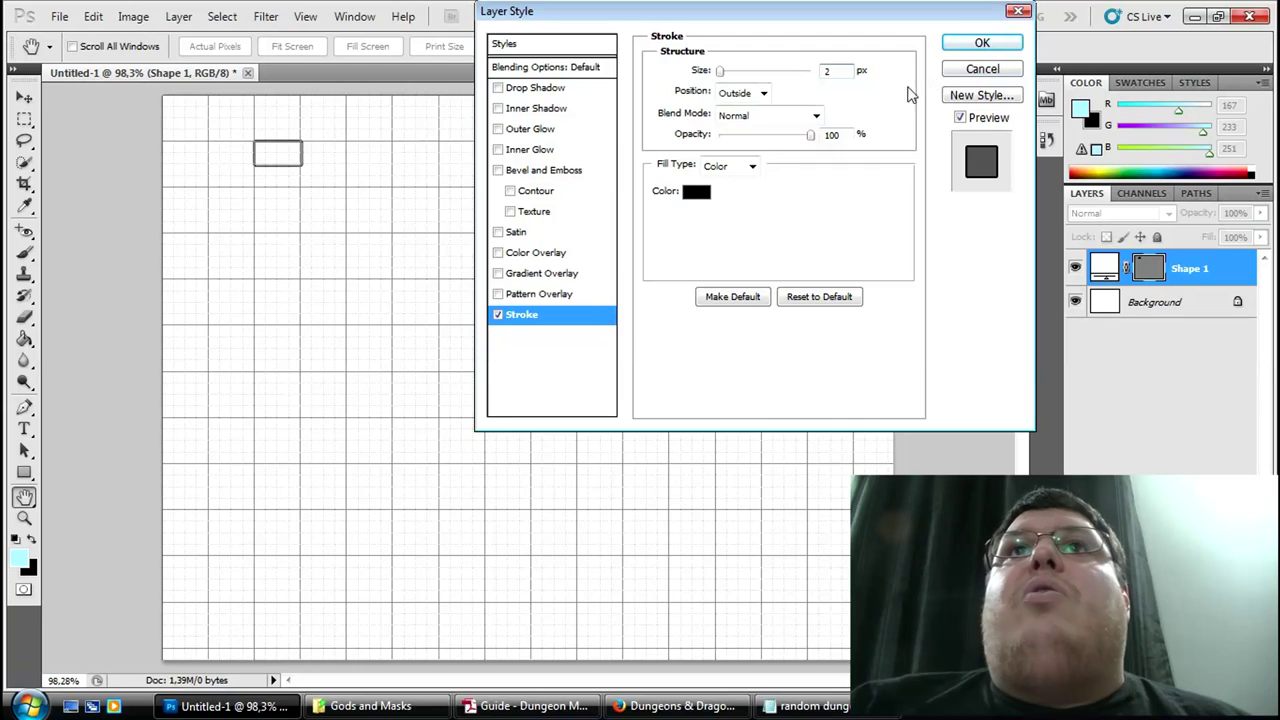
left_click(976, 40)
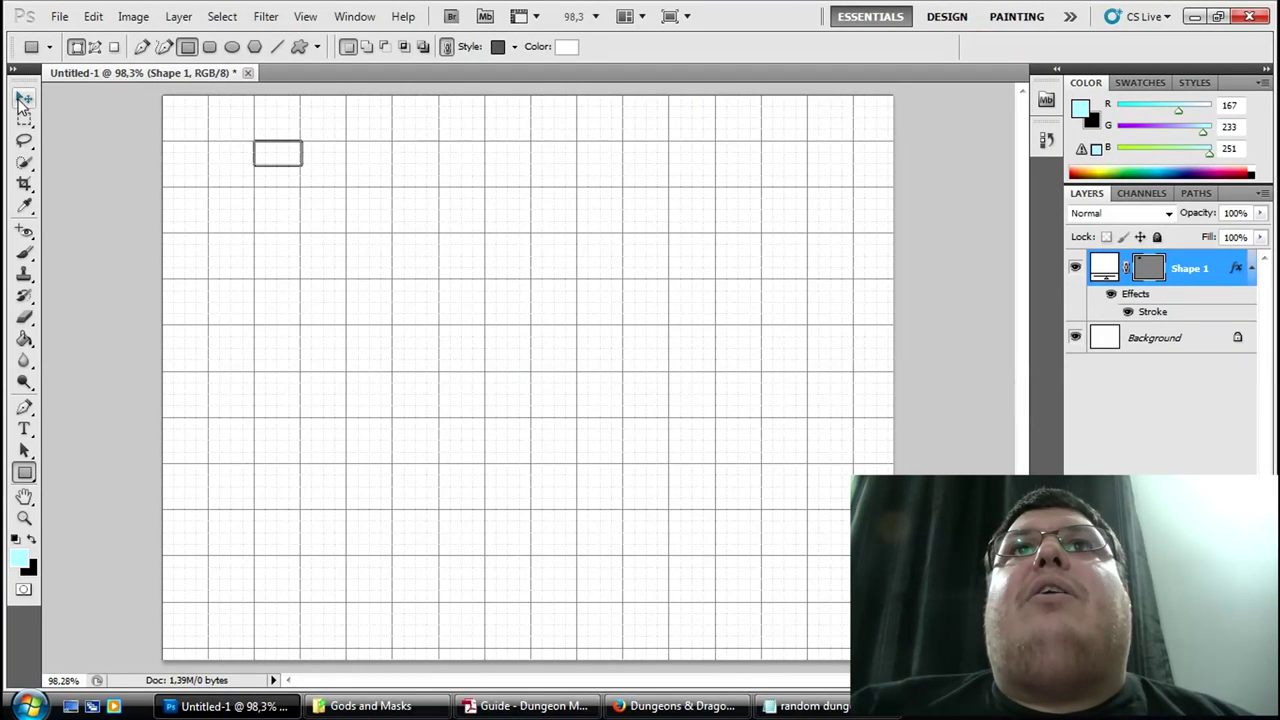
Step: Move the outlined rectangle straight down by about three and a half large grid squares with the Move tool
left_click(24, 100)
left_click_drag(292, 160, 287, 323)
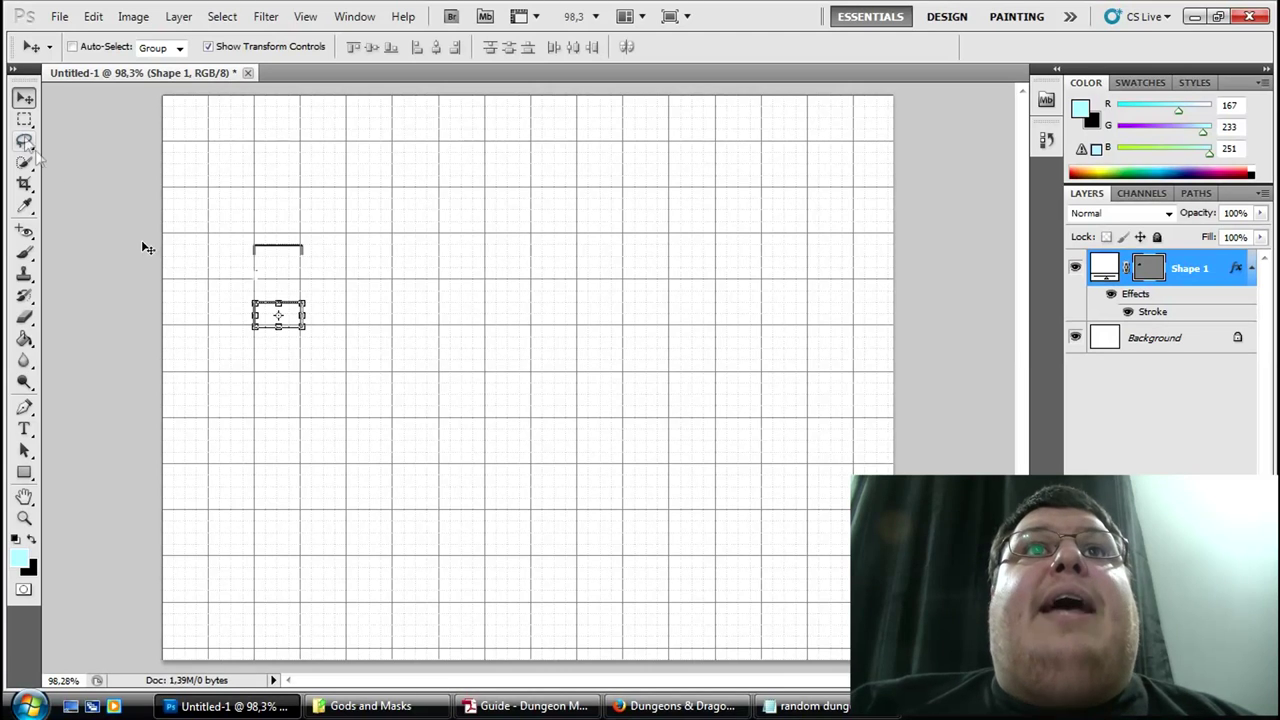
Step: Draw an upright rectangle half a large square wide and one and a half high against the corridor's right end, and collapse both shape layers' effects
left_click(24, 140)
left_click(24, 118)
left_click(25, 472)
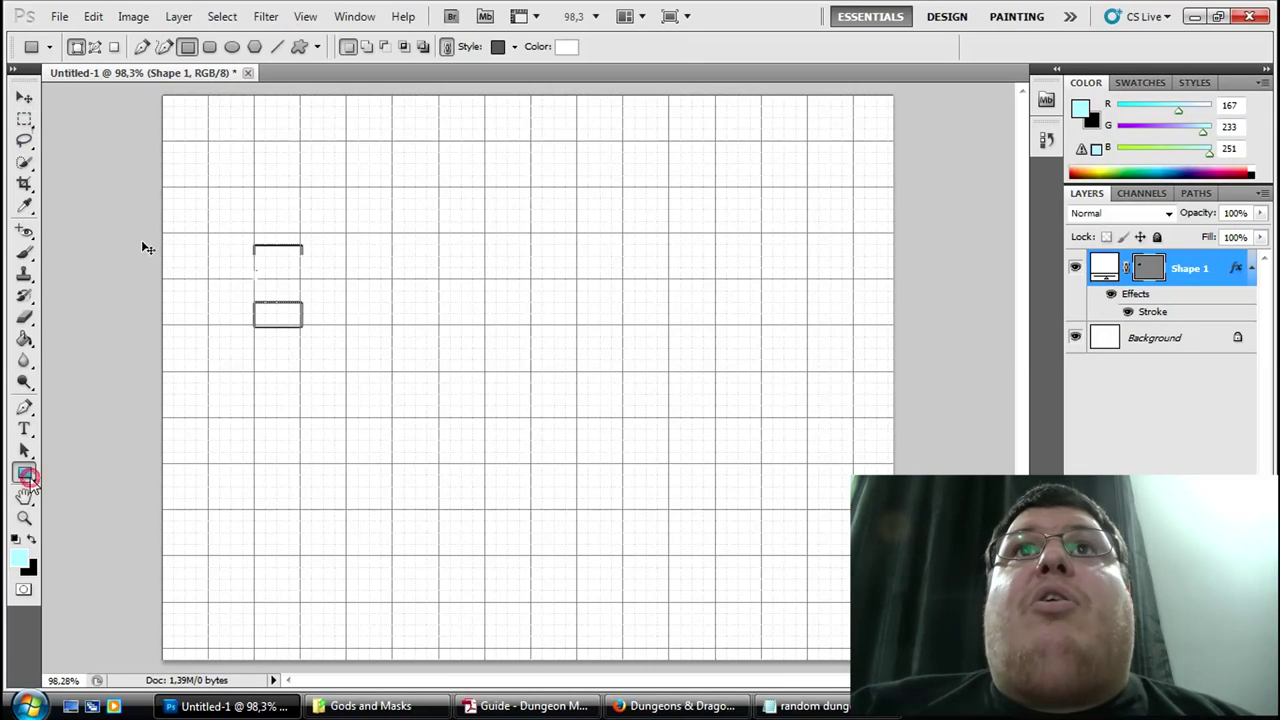
left_click_drag(302, 282, 325, 350)
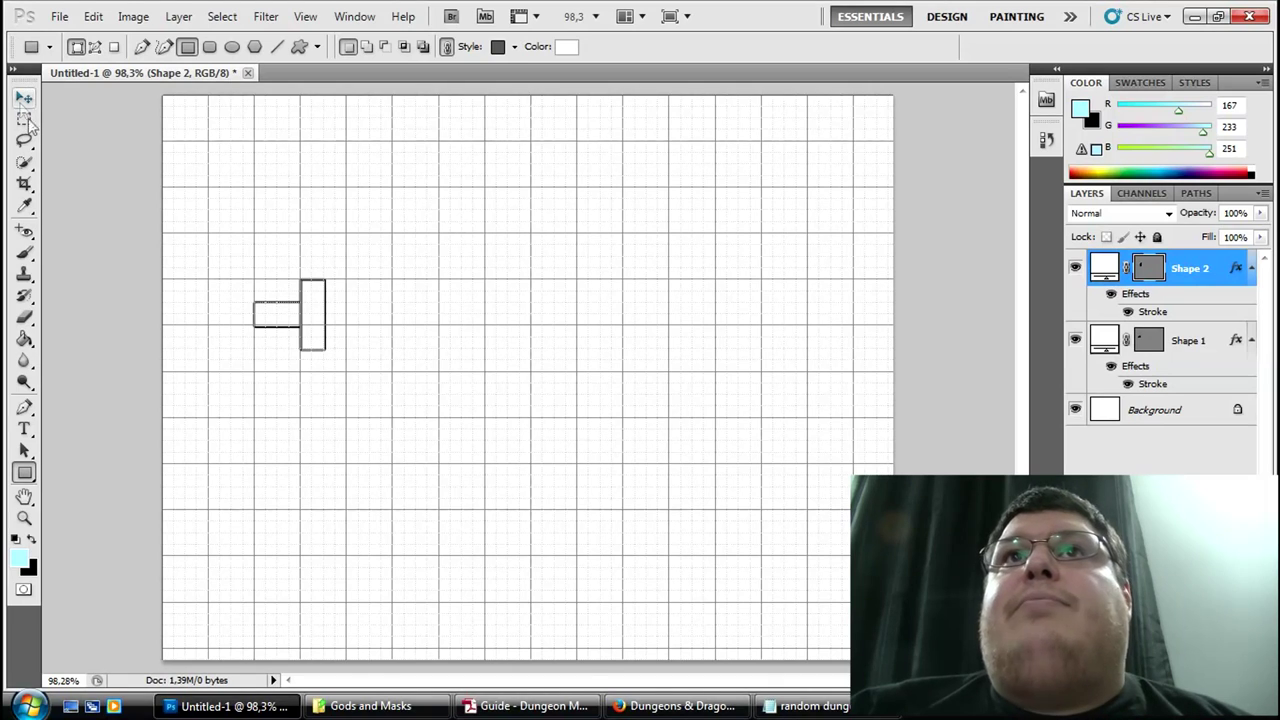
left_click(1251, 340)
left_click(1251, 268)
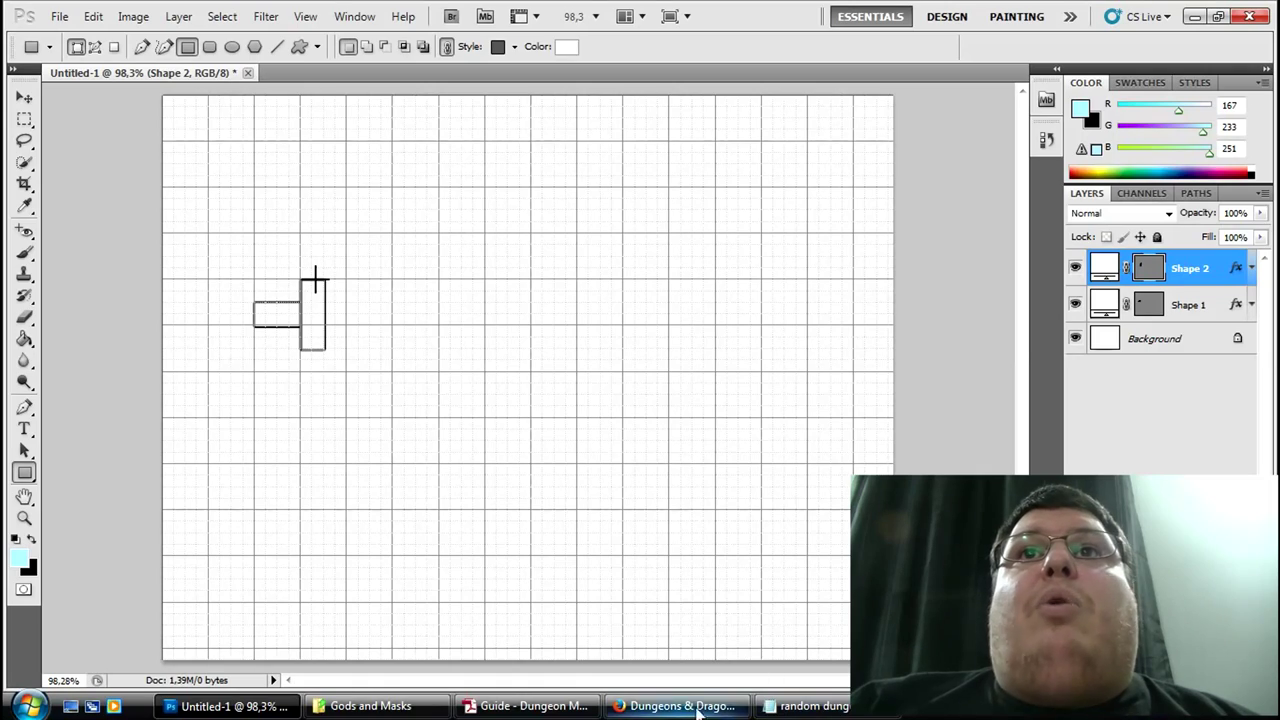
Step: Switch to the Dungeon Masters Guide PDF and review the Starting Area, Passage and Passage Width rules and tables on page 290
left_click(677, 706)
left_click(500, 707)
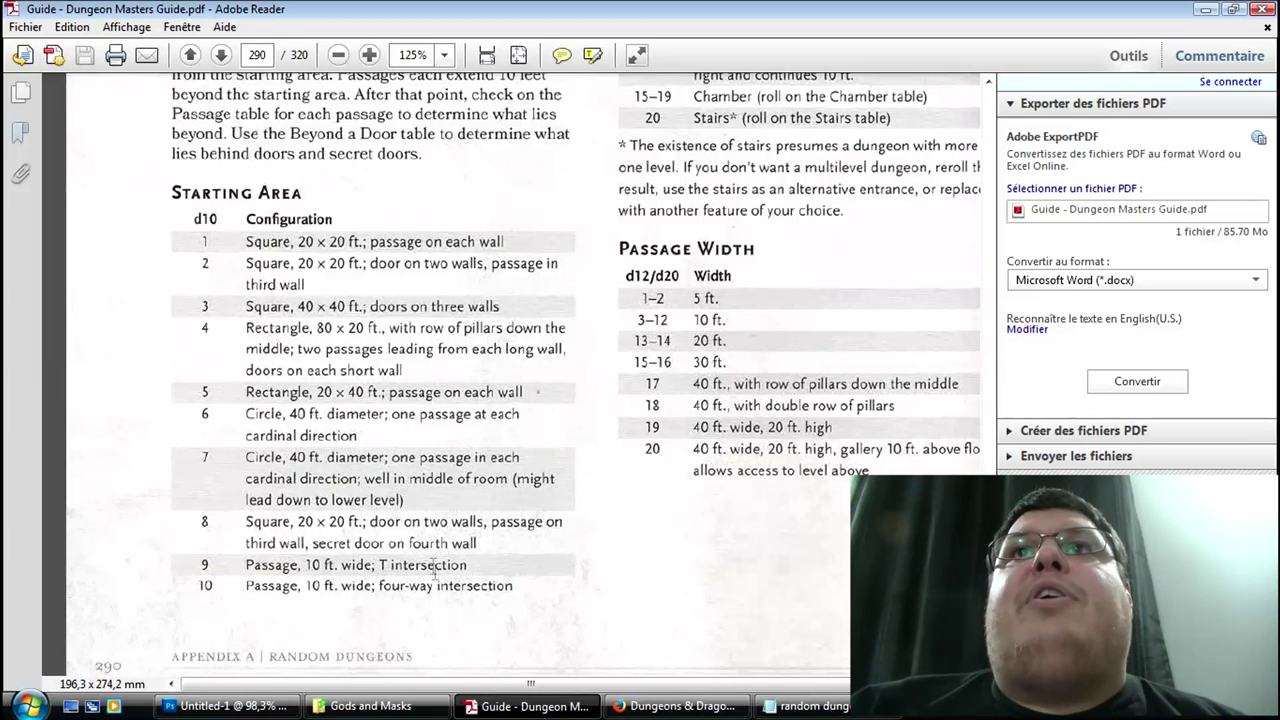
scroll(560, 540, "up", 6)
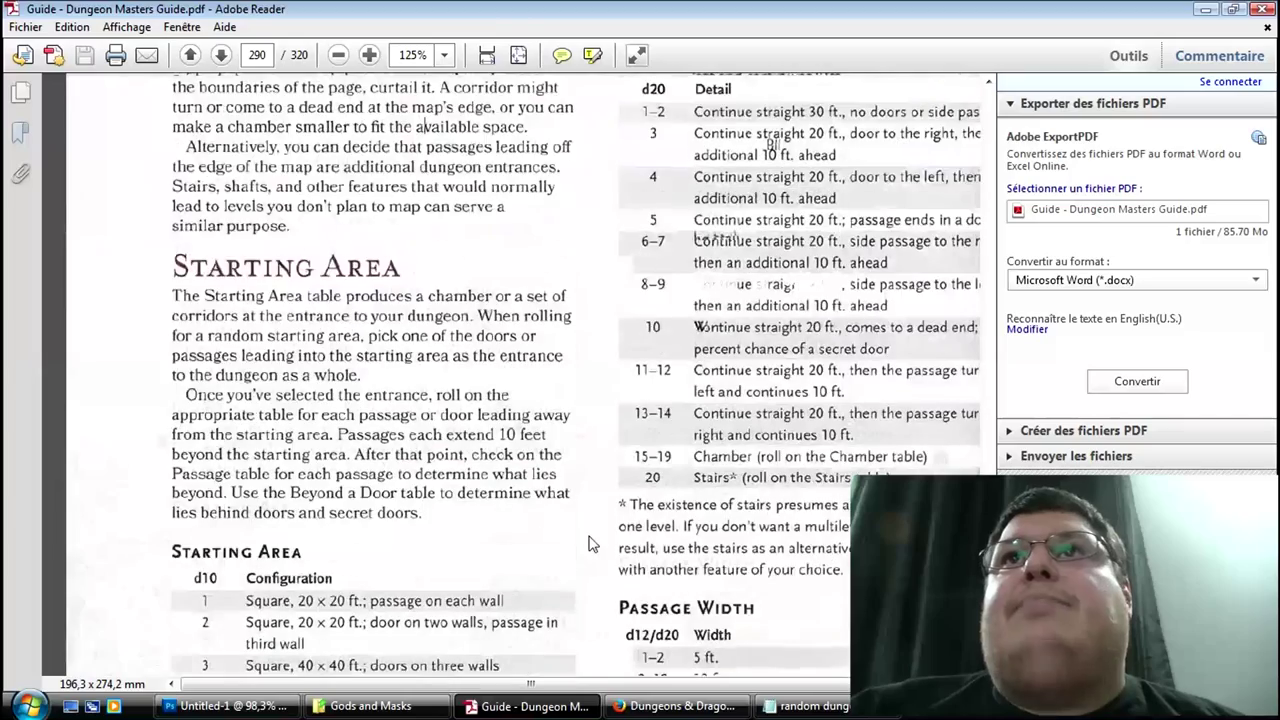
scroll(562, 590, "up", 5)
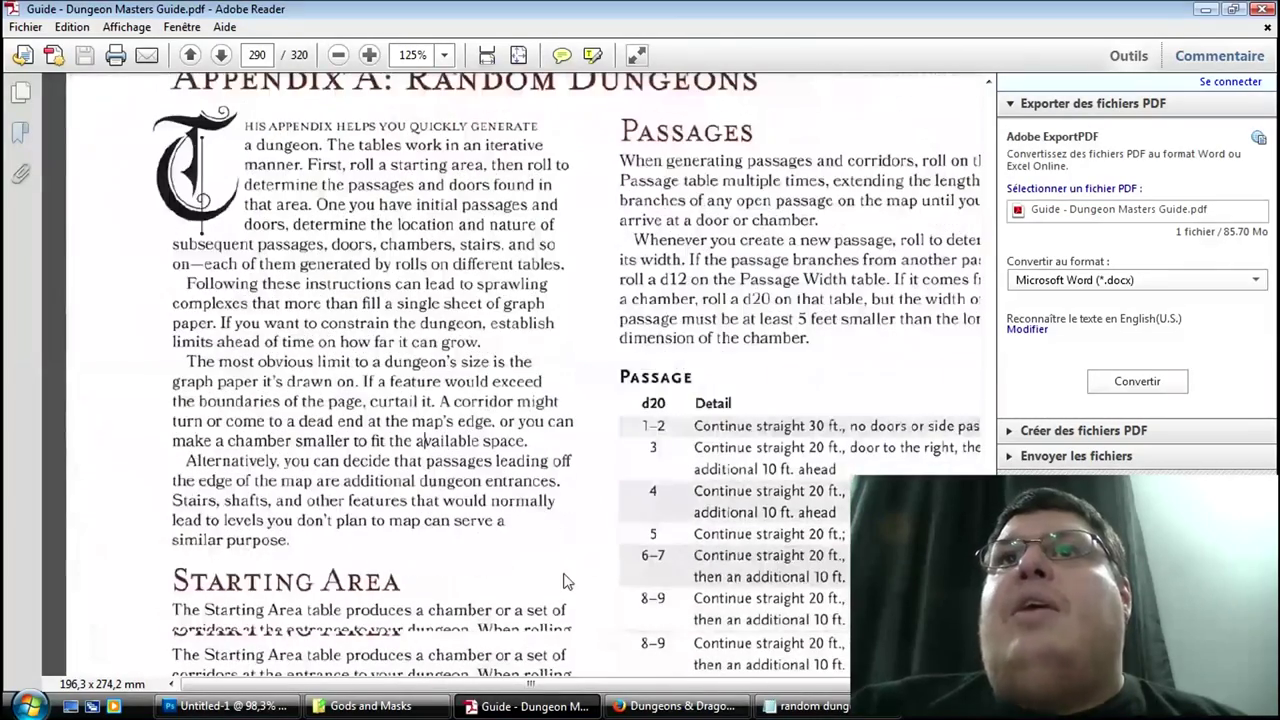
scroll(563, 581, "down", 2)
left_click_drag(548, 683, 608, 688)
scroll(597, 512, "up", 3)
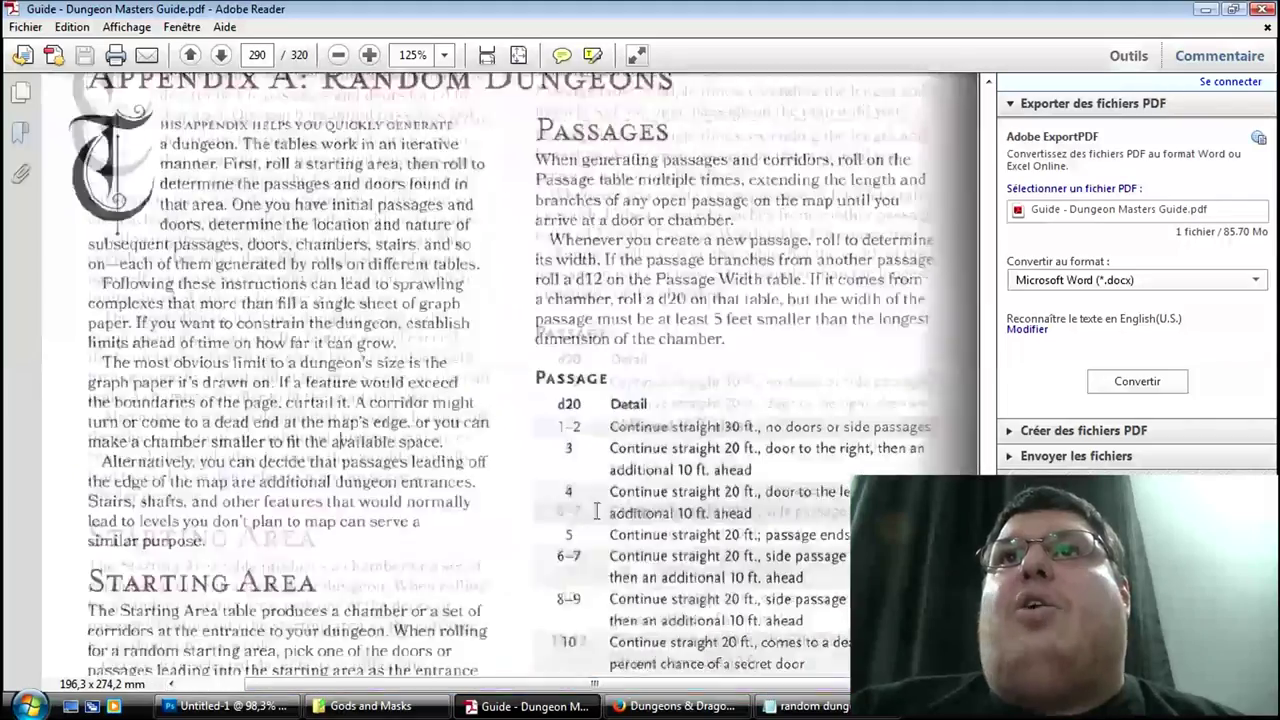
scroll(597, 512, "down", 9)
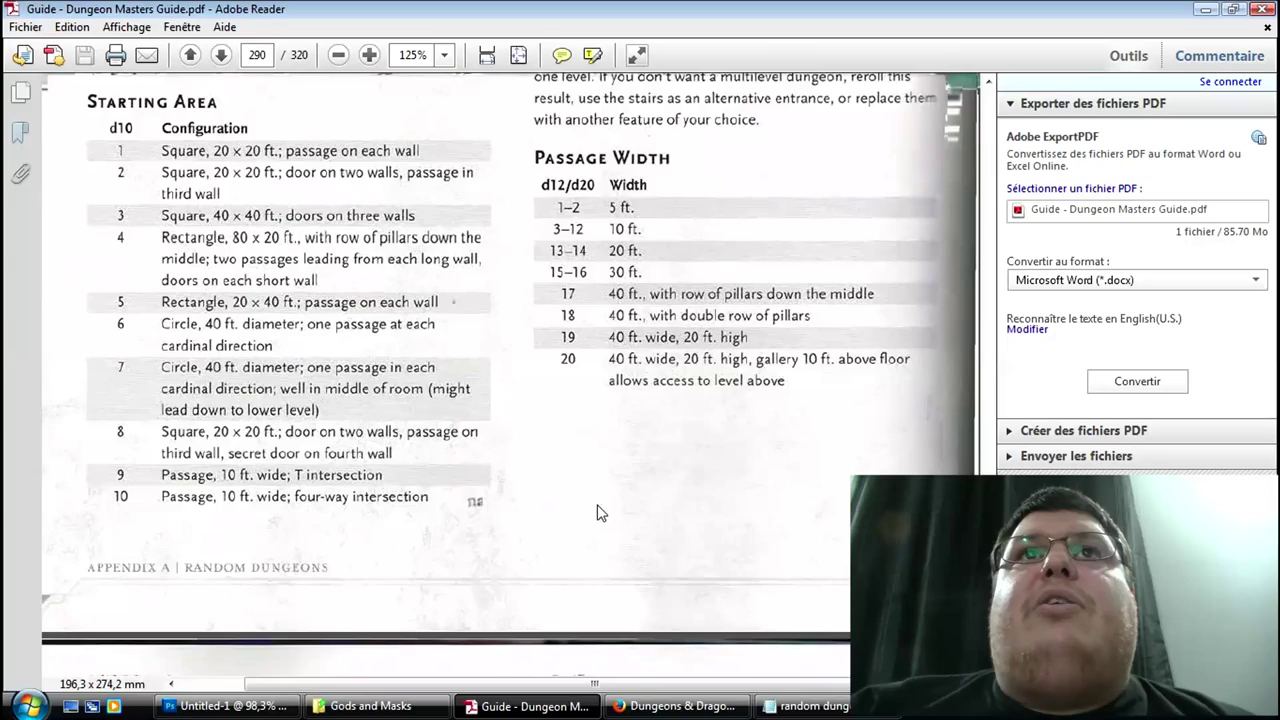
Step: Examine the door, chamber and stairs tables on page 291 of the guide, ending at the Chamber table
scroll(597, 512, "down", 5)
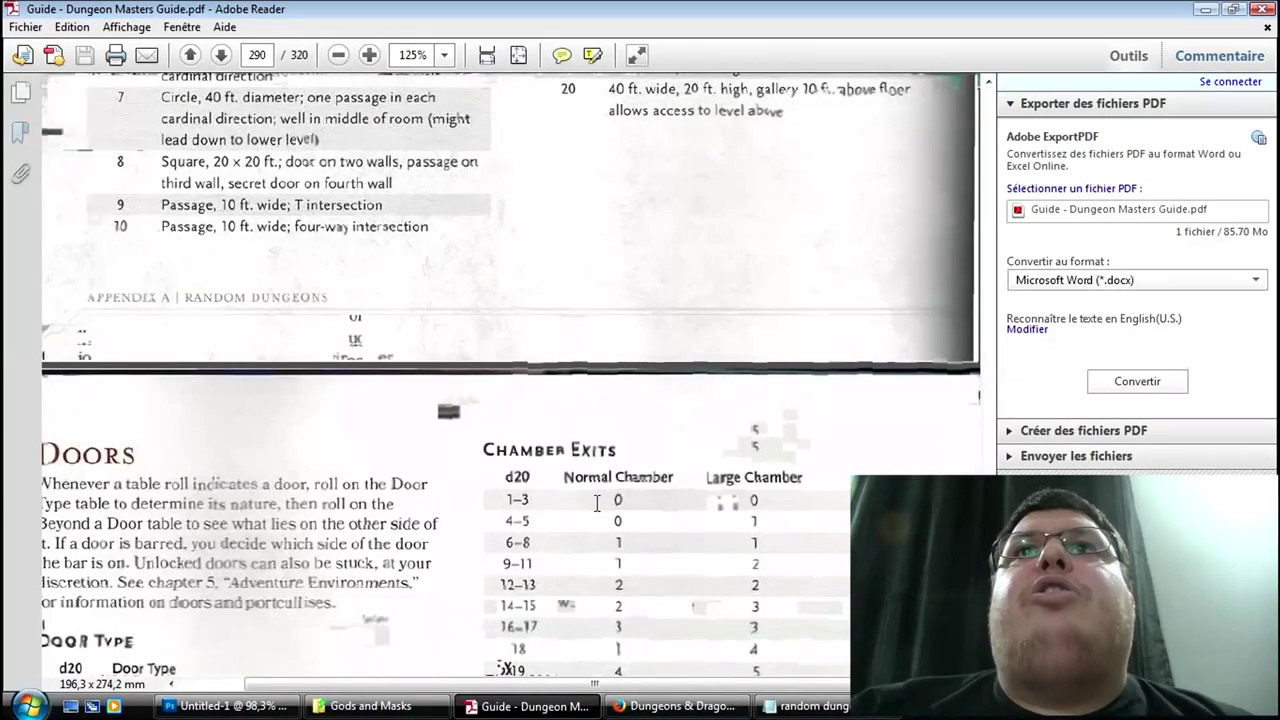
scroll(597, 503, "down", 5)
left_click_drag(585, 686, 565, 690)
scroll(565, 690, "down", 4)
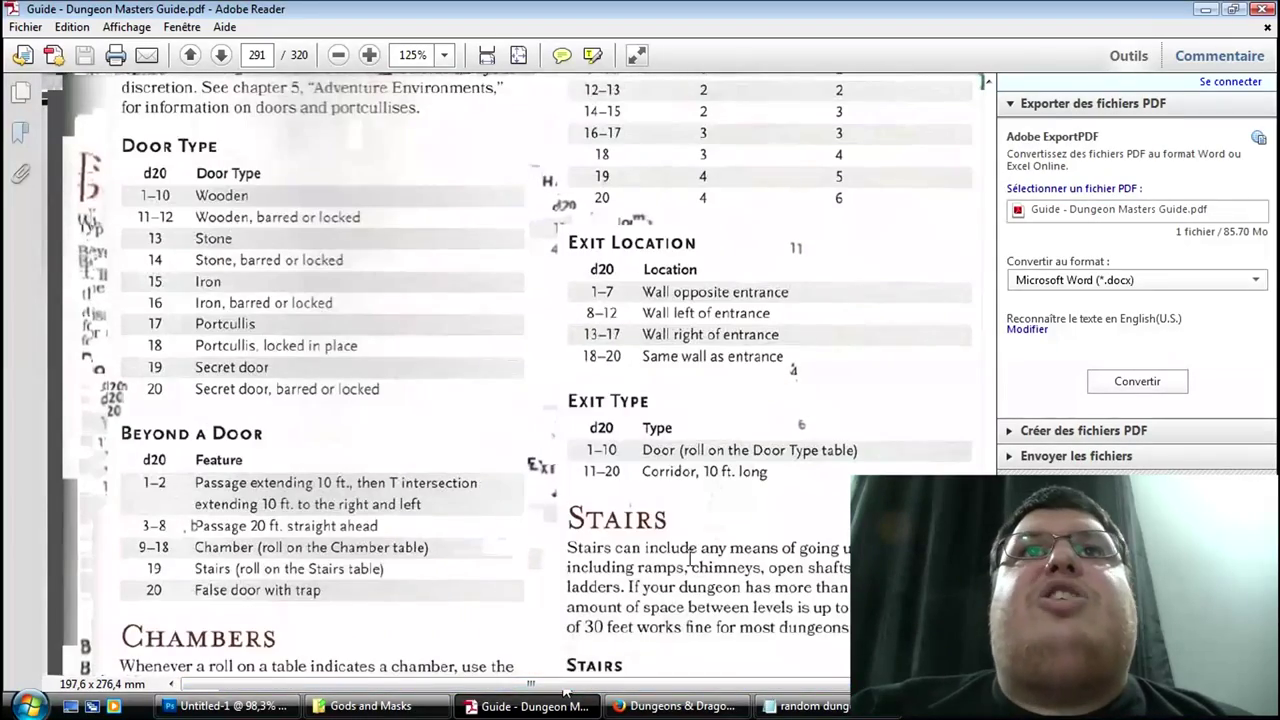
scroll(690, 555, "down", 10)
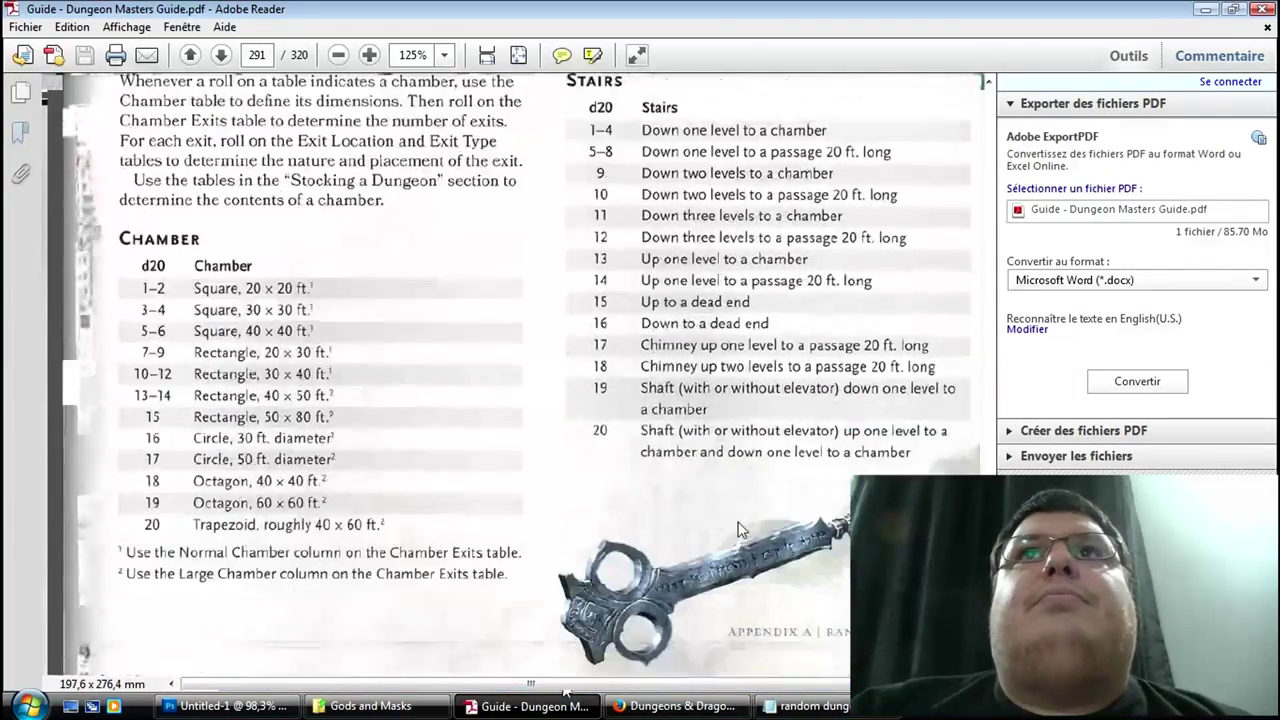
scroll(740, 528, "up", 3)
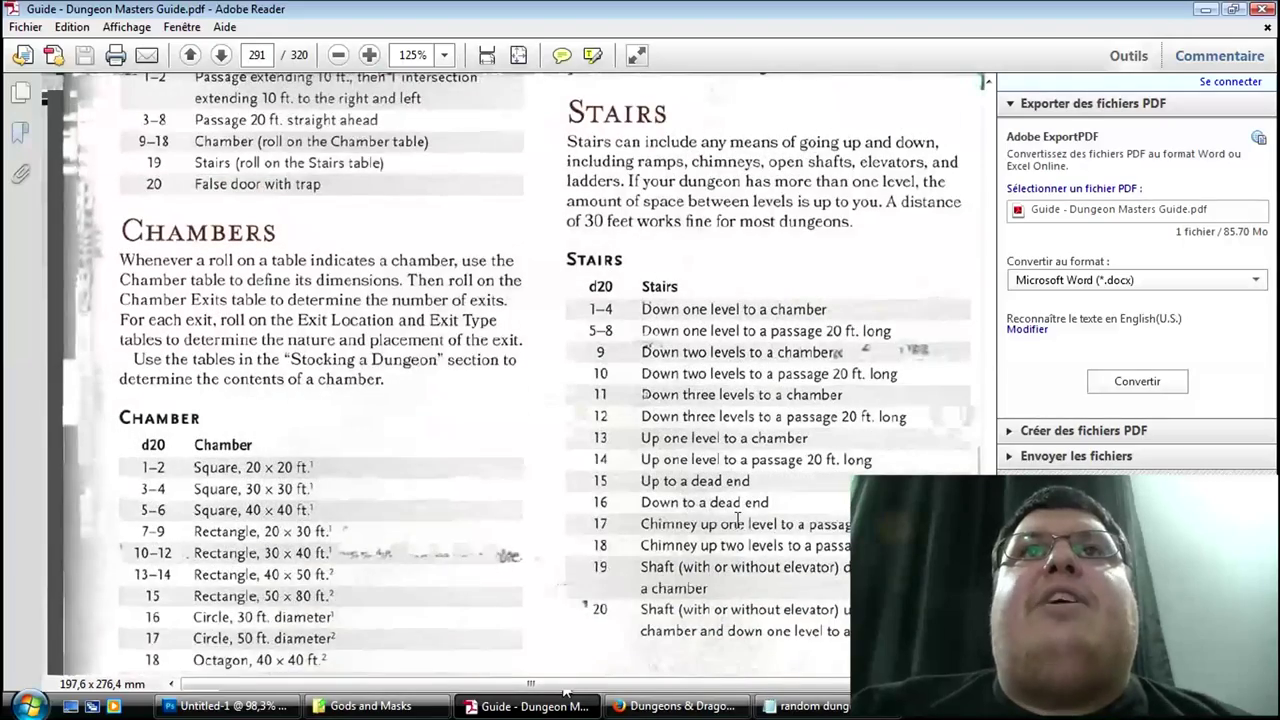
scroll(738, 518, "down", 2)
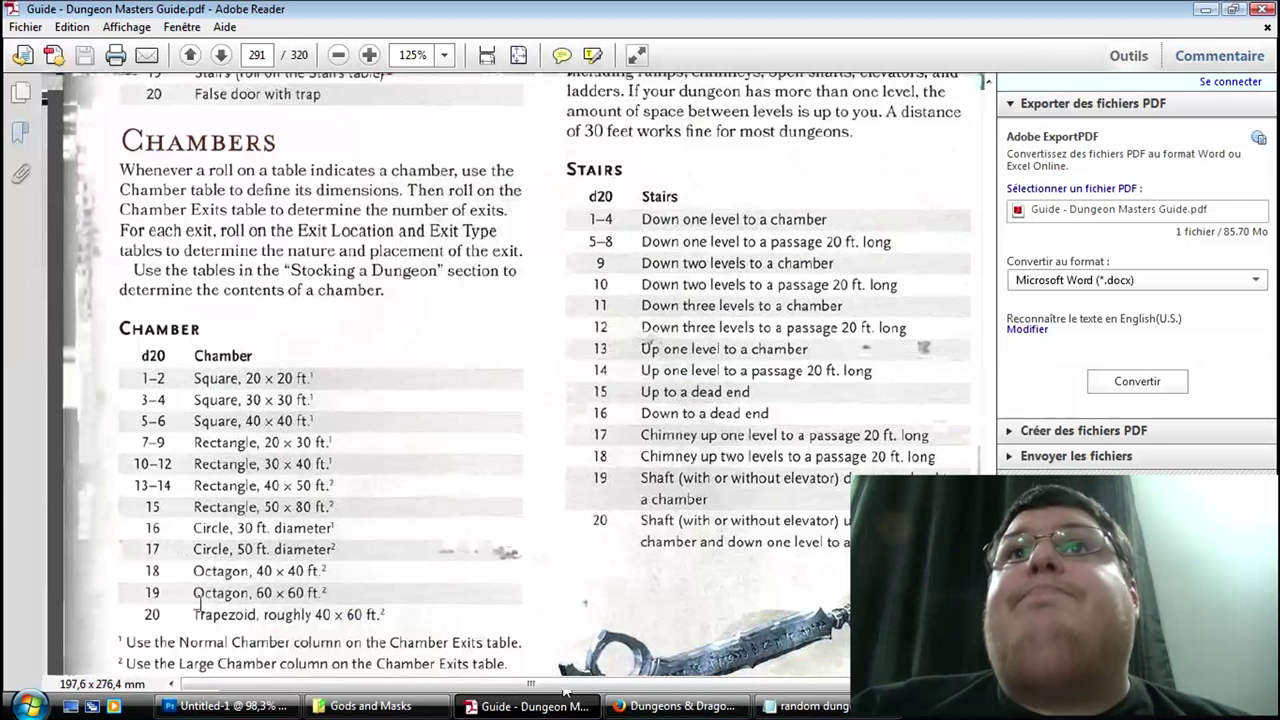
Step: Roll a d20 in the web dice roller and look up the 10–12 row, Rectangle, 30 x 40 ft., in the guide's Chamber table
left_click(683, 706)
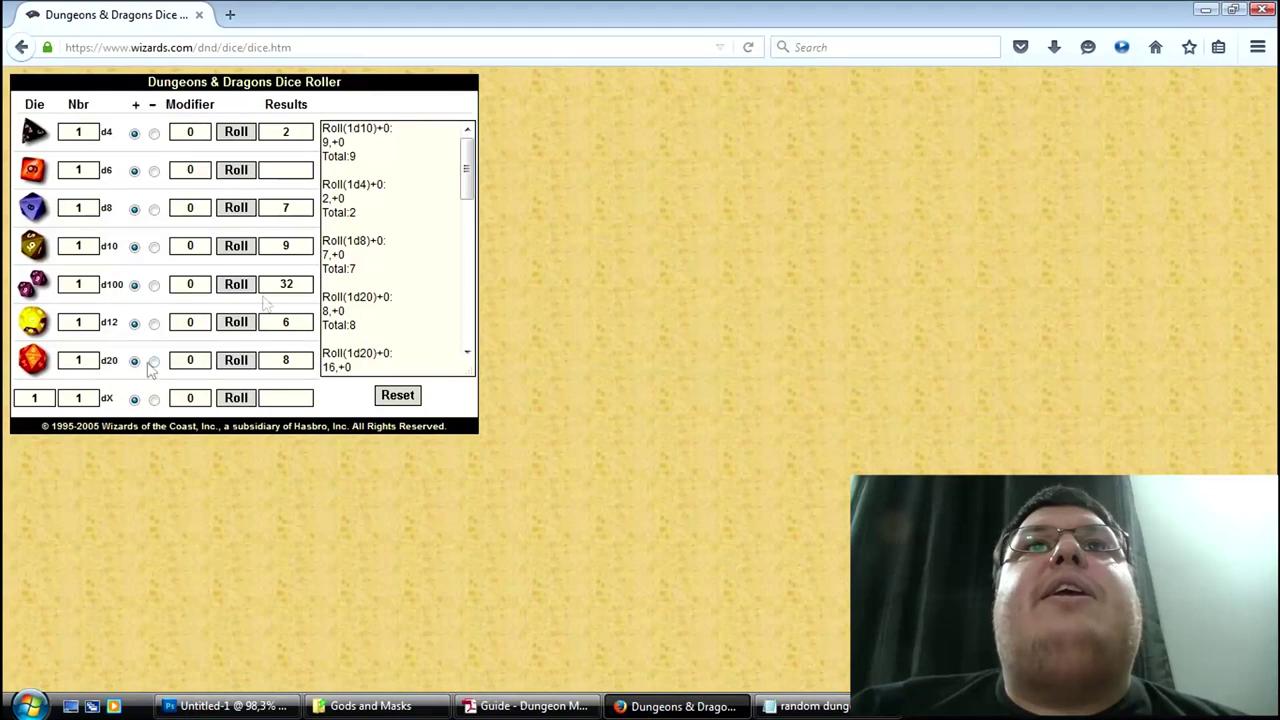
left_click(32, 358)
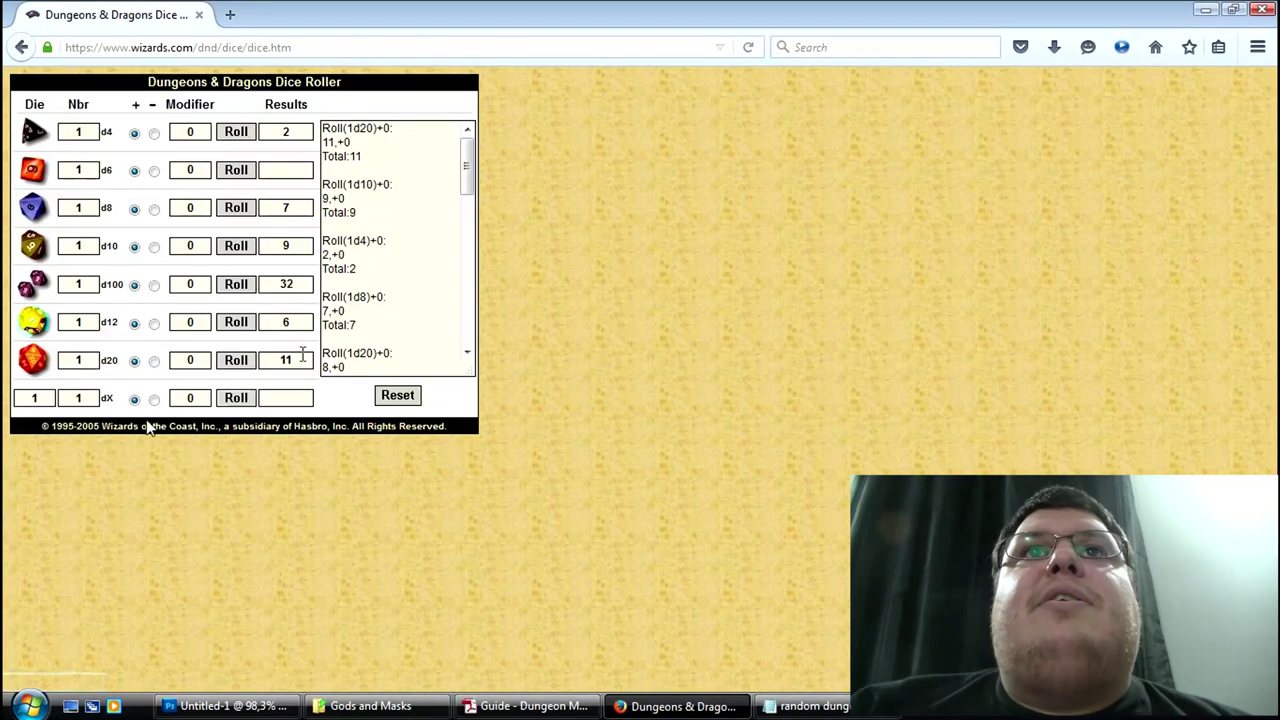
key("alt+Tab")
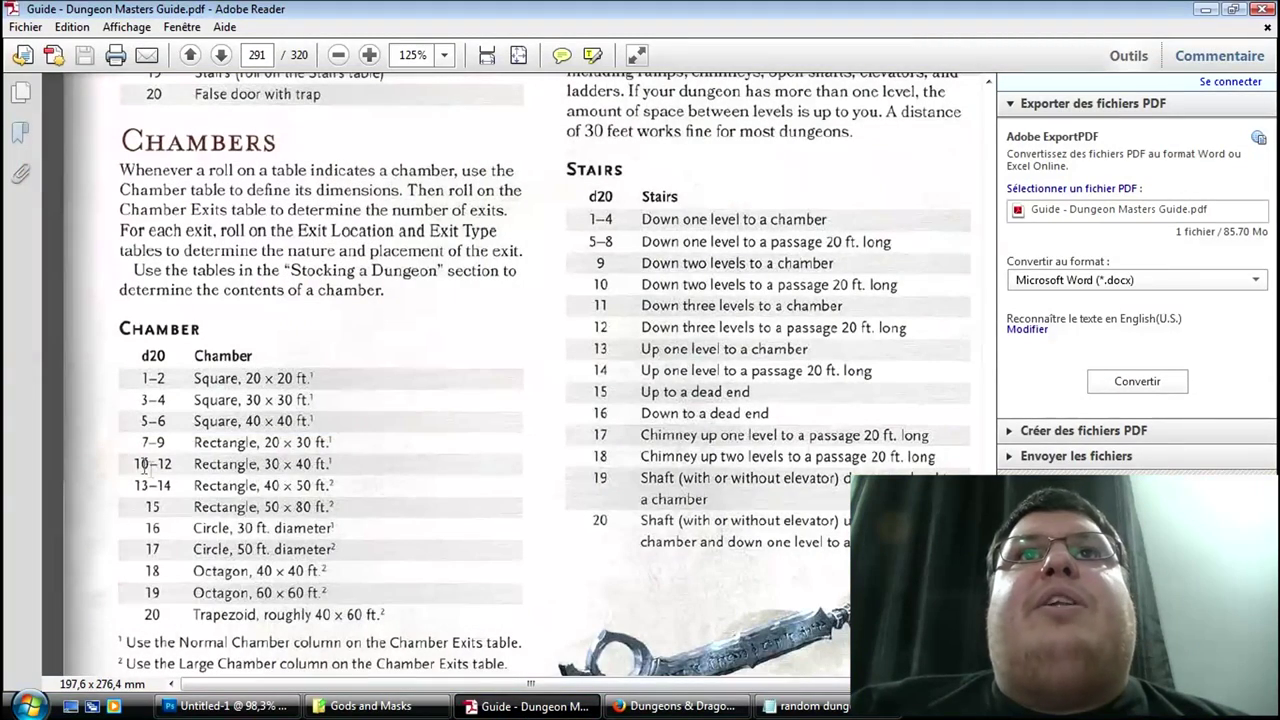
left_click_drag(135, 464, 320, 458)
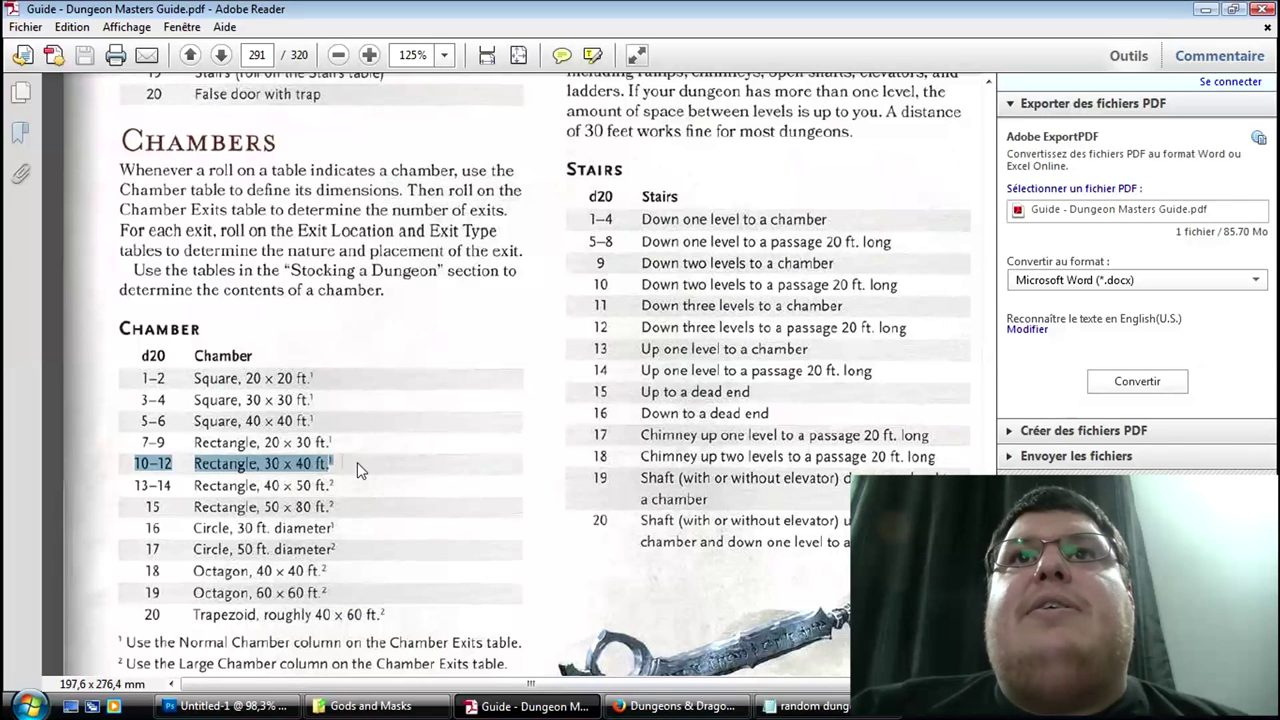
left_click(342, 462)
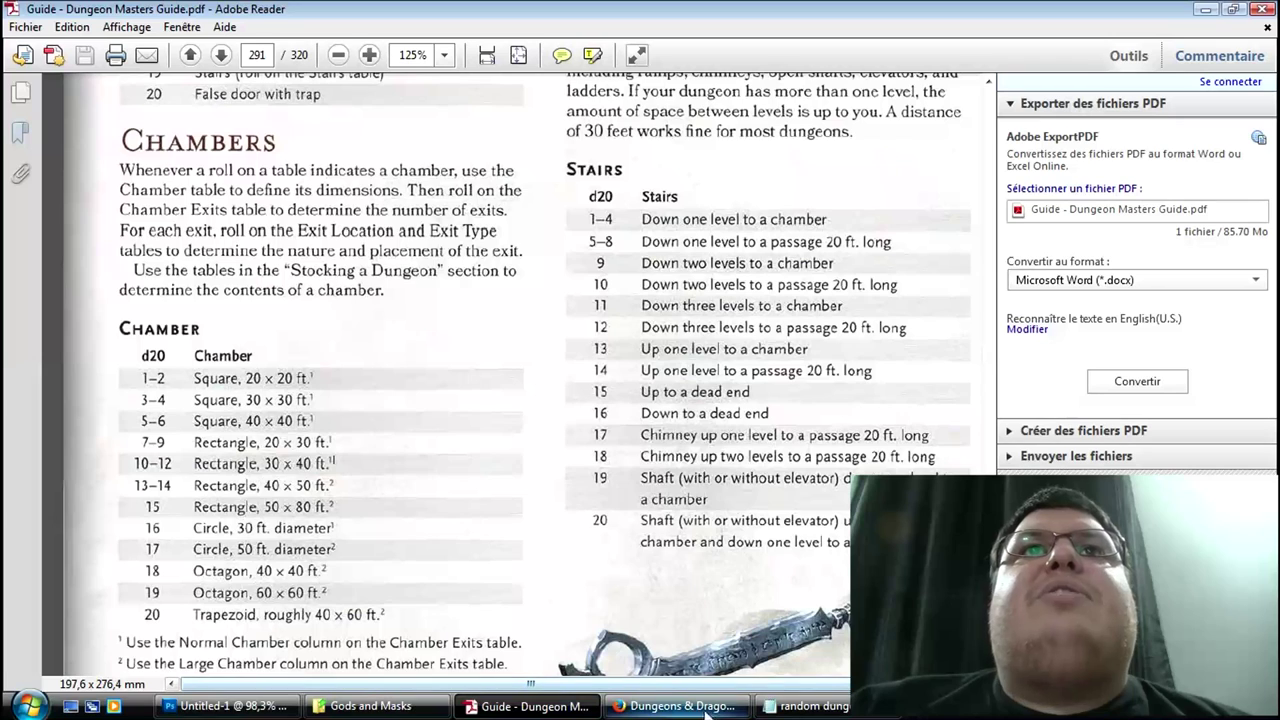
Step: Switch to Photoshop and draw the chamber rectangle, two large squares wide and one and a half high, on the upright corridor's upper end
left_click(226, 706)
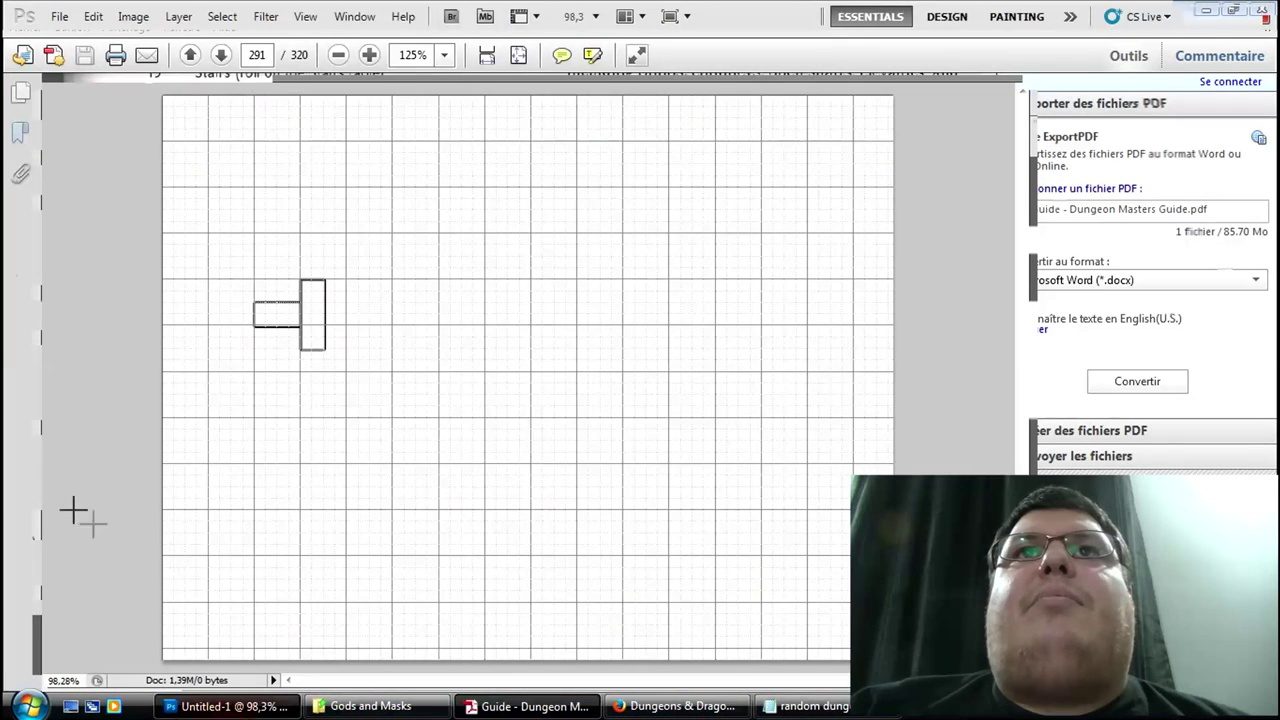
left_click(26, 474)
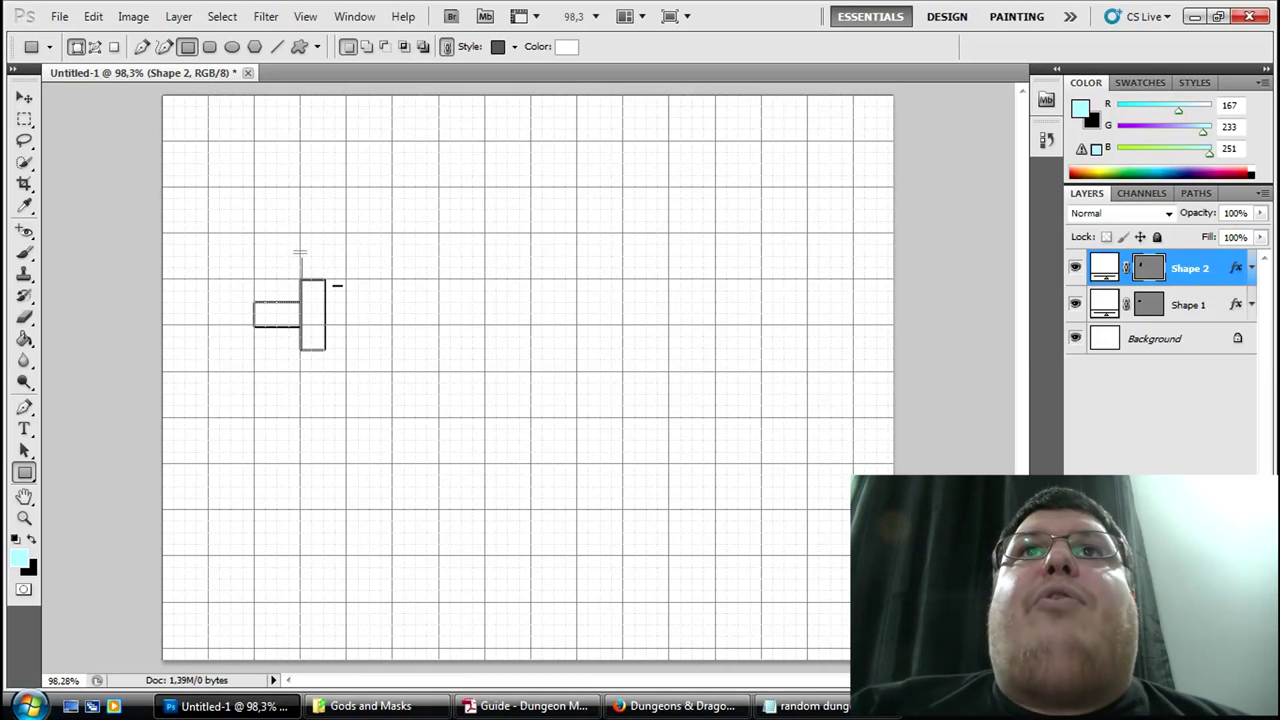
left_click_drag(309, 224, 393, 216)
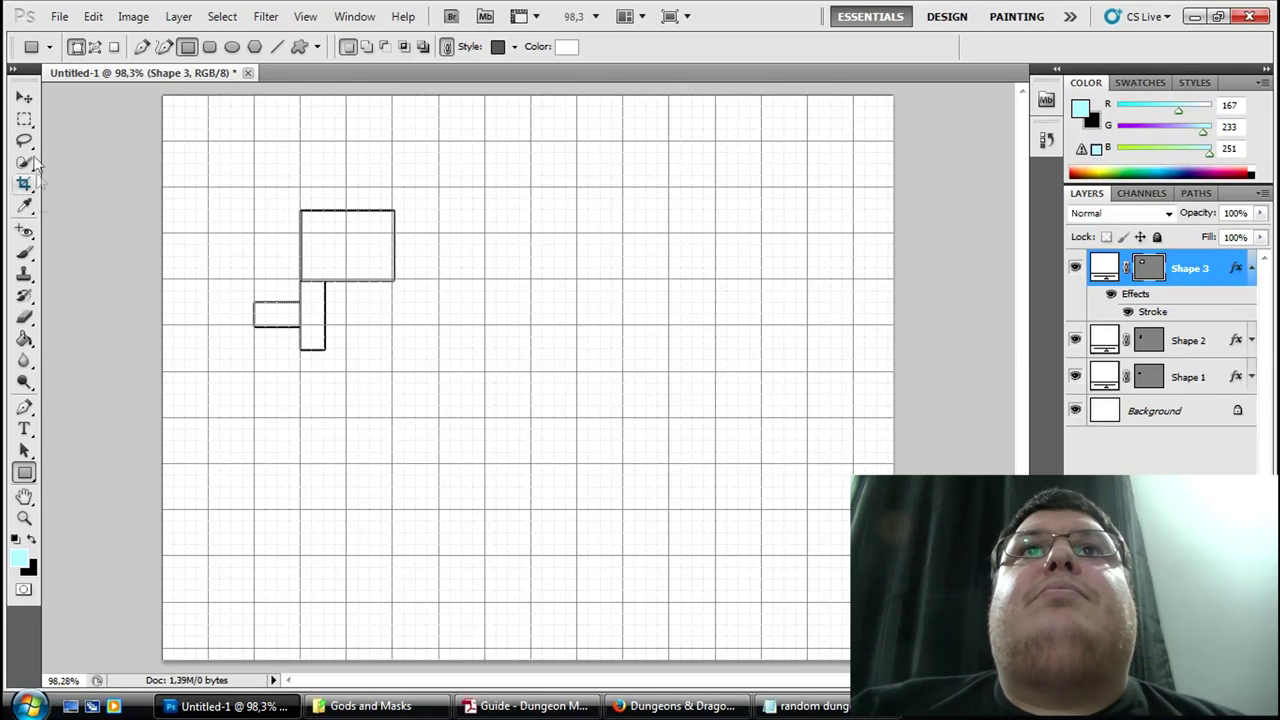
left_click(25, 119)
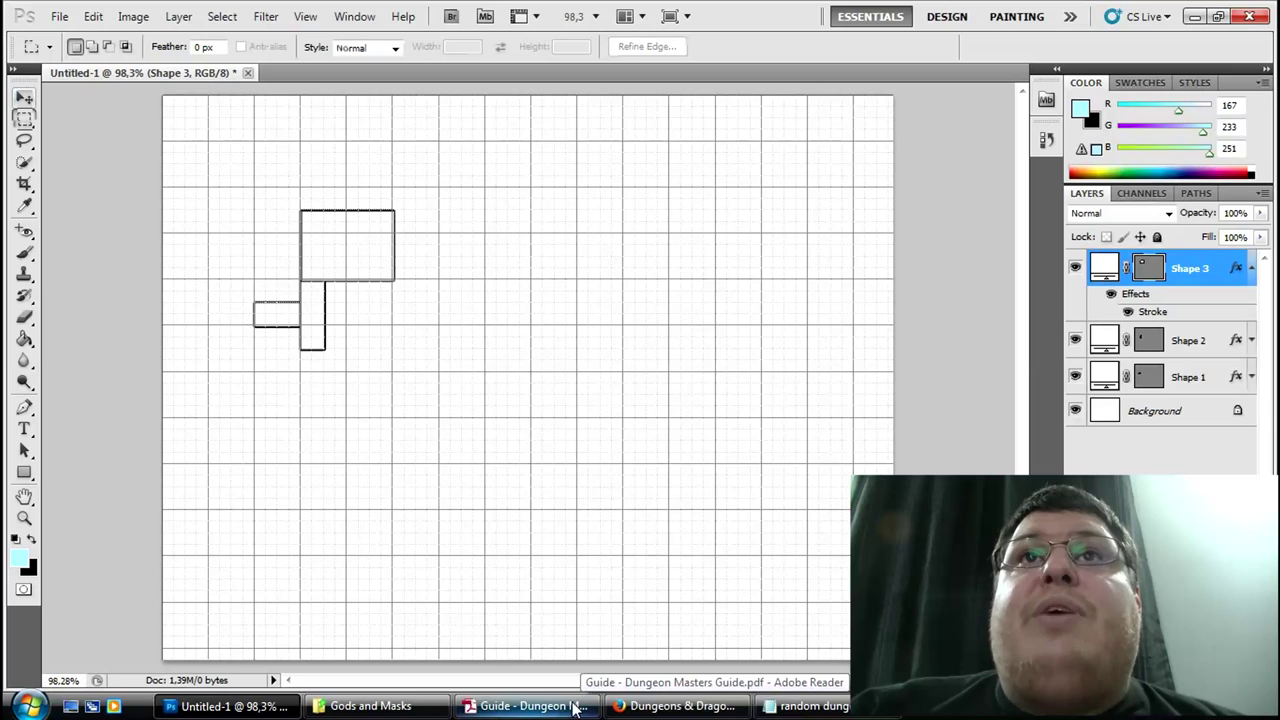
key("v")
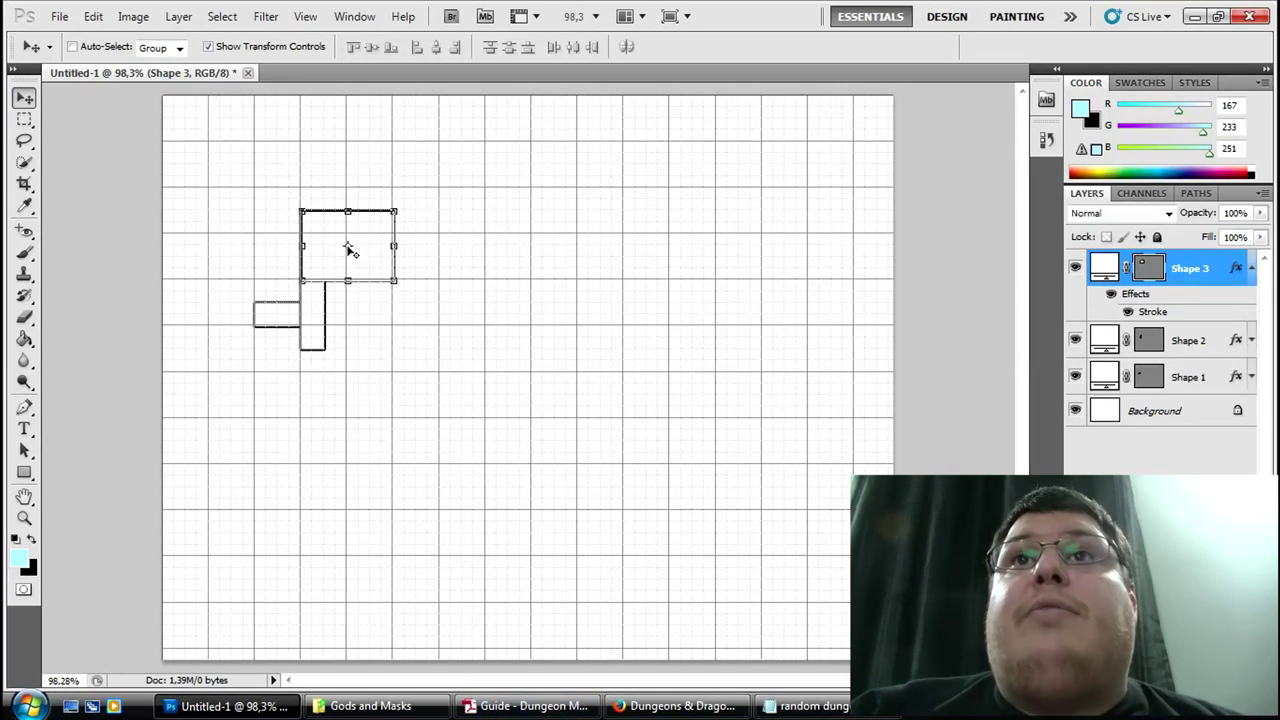
Step: Return to the guide PDF and look through pages 291 and 292 for the Chamber Exits table
left_click(527, 706)
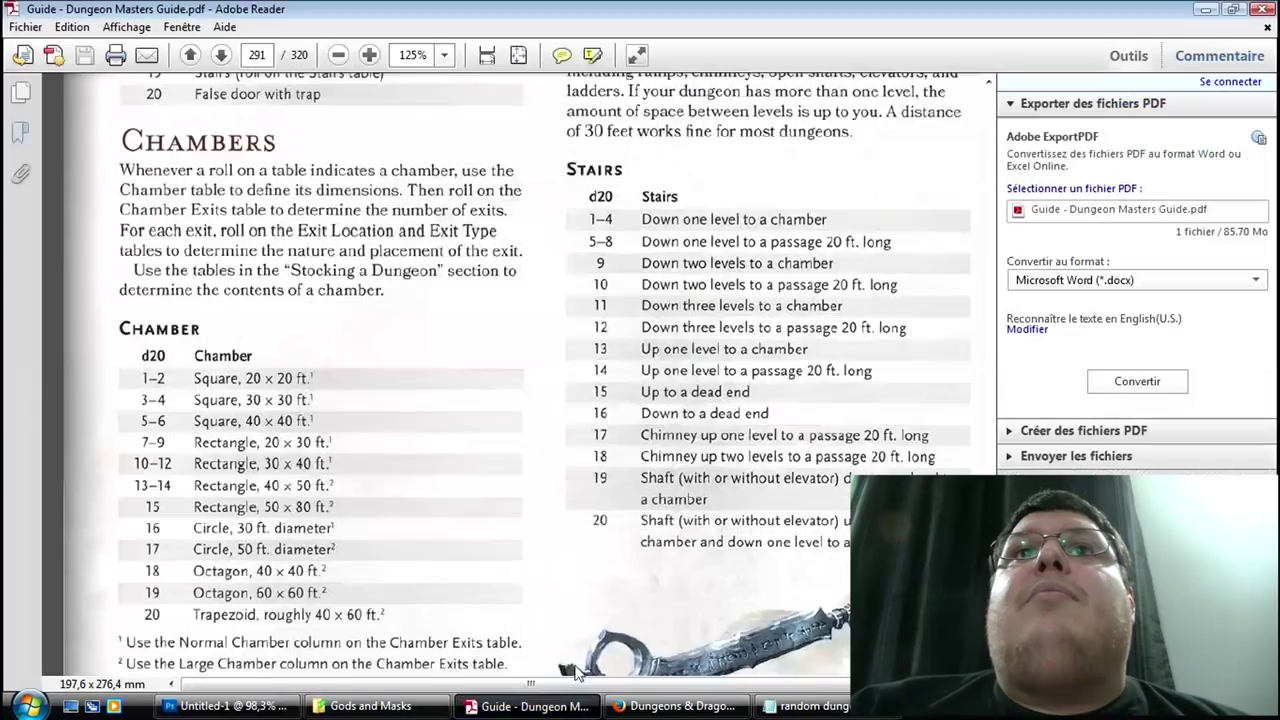
scroll(575, 428, "down", 10)
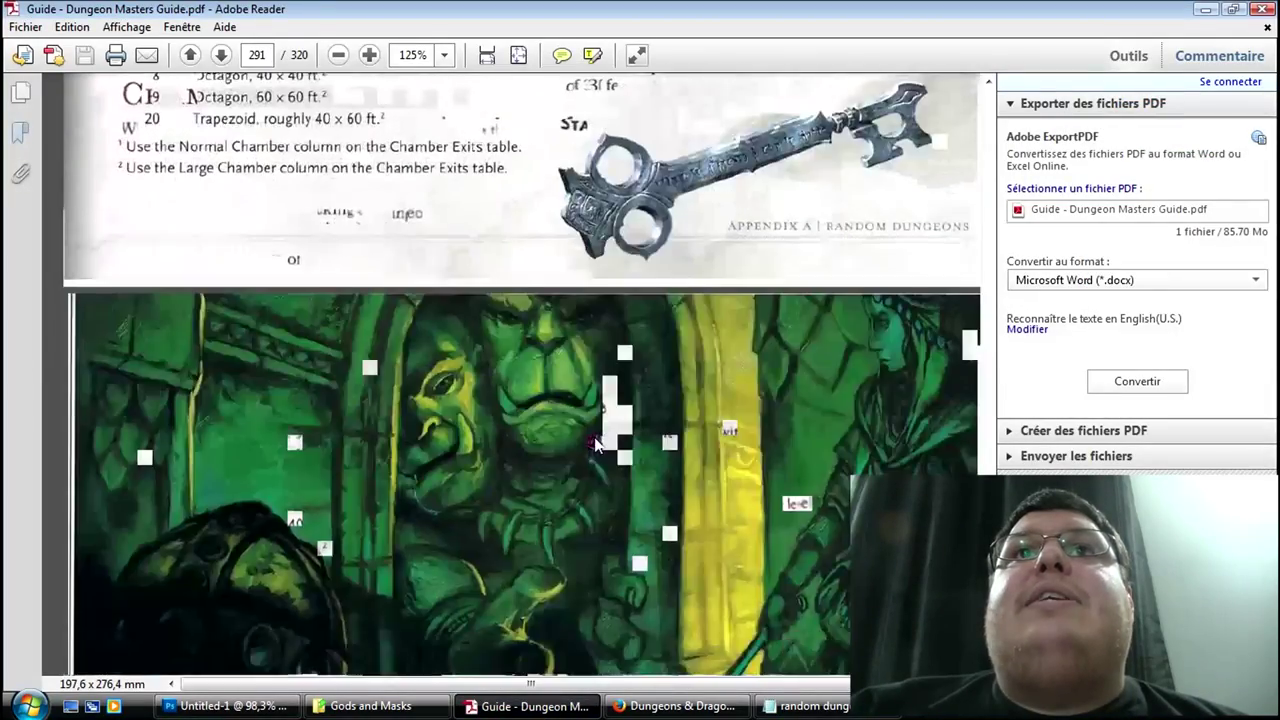
scroll(594, 445, "down", 4)
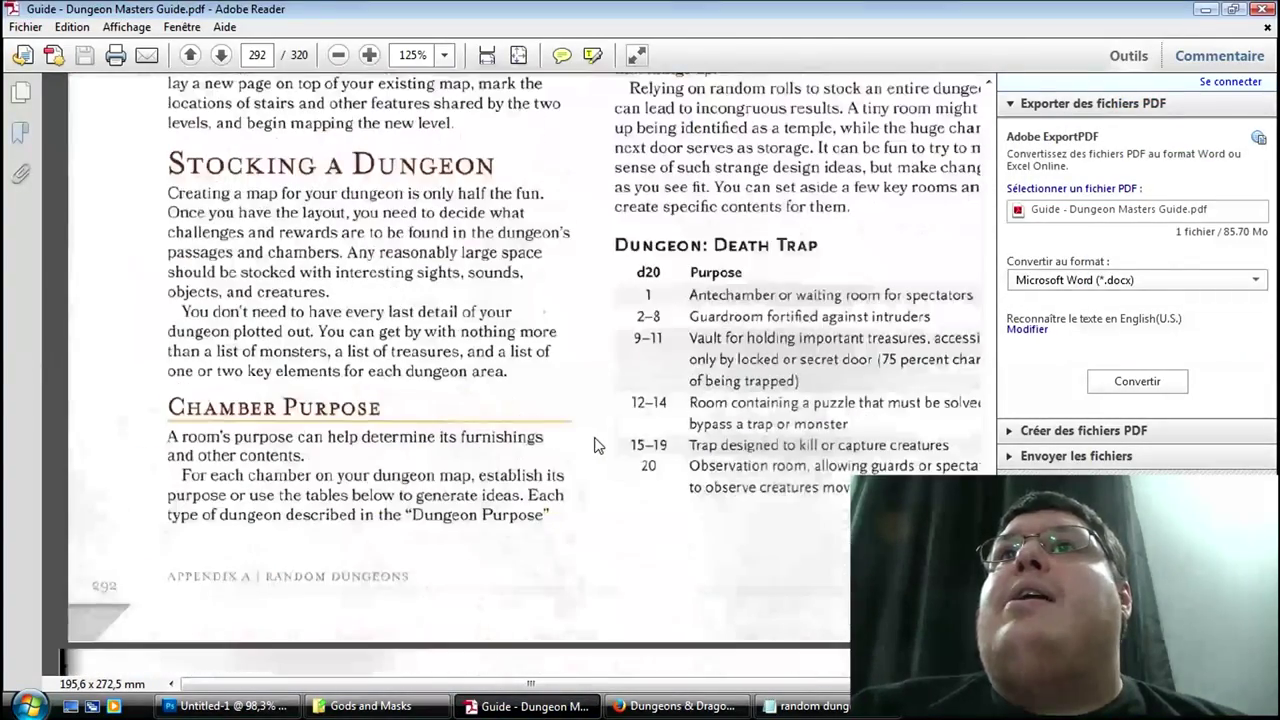
scroll(594, 445, "up", 7)
scroll(594, 445, "up", 6)
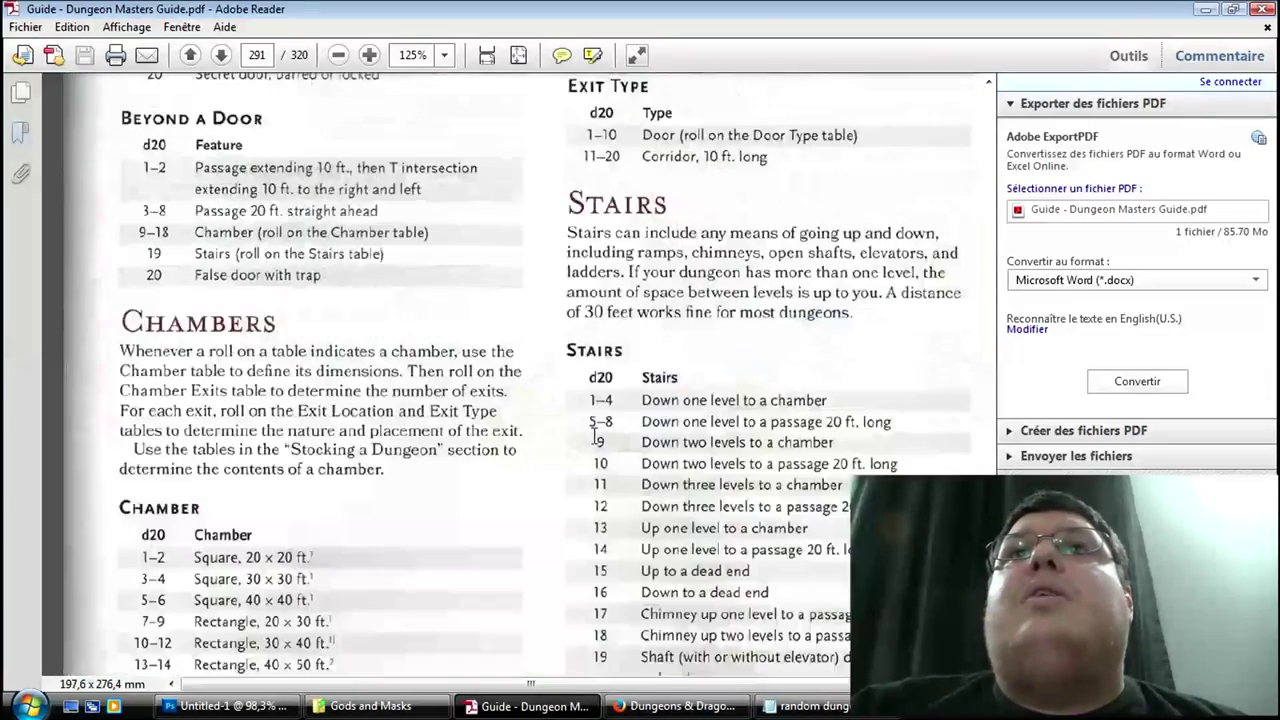
scroll(571, 447, "up", 5)
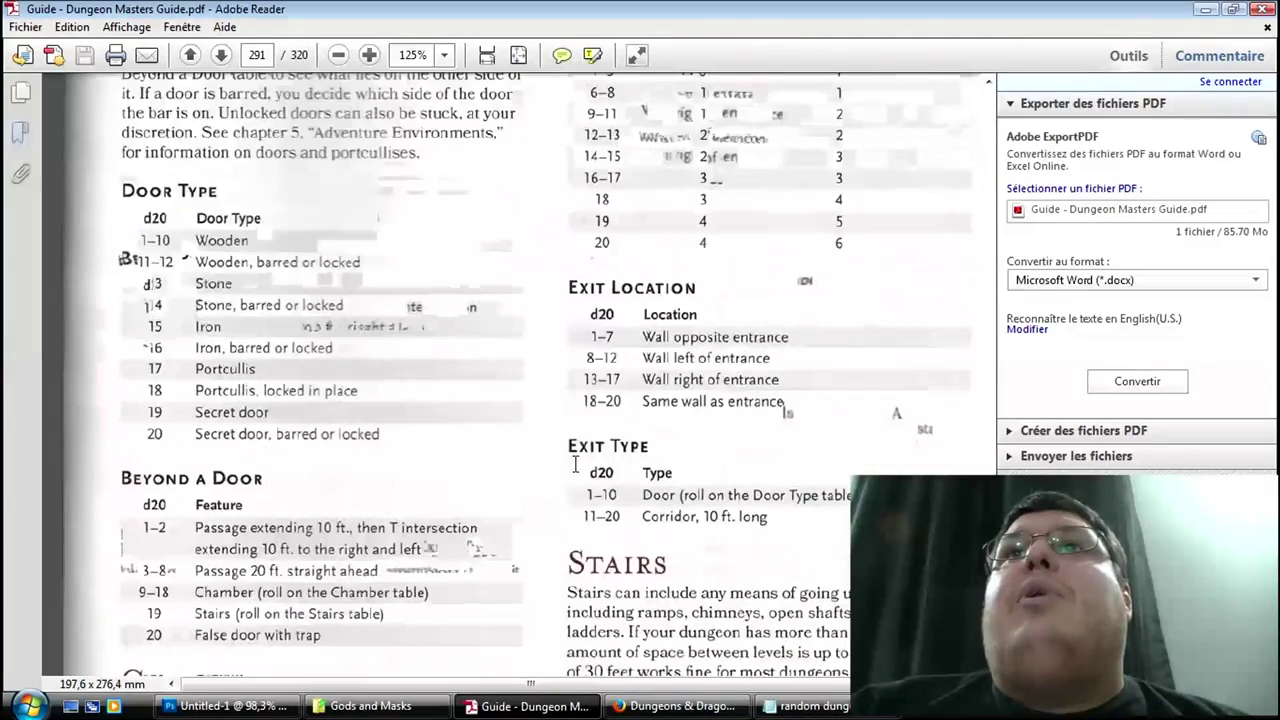
scroll(575, 466, "down", 2)
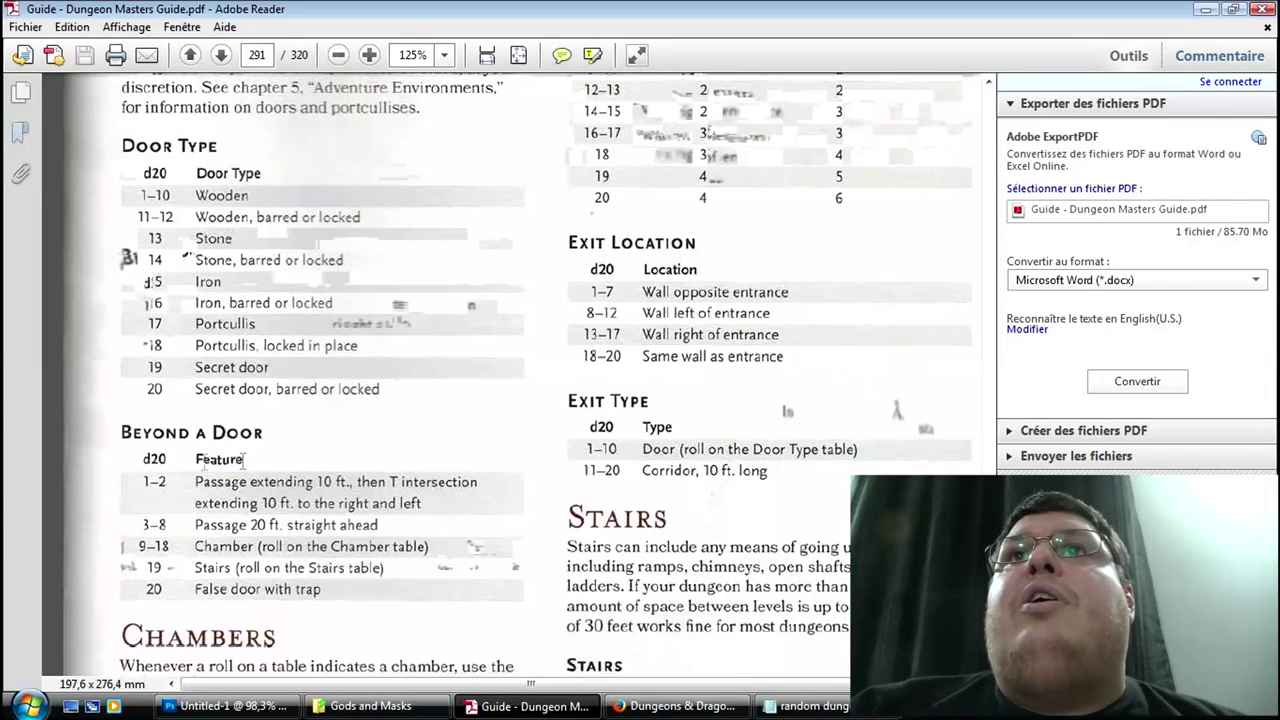
scroll(220, 450, "up", 3)
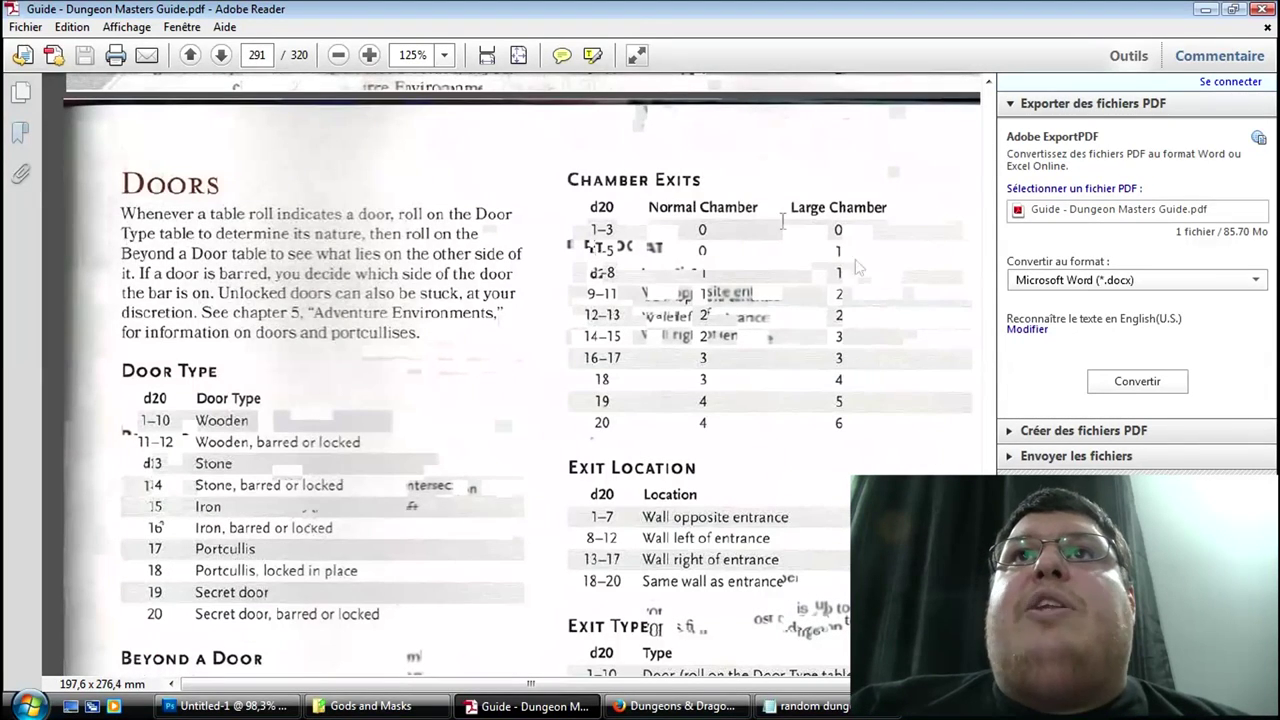
Step: Read the Chamber Exits table, comparing the lowest d20 ranges with the Normal Chamber column
left_click_drag(565, 177, 848, 300)
left_click(876, 307)
left_click(568, 226)
left_click_drag(581, 225, 755, 257)
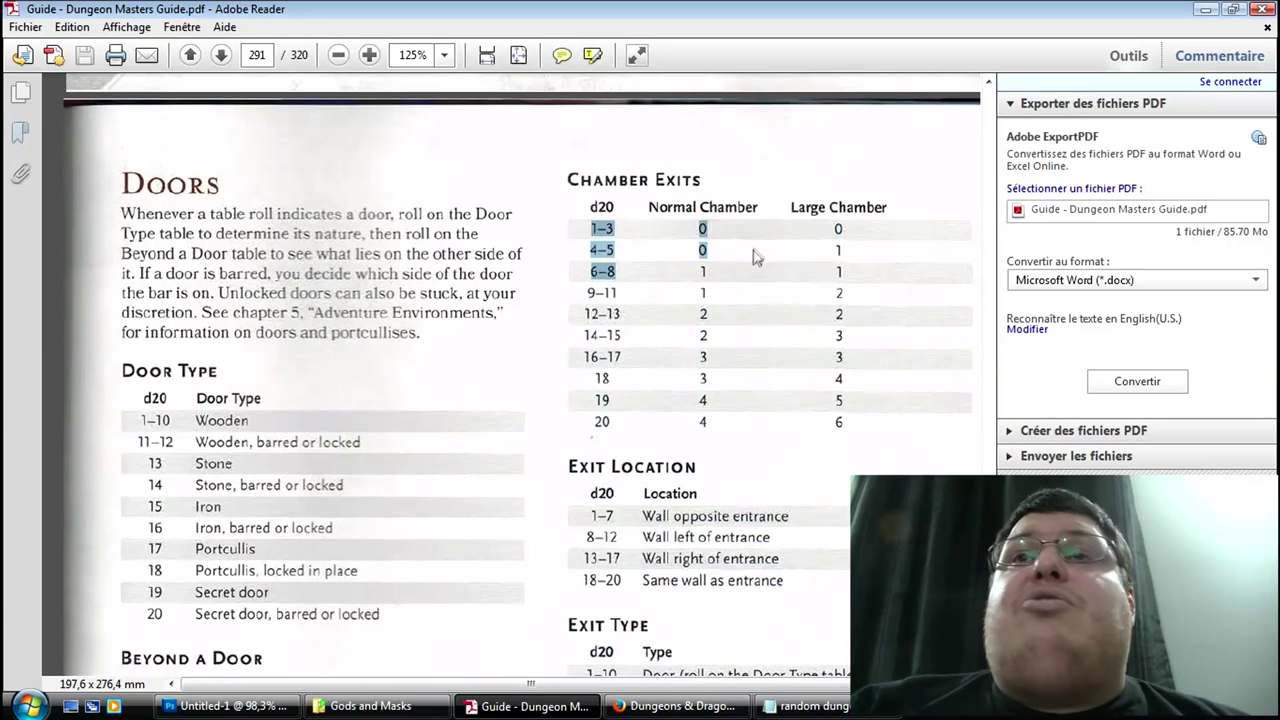
left_click(656, 279)
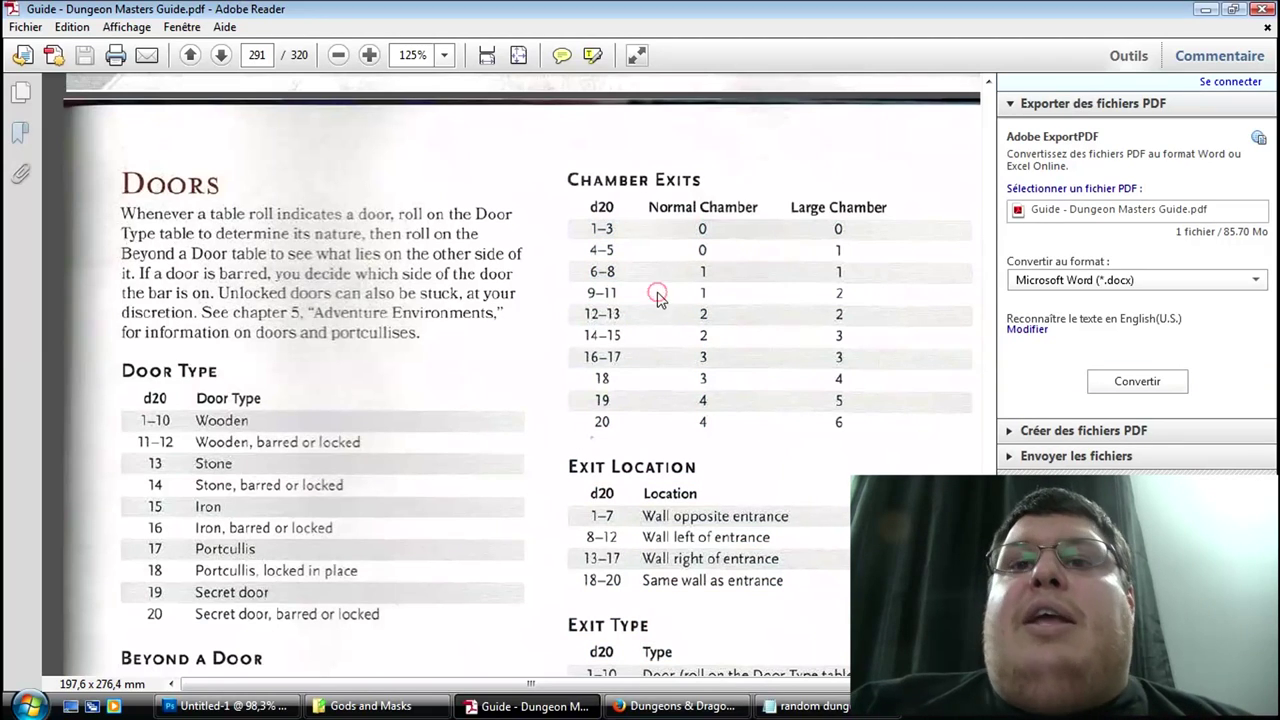
Step: Roll a d20 in the web dice roller for the chamber's number of exits, and return to the guide's Chamber Exits table
left_click(700, 712)
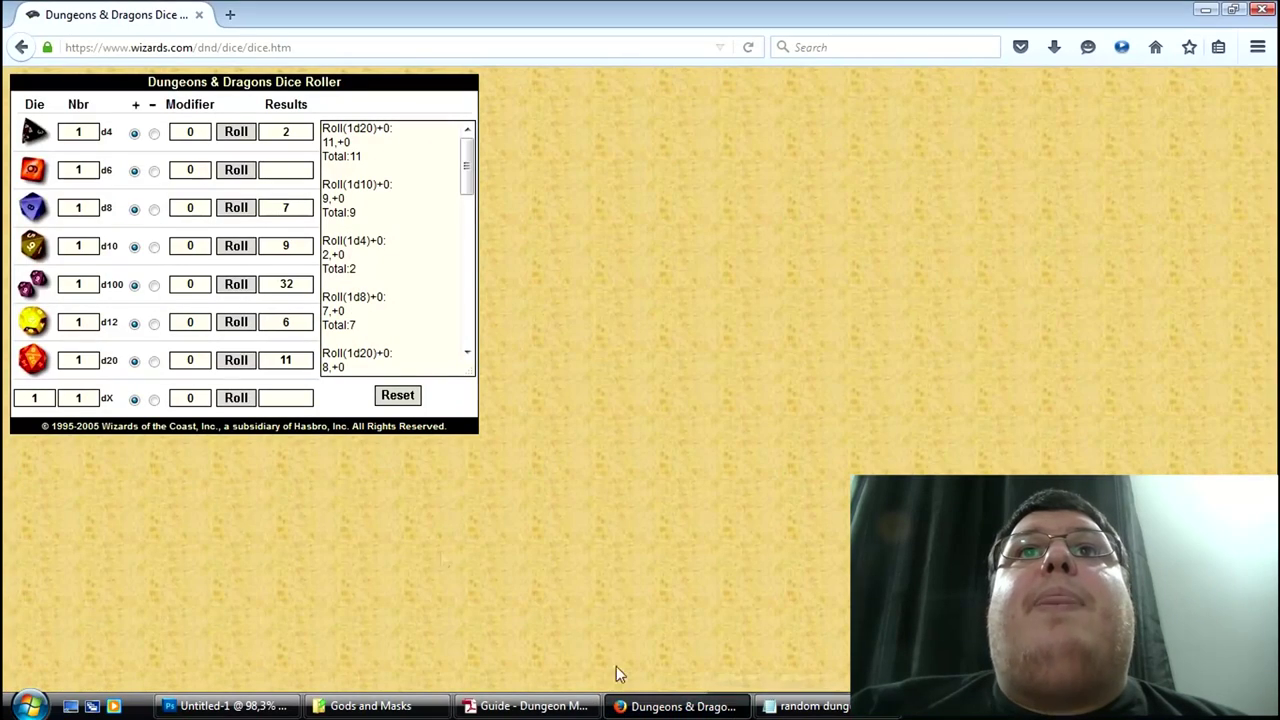
left_click(48, 354)
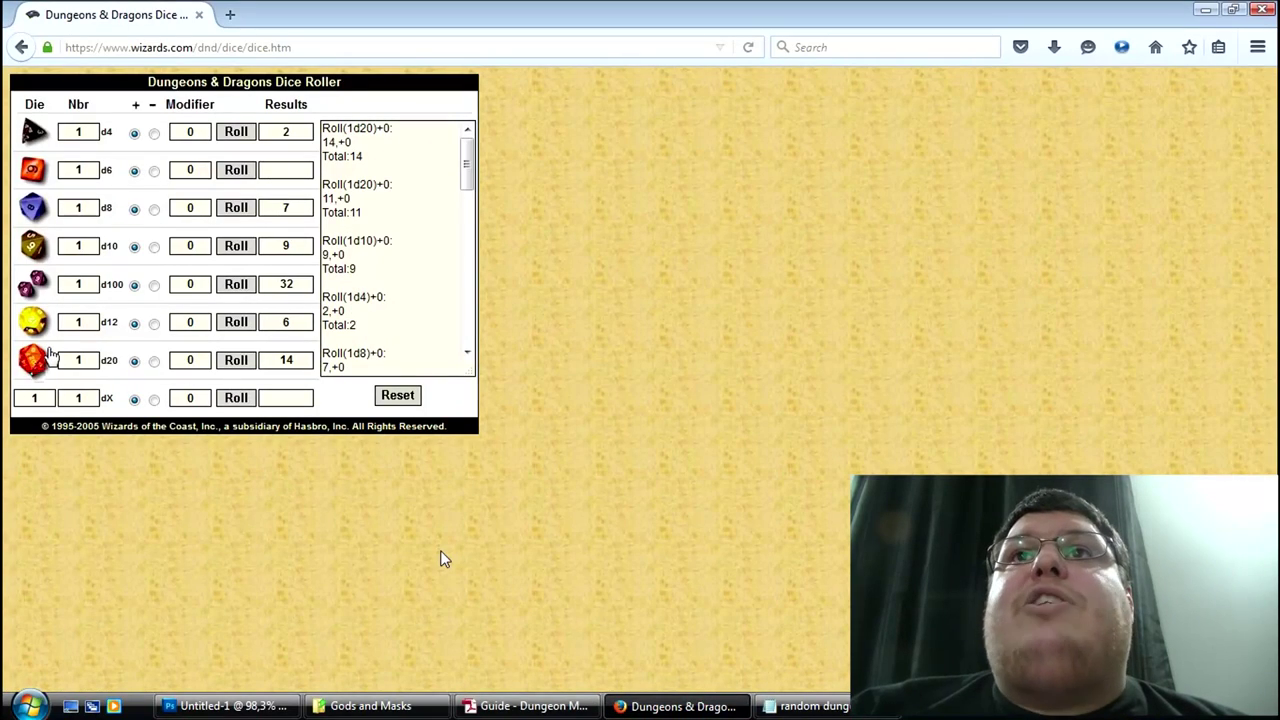
left_click(530, 706)
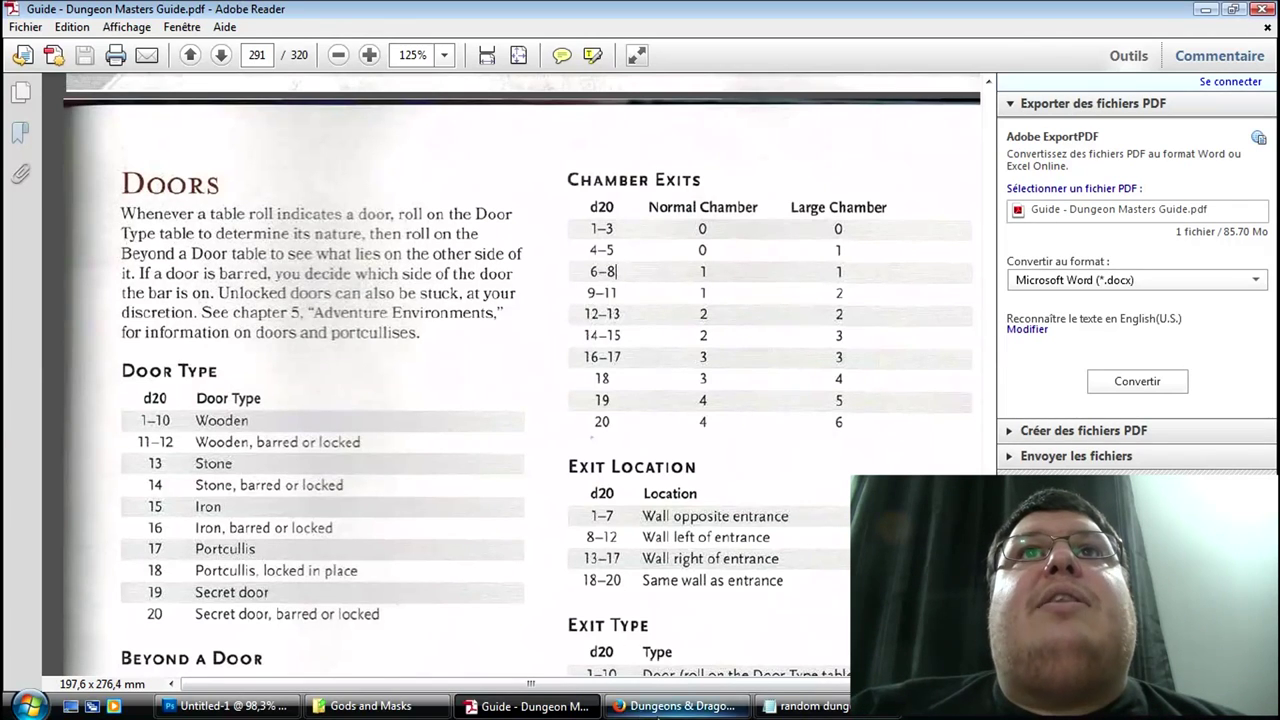
Step: Check the d20 result in the dice roller and highlight the Normal Chamber exit count for 14–15 in the guide's Chamber Exits table
left_click(680, 706)
left_click(578, 713)
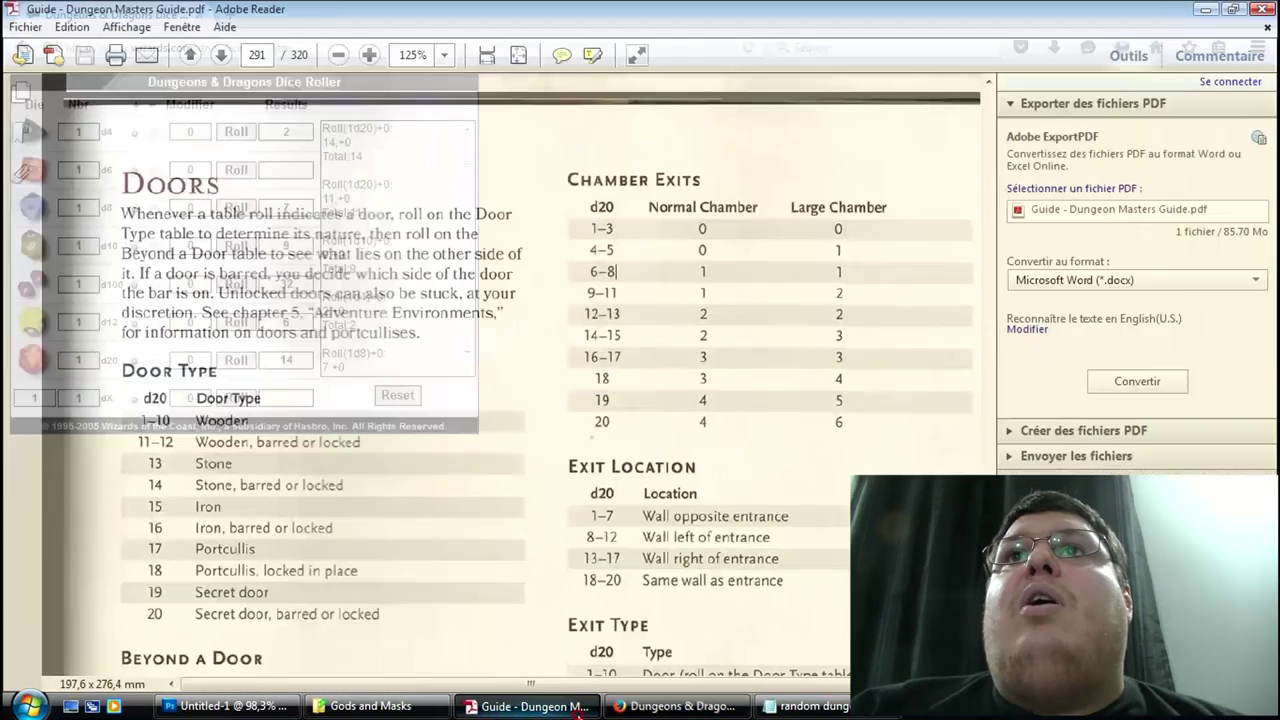
left_click_drag(706, 328, 697, 332)
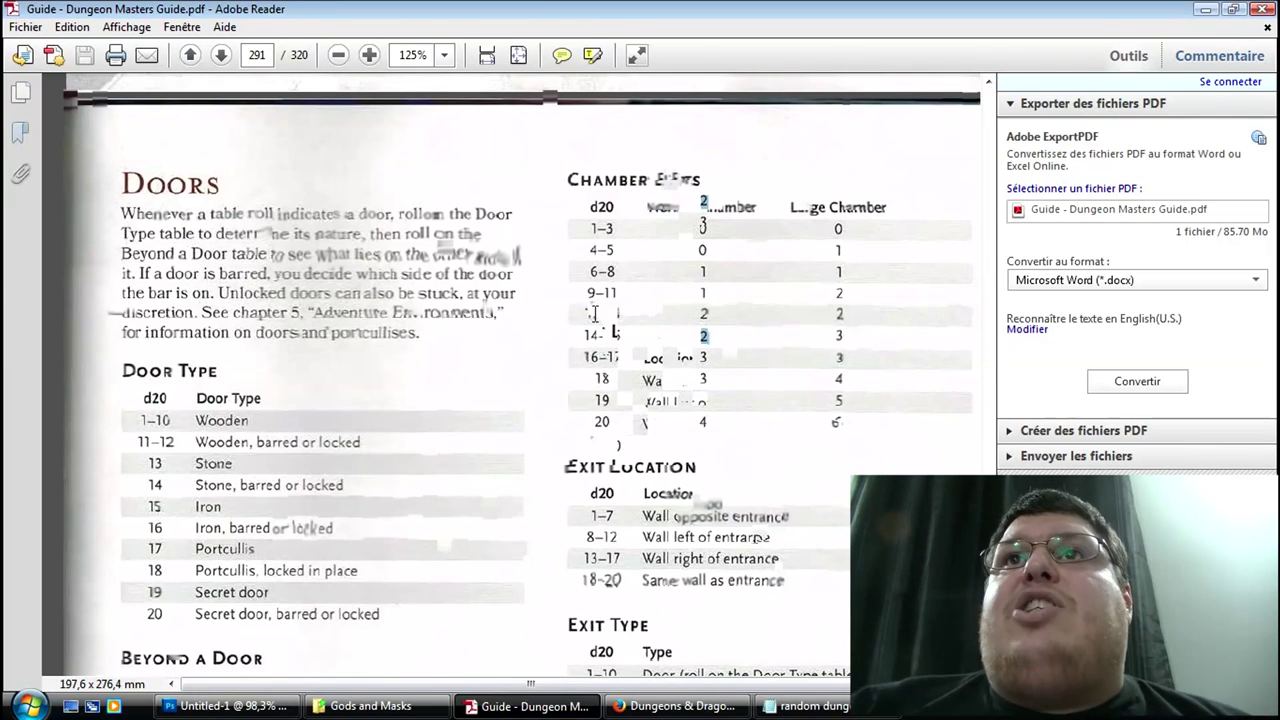
scroll(627, 343, "down", 3)
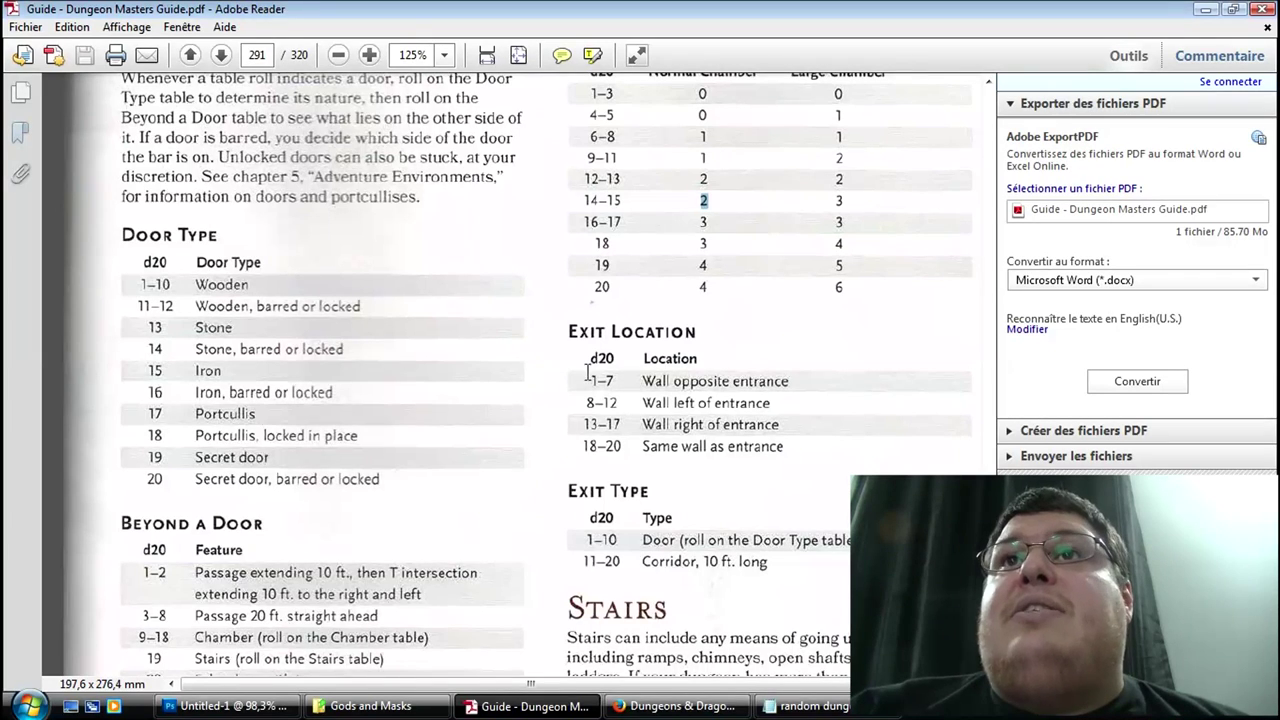
Step: Roll a d20 for the first exit's location and highlight "Wall left of entrance" in the guide's Exit Location table
left_click(676, 706)
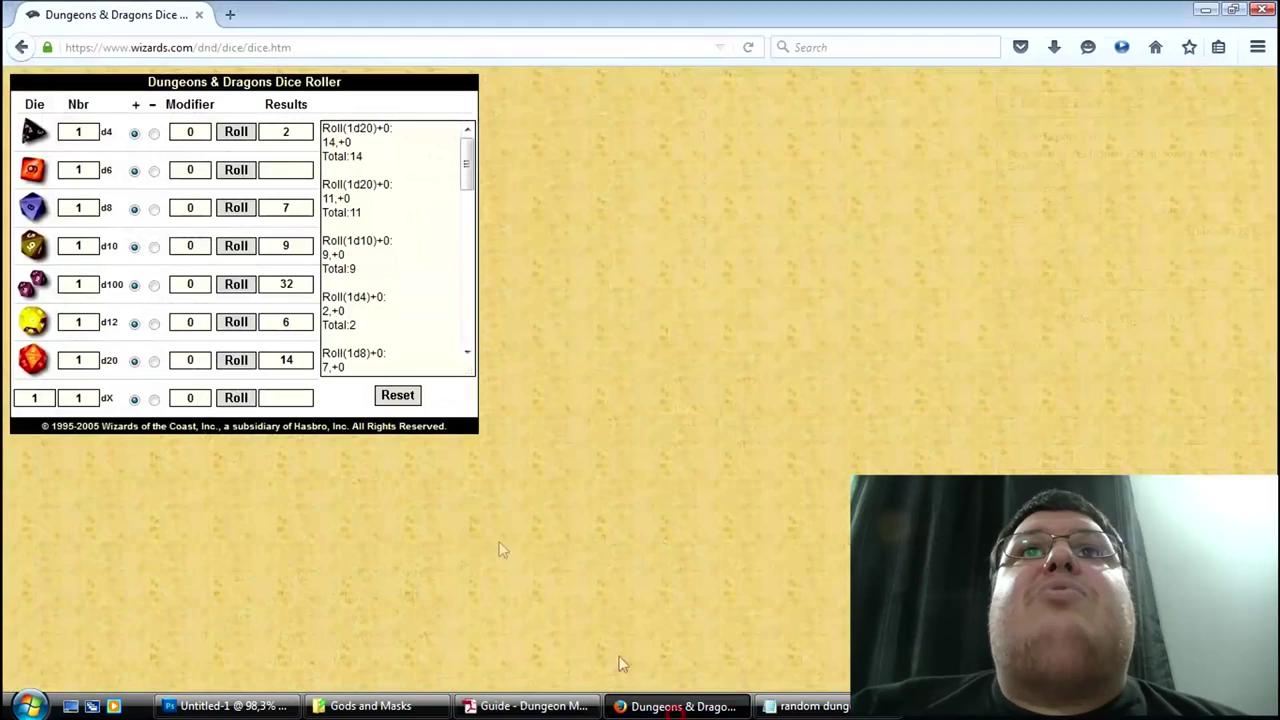
left_click(38, 364)
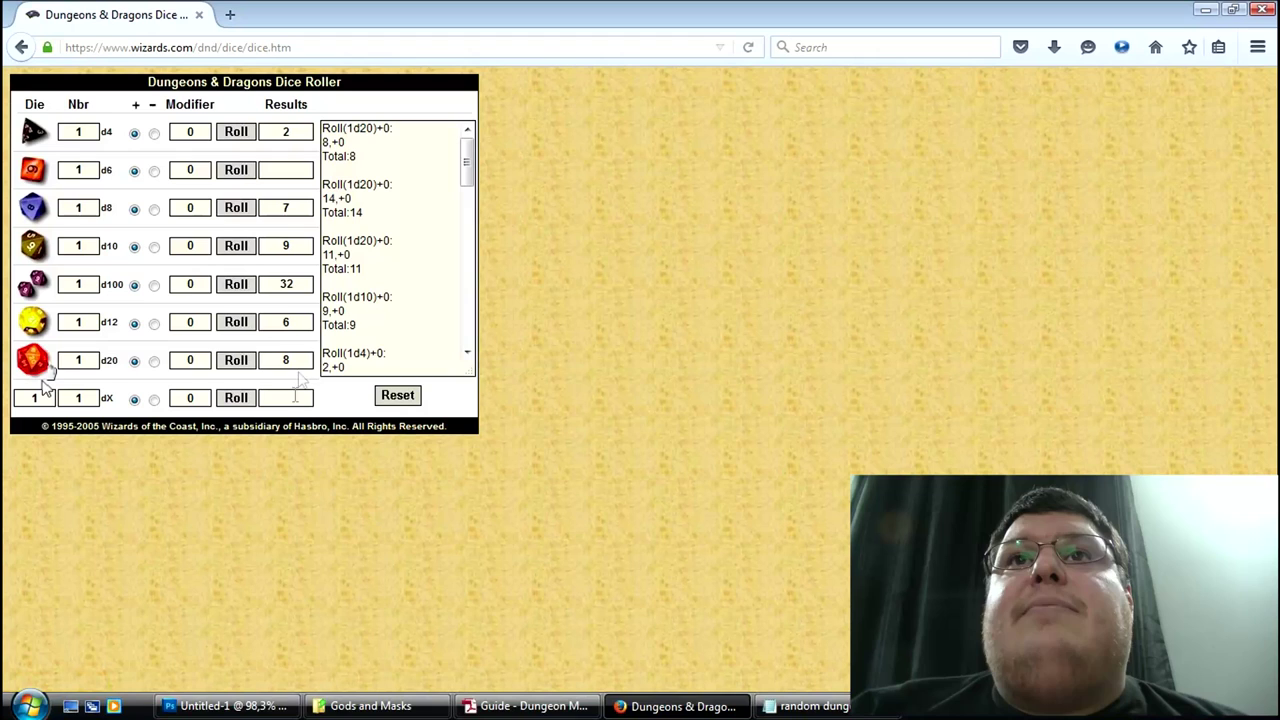
left_click(500, 710)
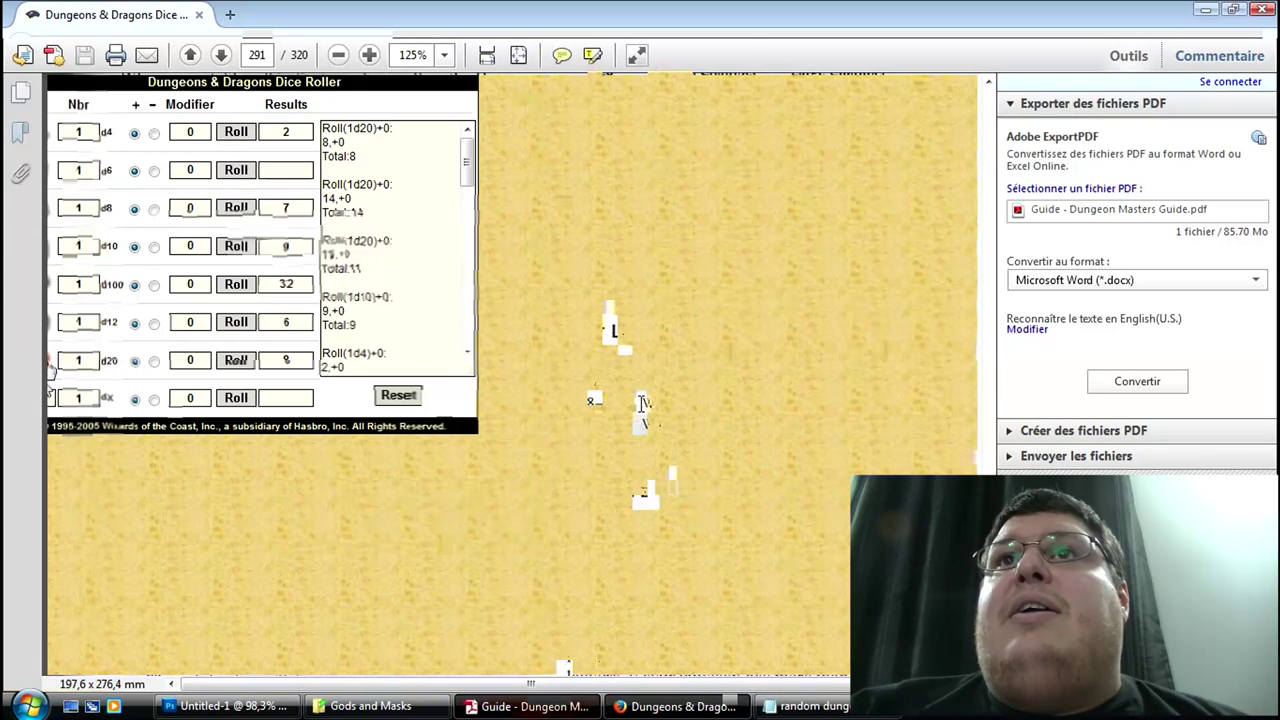
left_click_drag(643, 403, 775, 397)
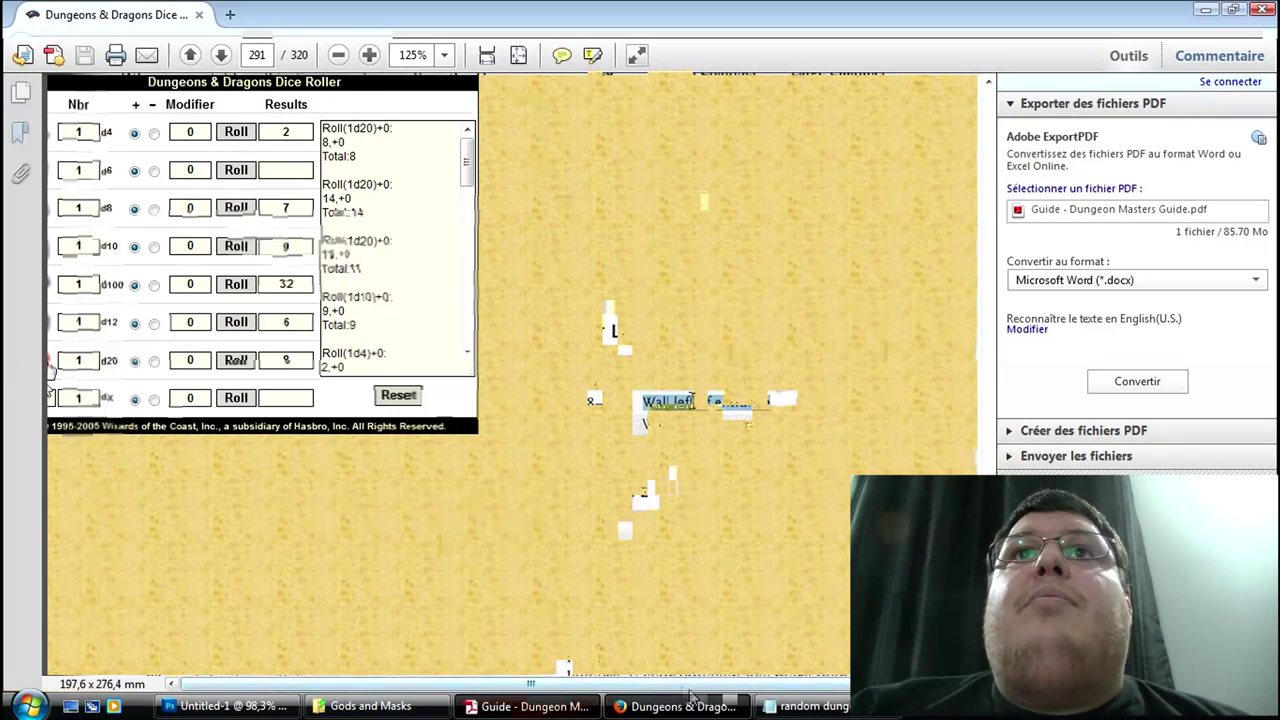
Step: Switch to Photoshop and draw a small exit rectangle, about half a large square long, on the chamber's left wall
left_click(228, 706)
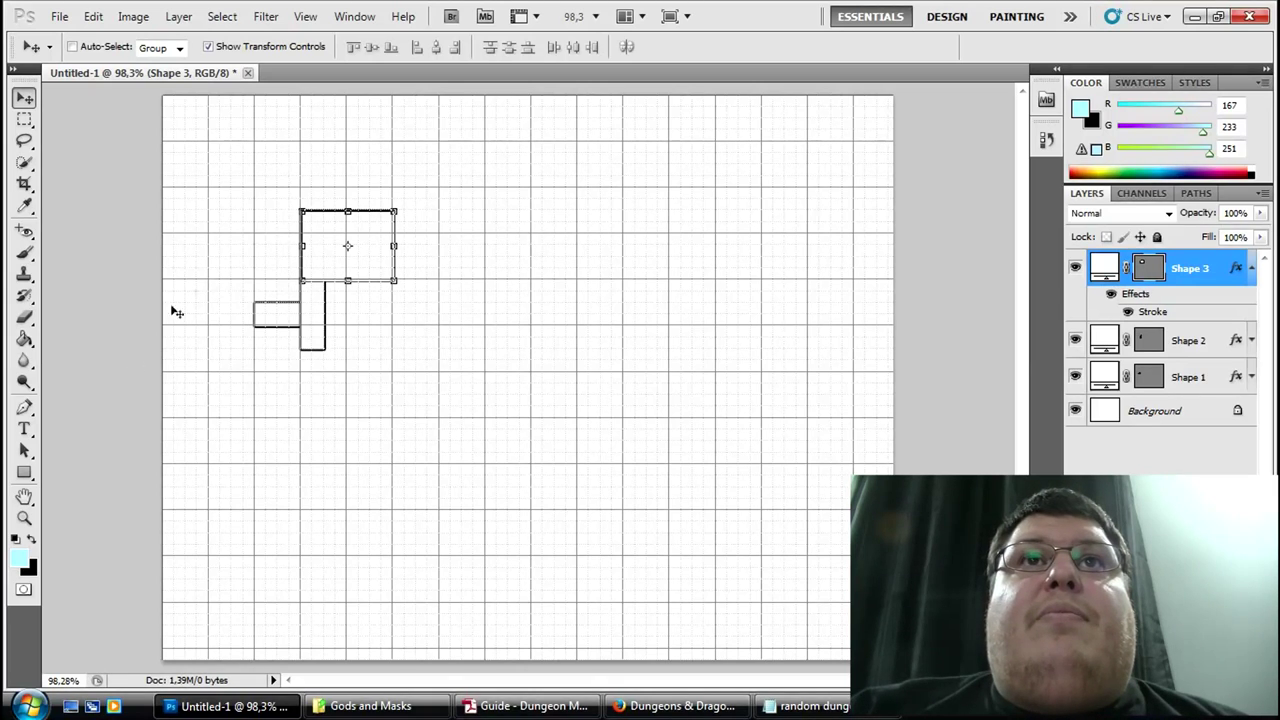
left_click(25, 477)
left_click(107, 470)
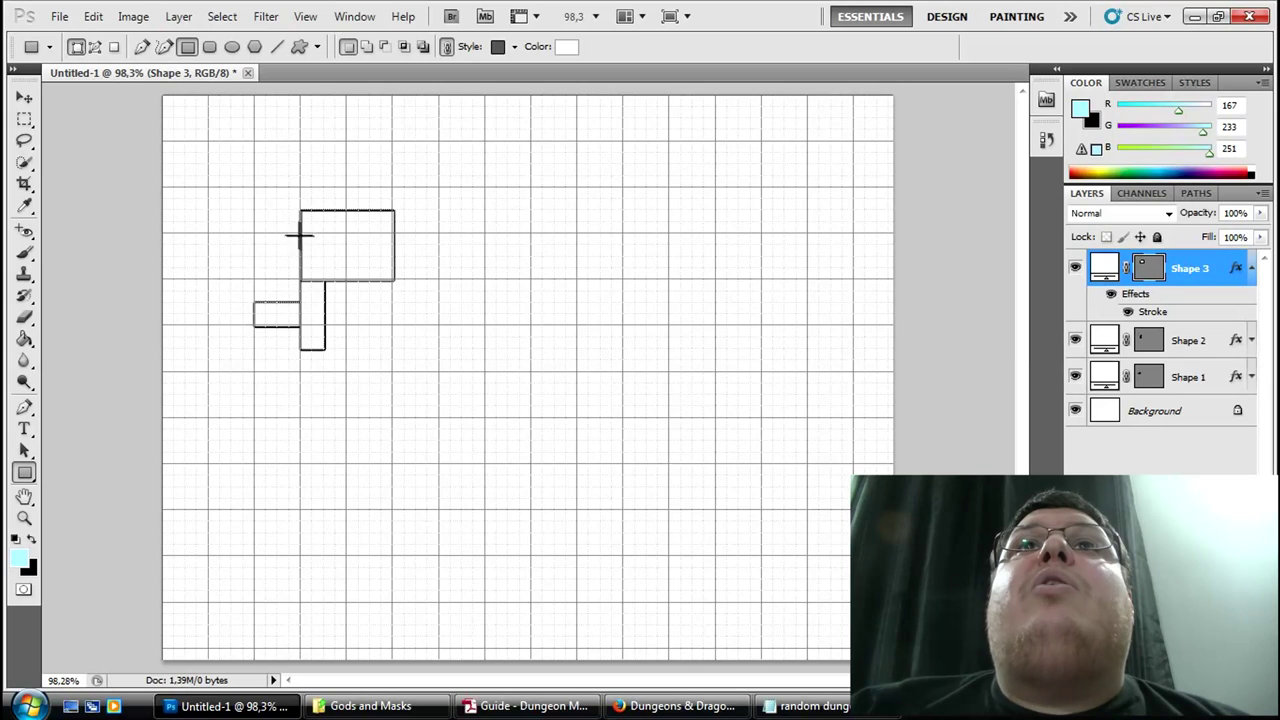
left_click_drag(292, 222, 301, 246)
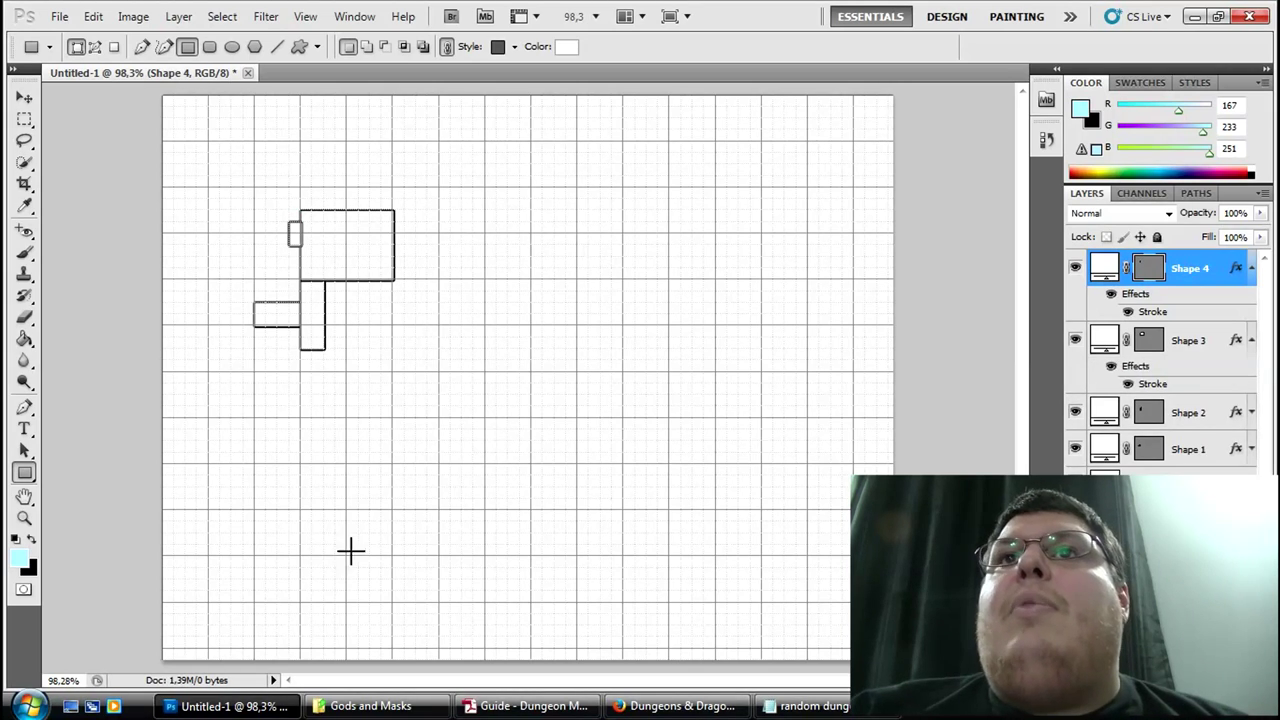
Step: Roll a d20 for the second exit's location and mark "Same wall as entrance" in the guide's Exit Location table
left_click(537, 706)
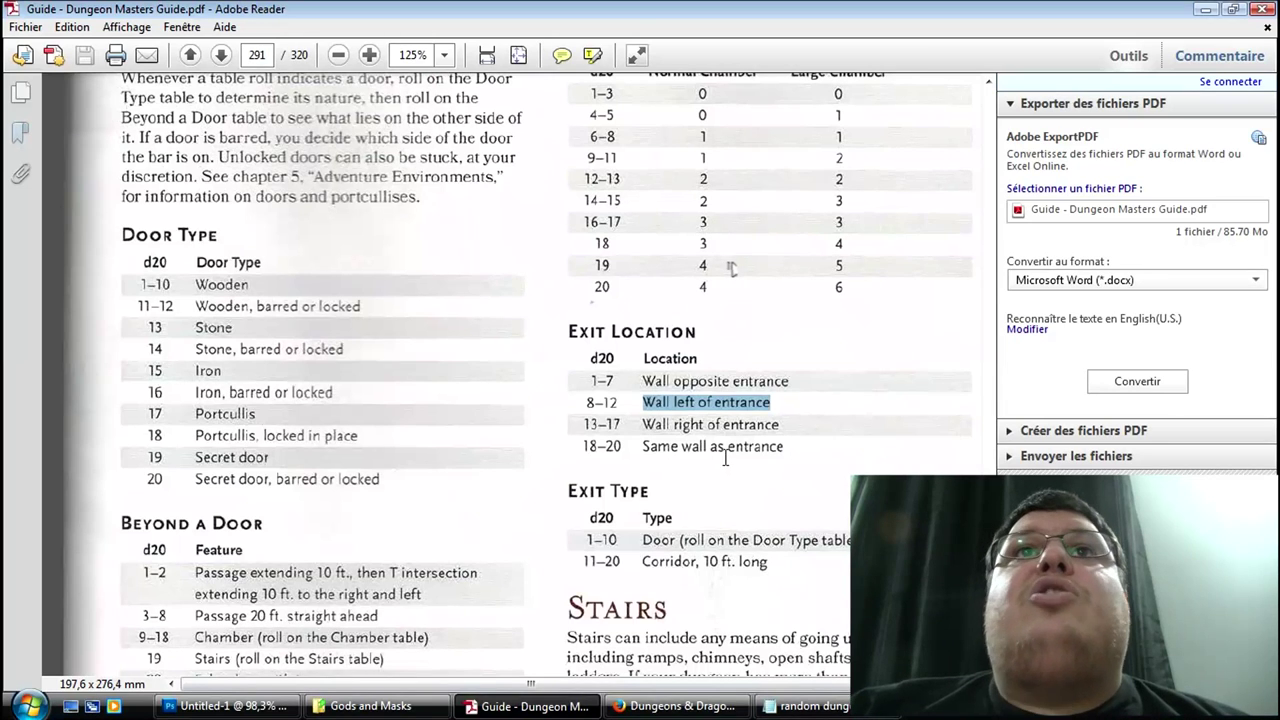
left_click(657, 697)
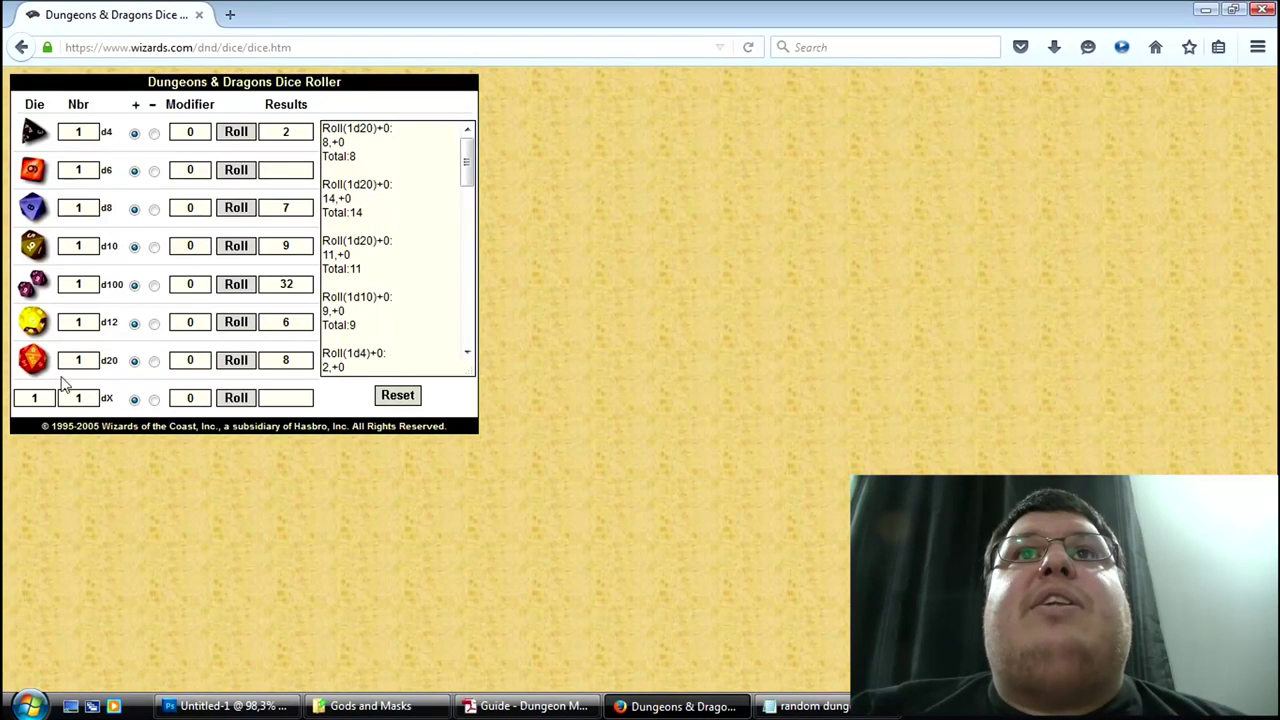
left_click(236, 360)
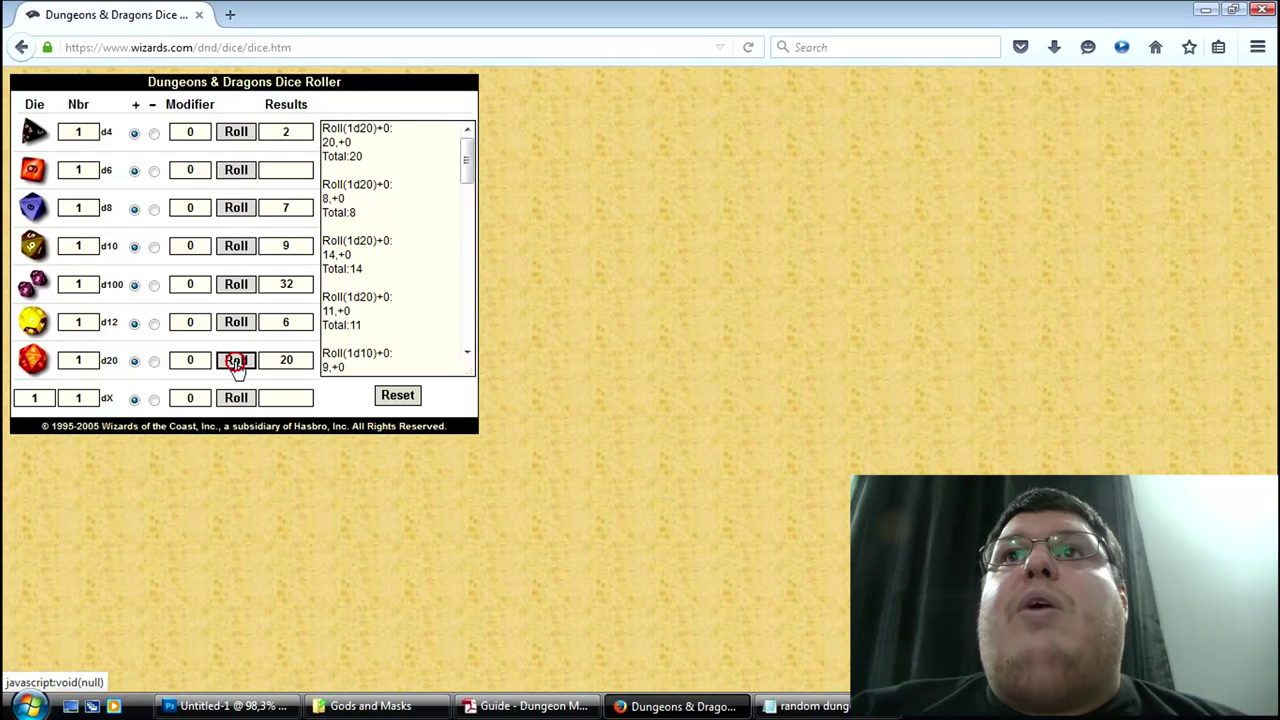
left_click(527, 706)
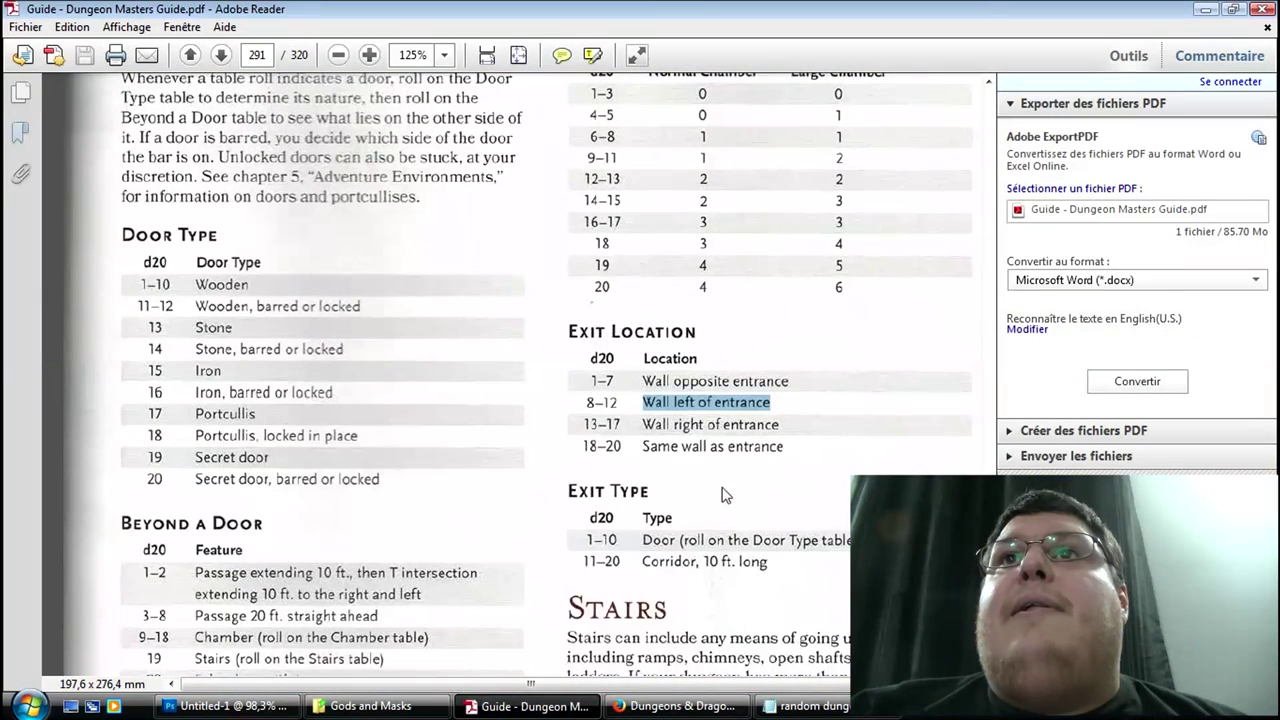
left_click(806, 447)
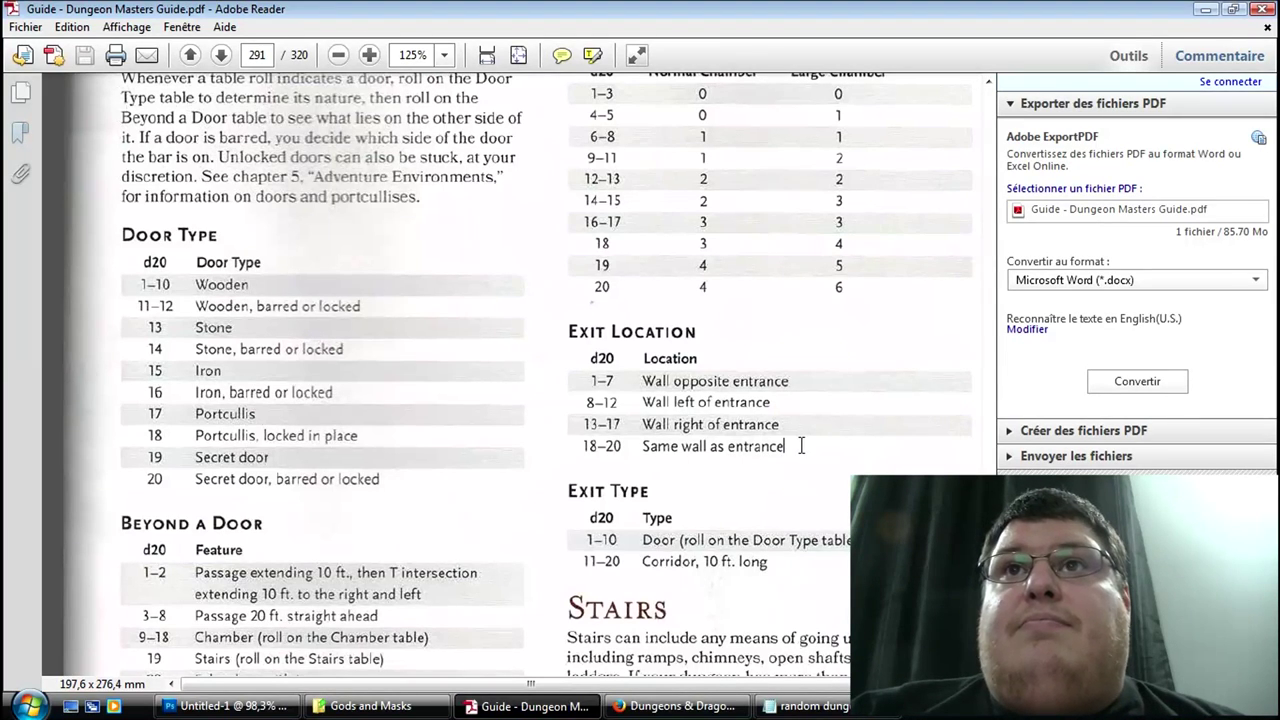
Step: Return to Photoshop and draw a small exit rectangle, about half a large square wide, below the chamber's lower wall beside the corridor
left_click(665, 706)
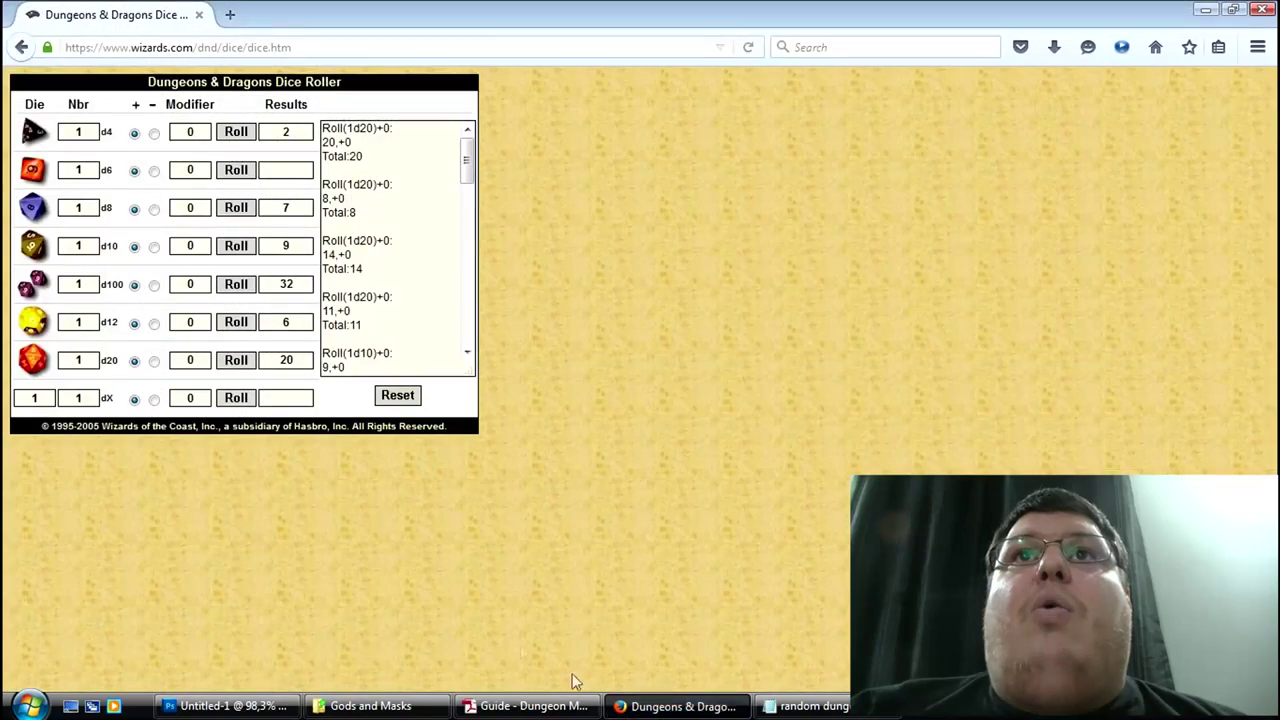
left_click(228, 706)
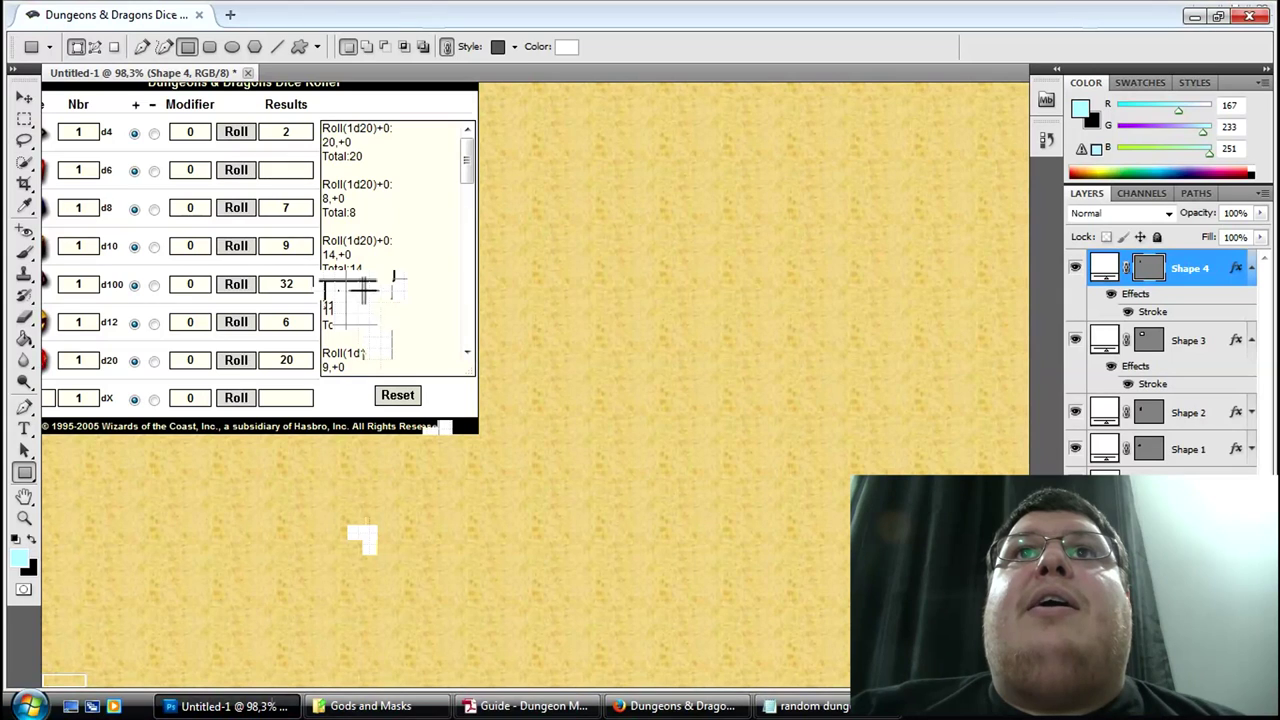
left_click(338, 283)
left_click_drag(514, 393, 528, 420)
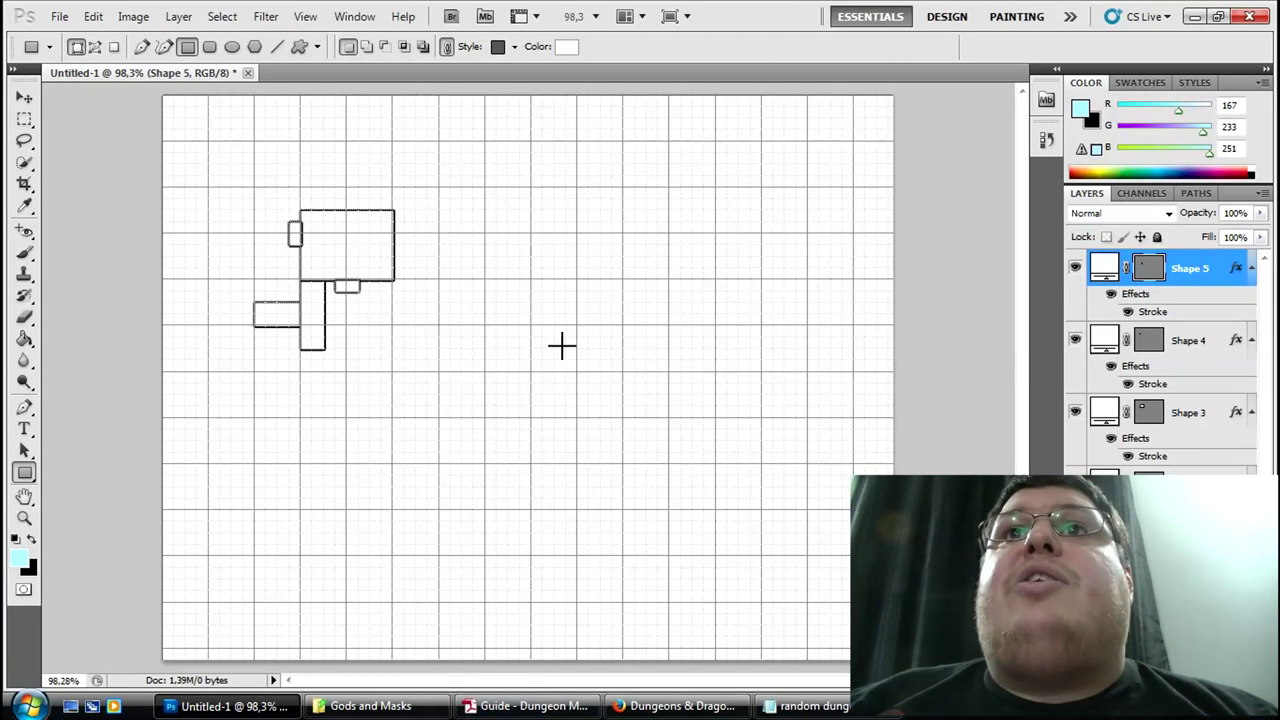
Step: Review the guide's Exit Type and Door Type tables against the two chamber exits drawn in Photoshop
left_click(528, 706)
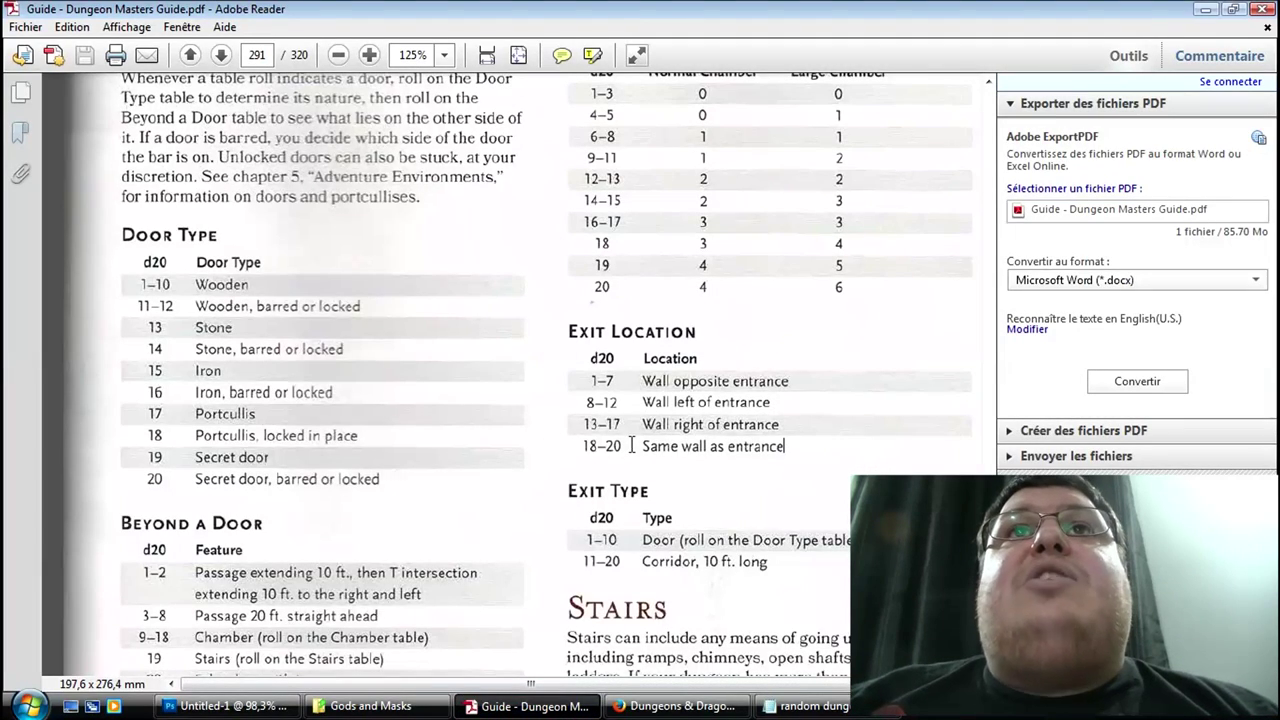
scroll(497, 411, "down", 3)
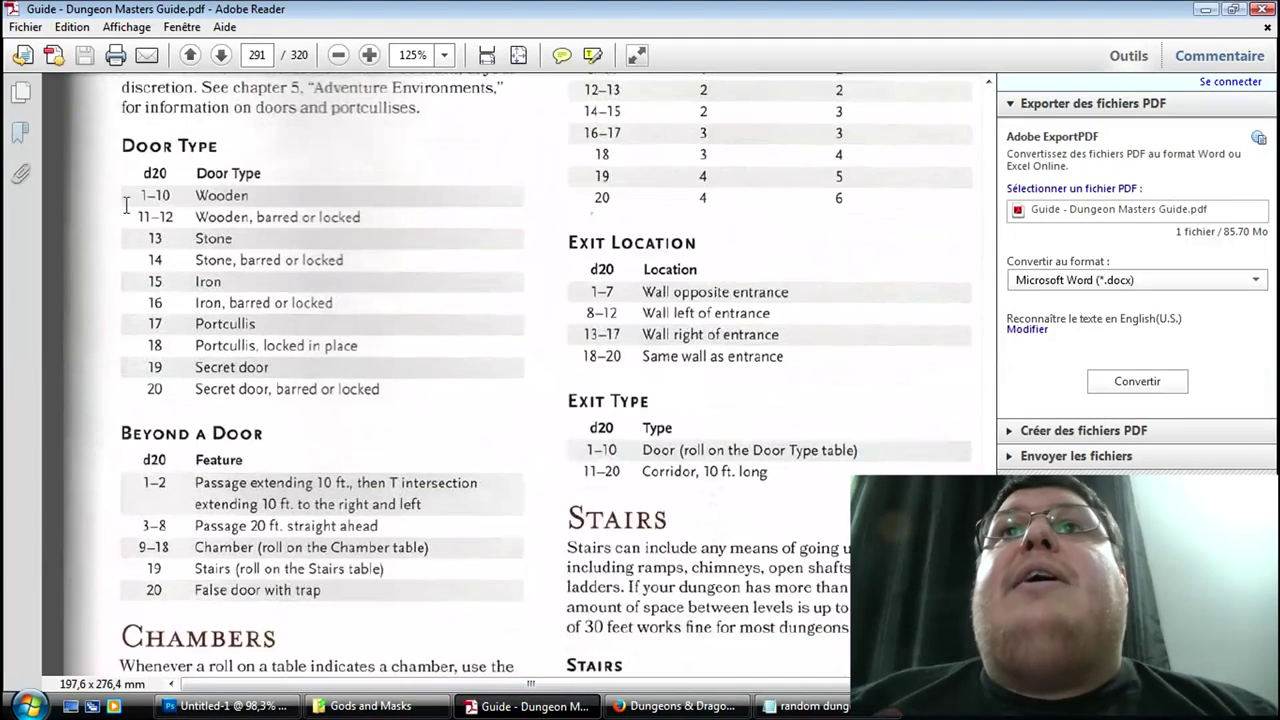
left_click(677, 706)
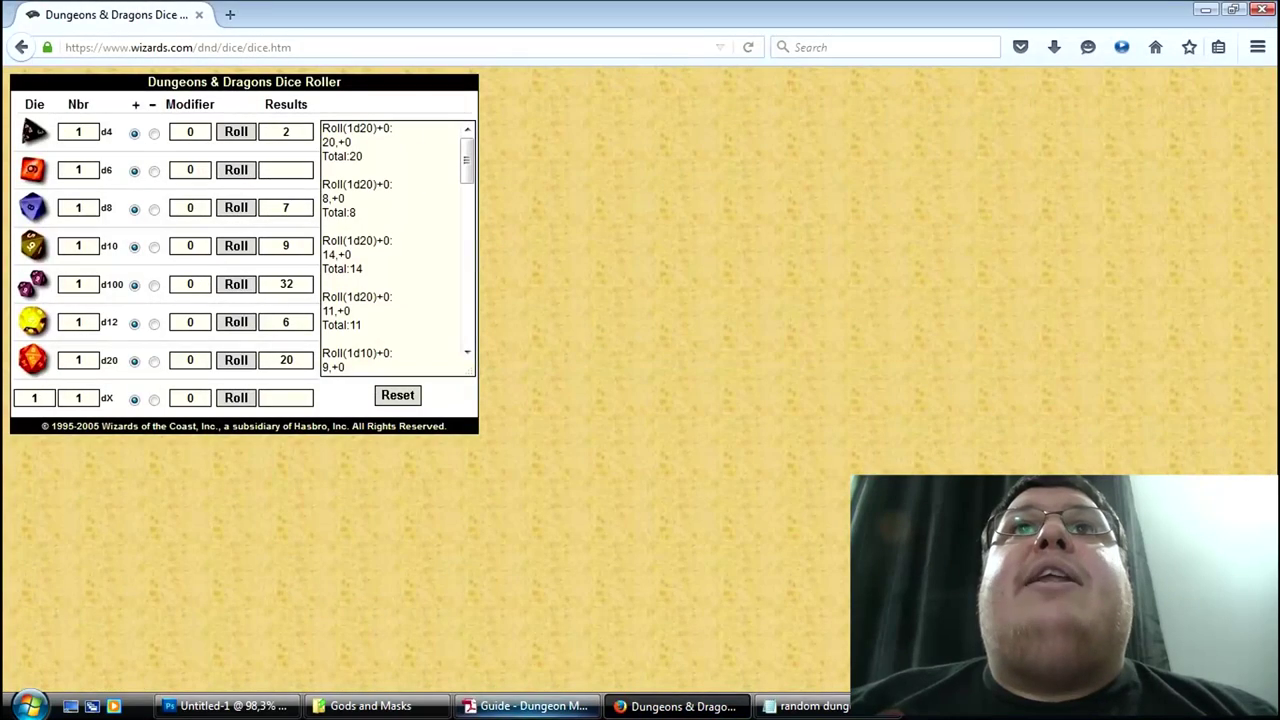
left_click(228, 706)
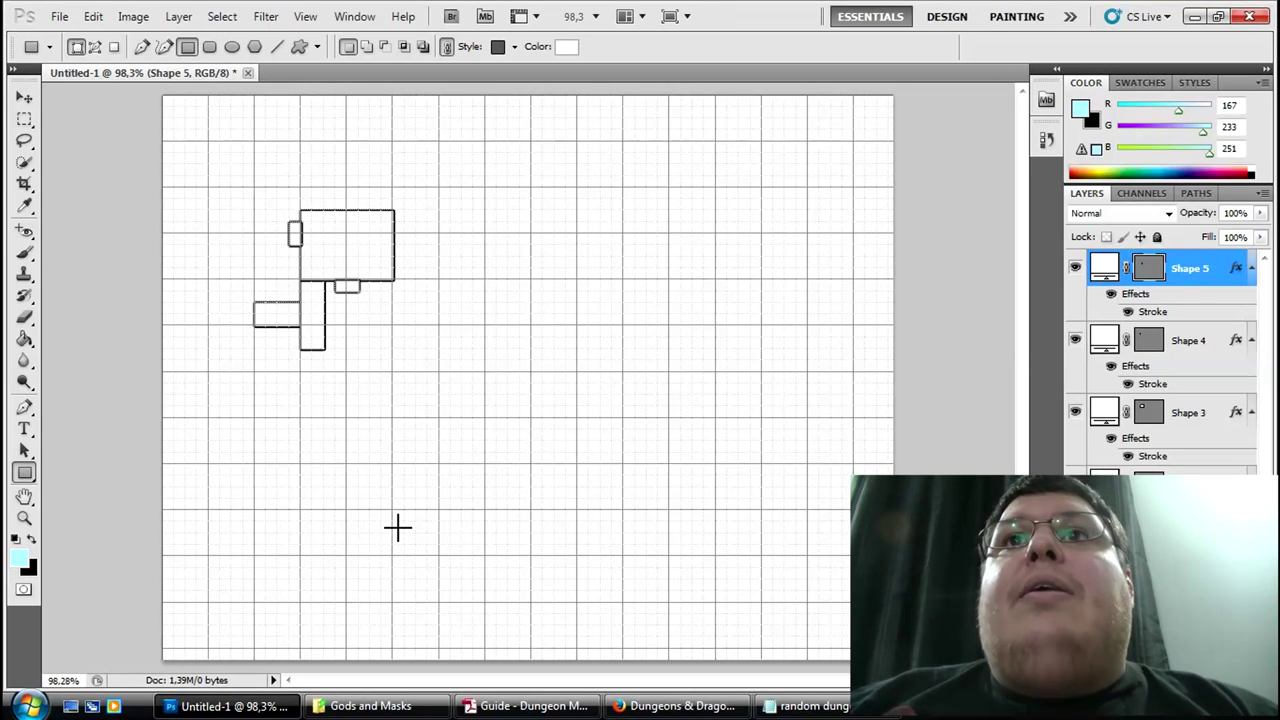
left_click(565, 710)
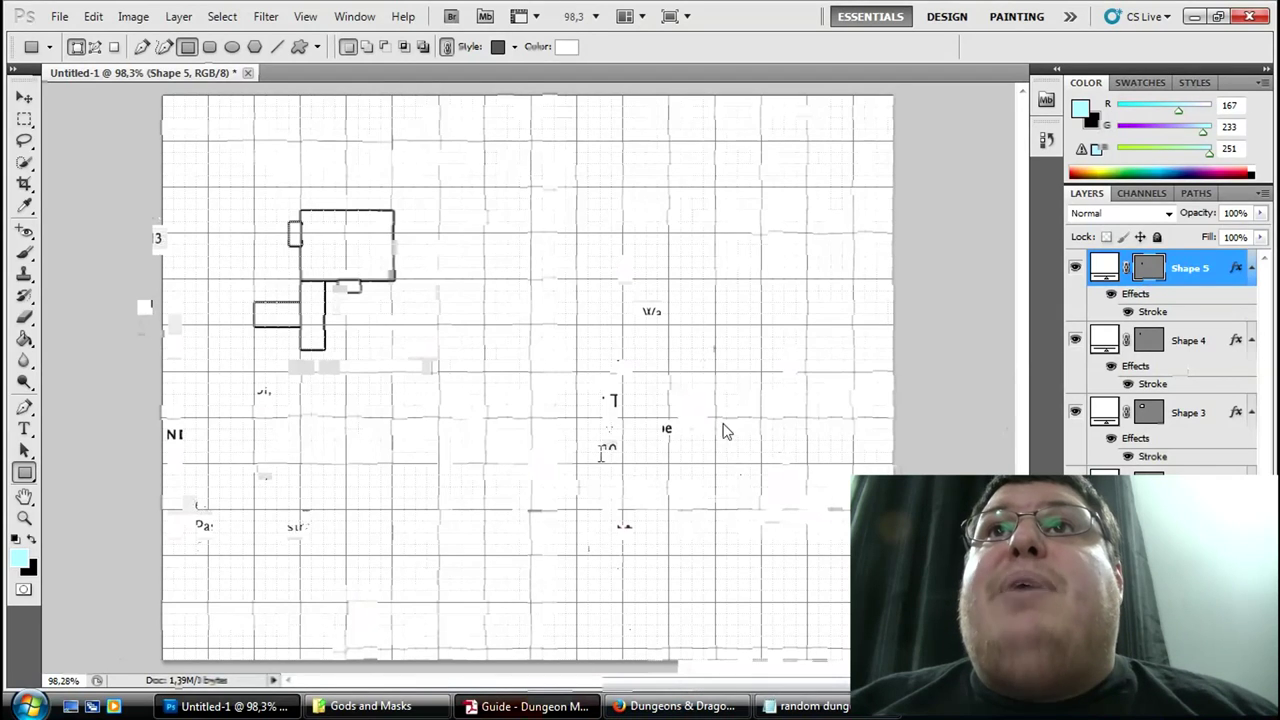
key("alt+Tab")
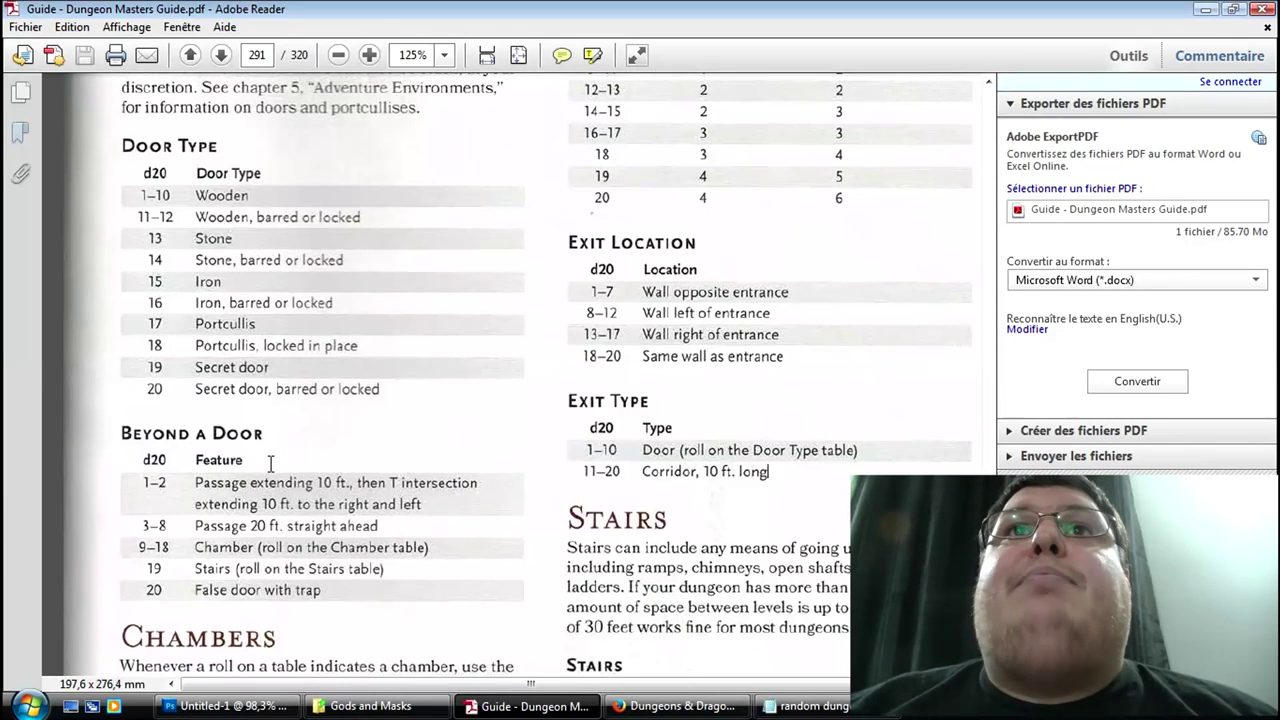
Step: Roll a d20 for the Beyond a Door table, reset the dice roller, and mark the guide's 9–18 Chamber row
scroll(376, 541, "down", 3)
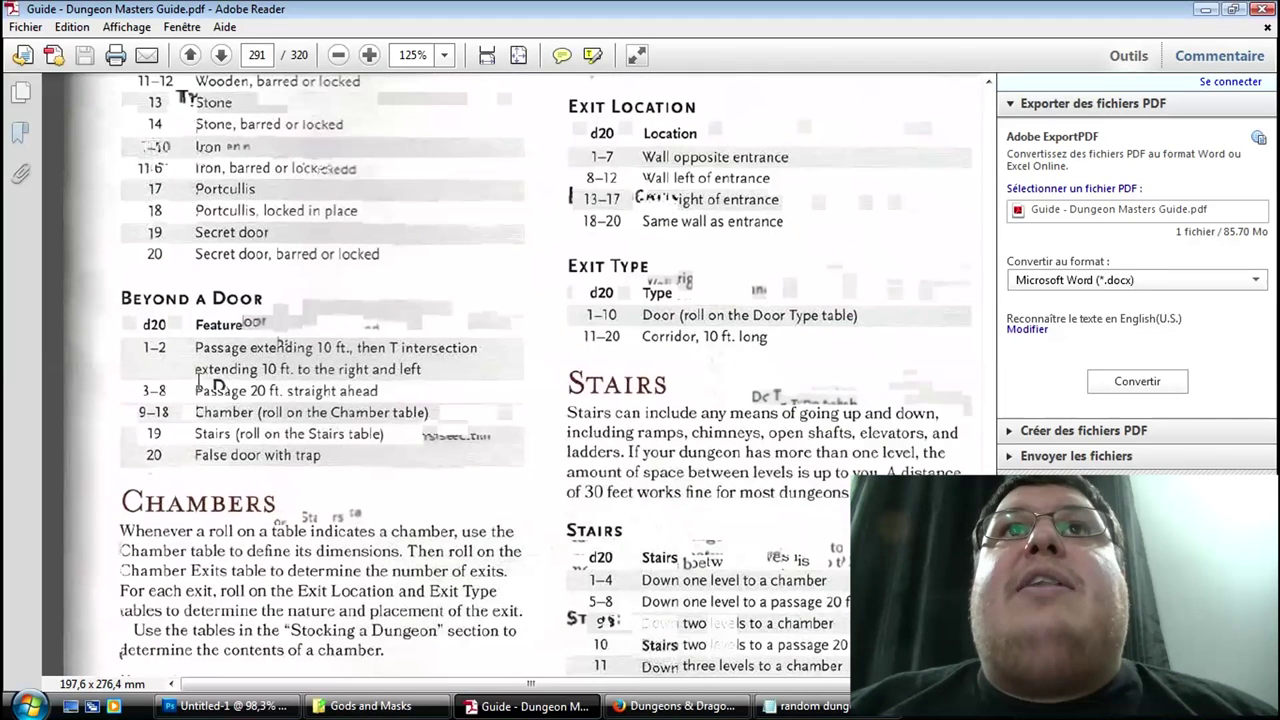
left_click_drag(119, 298, 351, 459)
left_click(330, 455)
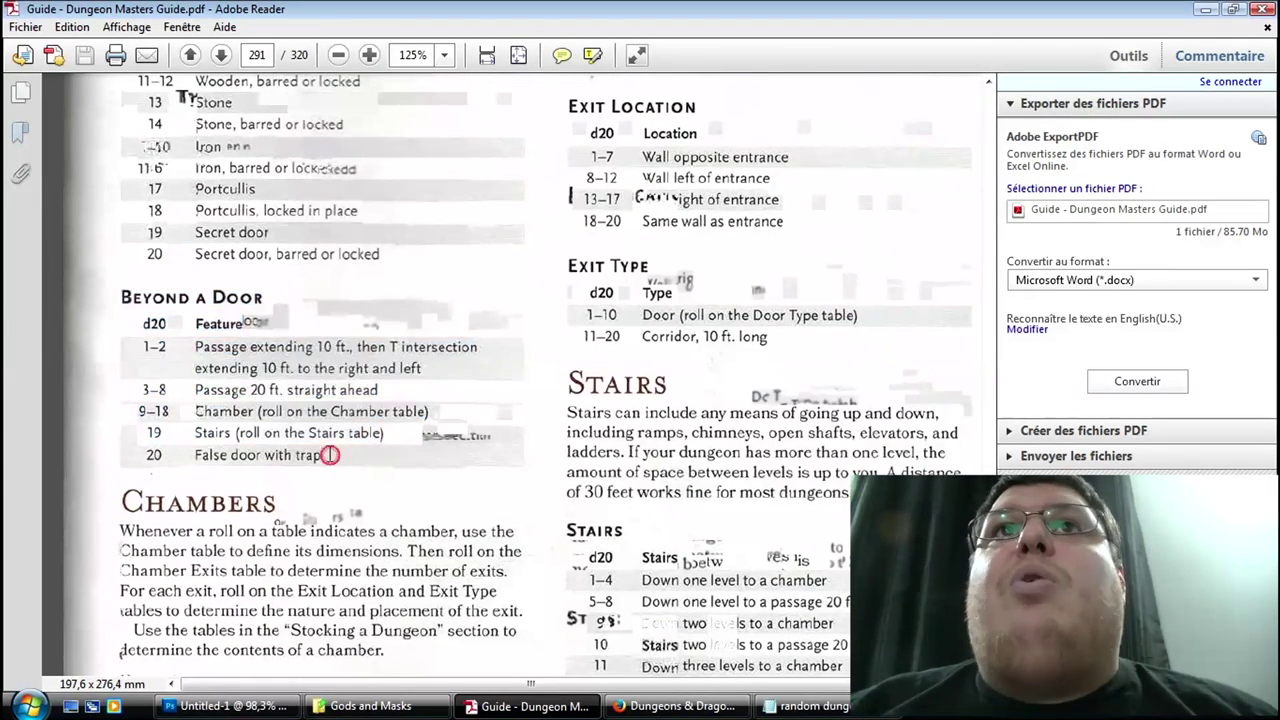
left_click(680, 706)
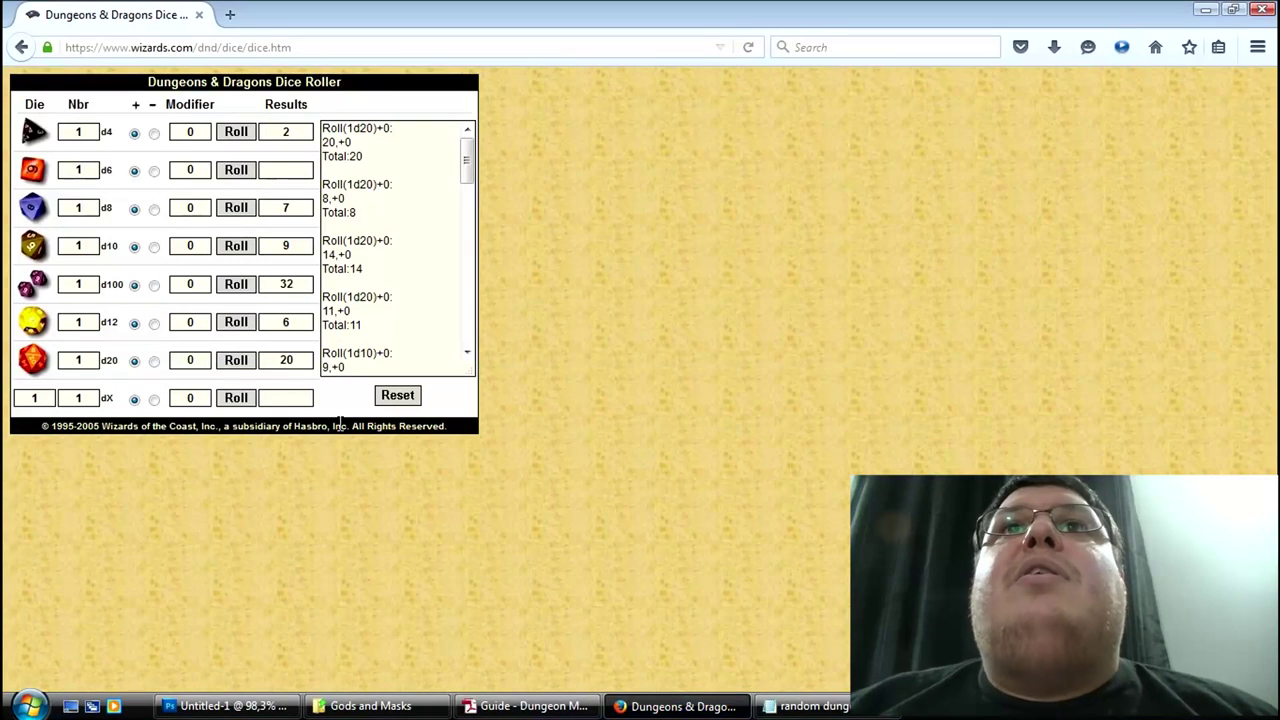
left_click(240, 365)
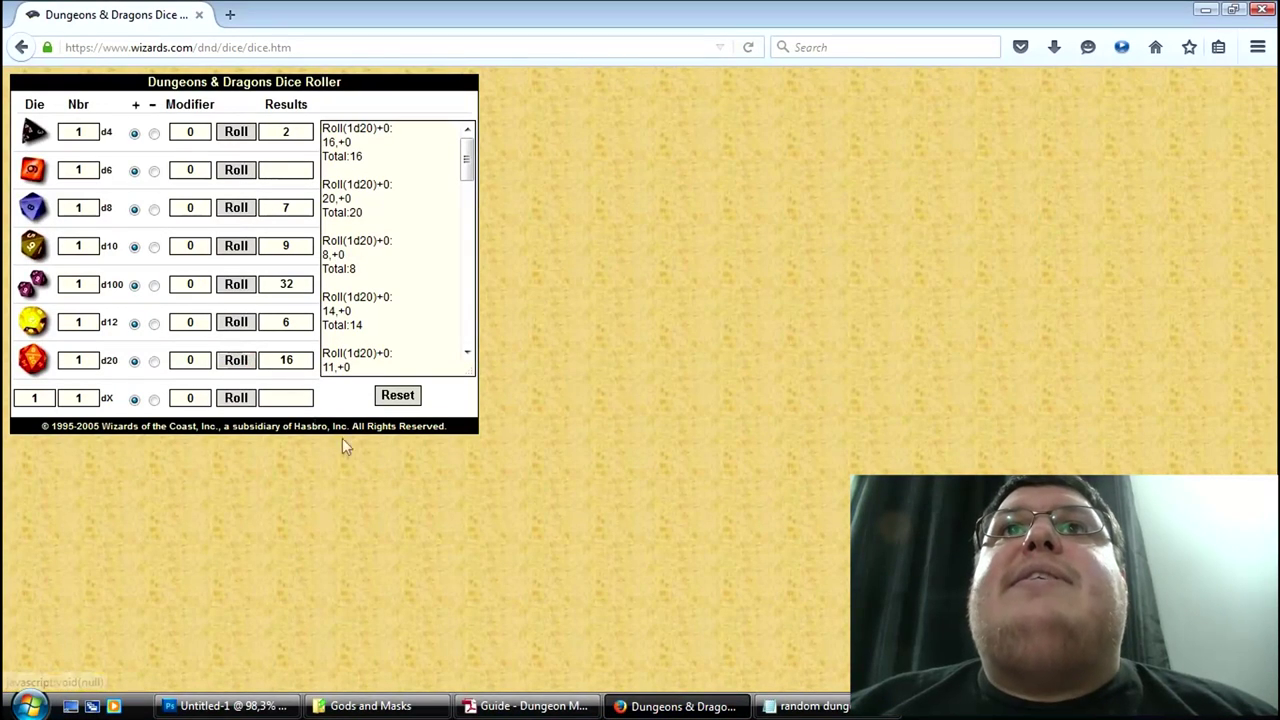
left_click(397, 395)
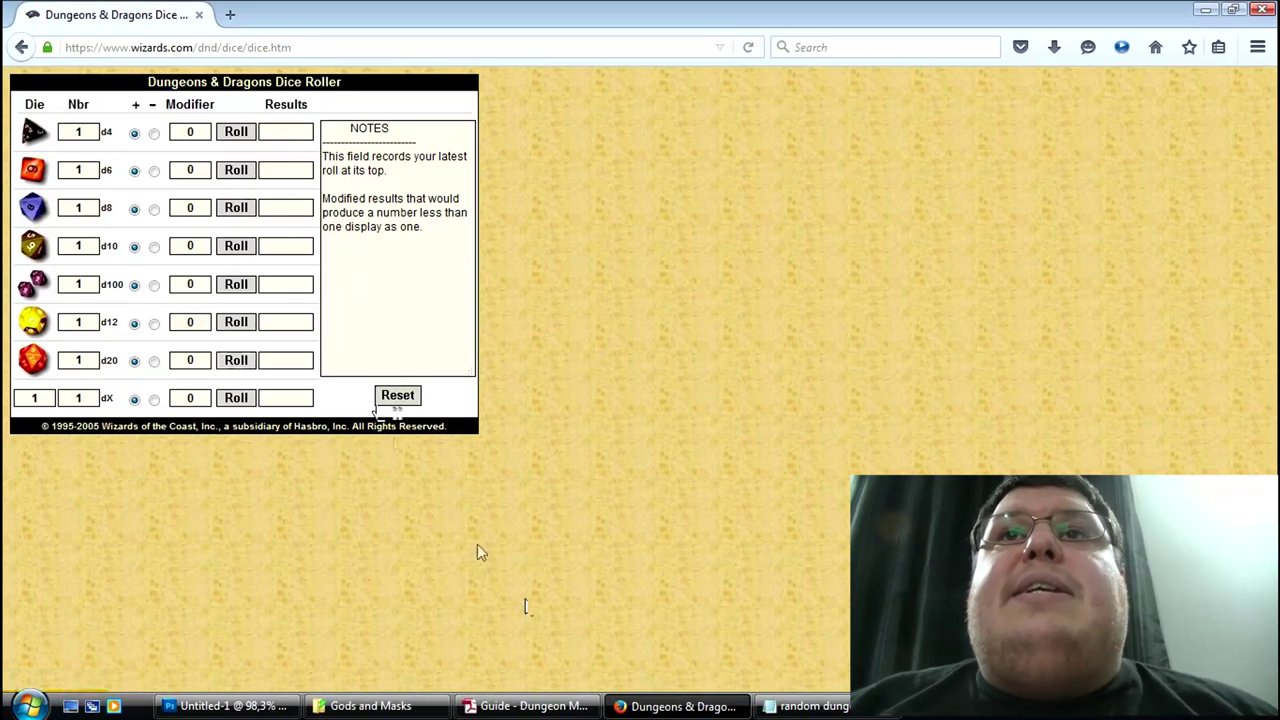
left_click(530, 706)
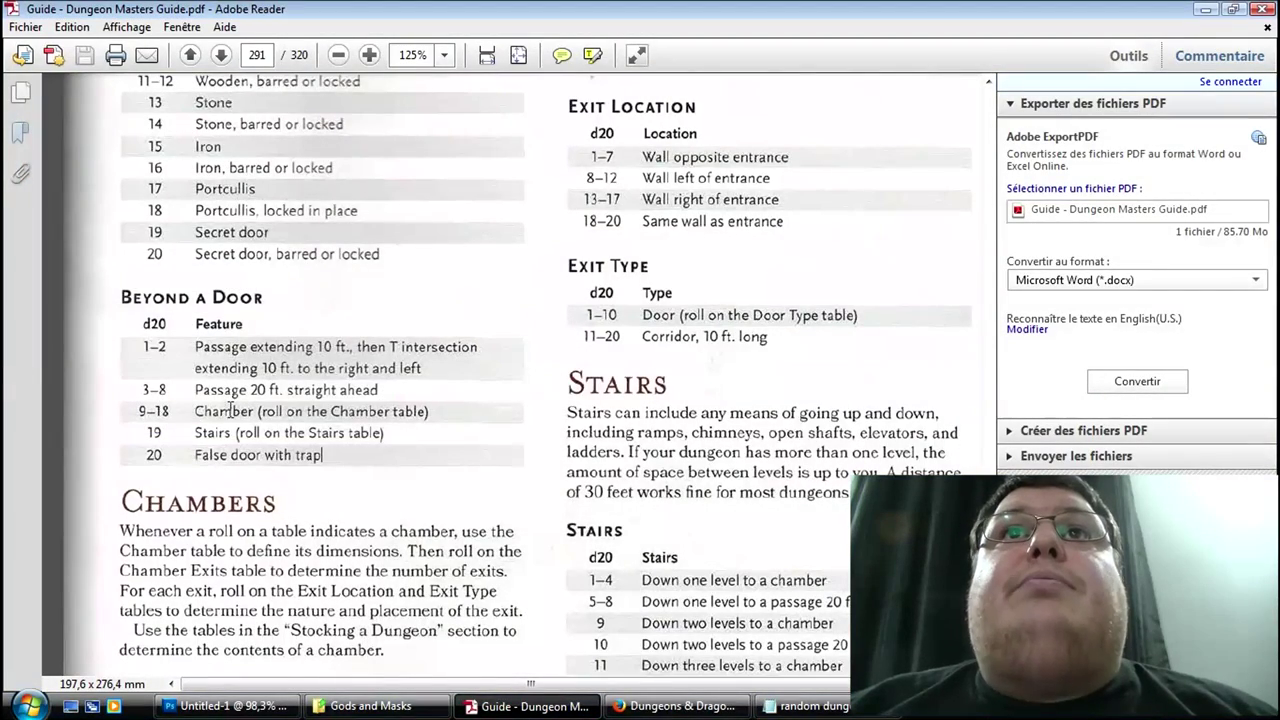
left_click(444, 412)
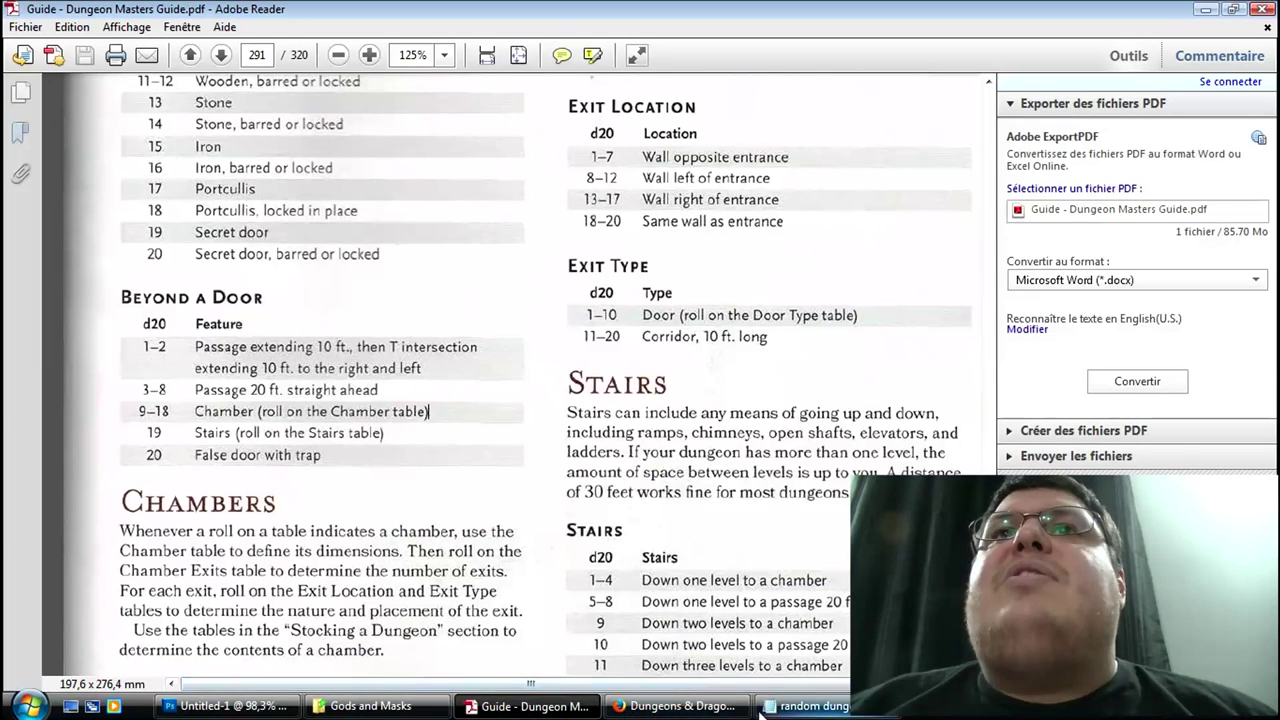
Step: Find the Chamber table on page 291 of the guide for the next chamber's shape and dimensions
left_click(712, 708)
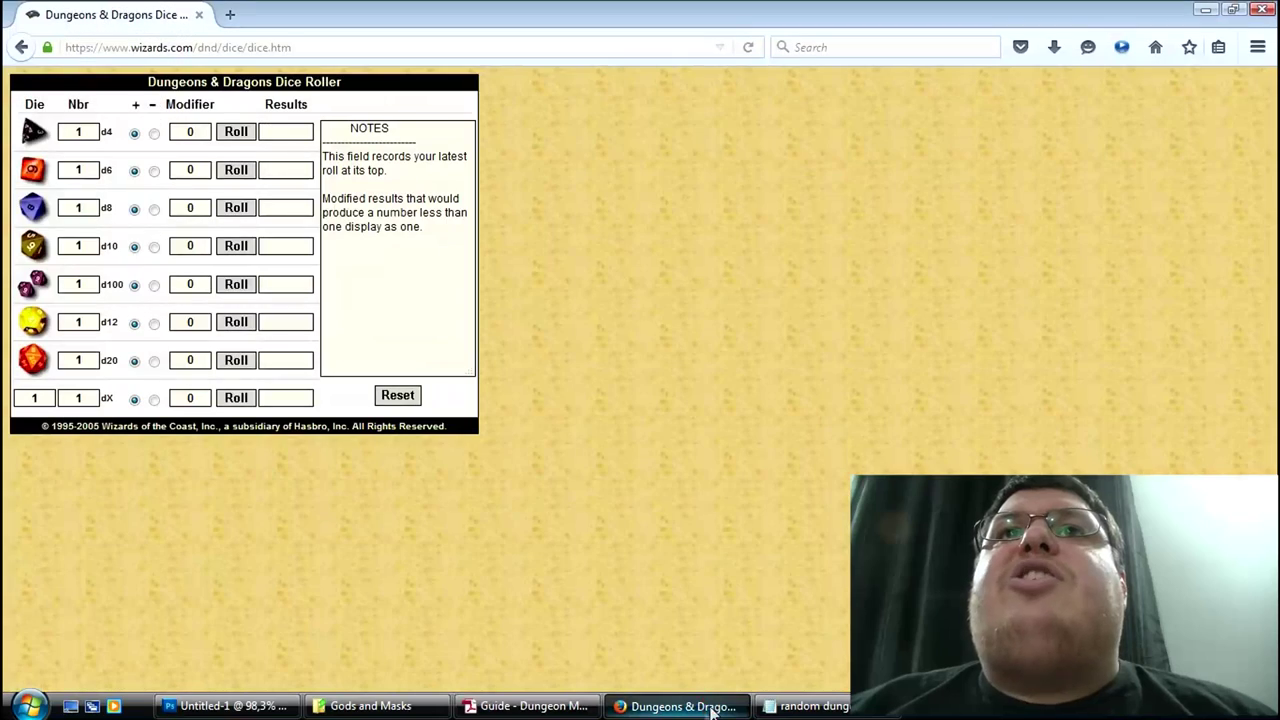
left_click(235, 706)
left_click(530, 706)
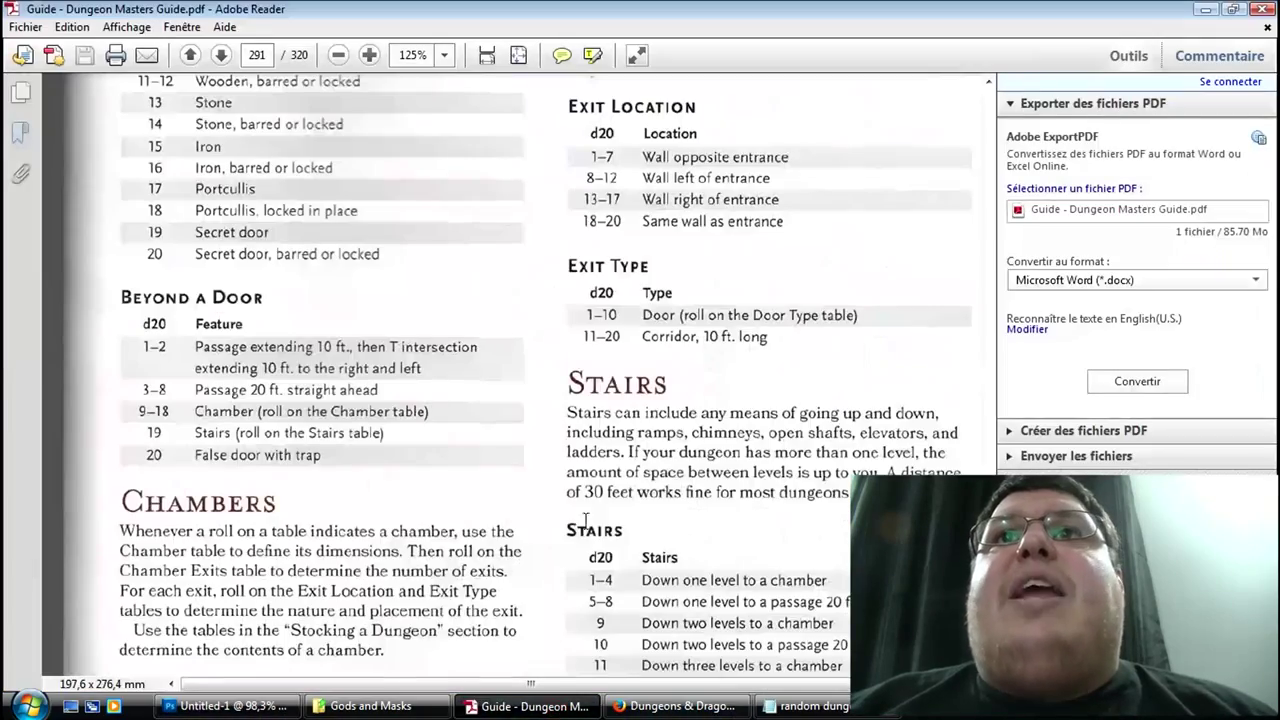
scroll(662, 471, "up", 1)
scroll(662, 471, "down", 9)
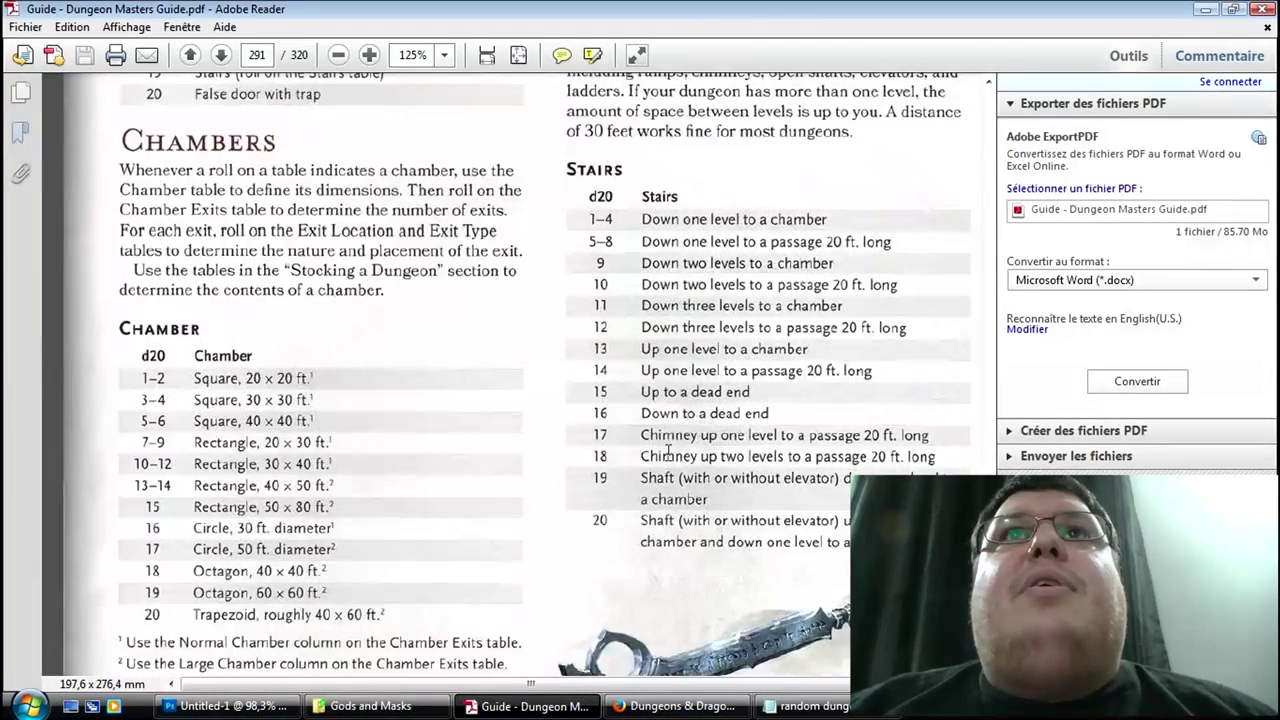
scroll(667, 451, "down", 1)
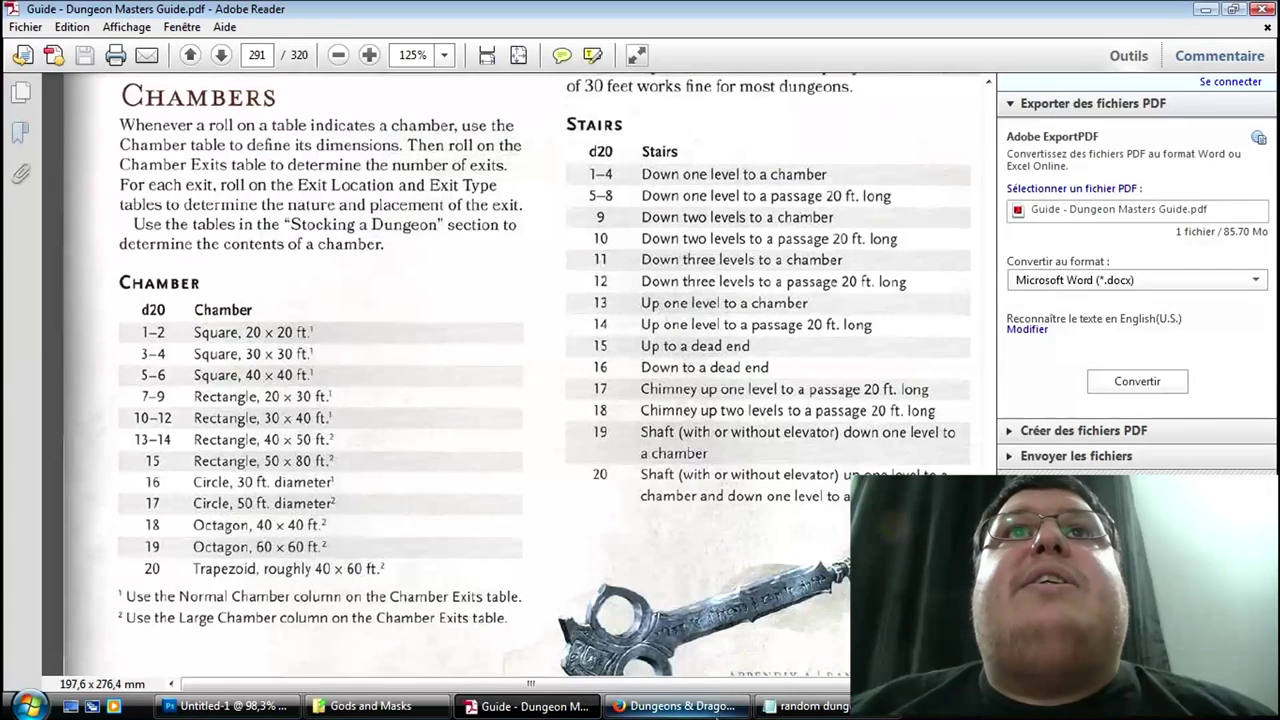
Step: Roll a d20 in the browser's dice roller for the new chamber and return to the guide's Chamber table
left_click(680, 706)
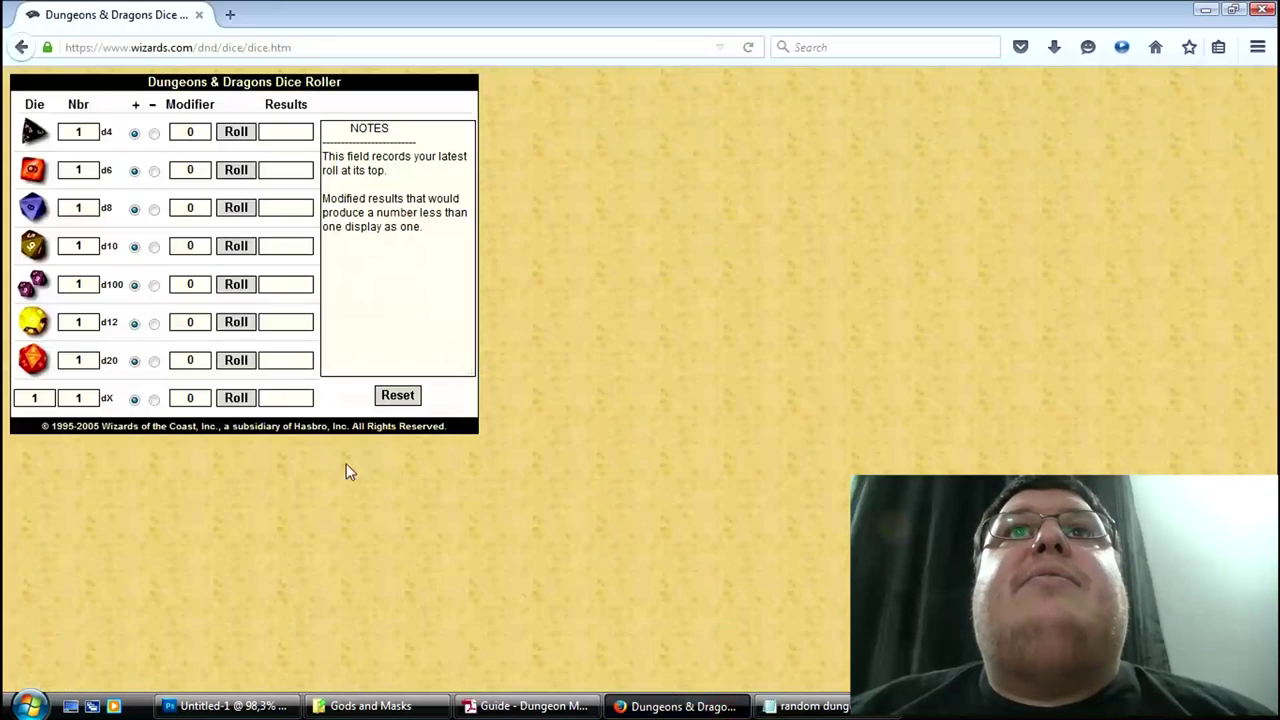
left_click(236, 360)
left_click(475, 708)
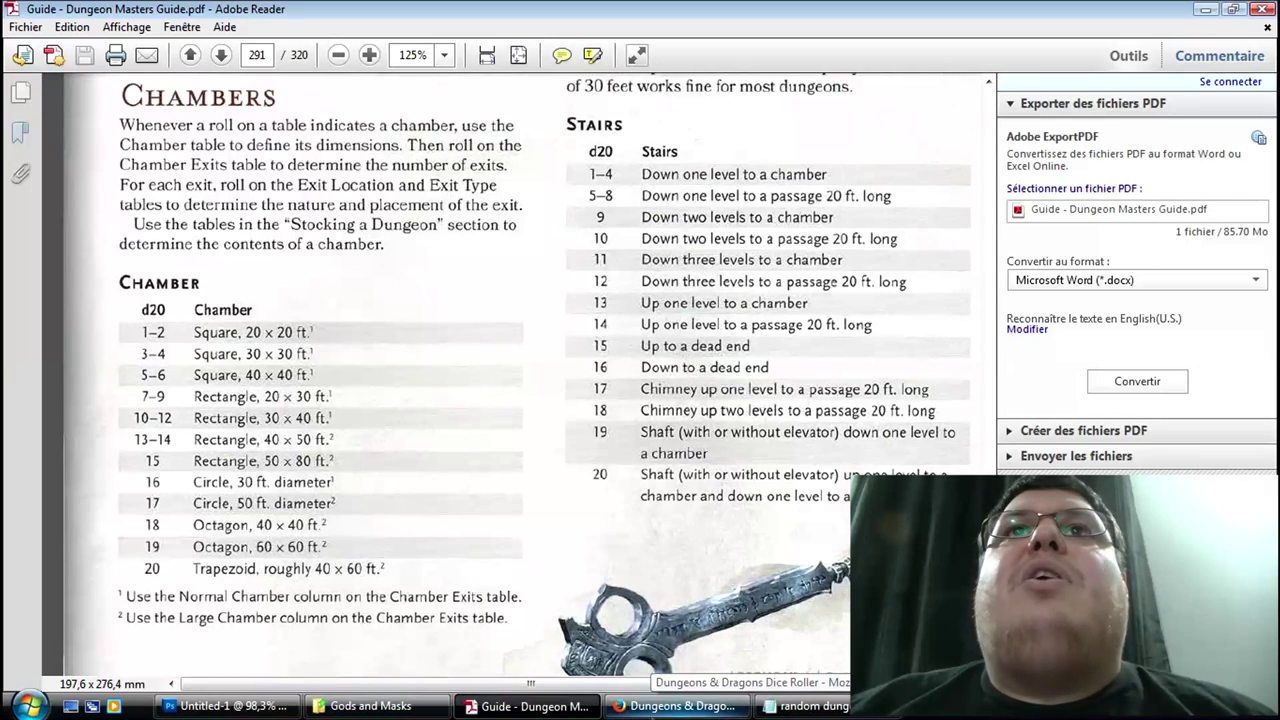
Step: In Photoshop, draw the 20 × 30 ft chamber as a rectangle one large square wide and one and a half tall, left of the left-wall exit
left_click(225, 706)
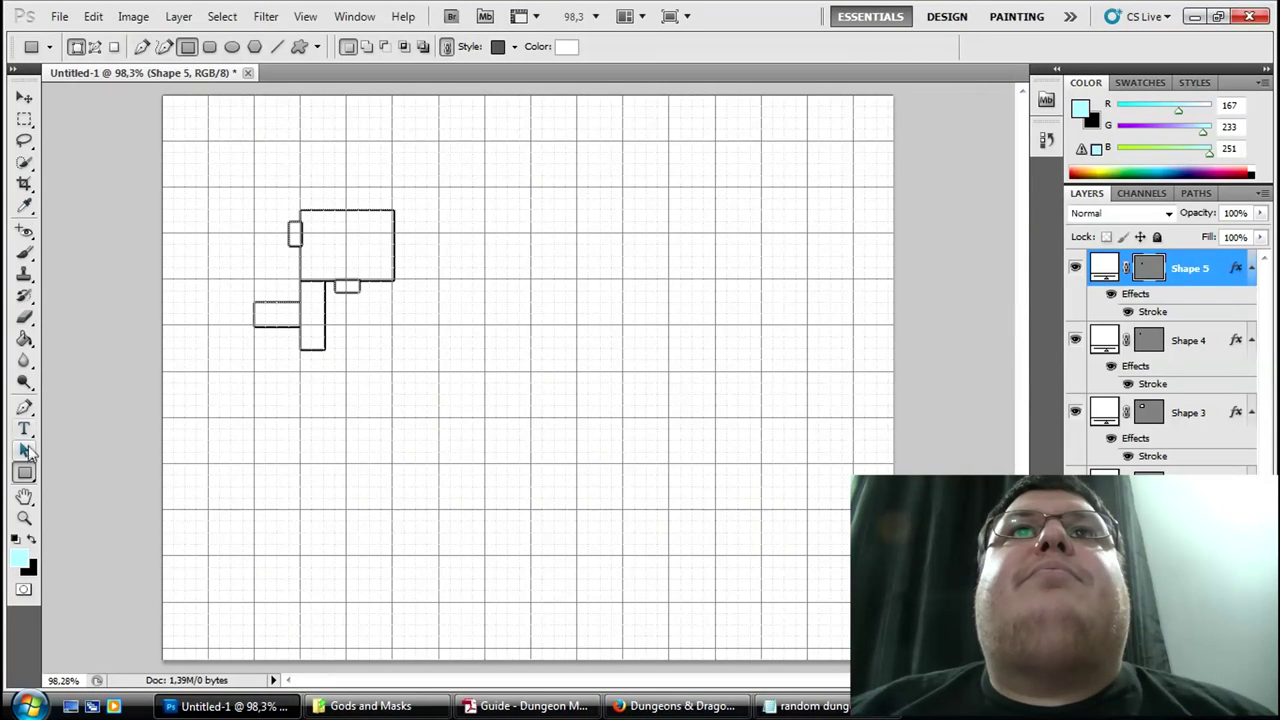
left_click(24, 472)
left_click(100, 470)
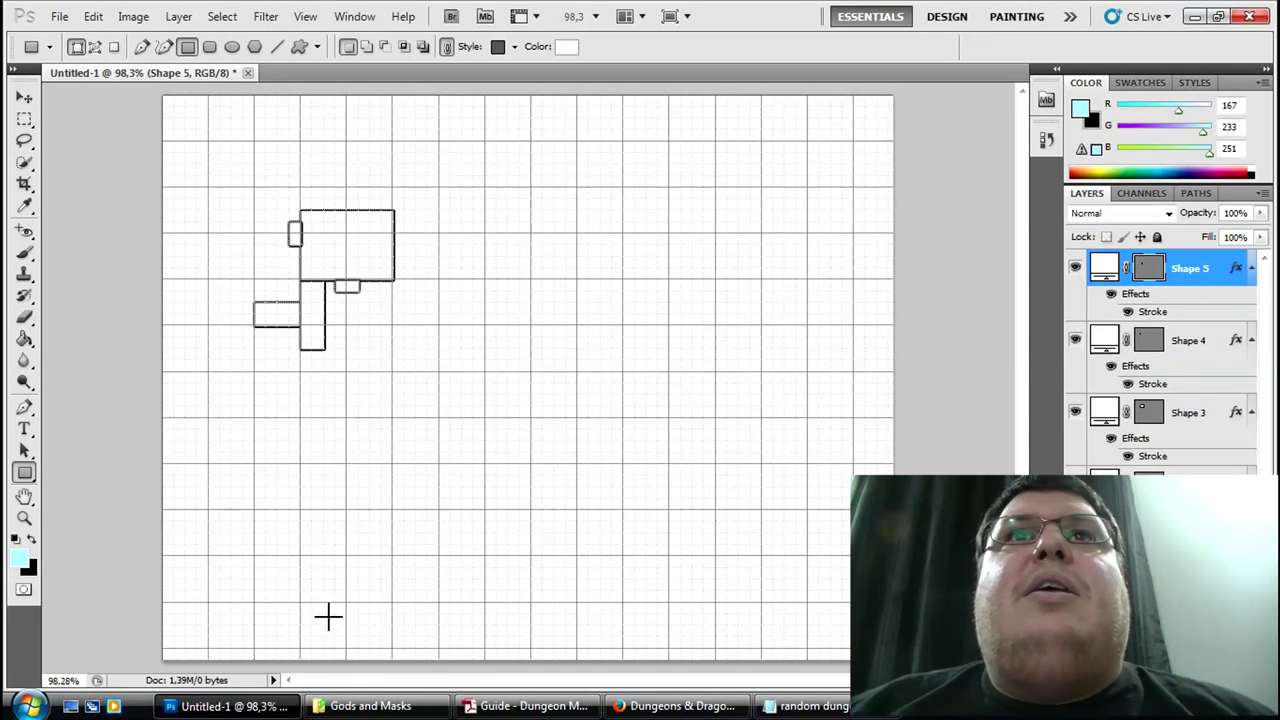
left_click(528, 706)
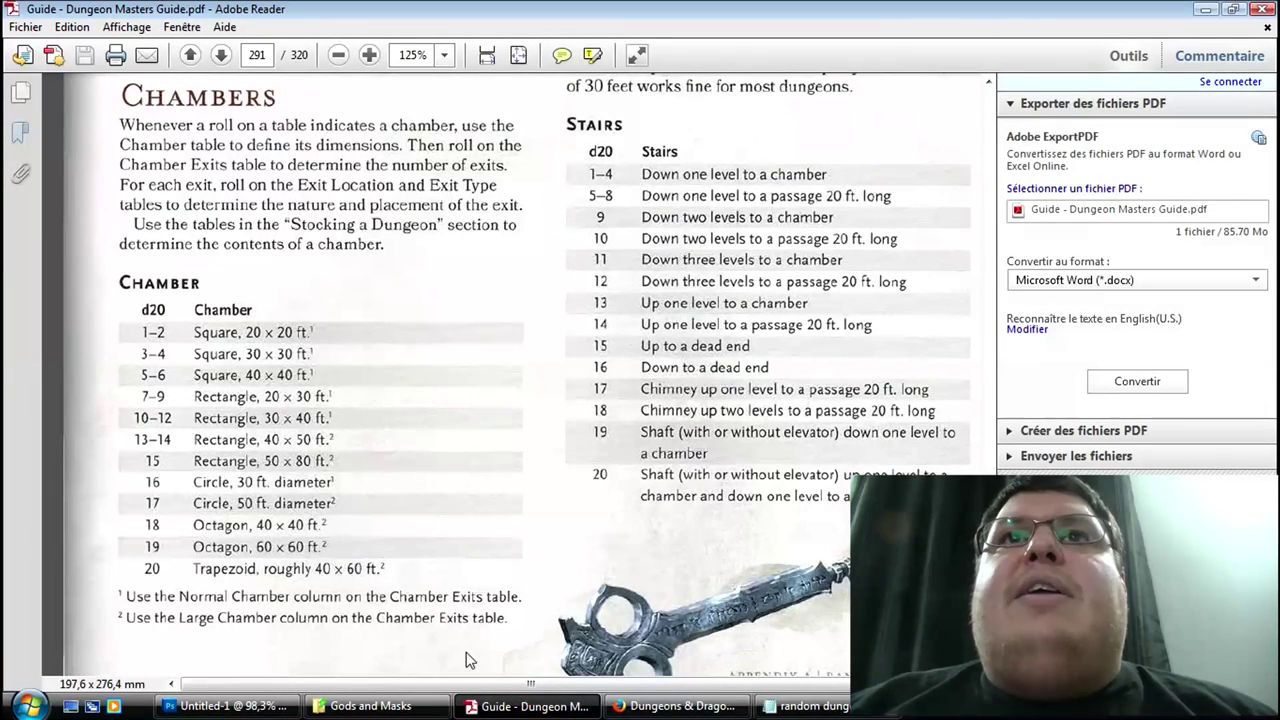
left_click(236, 708)
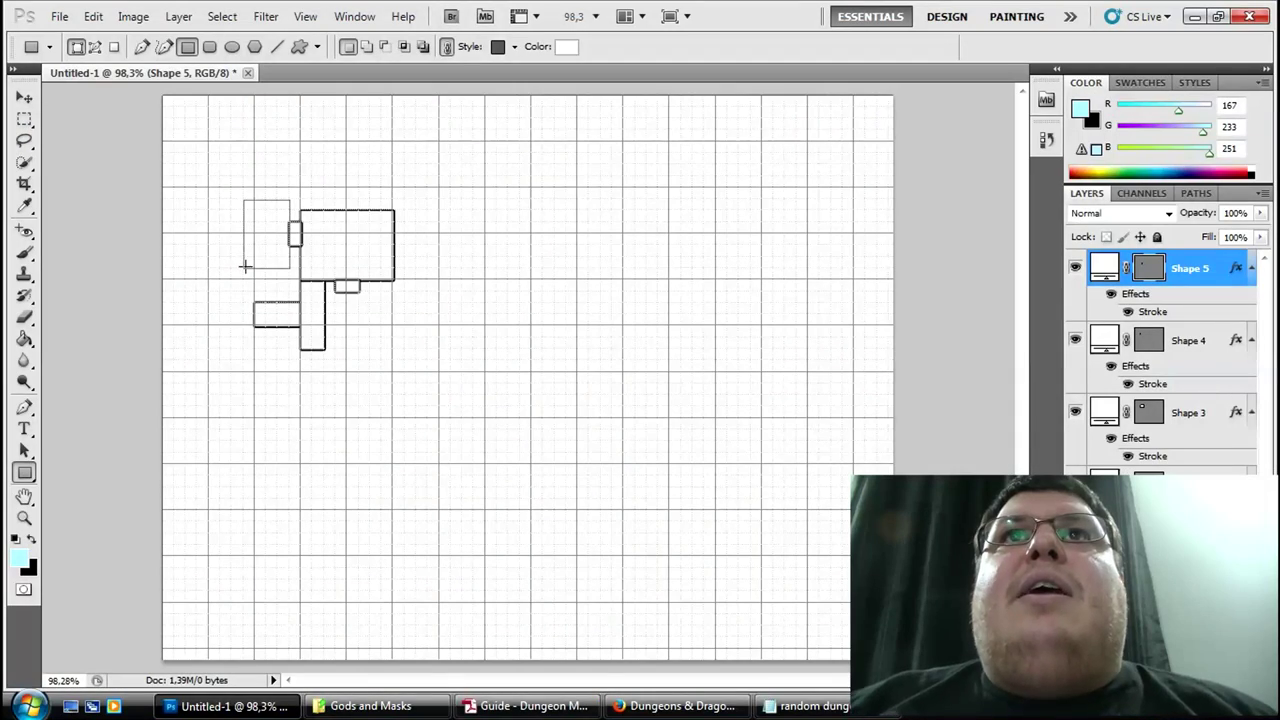
left_click_drag(244, 266, 243, 268)
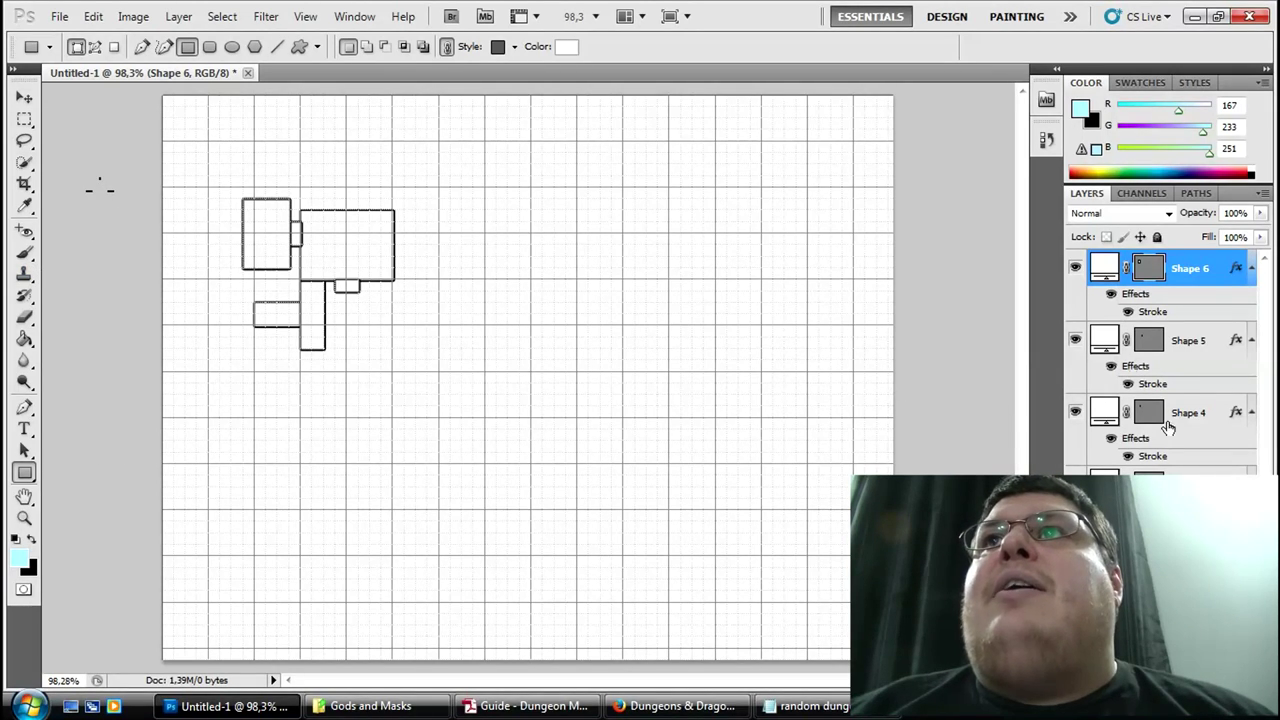
Step: Collapse the effects lists of the shape layers from Shape 6 down to Shape 1, keeping the Rectangle tool active
left_click(1251, 268)
left_click(1251, 304)
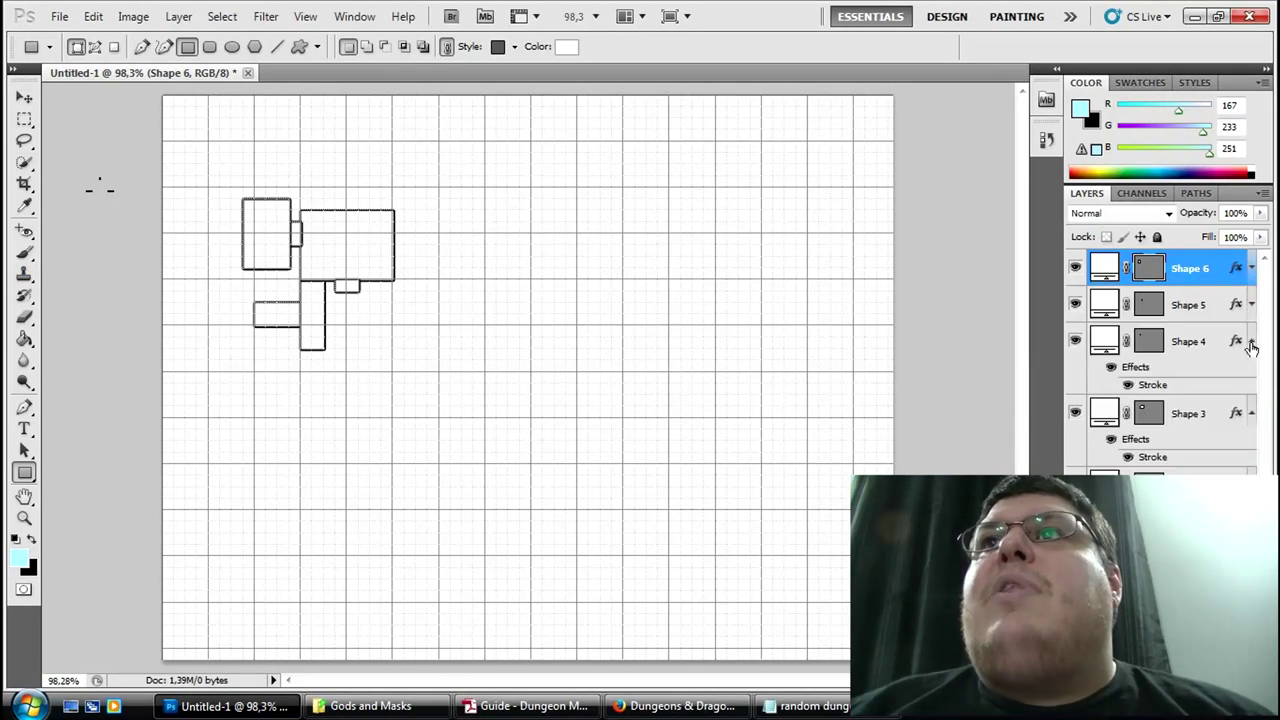
left_click(1251, 341)
left_click(1251, 377)
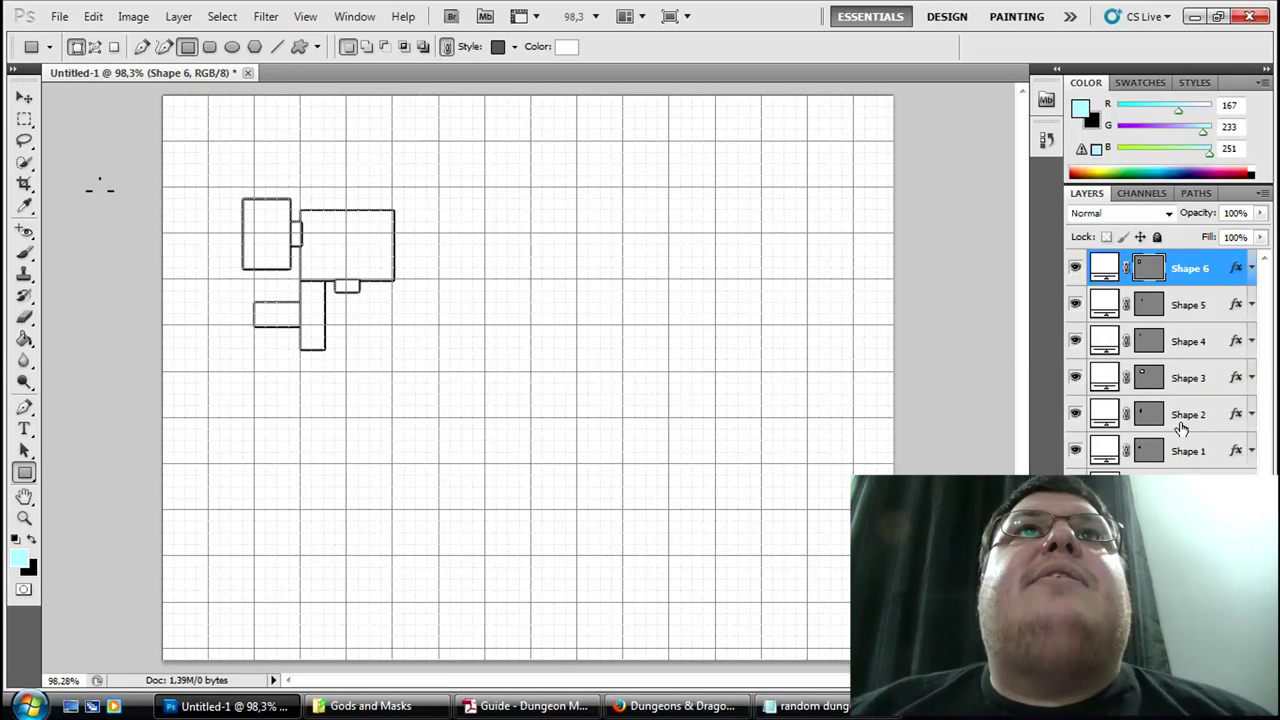
left_click(24, 118)
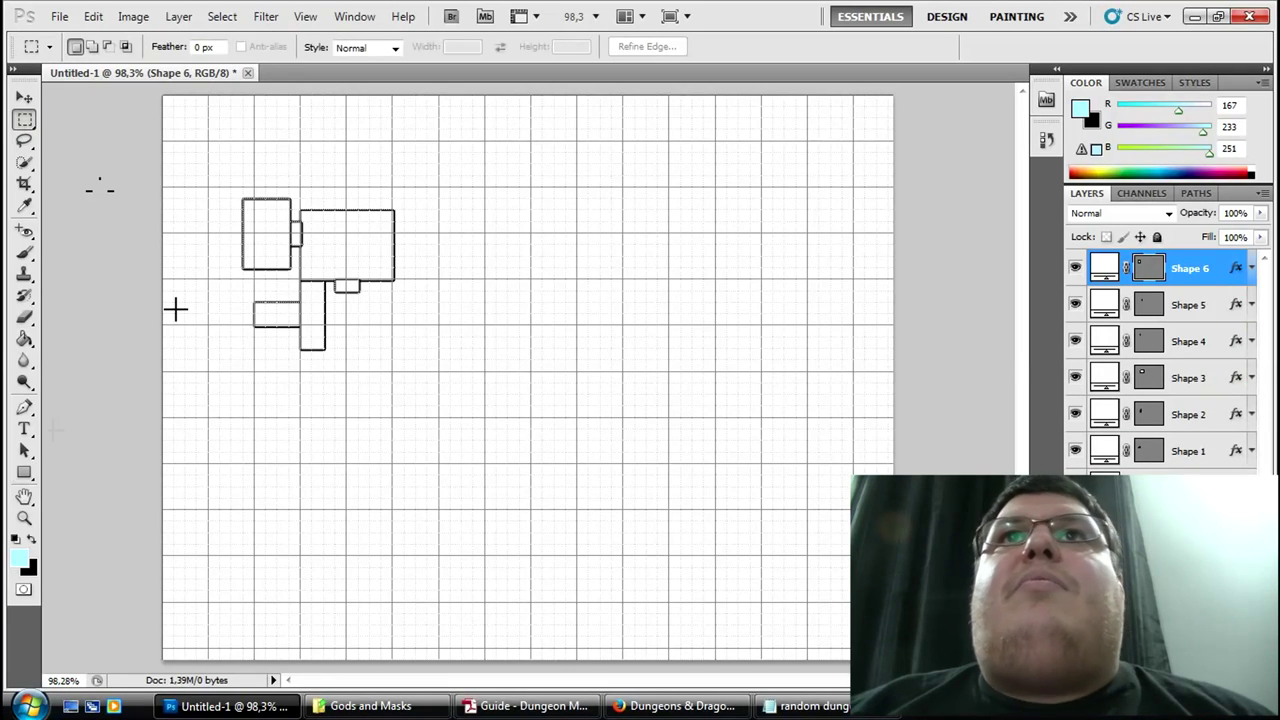
left_click(24, 475)
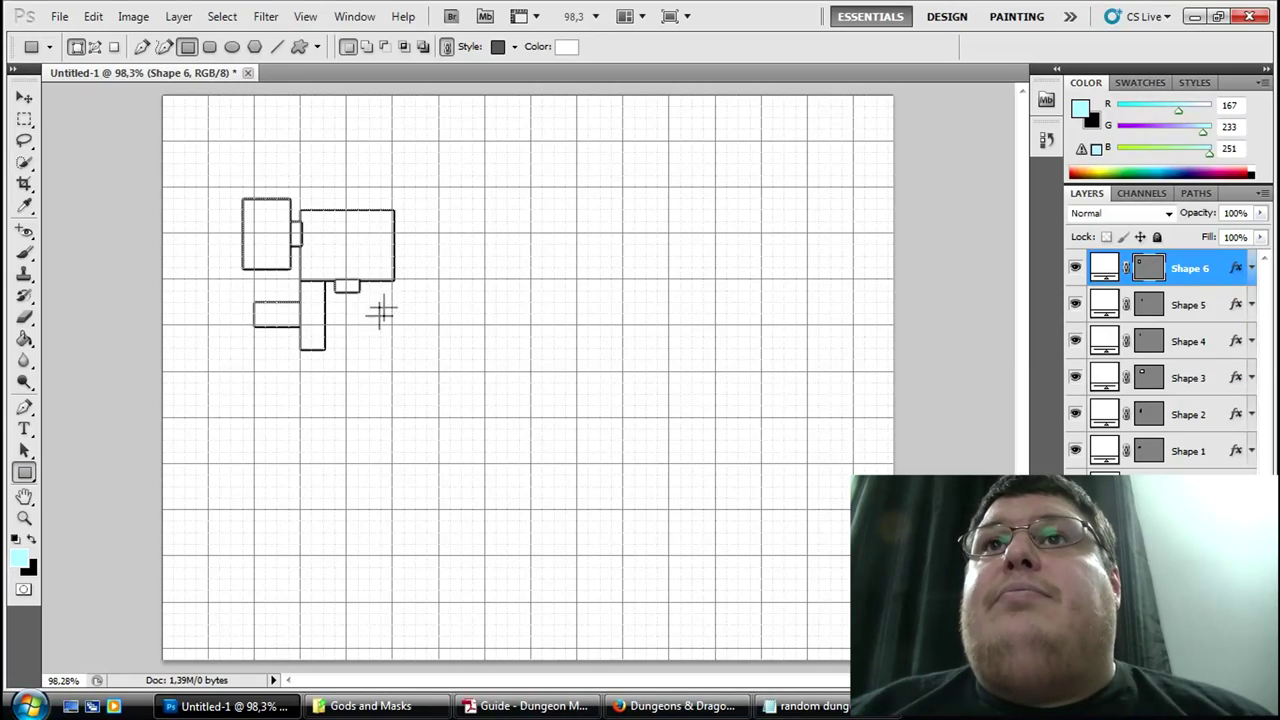
Step: Roll a d20 in the dice roller for the lower-wall exit and check it against the guide's Beyond a Door table
left_click(680, 706)
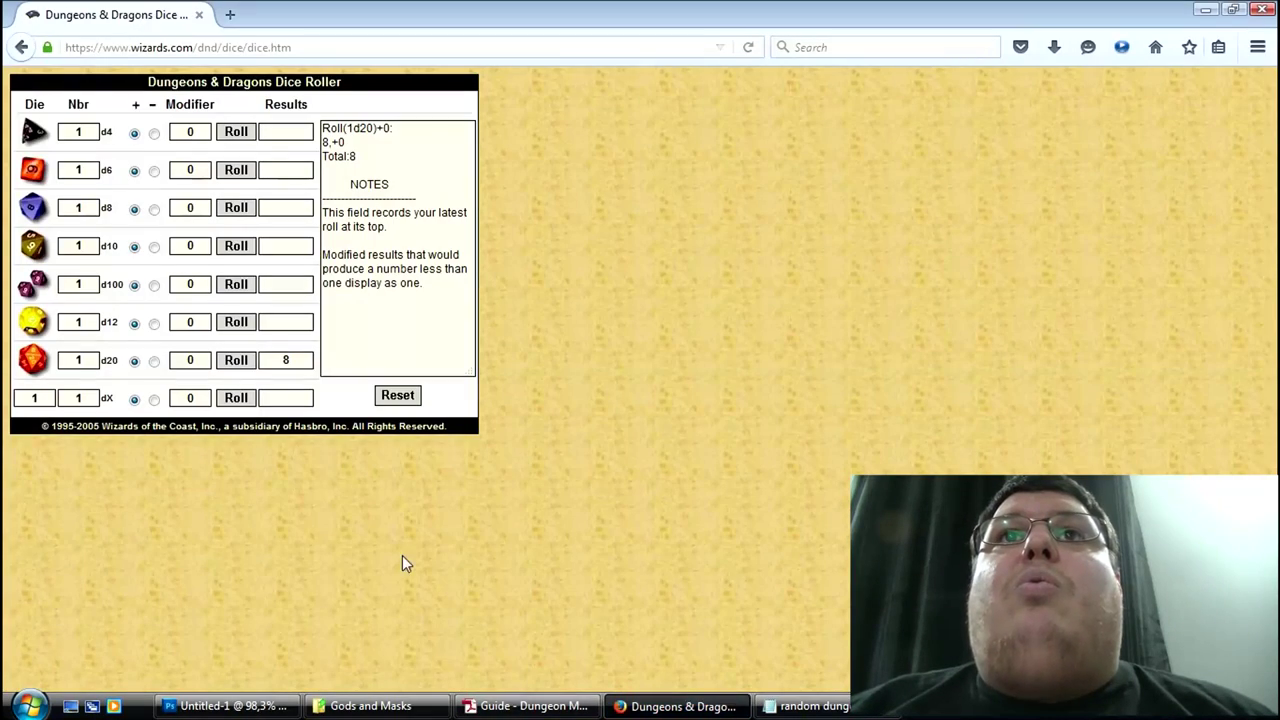
left_click(480, 707)
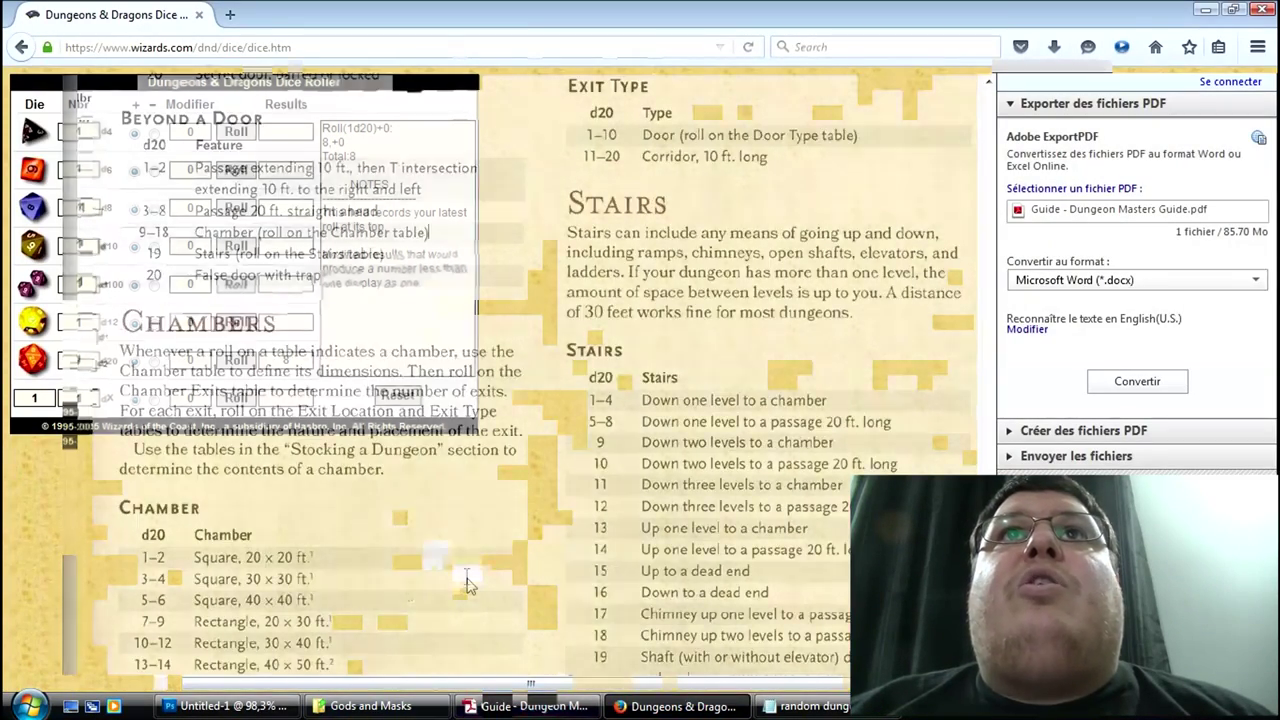
scroll(465, 577, "up", 3)
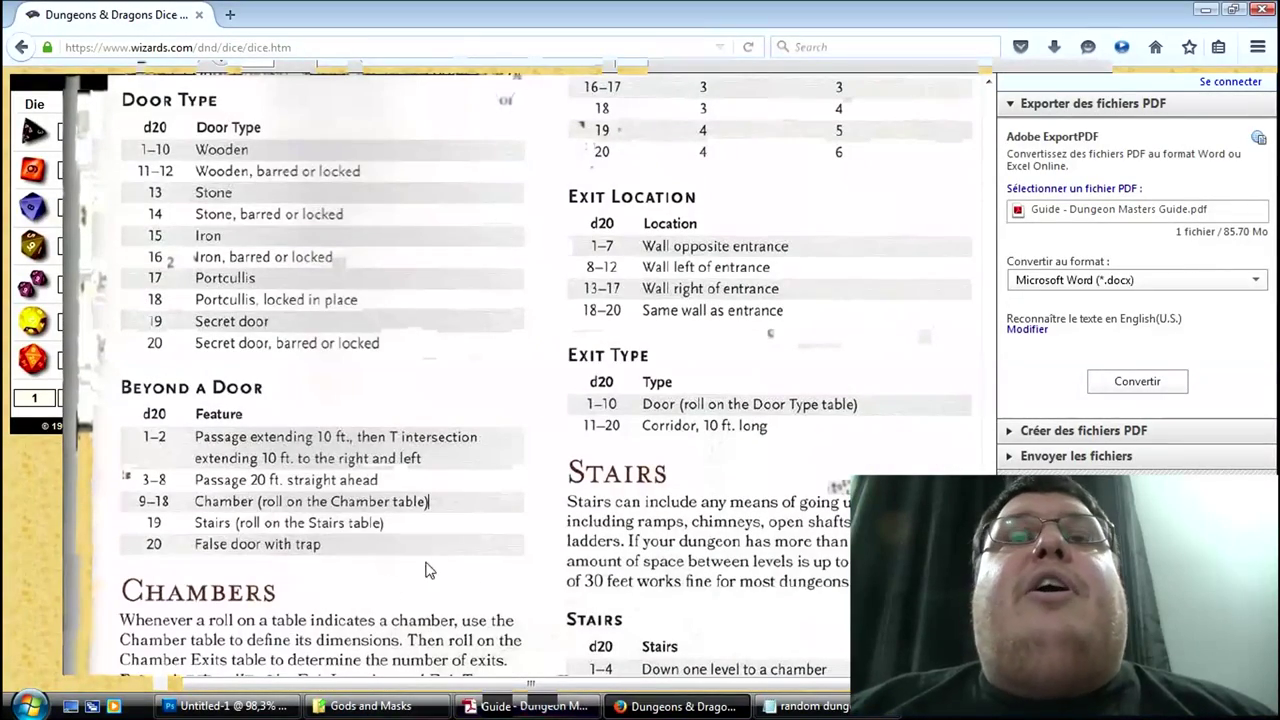
left_click(686, 712)
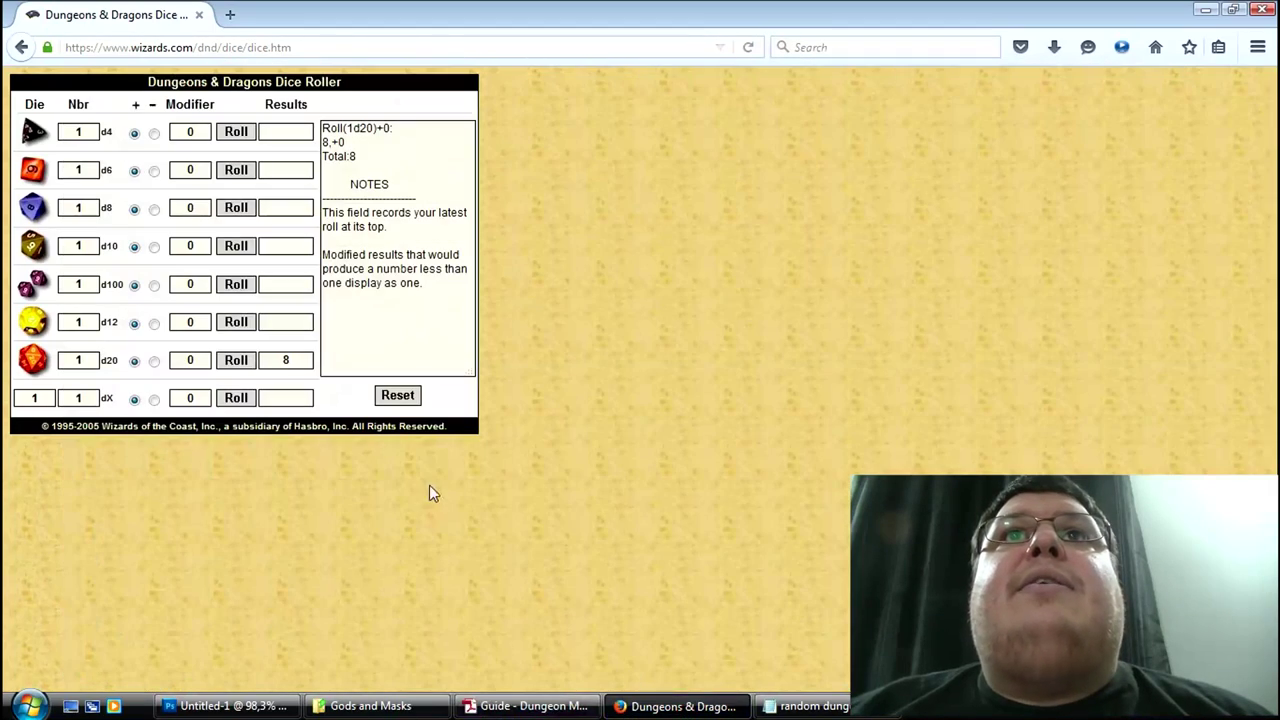
left_click(232, 362)
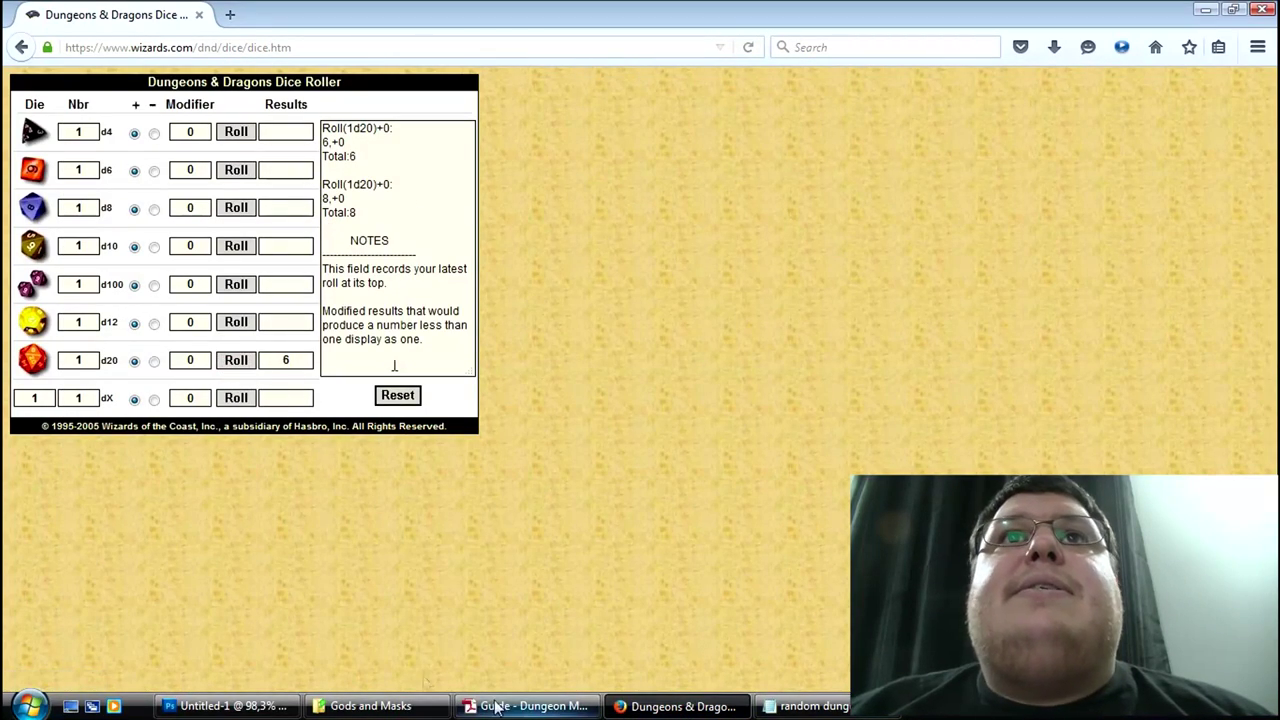
left_click(530, 706)
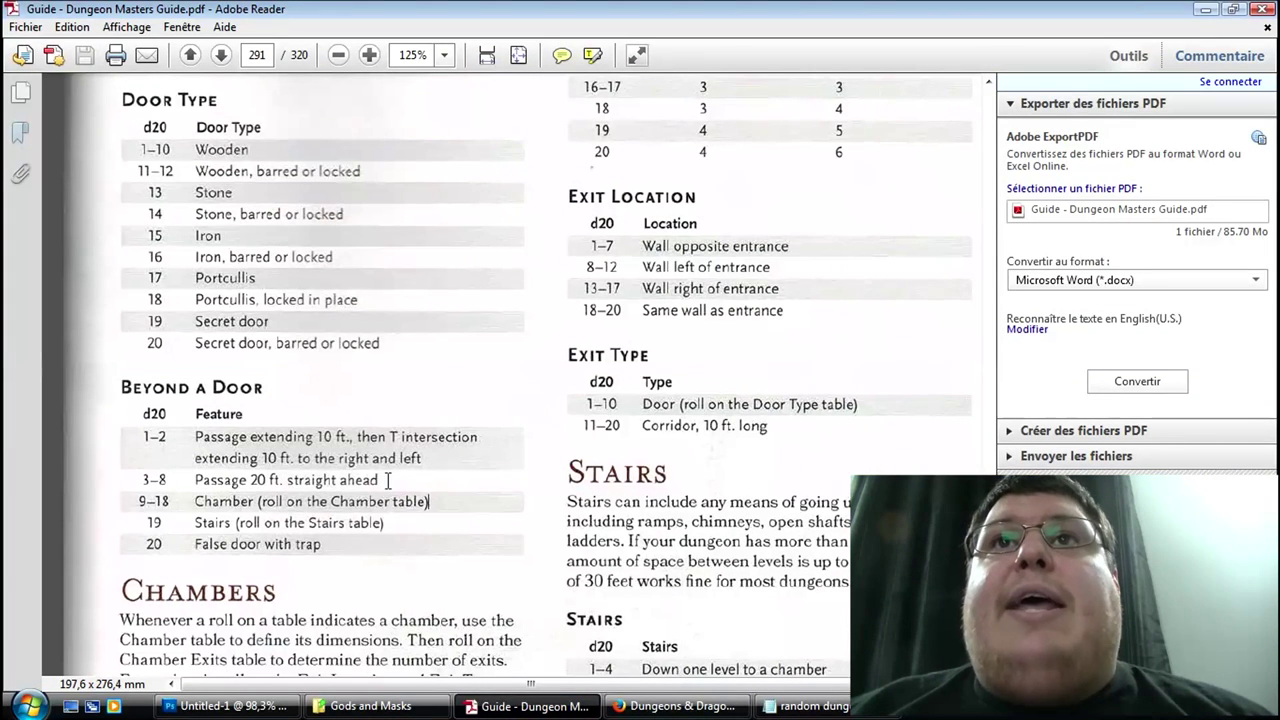
Step: In Photoshop, draw the 20 ft passage straight down from the lower-wall exit, half a large square wide and one large square long
left_click(630, 705)
left_click(225, 706)
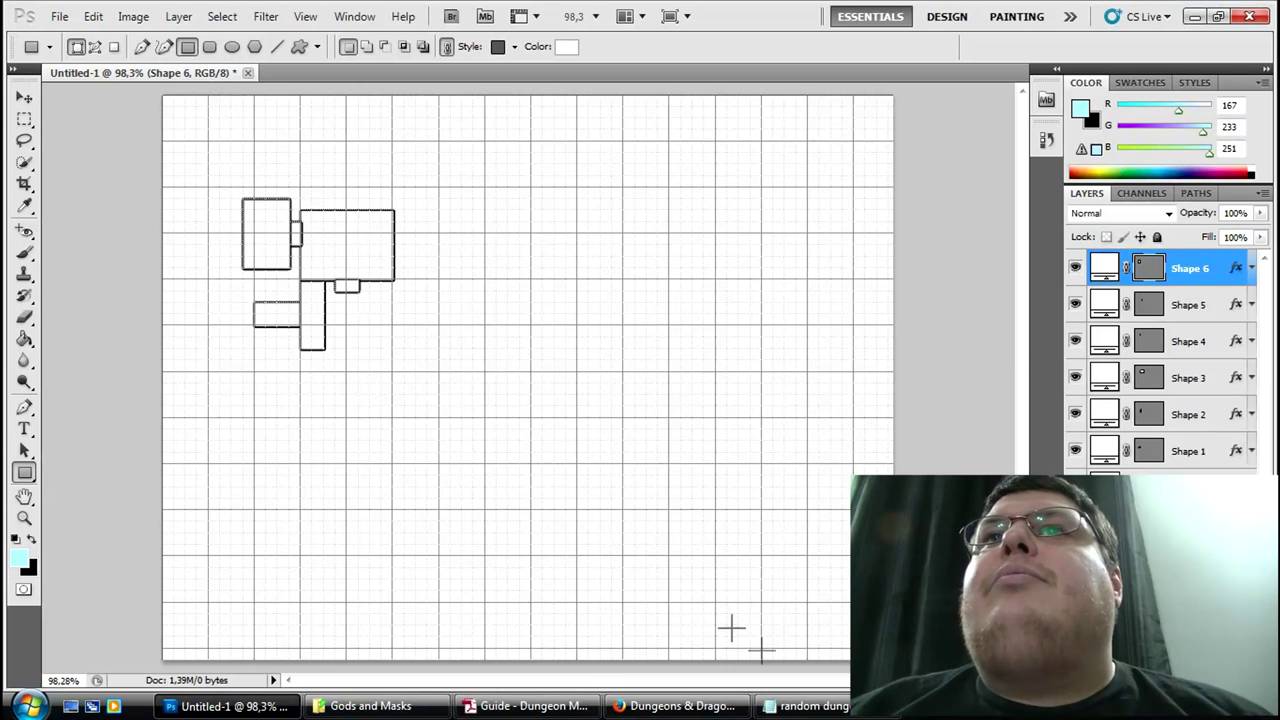
left_click(812, 706)
left_click(528, 706)
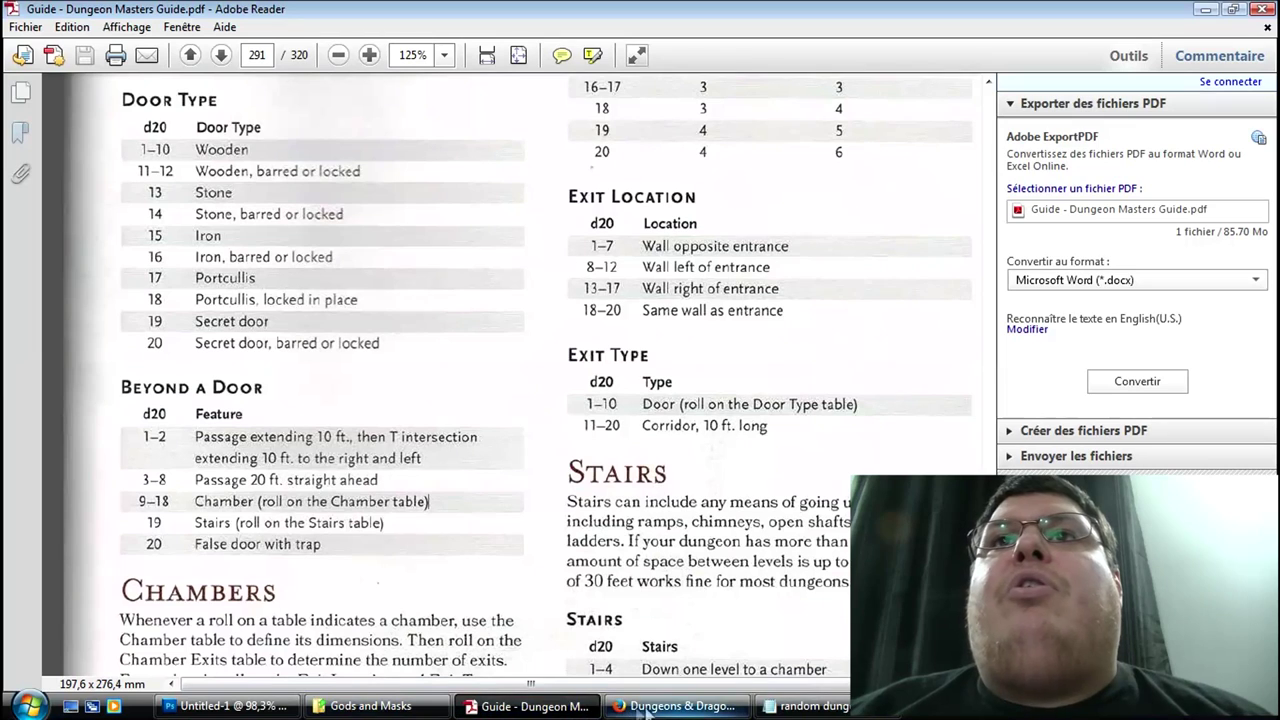
left_click(225, 706)
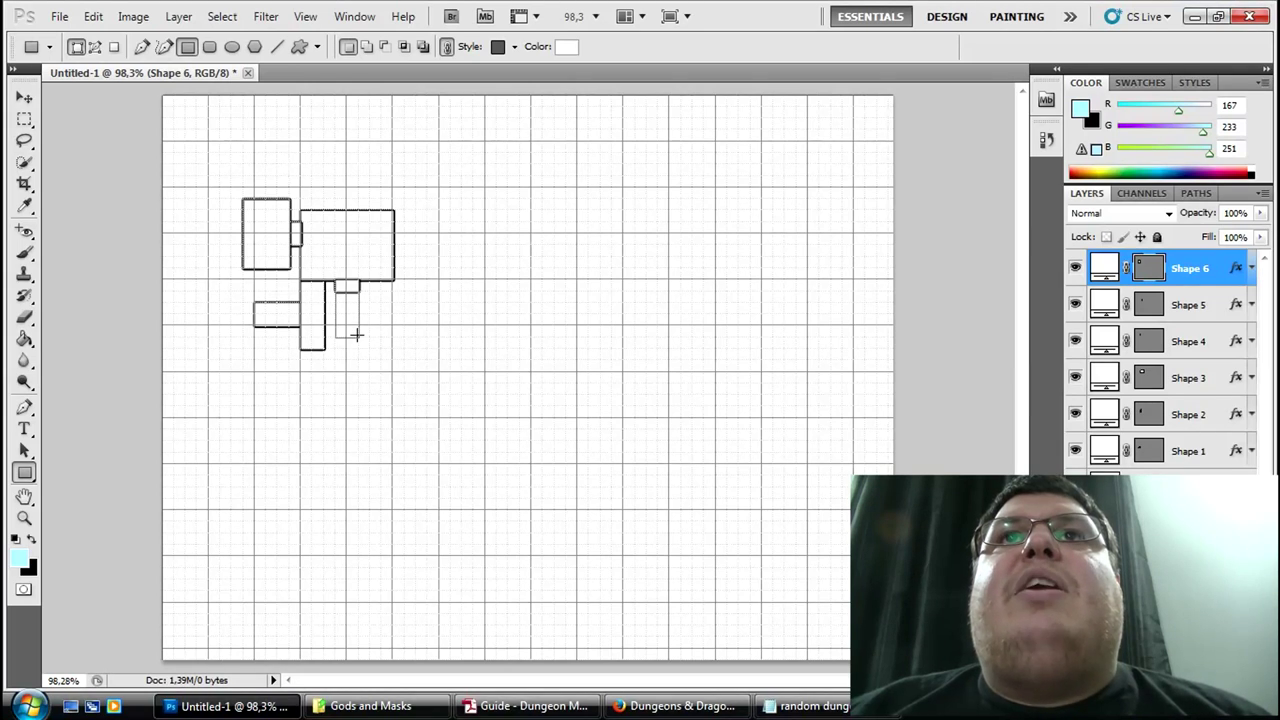
left_click_drag(356, 335, 359, 338)
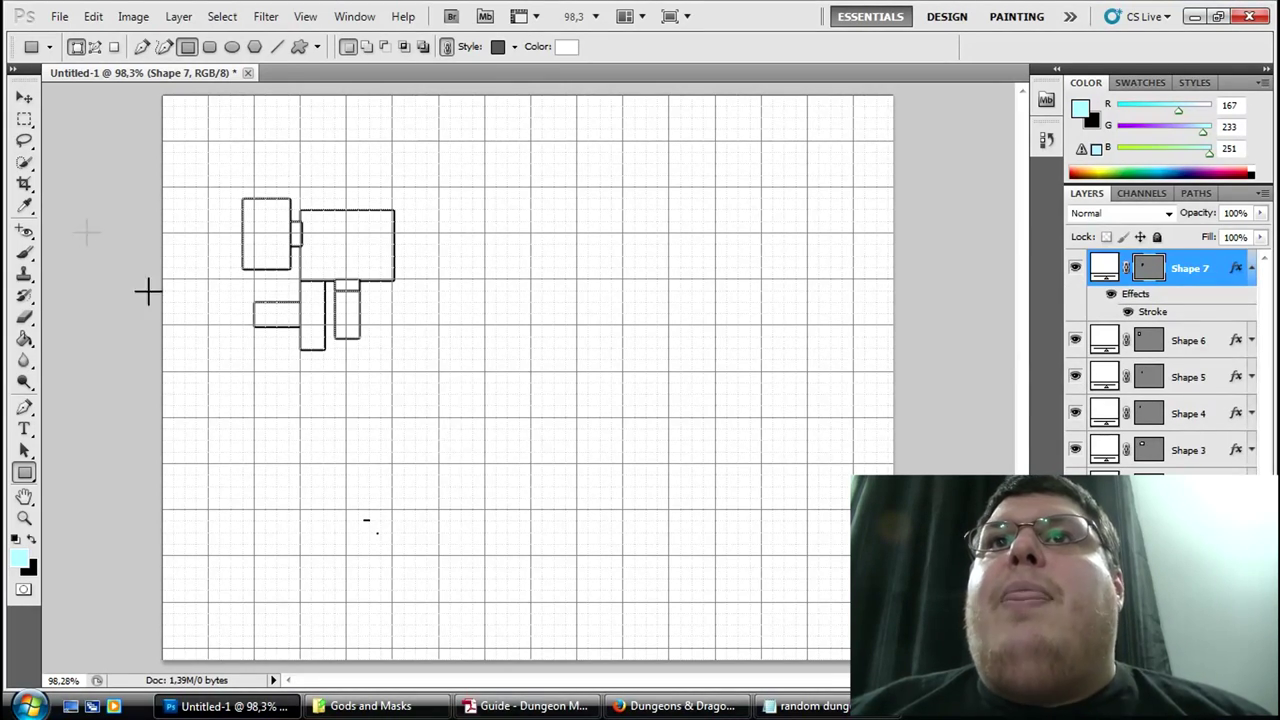
Step: Review the Passage and Passage Width tables on page 290 of the guide for how the new passage continues
left_click(530, 706)
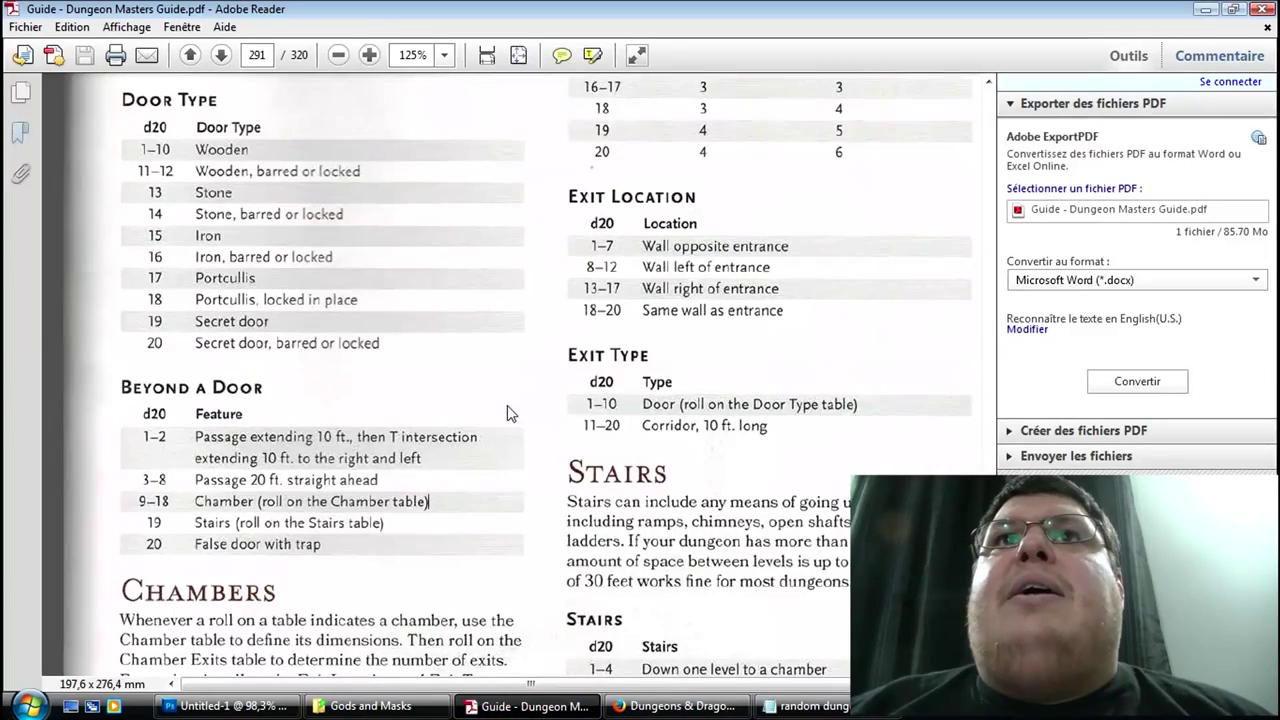
scroll(507, 405, "down", 1)
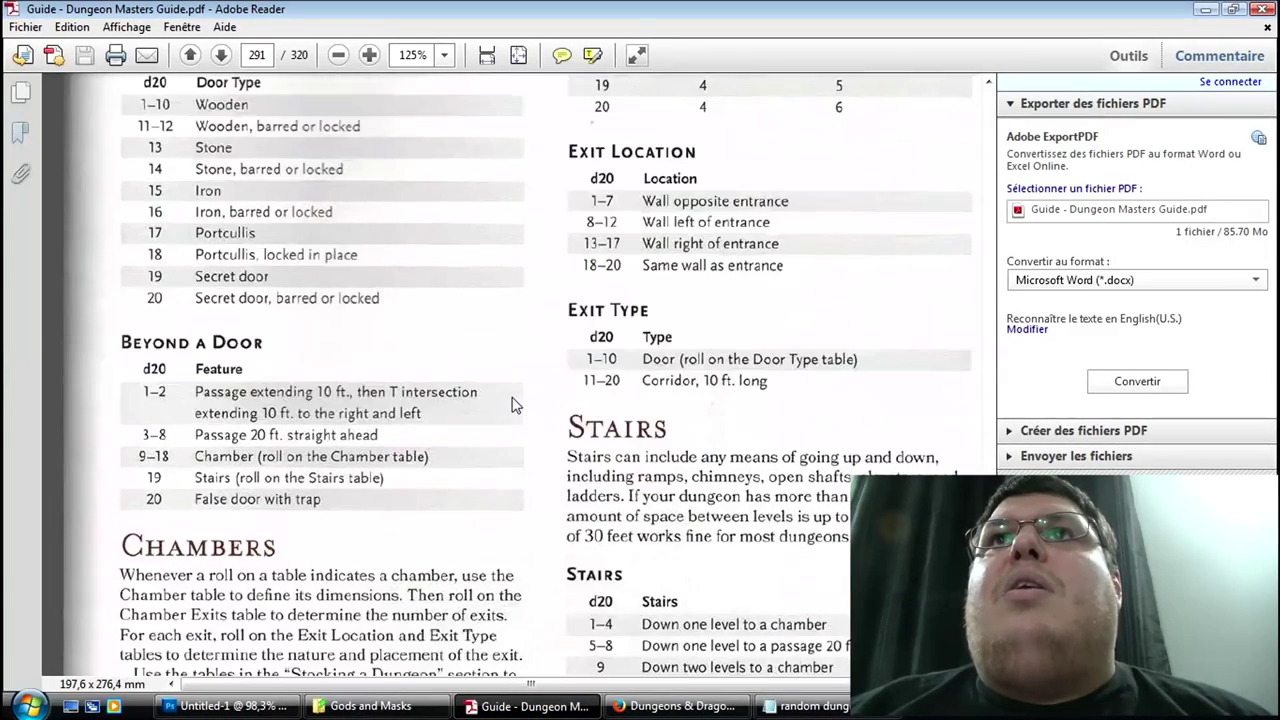
scroll(507, 405, "up", 15)
scroll(512, 397, "up", 5)
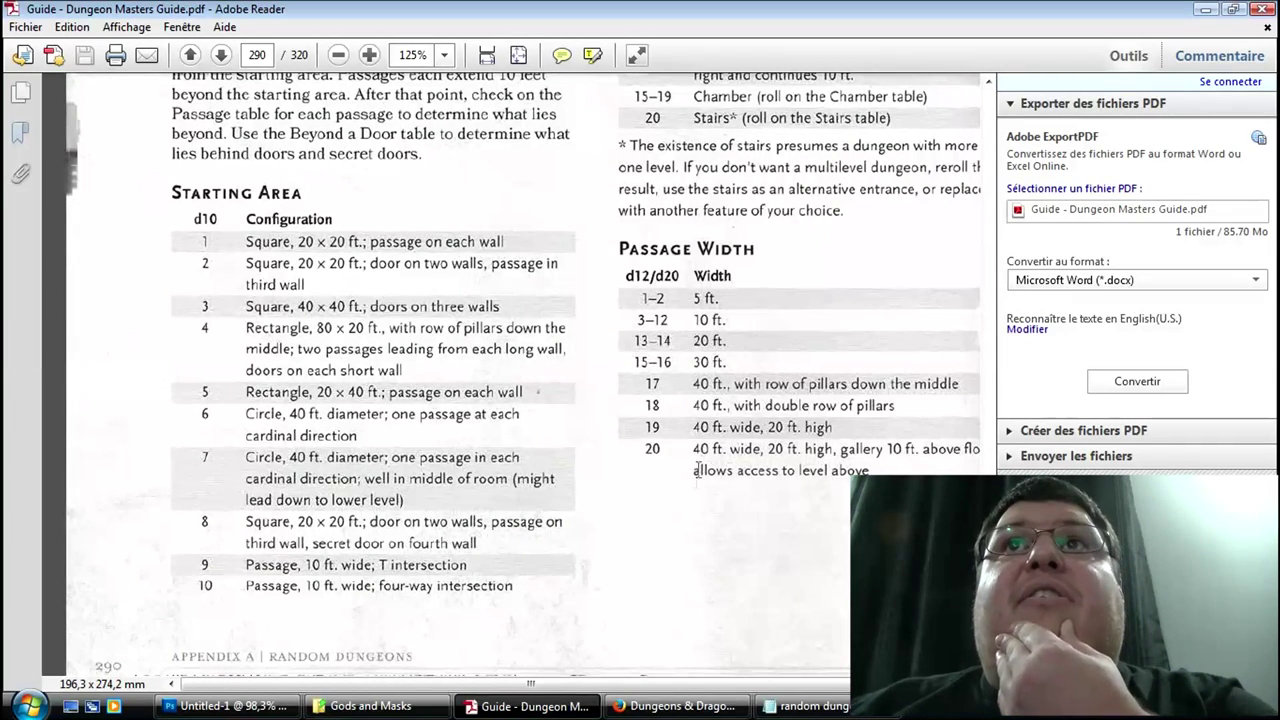
scroll(694, 480, "up", 5)
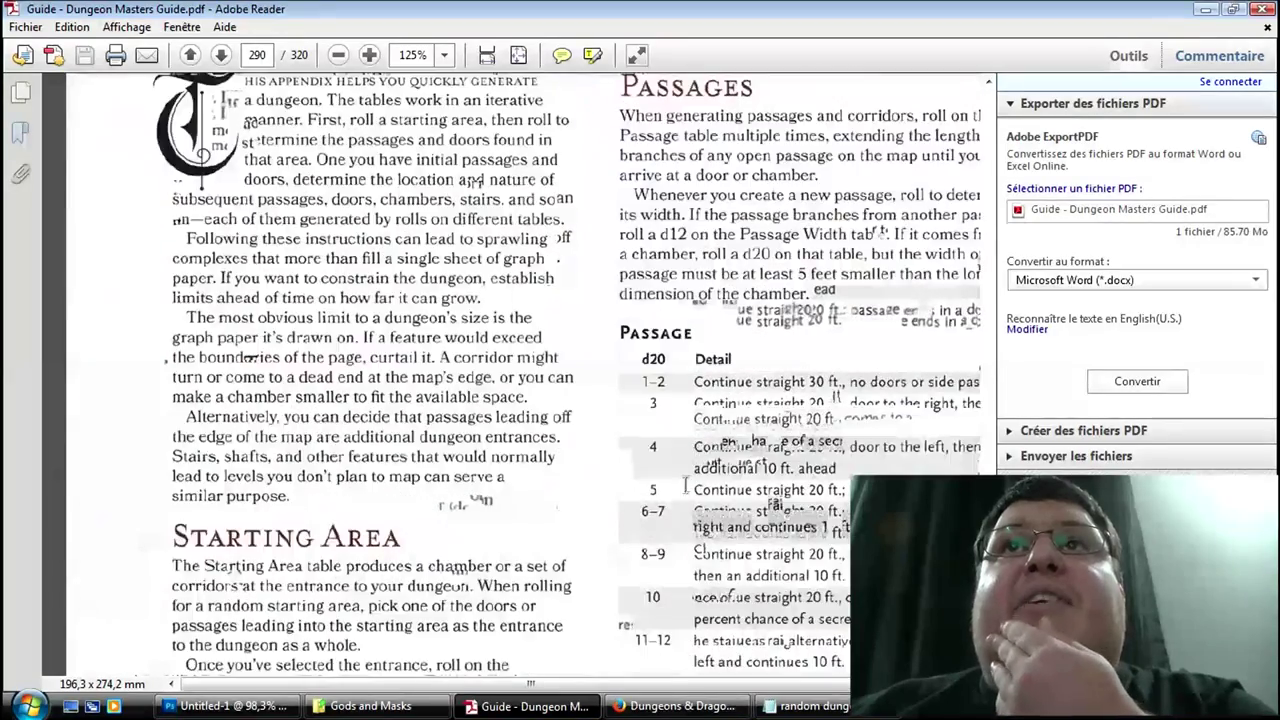
scroll(688, 540, "down", 2)
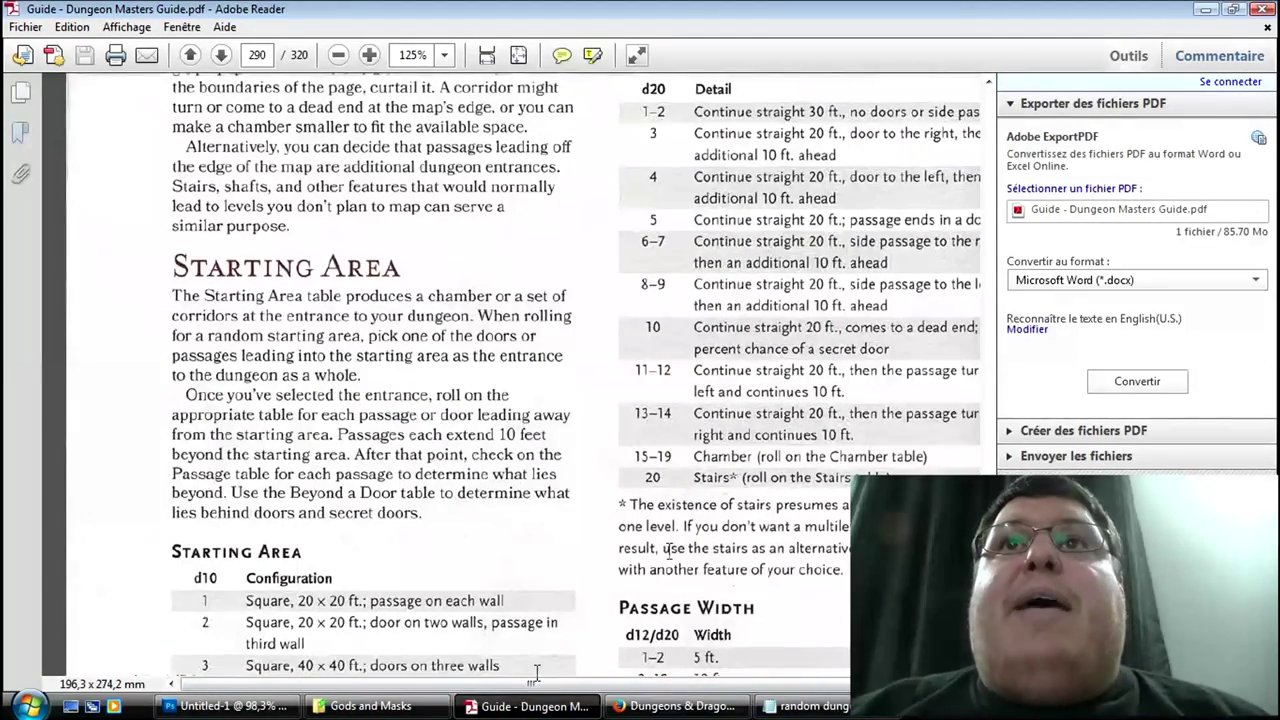
left_click_drag(533, 684, 573, 684)
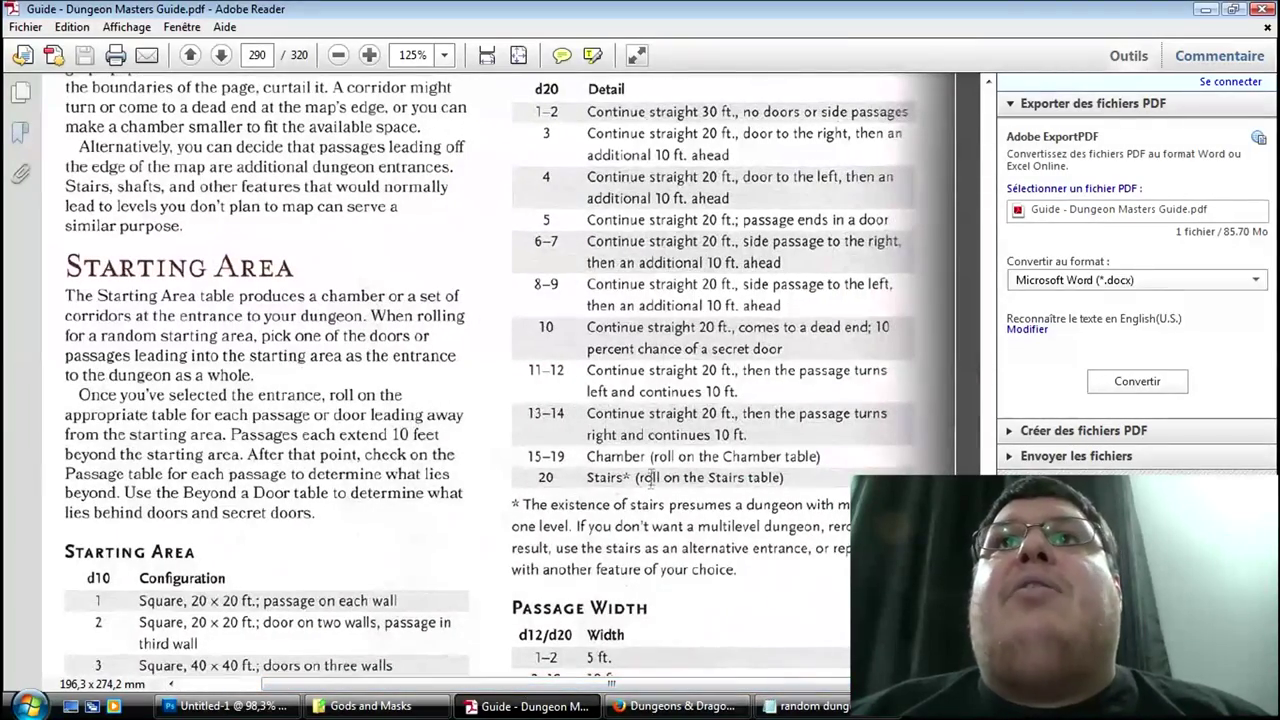
scroll(667, 520, "up", 2)
scroll(620, 505, "down", 5)
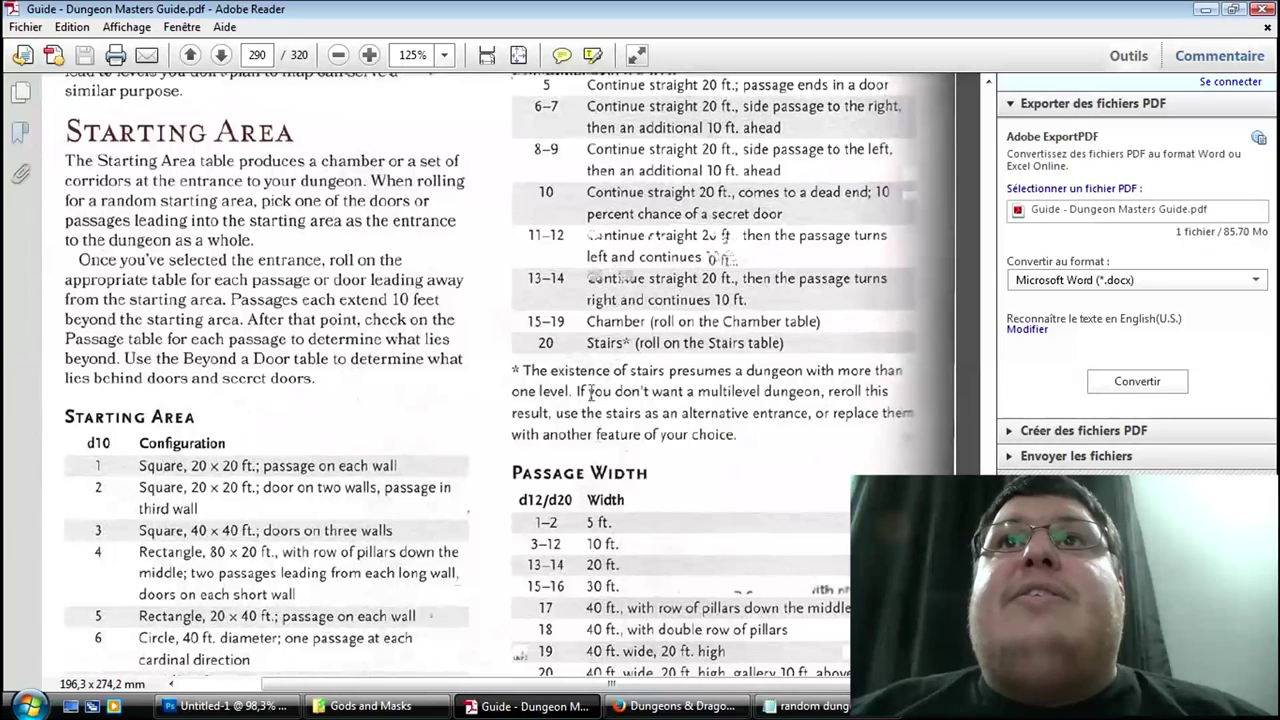
scroll(662, 521, "down", 5)
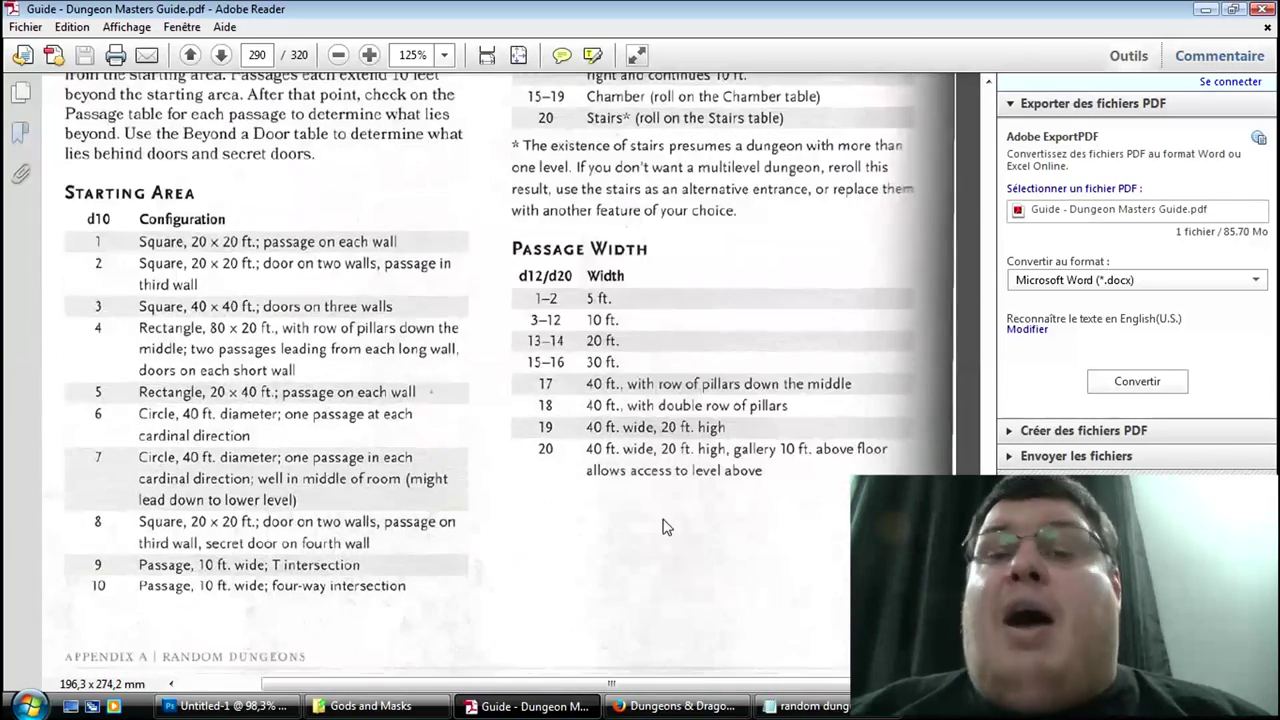
scroll(667, 527, "down", 1)
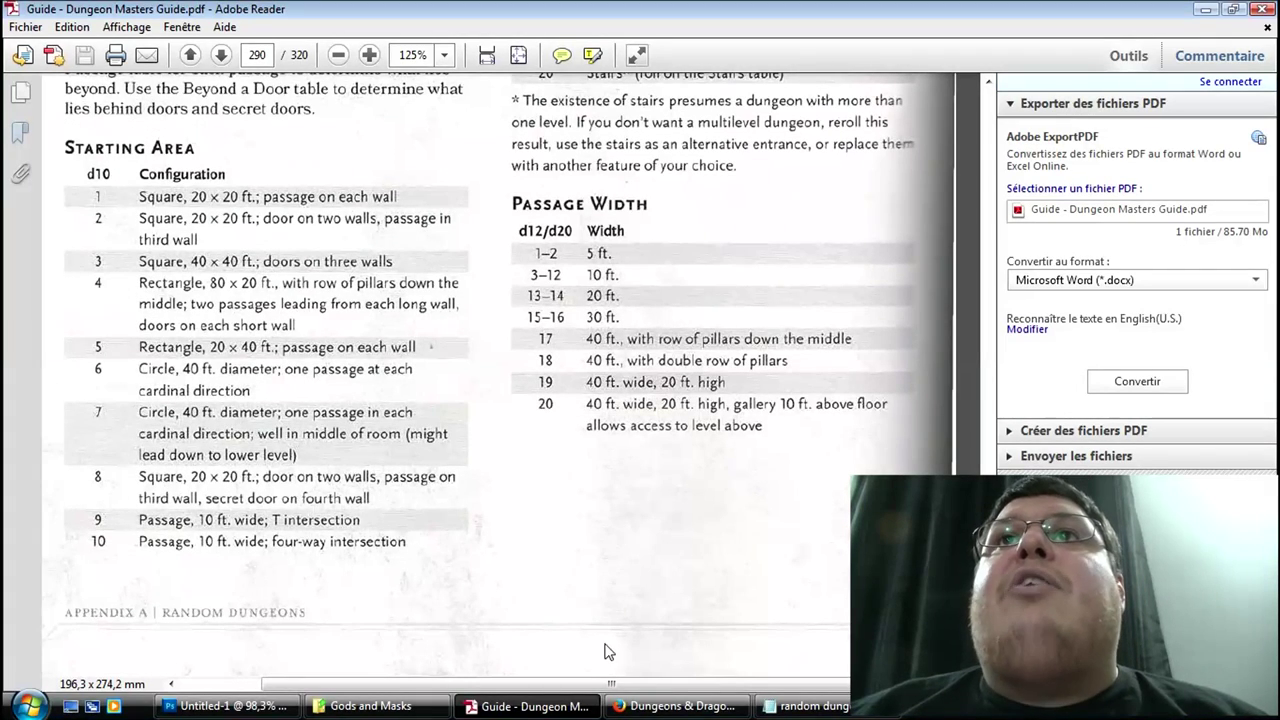
Step: Examine the Chamber Exits, Door Type and Beyond a Door tables on page 291, and return to the Photoshop map
left_click_drag(612, 685, 507, 682)
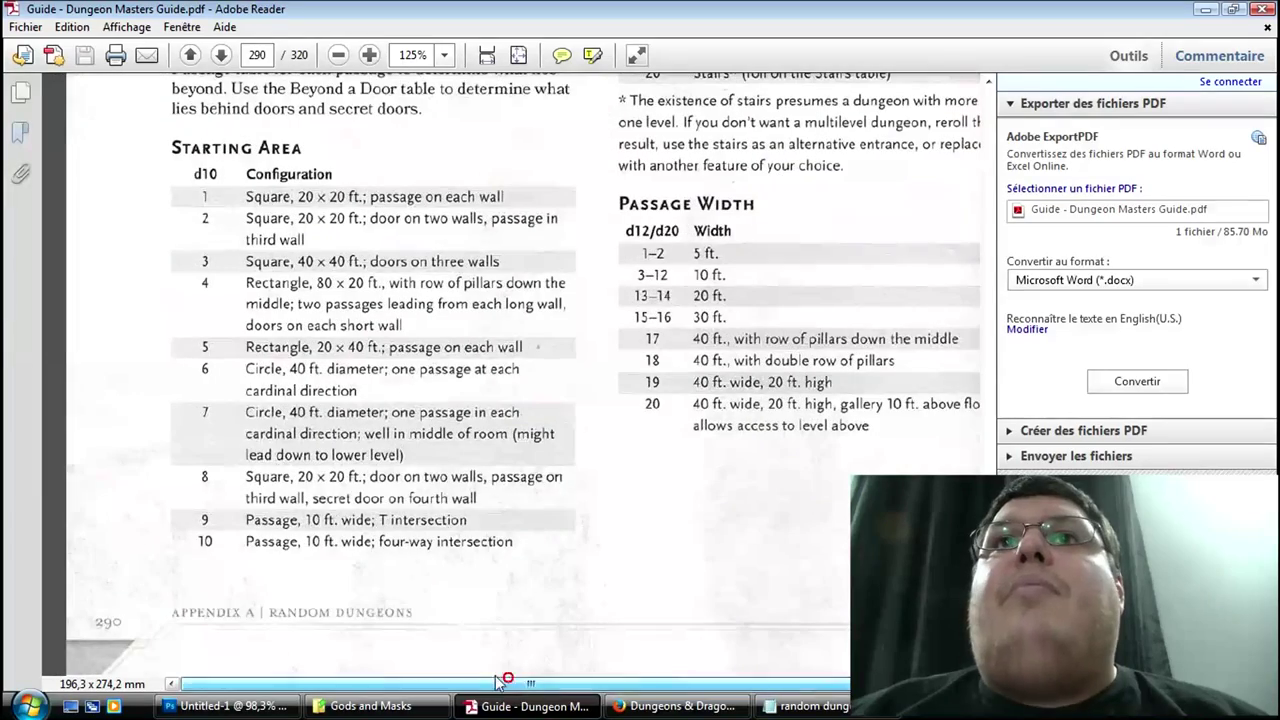
scroll(666, 555, "down", 10)
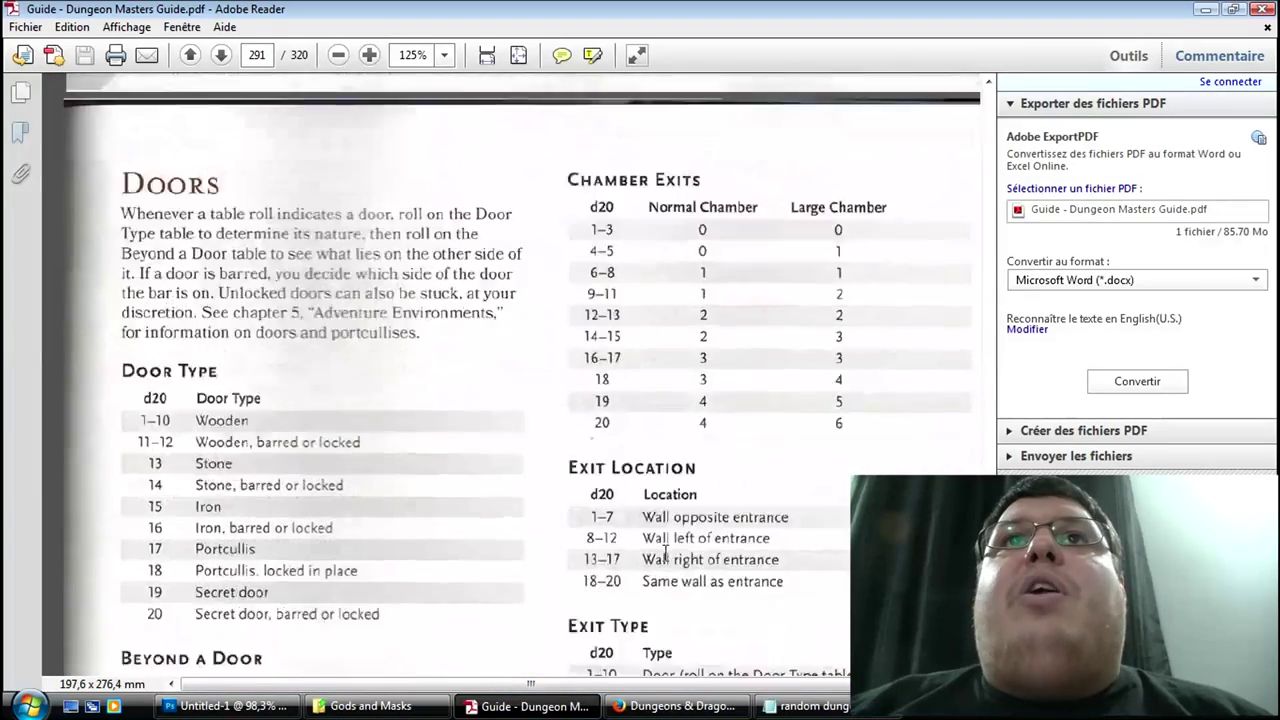
scroll(666, 555, "down", 5)
scroll(641, 490, "down", 2)
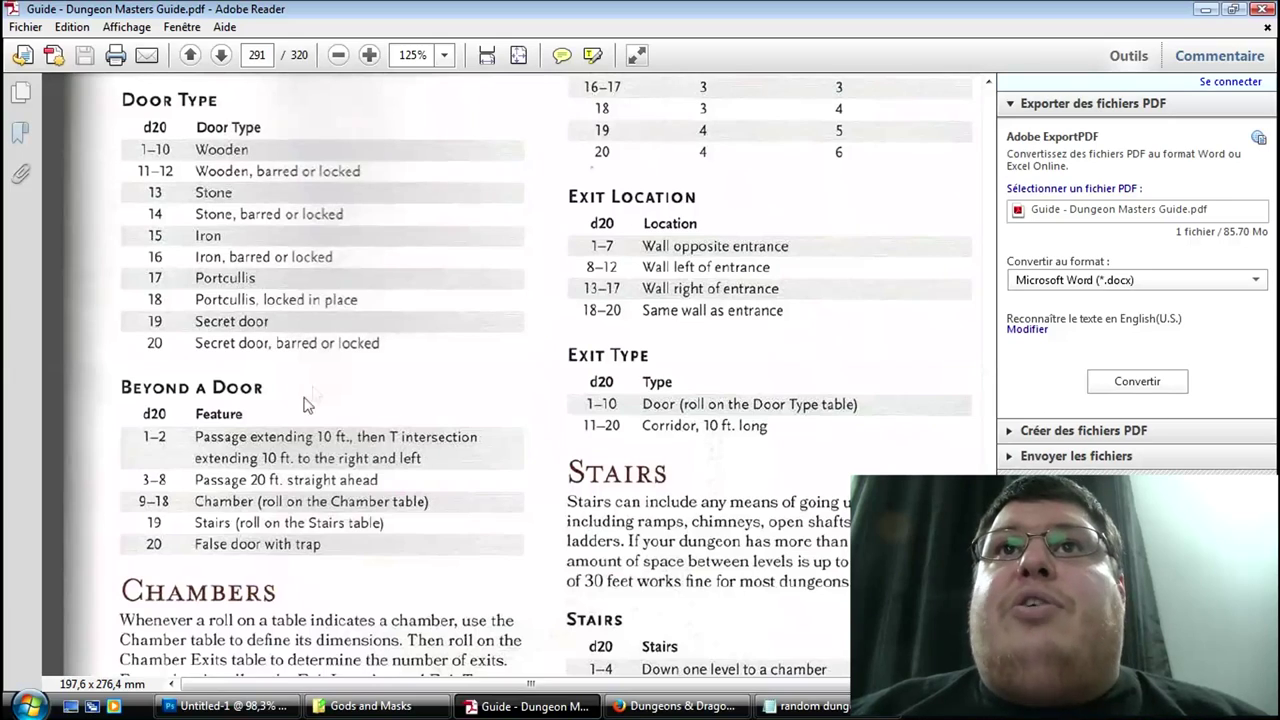
scroll(323, 388, "down", 4)
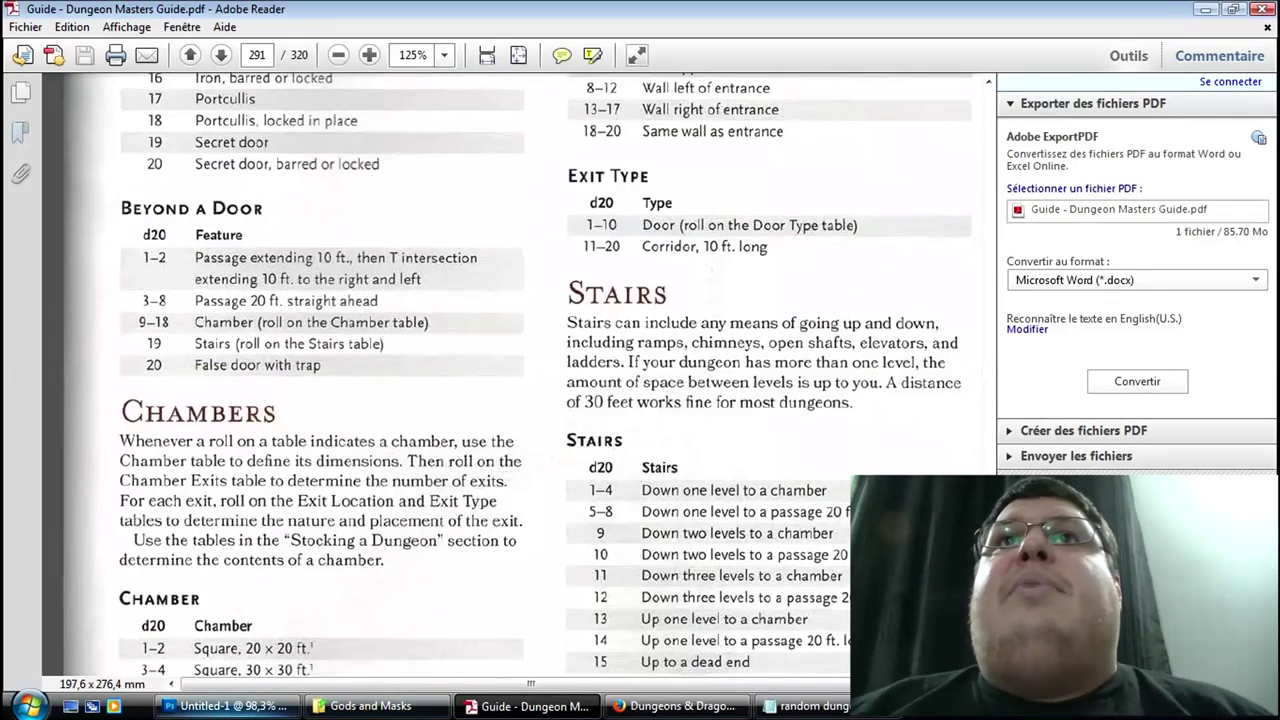
left_click(225, 706)
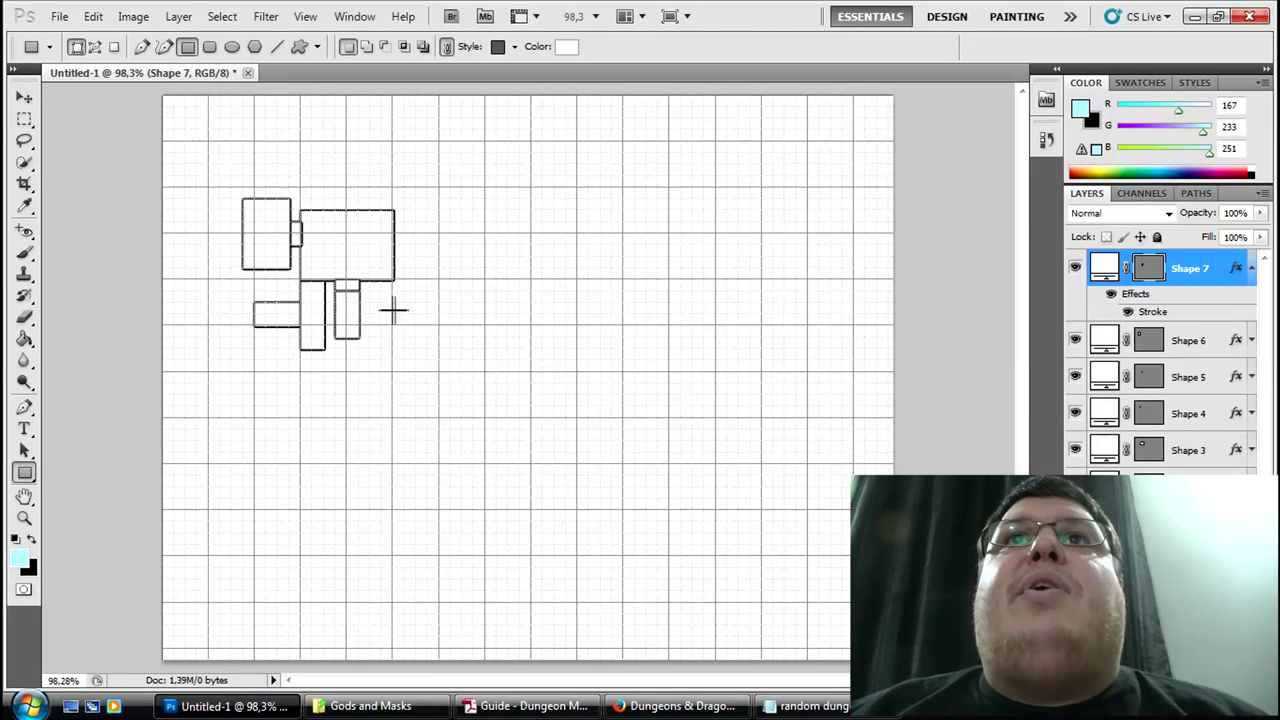
Step: Draw a small exit rectangle on the right wall of the lower passage, about a quarter large square wide and half a large square high
left_click_drag(369, 318, 371, 328)
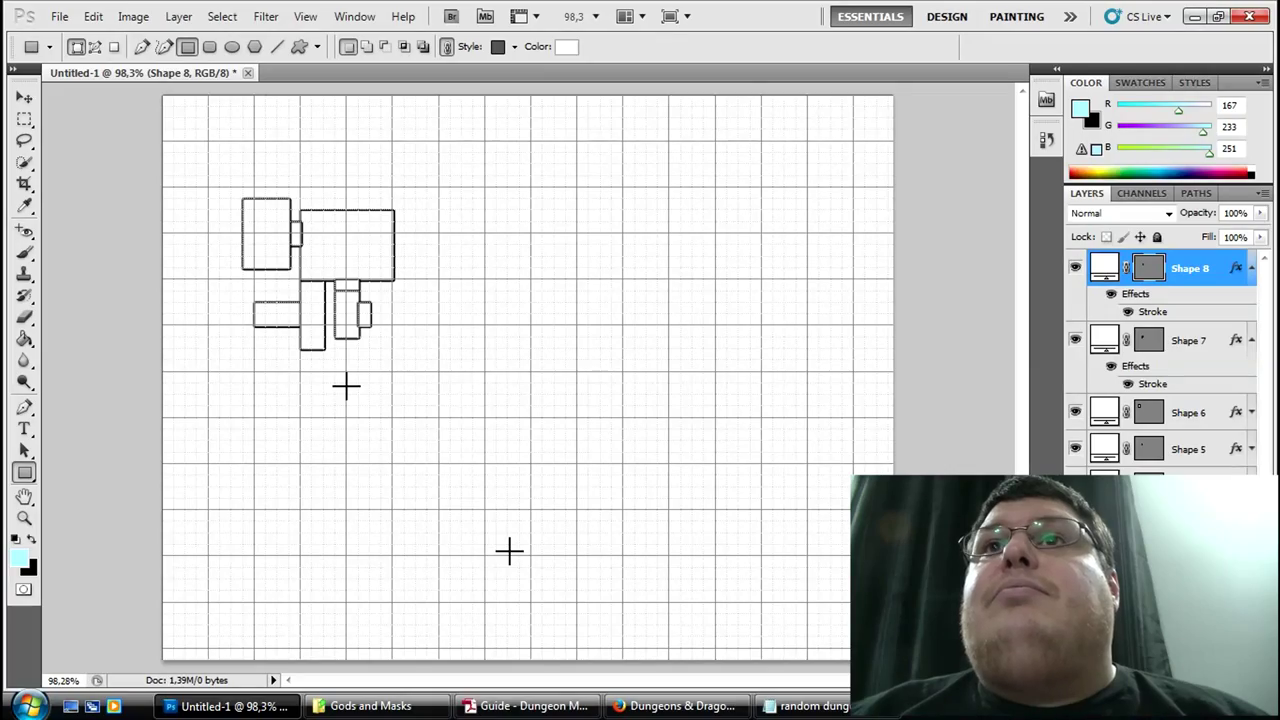
Step: Examine the guide's Chamber, Stairs, Exit Type and Beyond a Door tables on page 291 and the Connecting Areas section on page 292
left_click(530, 706)
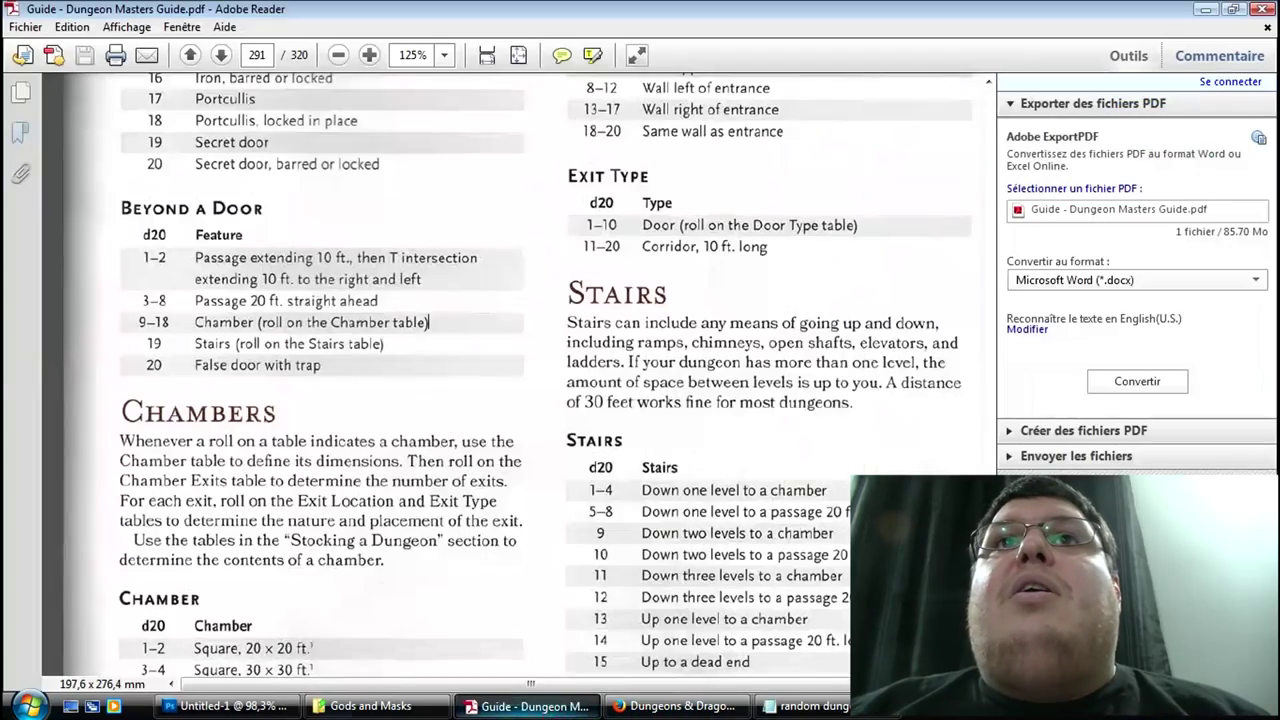
scroll(585, 475, "down", 5)
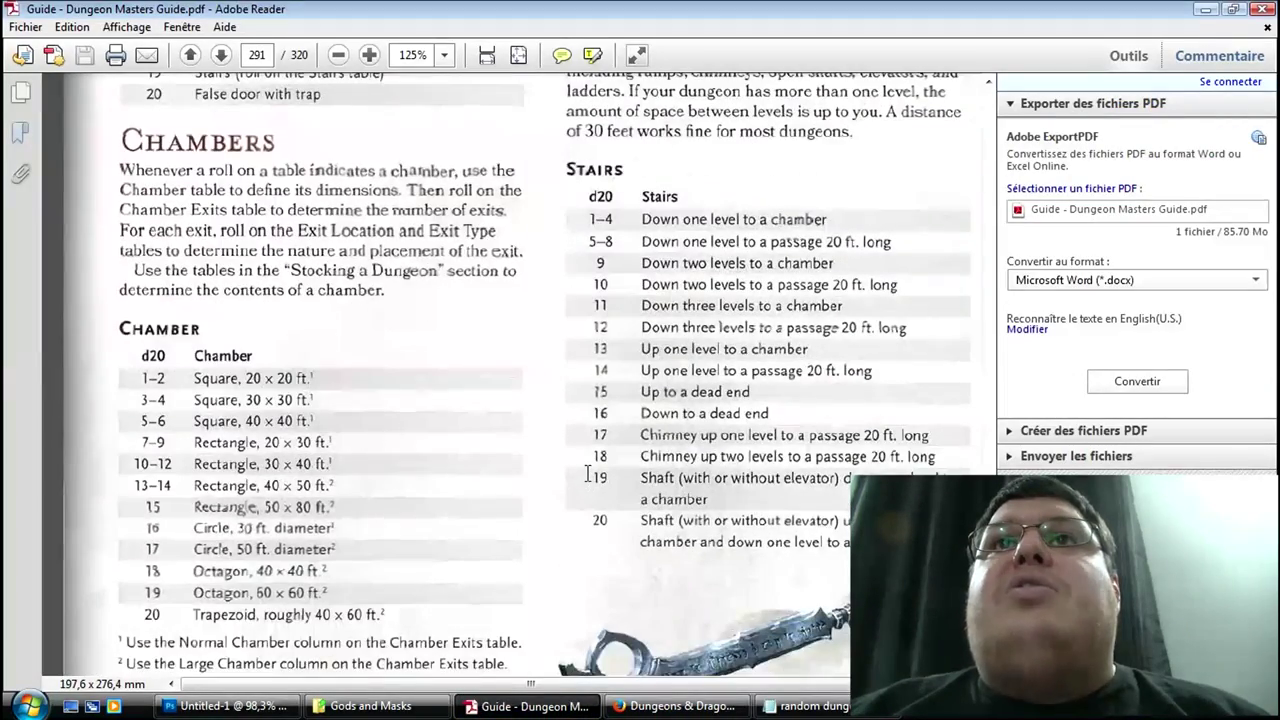
scroll(588, 475, "down", 20)
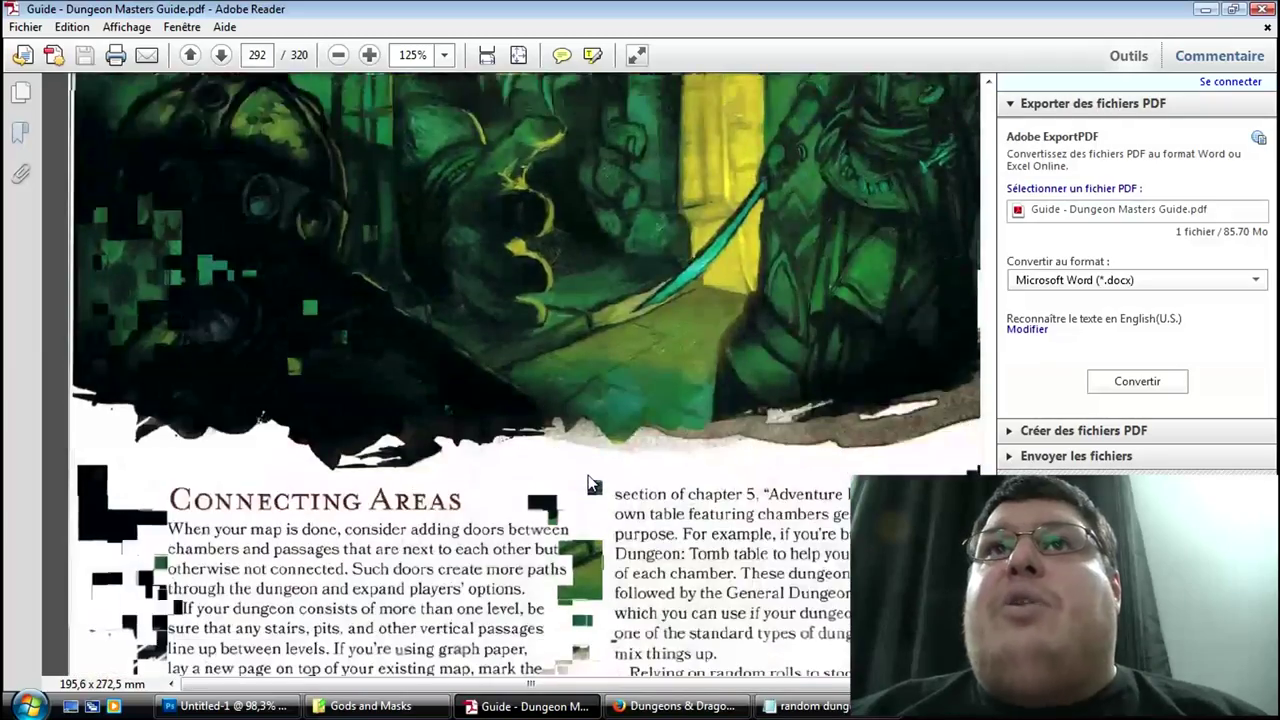
scroll(589, 484, "down", 10)
scroll(588, 483, "up", 12)
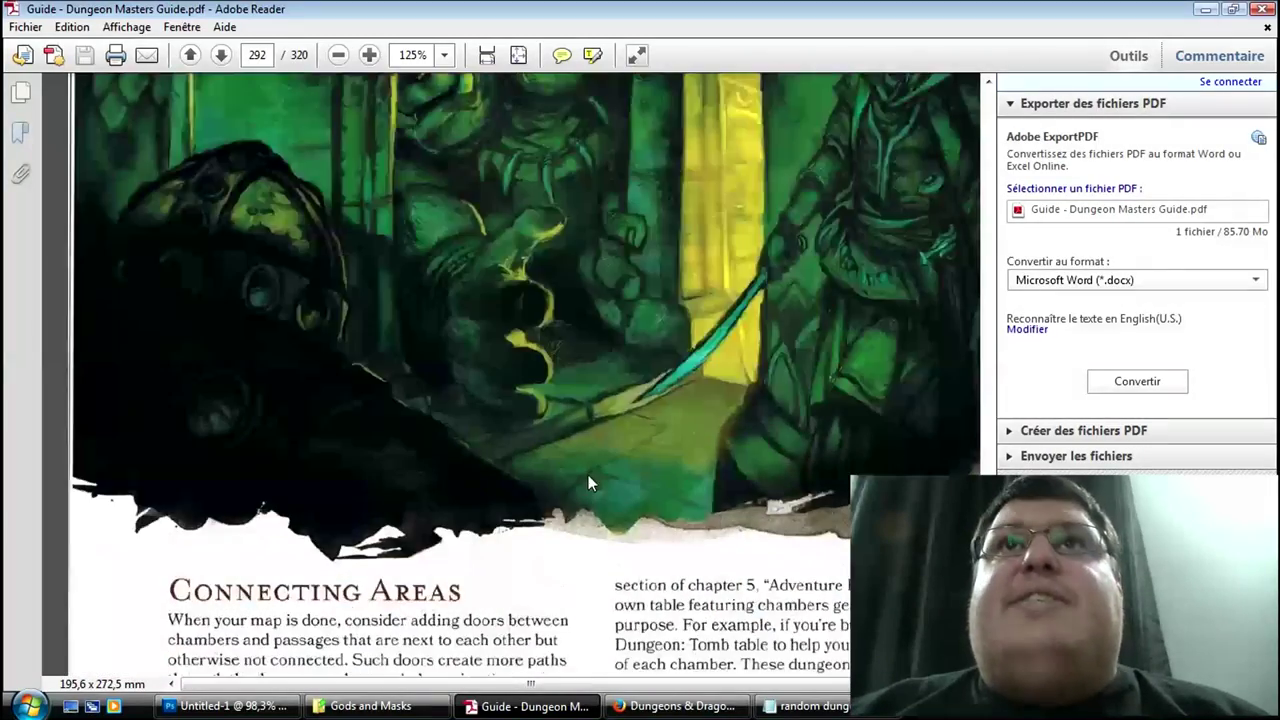
scroll(588, 480, "up", 18)
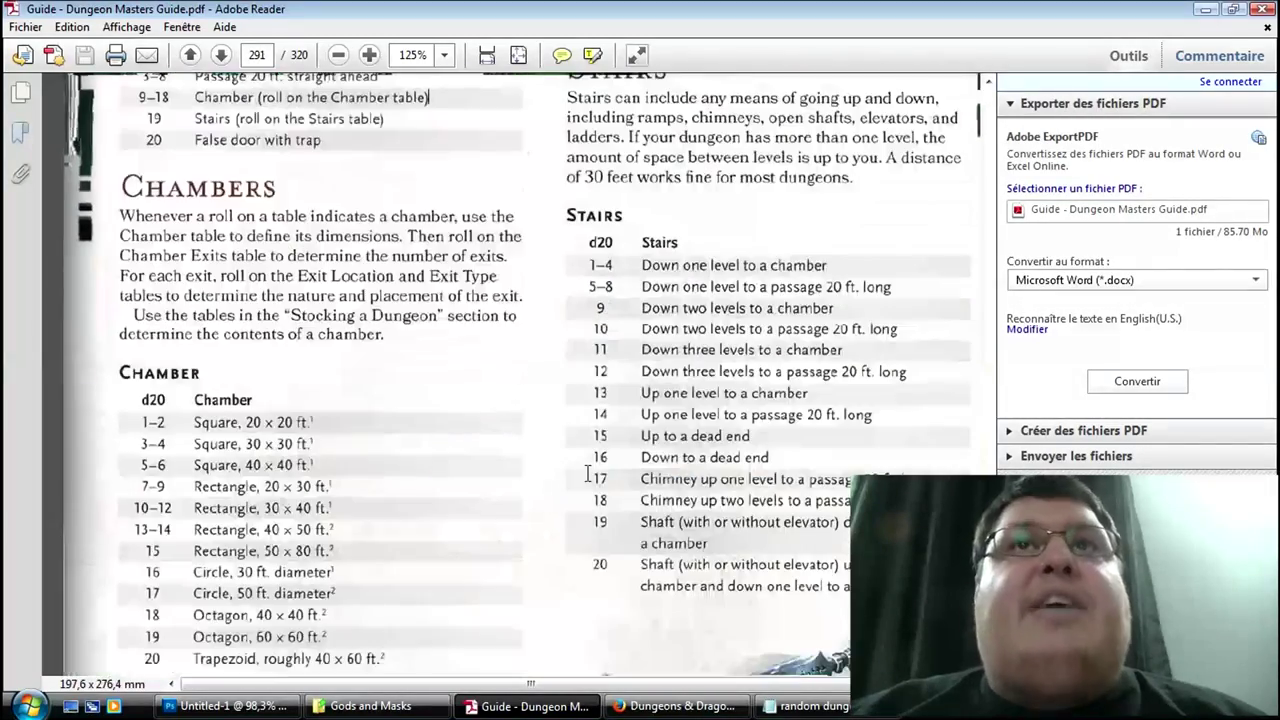
scroll(560, 497, "up", 5)
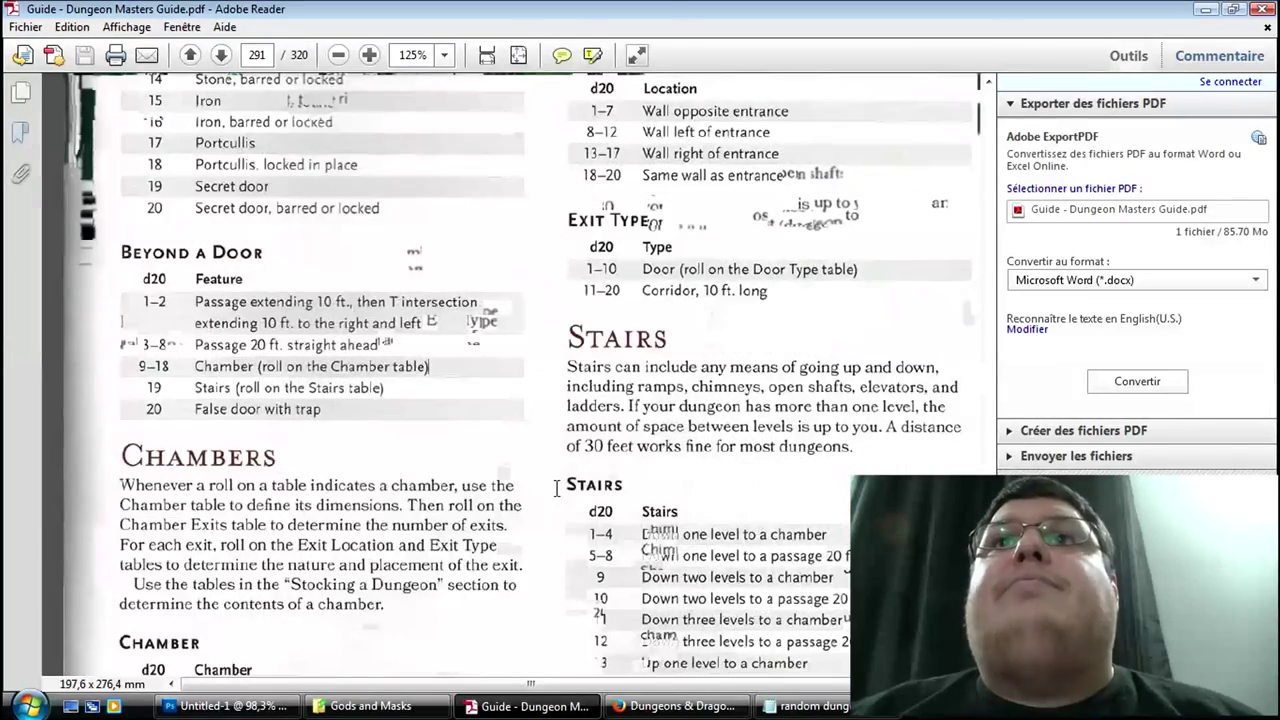
key("alt+Tab")
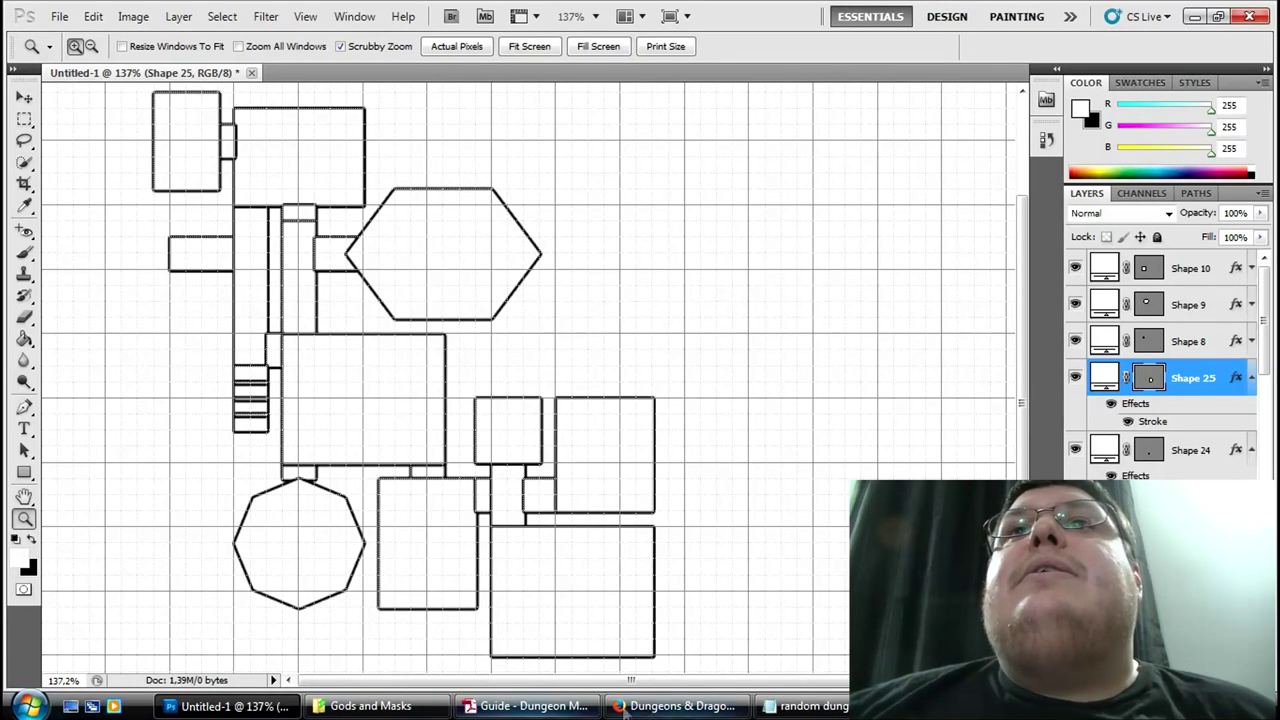
Step: Review the guide's Stocking a Dungeon and Chamber Purpose sections on page 292 and the Dungeon: Lair purpose table on page 293
left_click(530, 706)
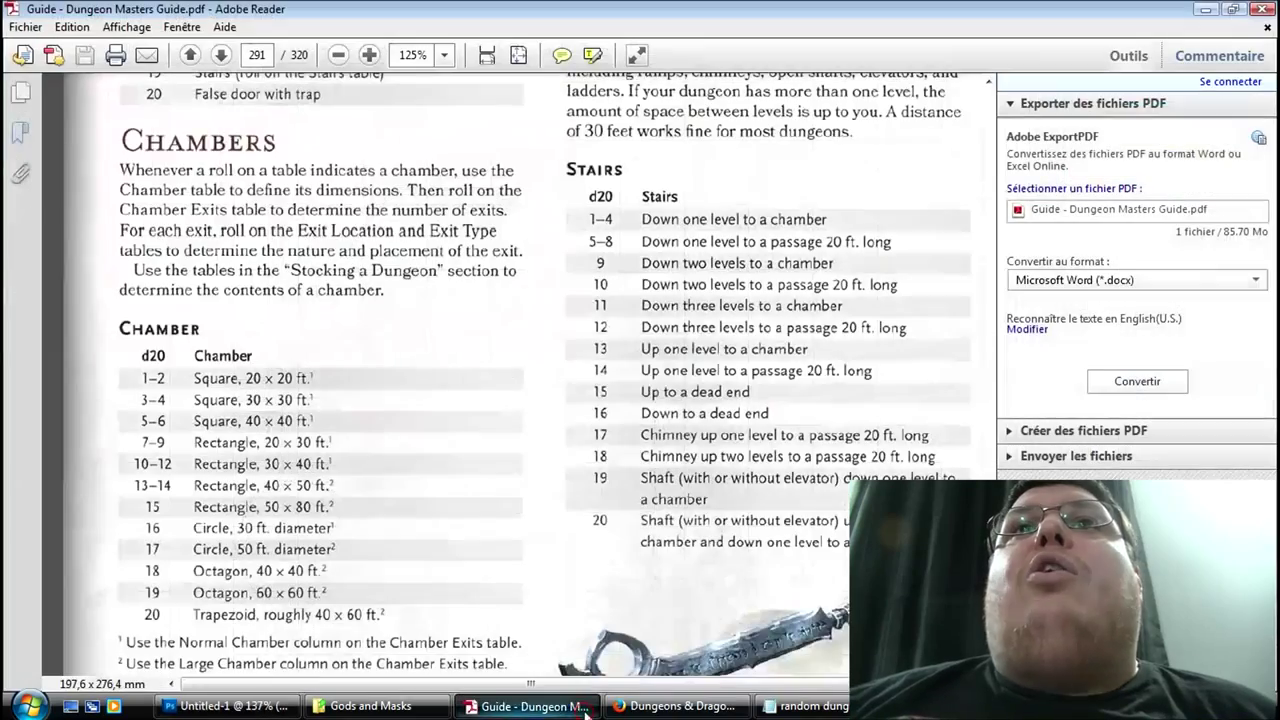
scroll(566, 530, "down", 5)
scroll(566, 520, "down", 10)
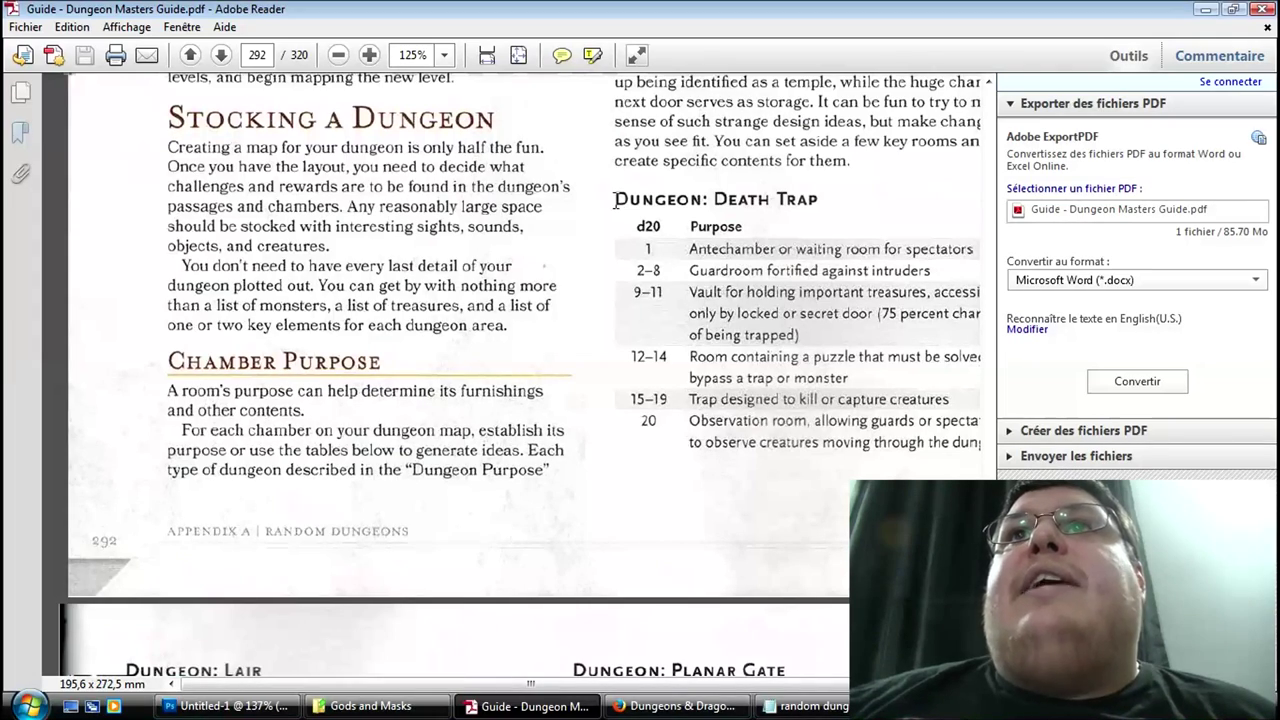
scroll(675, 383, "down", 3)
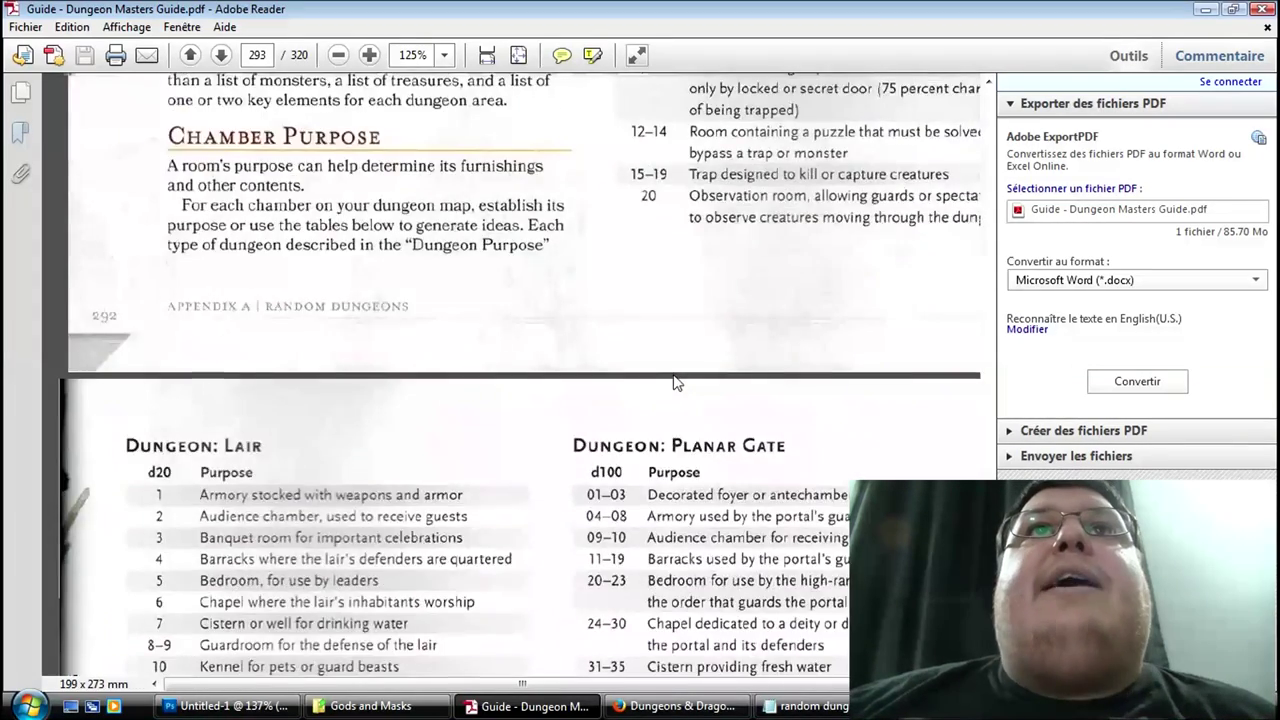
scroll(675, 383, "down", 3)
left_click_drag(122, 170, 370, 595)
left_click(363, 600)
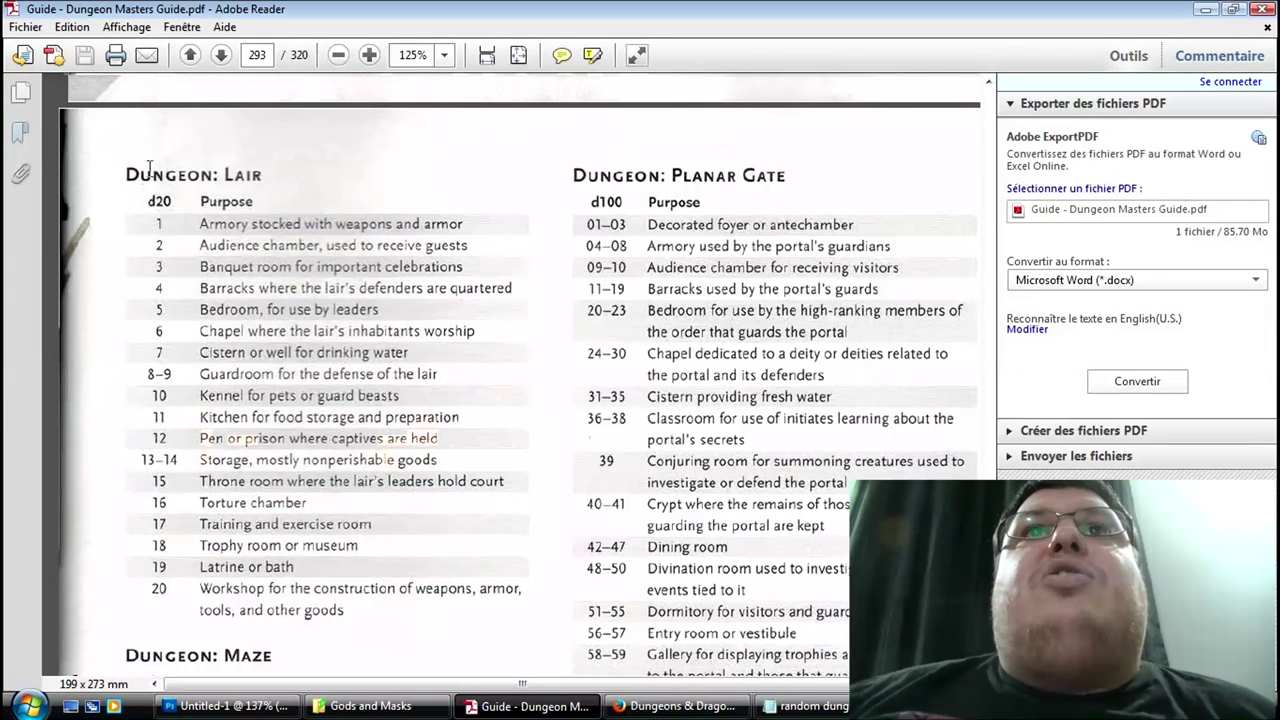
scroll(358, 507, "down", 1)
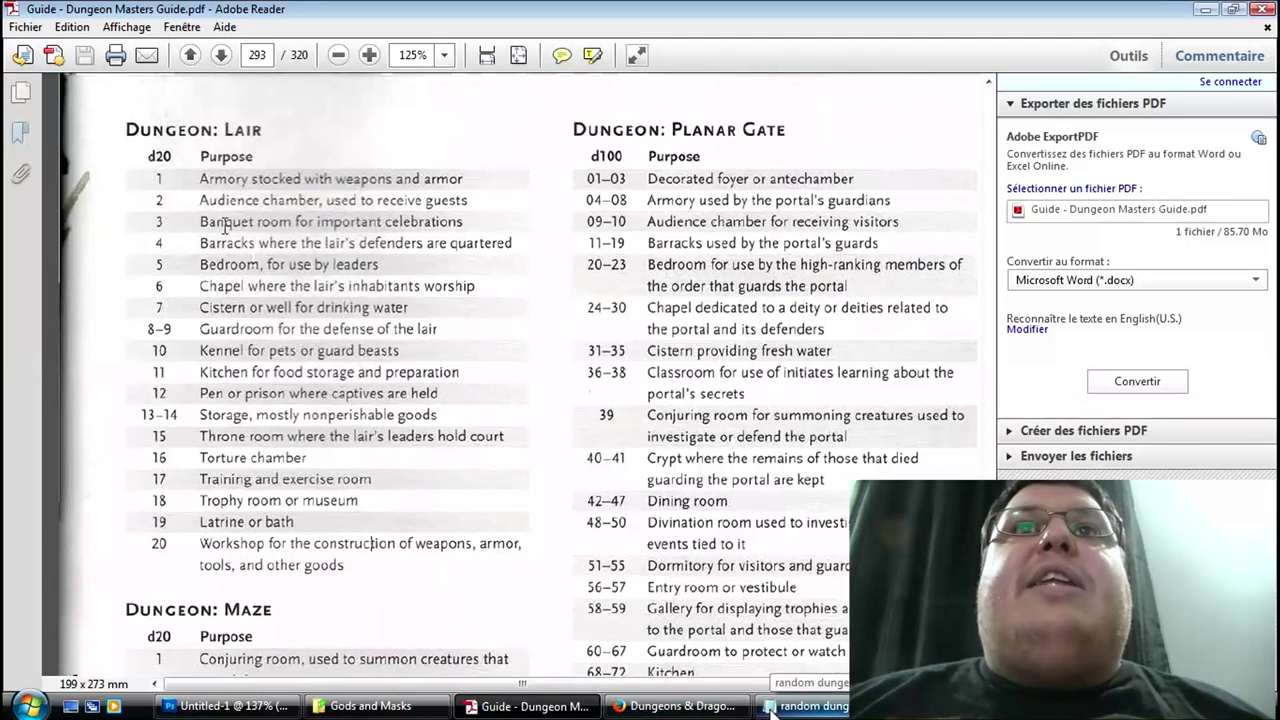
Step: Return to the Photoshop map and label the upper-left chamber 1 and the large chamber beside it 2 with 14 pt Myriad Pro text
left_click(240, 707)
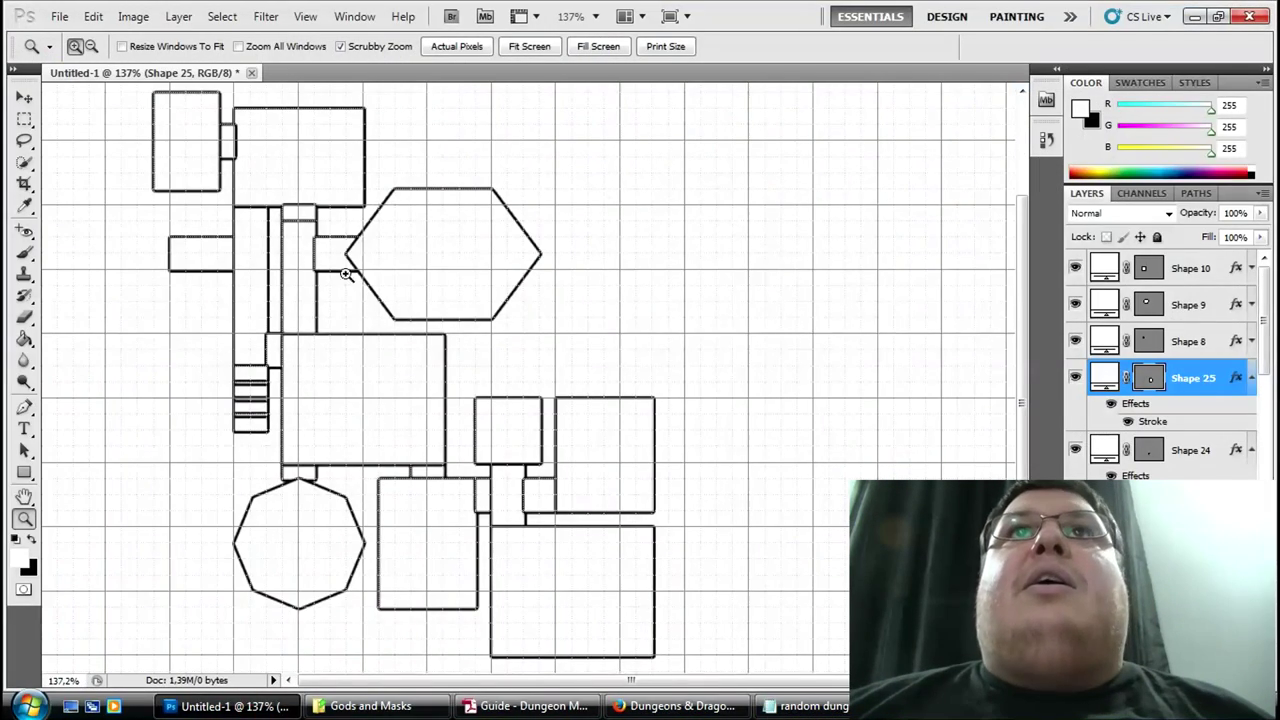
left_click(190, 145)
left_click(229, 232)
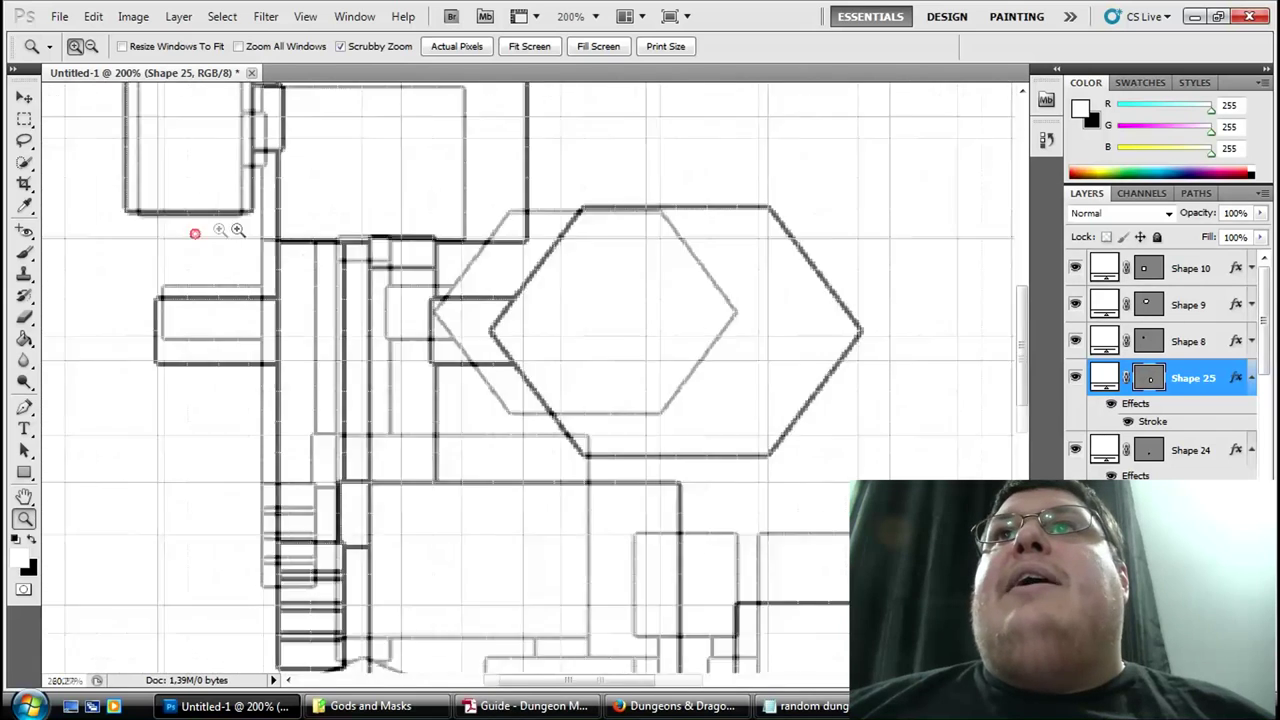
left_click_drag(1025, 352, 1030, 289)
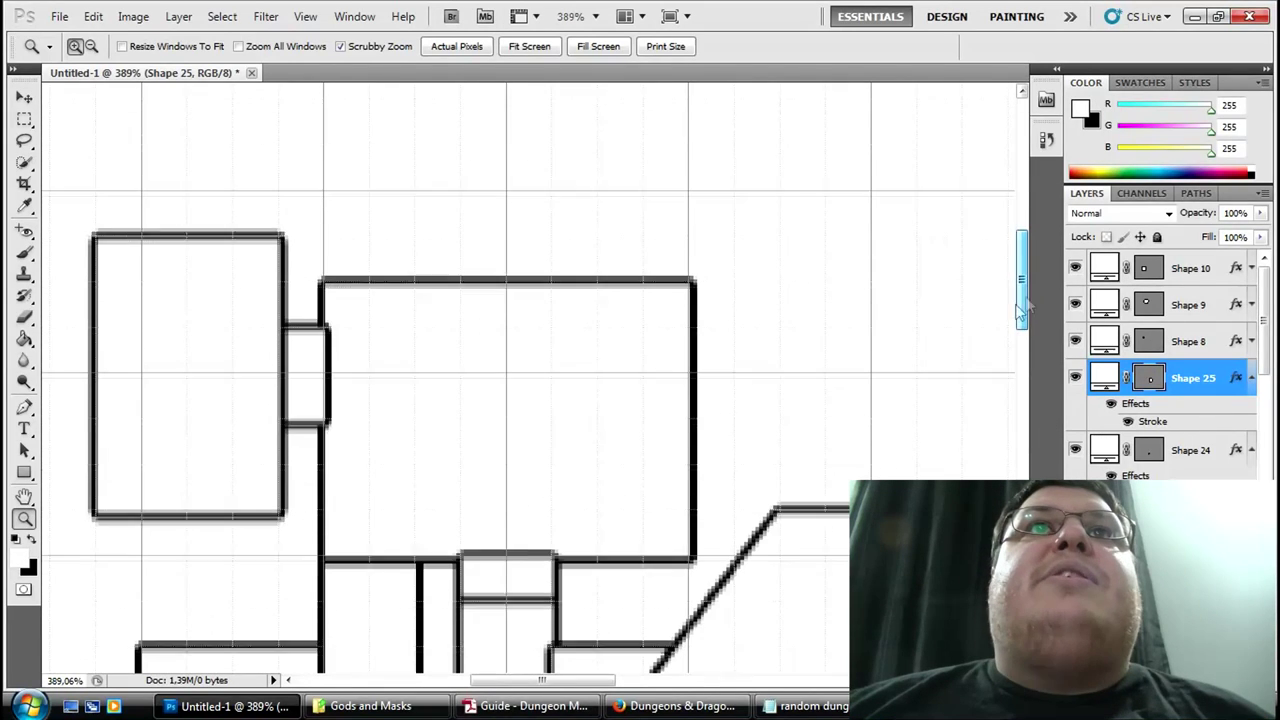
left_click(24, 428)
left_click(154, 366)
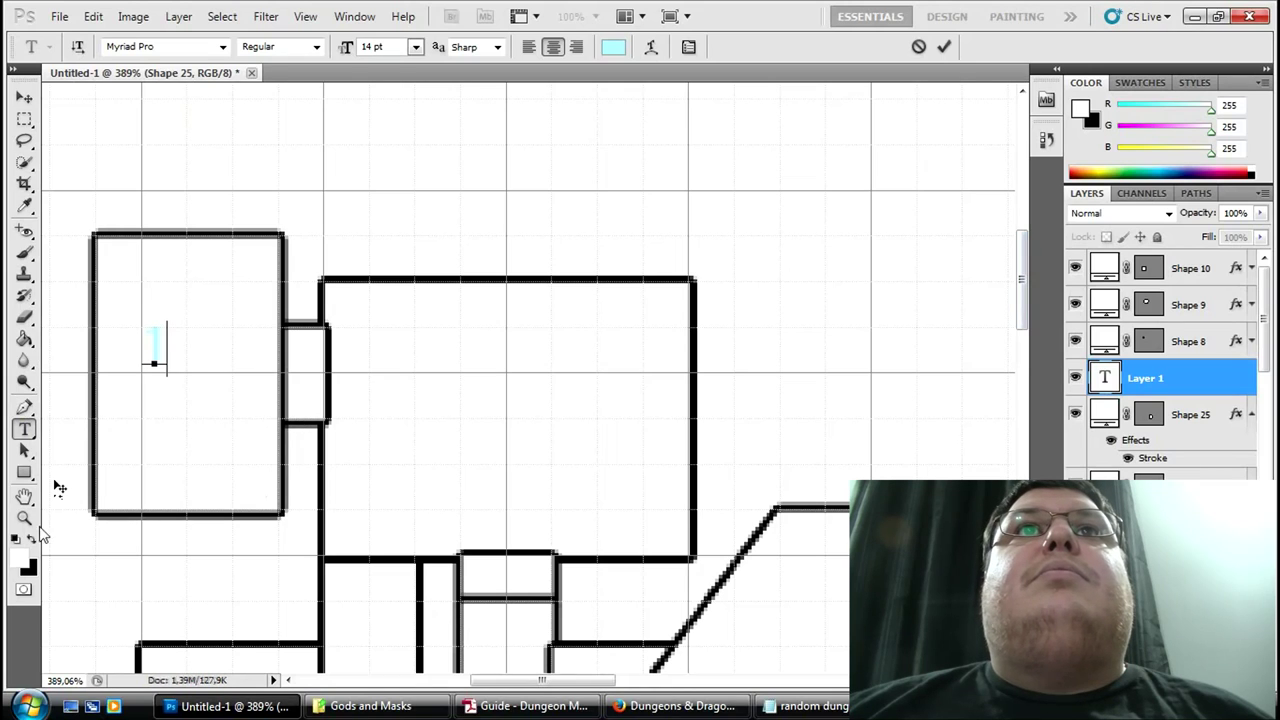
key("ctrl+Return")
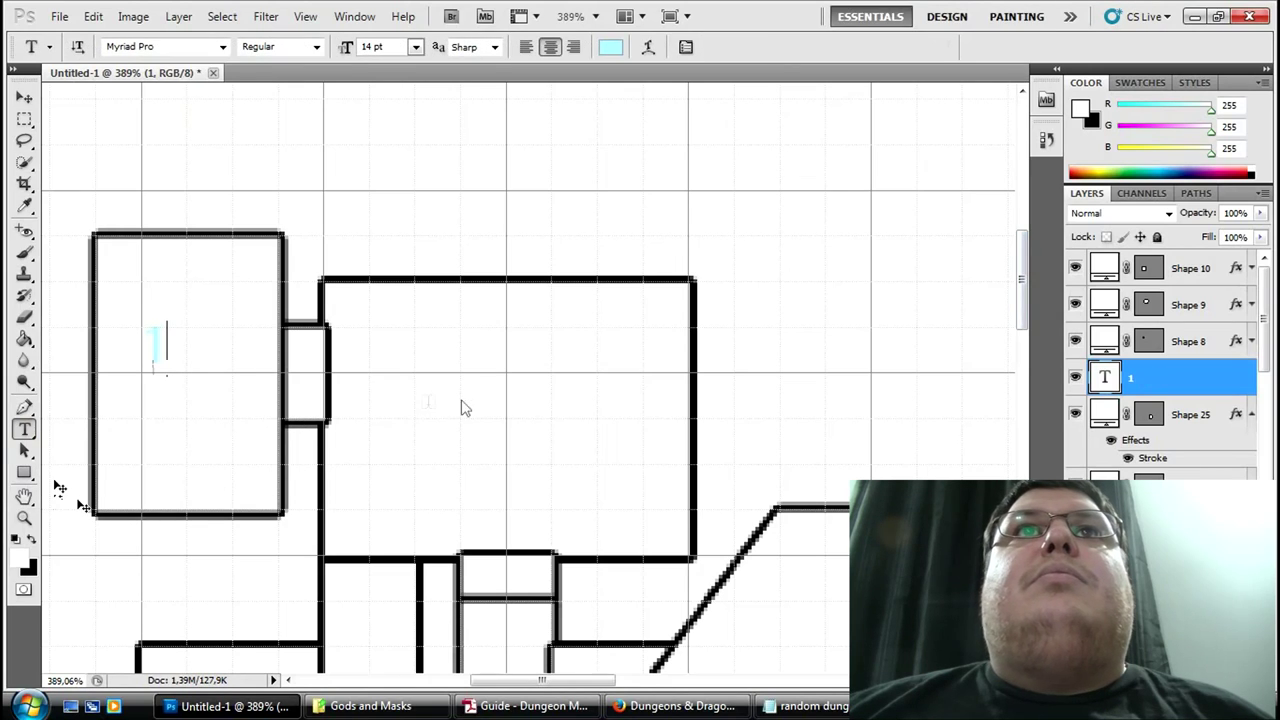
left_click(462, 398)
type("2")
key("ctrl+Return")
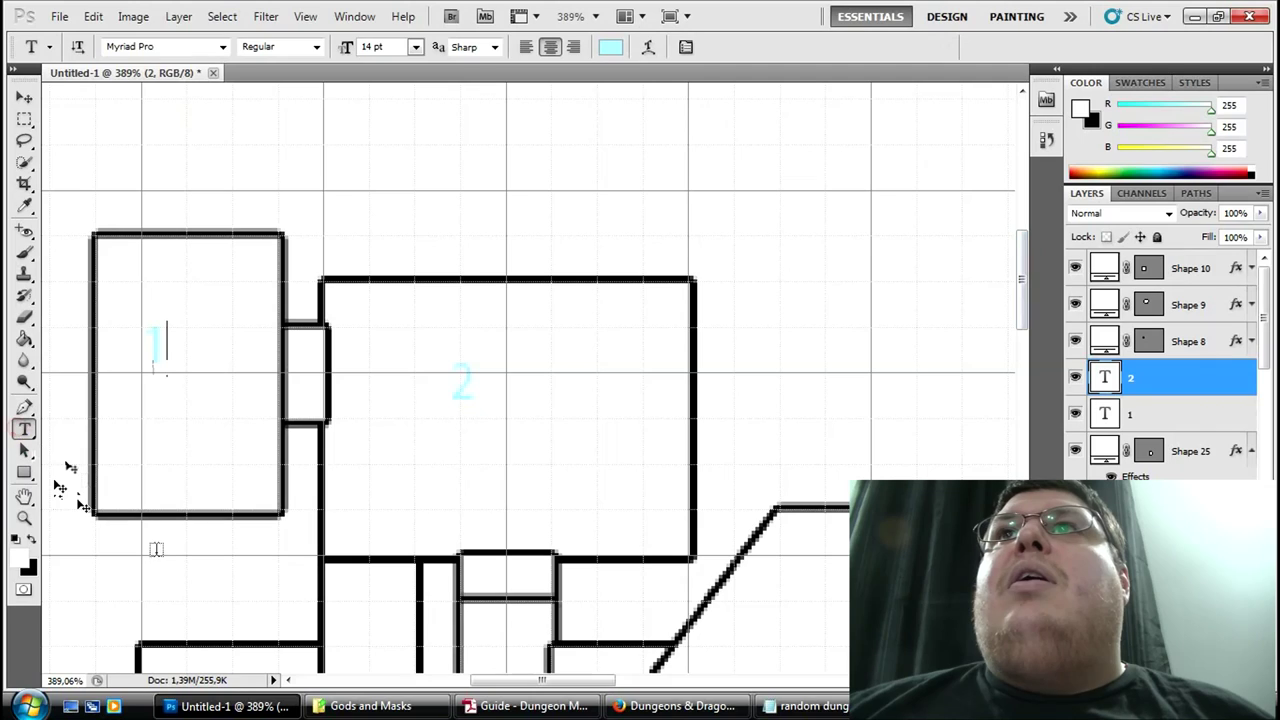
Step: Label the hexagonal chamber 3 with 14 pt text
left_click_drag(1024, 284, 805, 346)
left_click(805, 346)
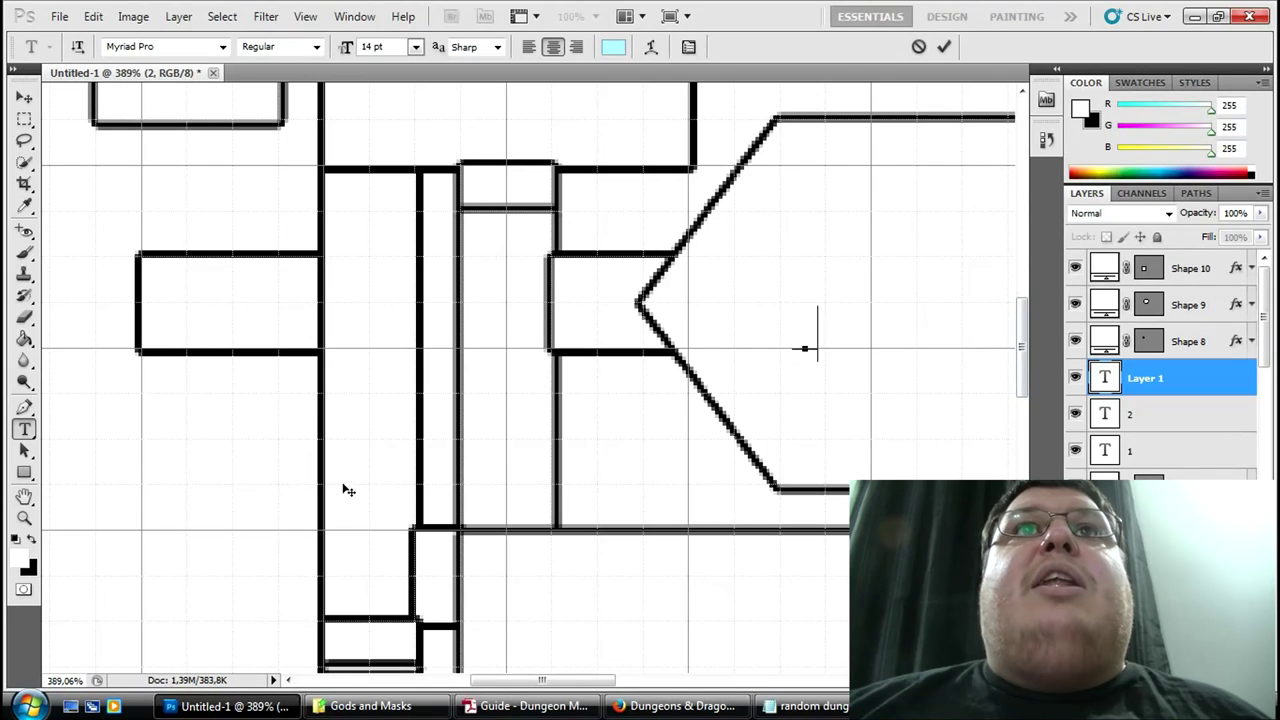
left_click(25, 451)
left_click(25, 429)
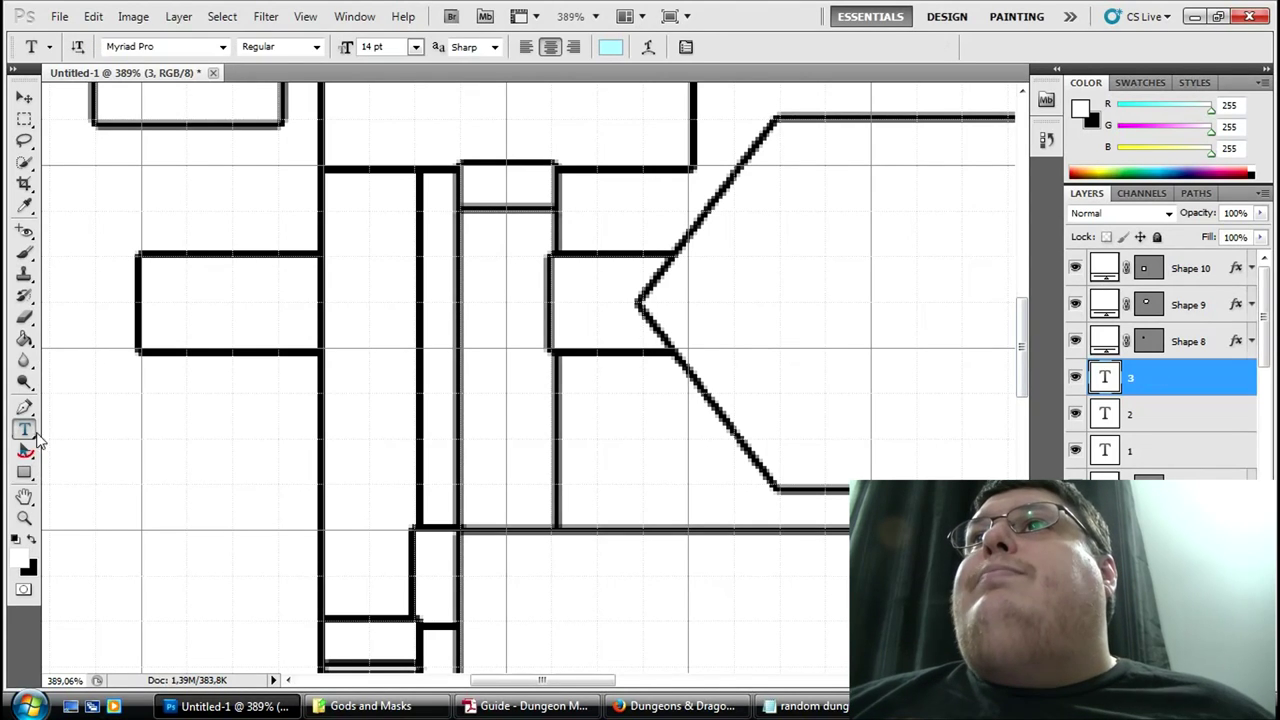
Step: Delete the three chamber number text layers 1, 2 and 3
left_click(1168, 445, "shift")
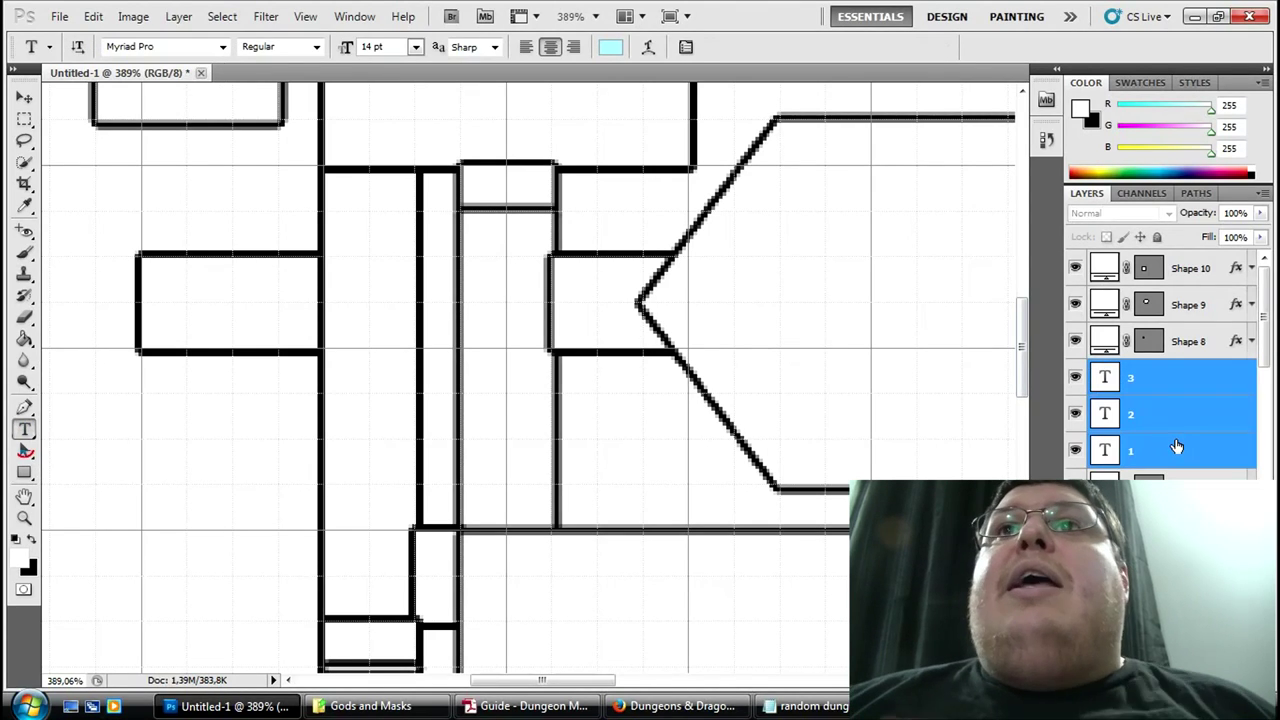
key("Delete")
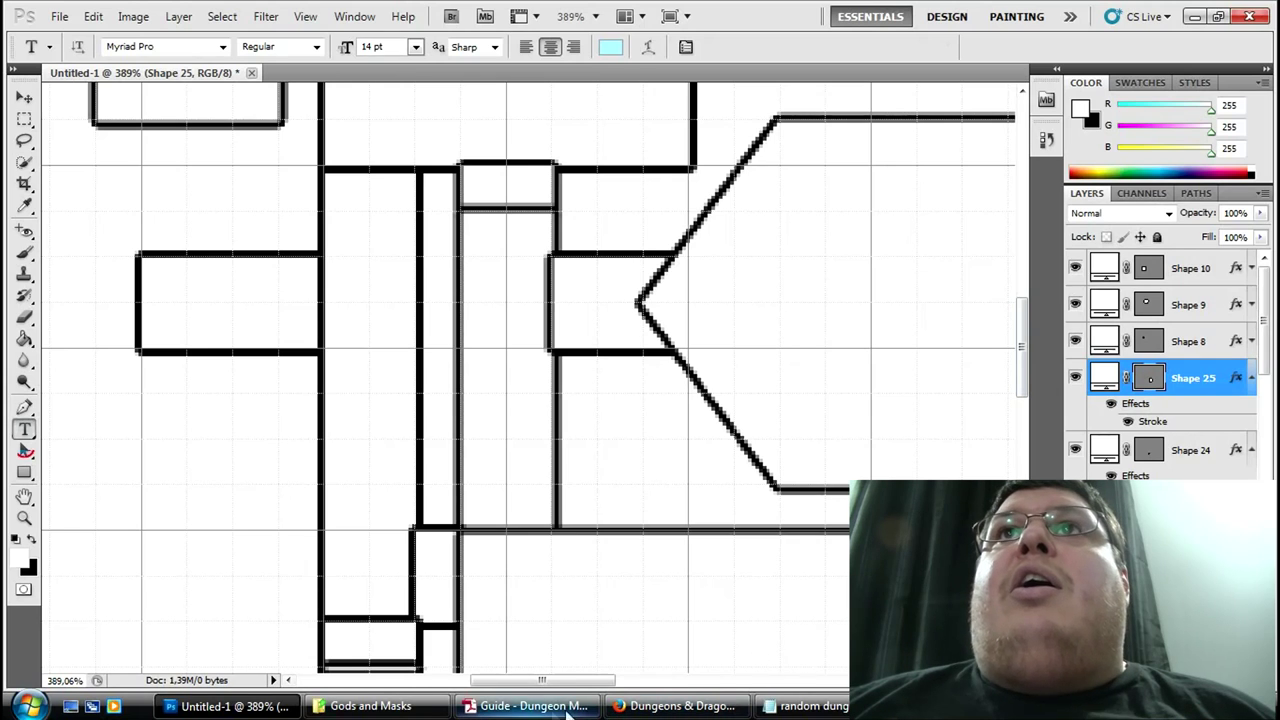
Step: Read through the room purposes in the guide's Dungeon: Lair table on page 293
left_click(530, 706)
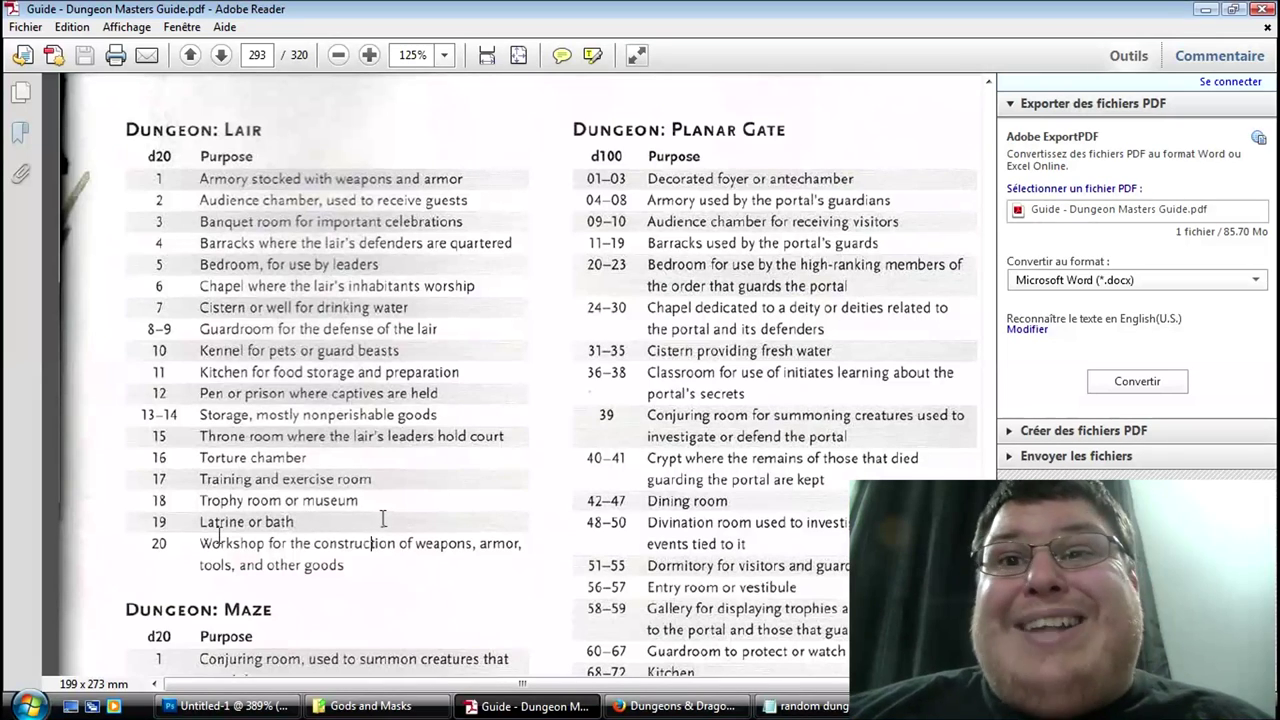
left_click_drag(378, 543, 241, 529)
left_click(297, 521)
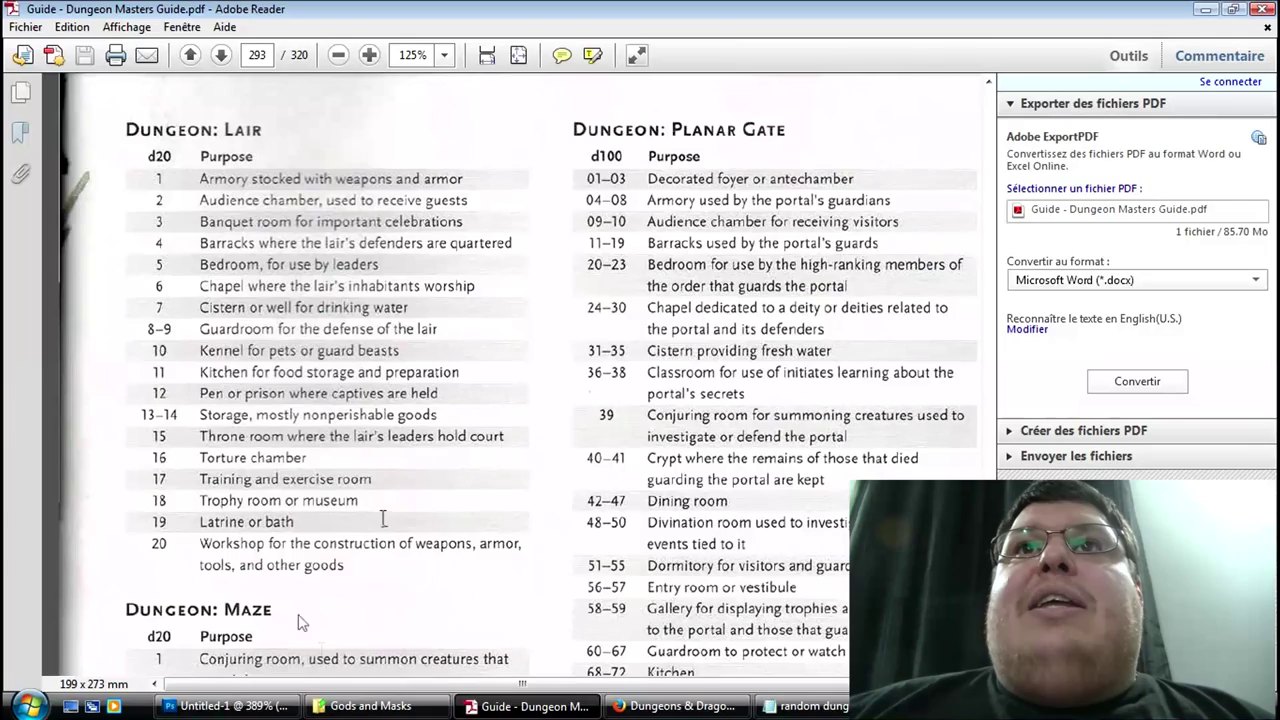
Step: Return to the Photoshop map and look over the whole dungeon layout
left_click(228, 706)
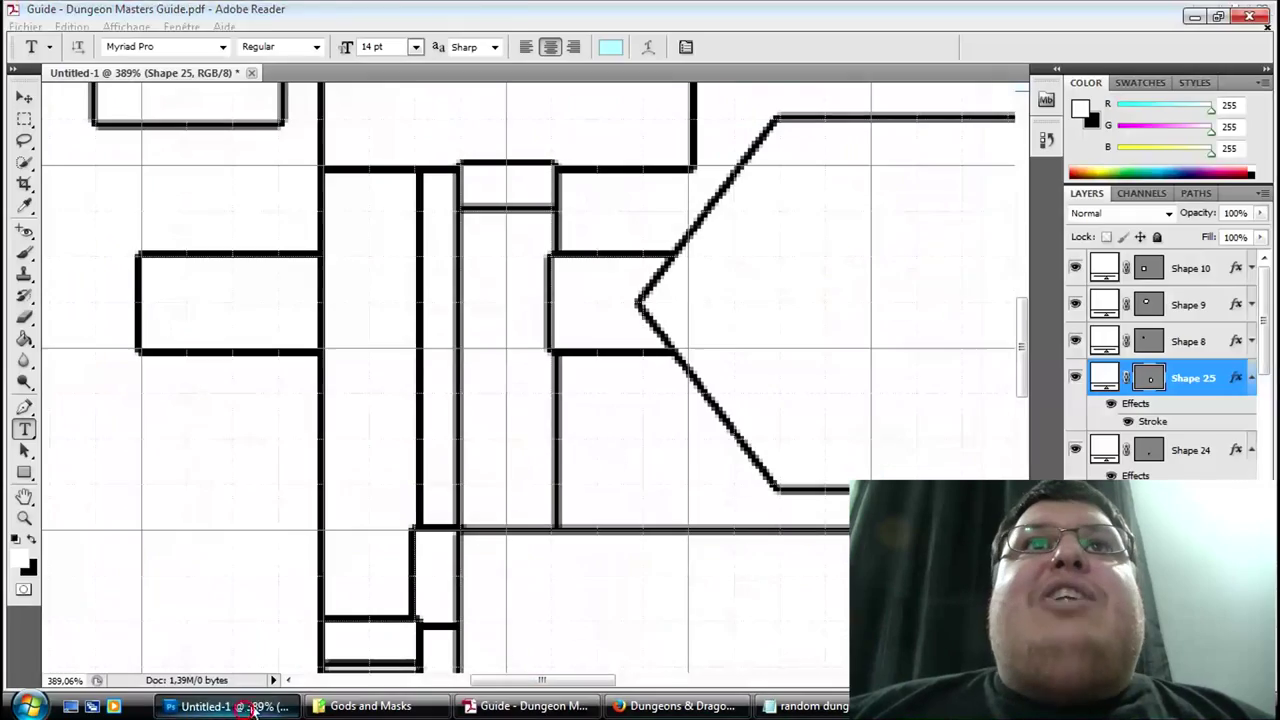
left_click(24, 518)
left_click_drag(748, 450, 651, 451)
left_click_drag(1010, 348, 1018, 424)
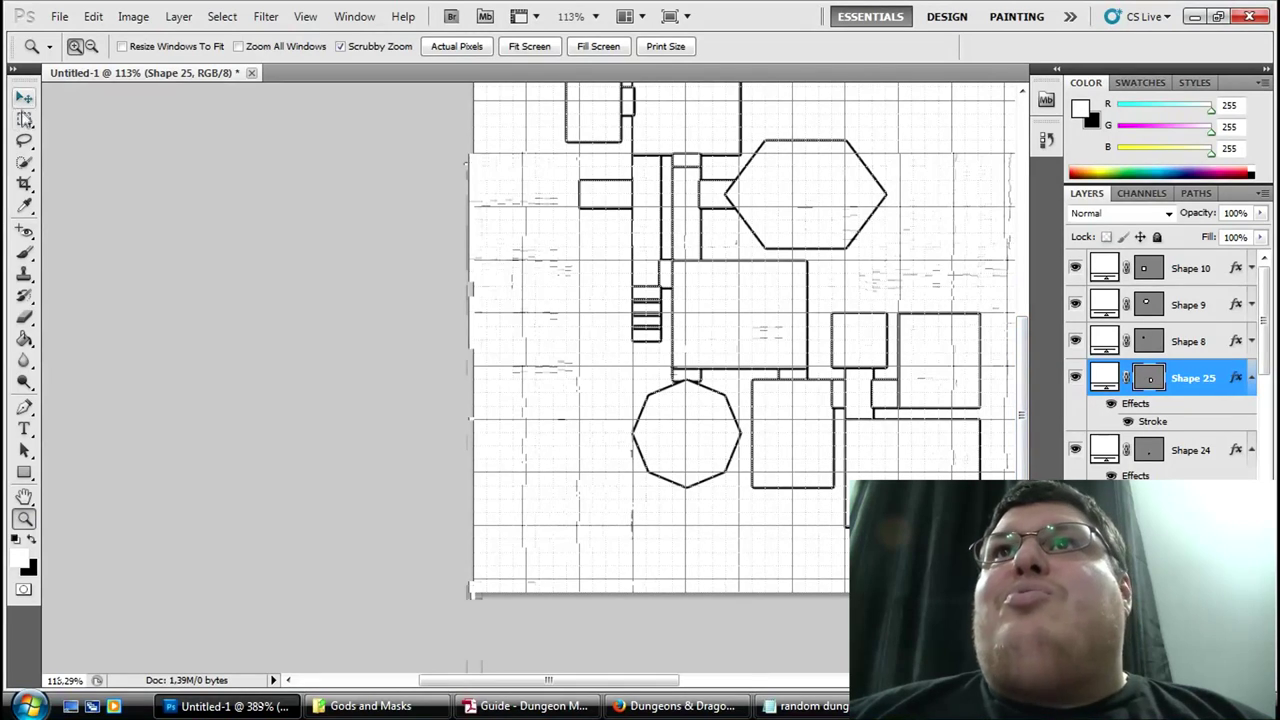
key("v")
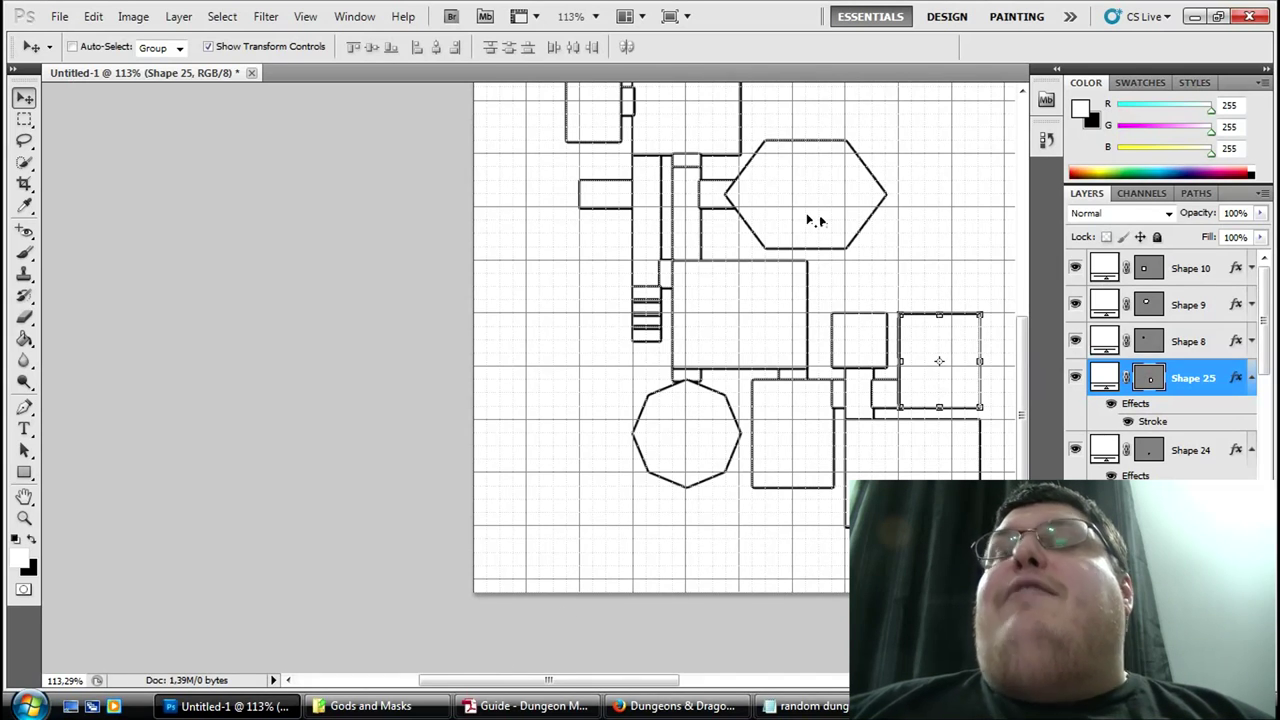
scroll(1024, 430, "up", 3)
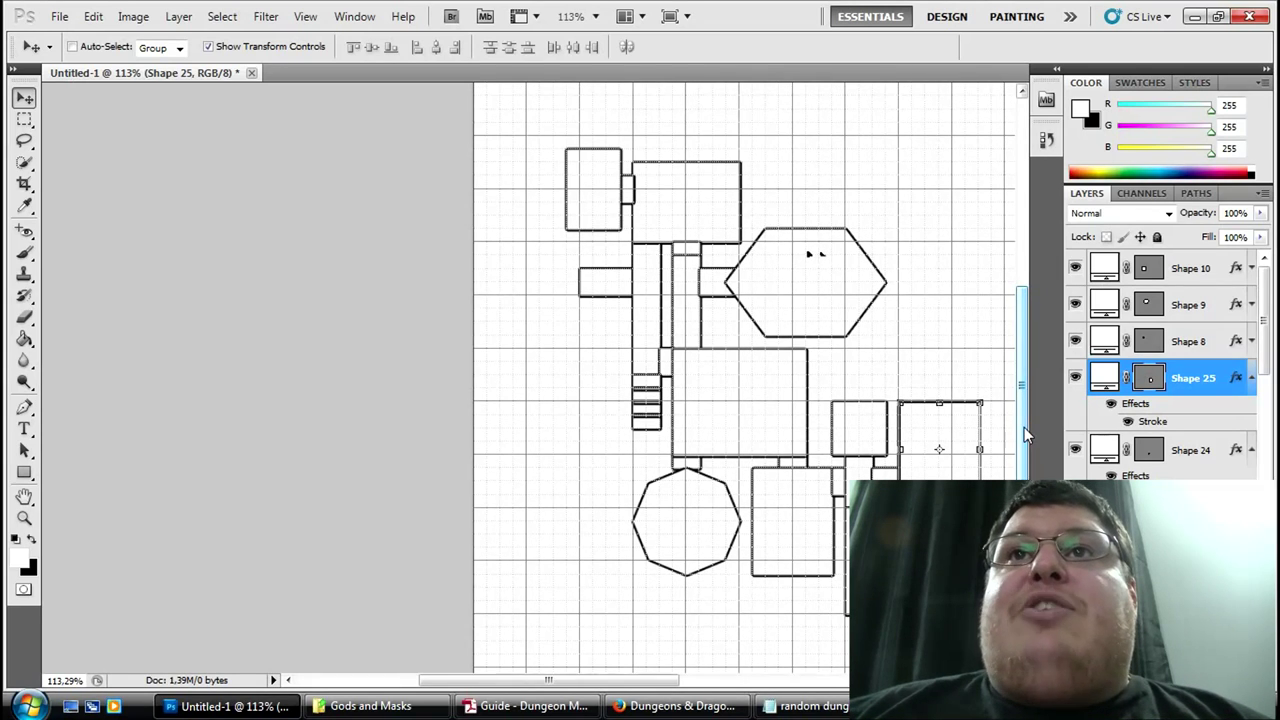
left_click_drag(601, 681, 691, 687)
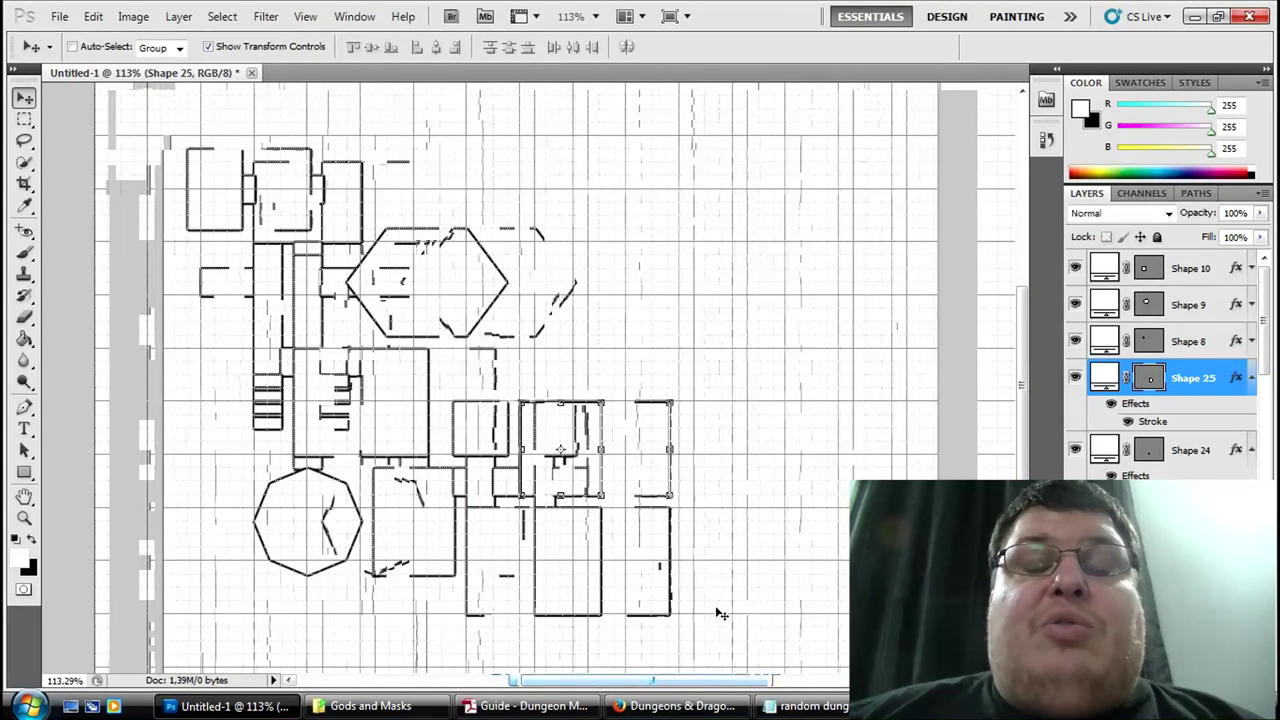